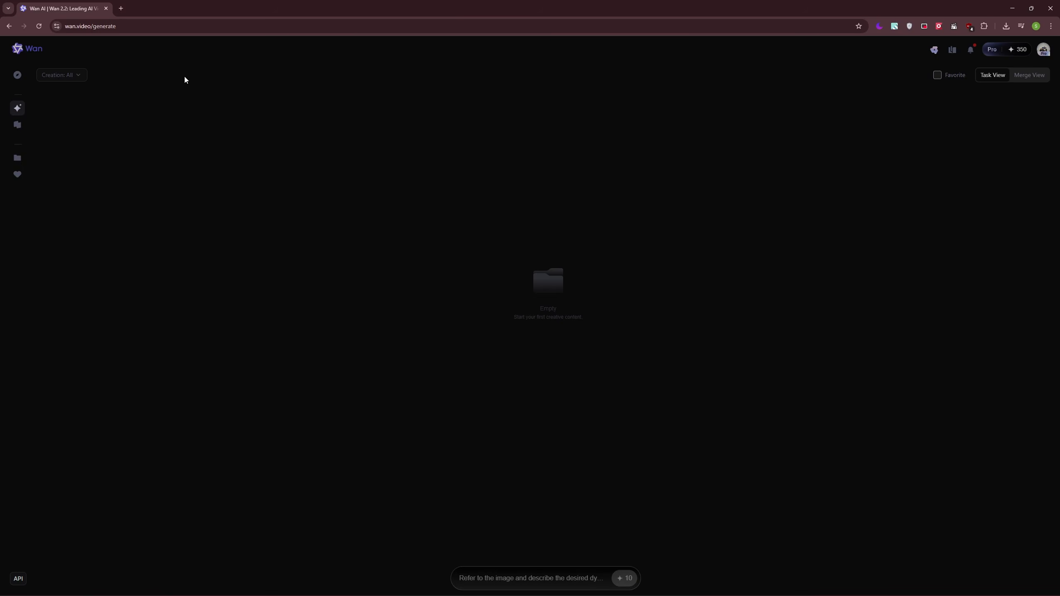
# Generate an image-to-video clip from the first frame, prompting for a young woman in a yellow crop top posing like a fashion model before a golden backdrop.
pyautogui.click(82, 29)
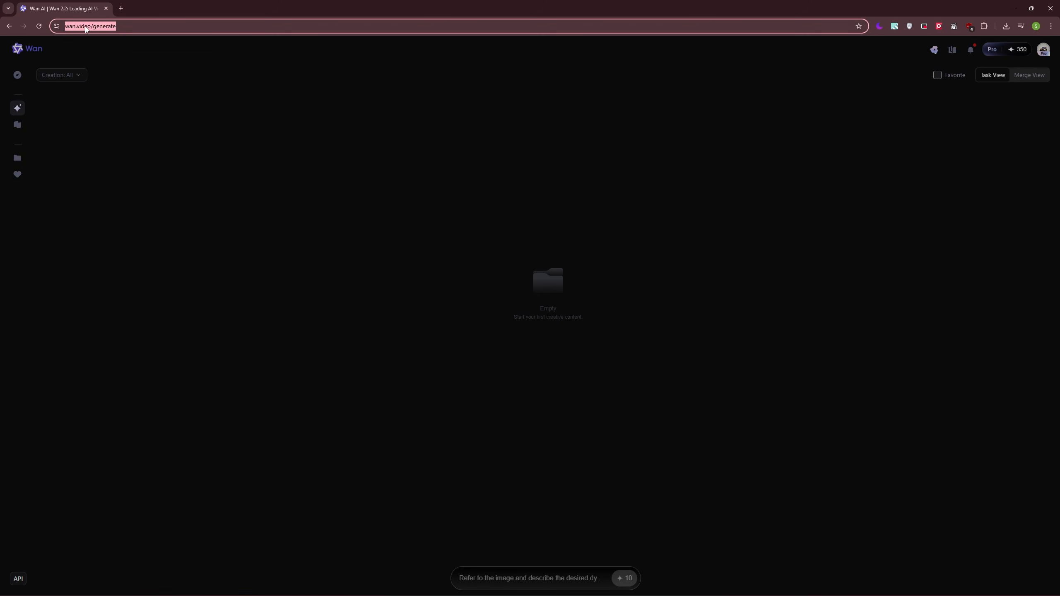
pyautogui.click(518, 285)
pyautogui.click(511, 573)
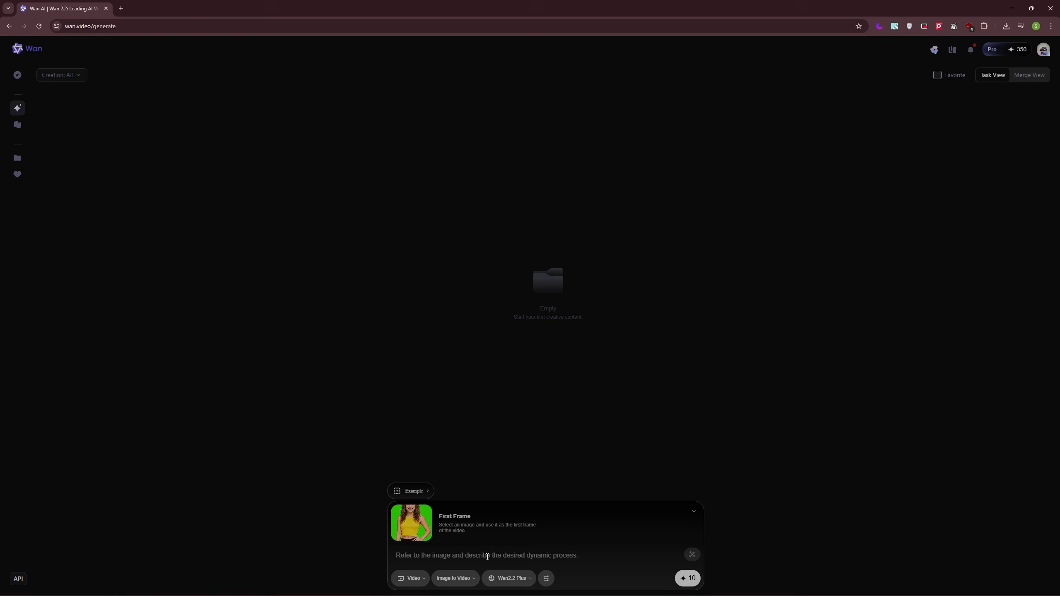
pyautogui.write('A young woman in a yellow crop top and black leggings poses like a fashion model in front of a golden backdrop. With the camera fixed, she makes small graceful movements—shifting her hip, placing her hand on her waist, and tilting her shoulders—always fully in frame.')
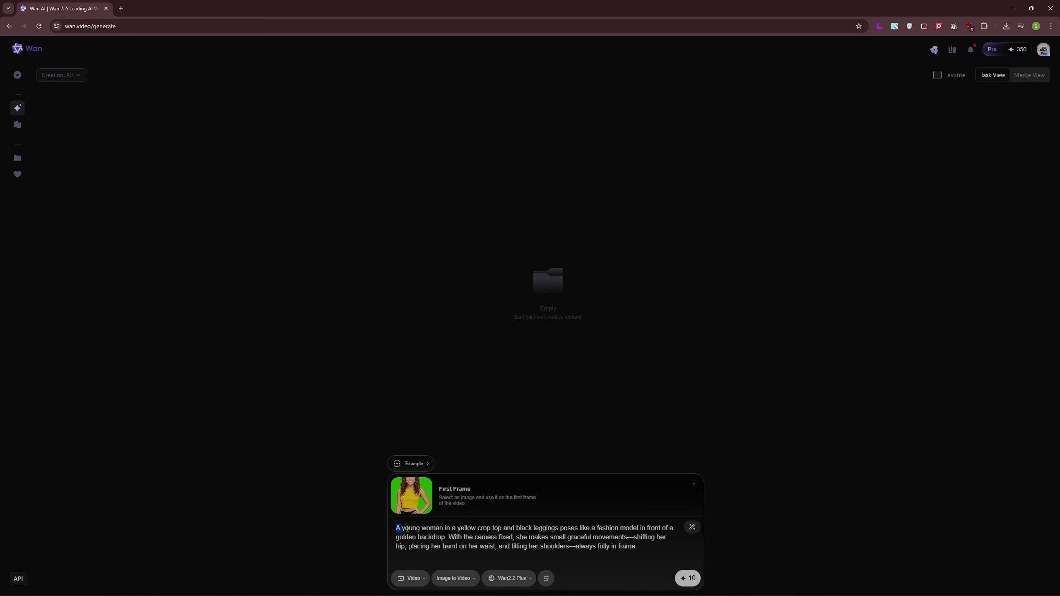
pyautogui.moveTo(407, 528); pyautogui.dragTo(645, 547)
pyautogui.click(645, 547)
pyautogui.click(687, 579)
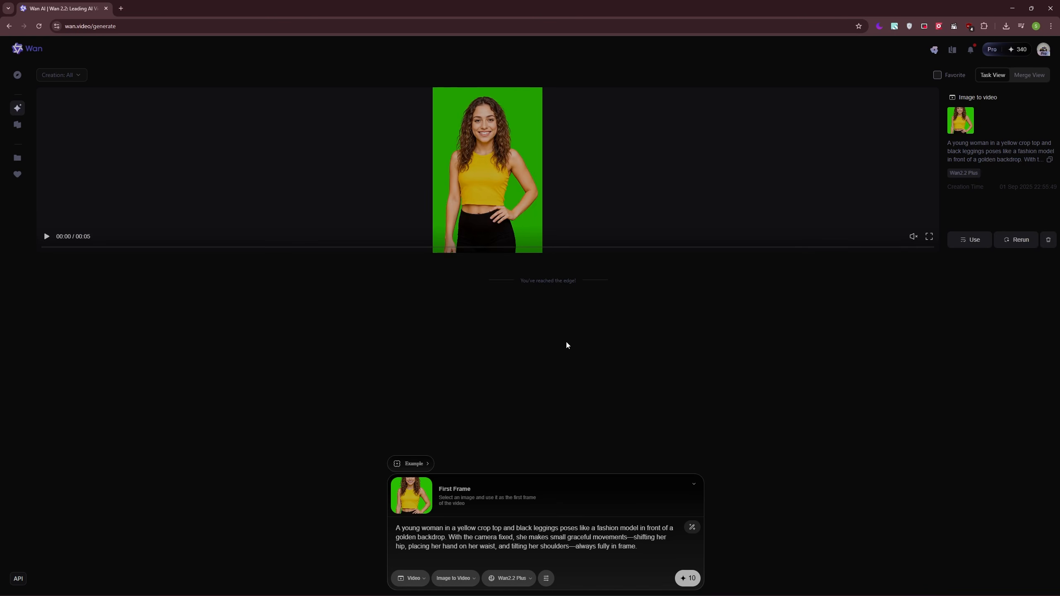
pyautogui.click(575, 157)
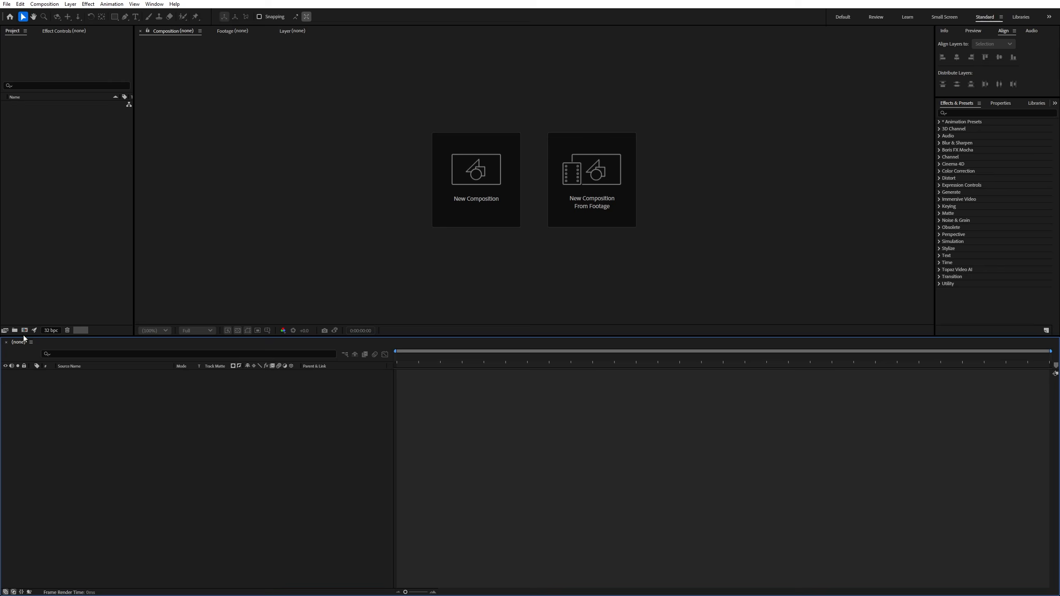
# In After Effects, create a 1920x1080 composition named "Frame 1" at 29.97 fps with a 0:00:15:03 duration and white background.
pyautogui.click(25, 331)
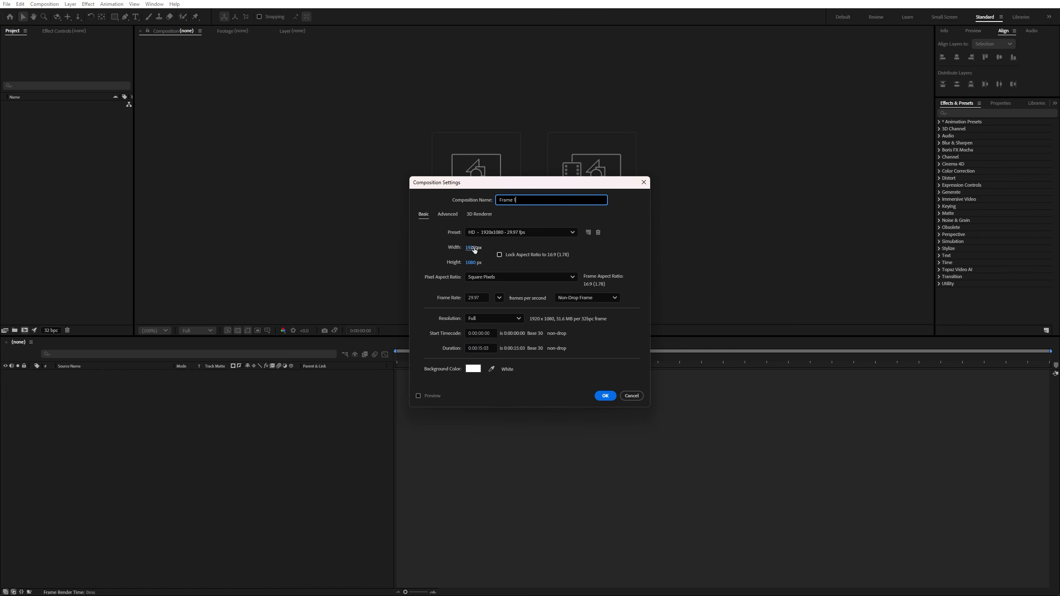
pyautogui.click(478, 297)
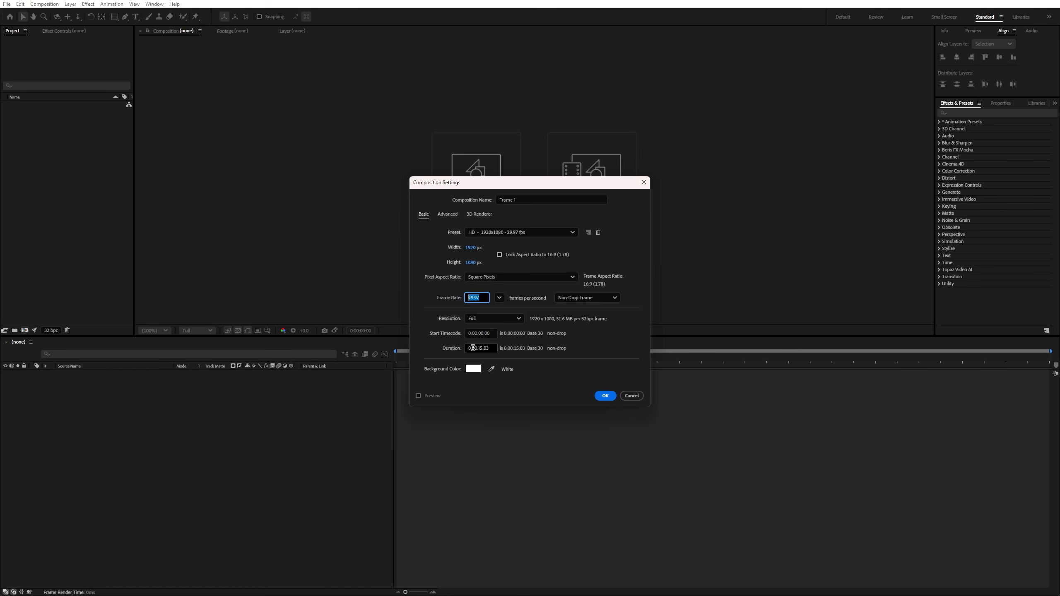
pyautogui.click(604, 396)
# Bring the Suncreen image from the Files folder in File Explorer into the Frame 1 composition and scale it to 50%.
pyautogui.click(163, 388)
pyautogui.click(159, 401)
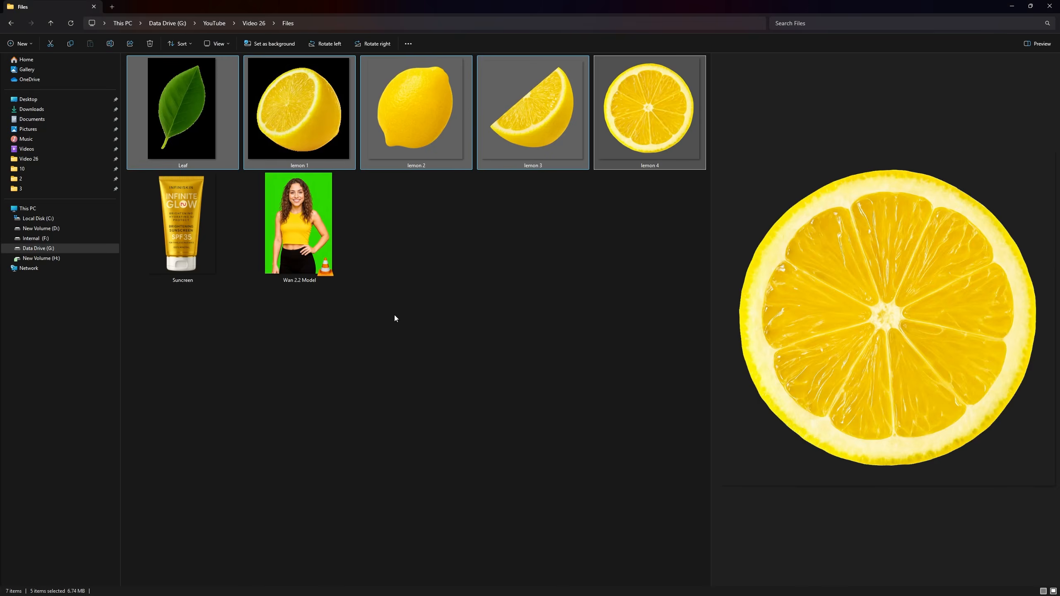
pyautogui.click(394, 316)
pyautogui.moveTo(124, 56); pyautogui.dragTo(682, 287)
pyautogui.click(444, 297)
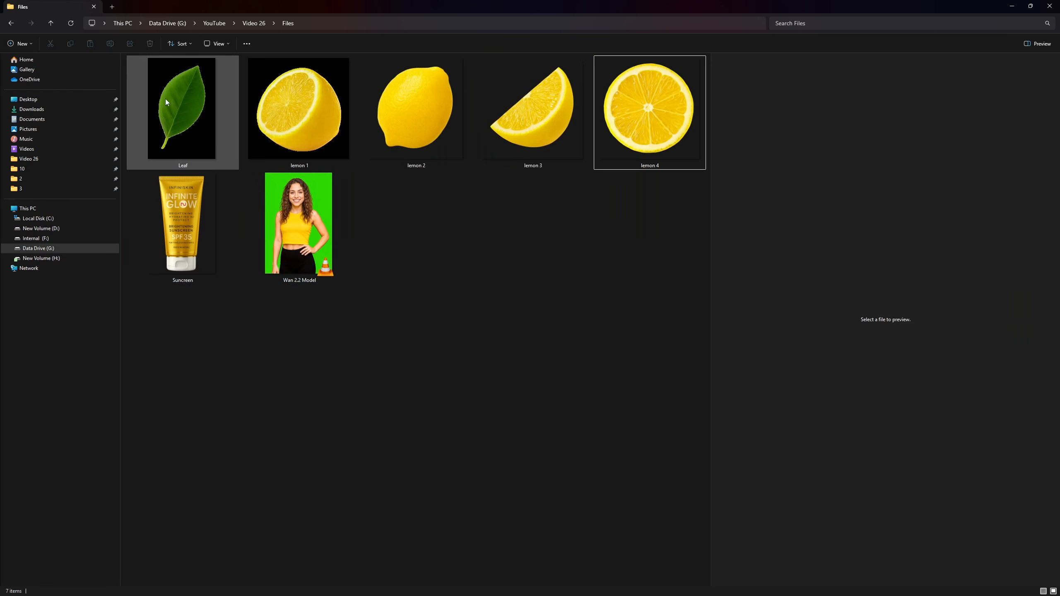
pyautogui.click(198, 260)
pyautogui.moveTo(198, 261); pyautogui.dragTo(515, 284)
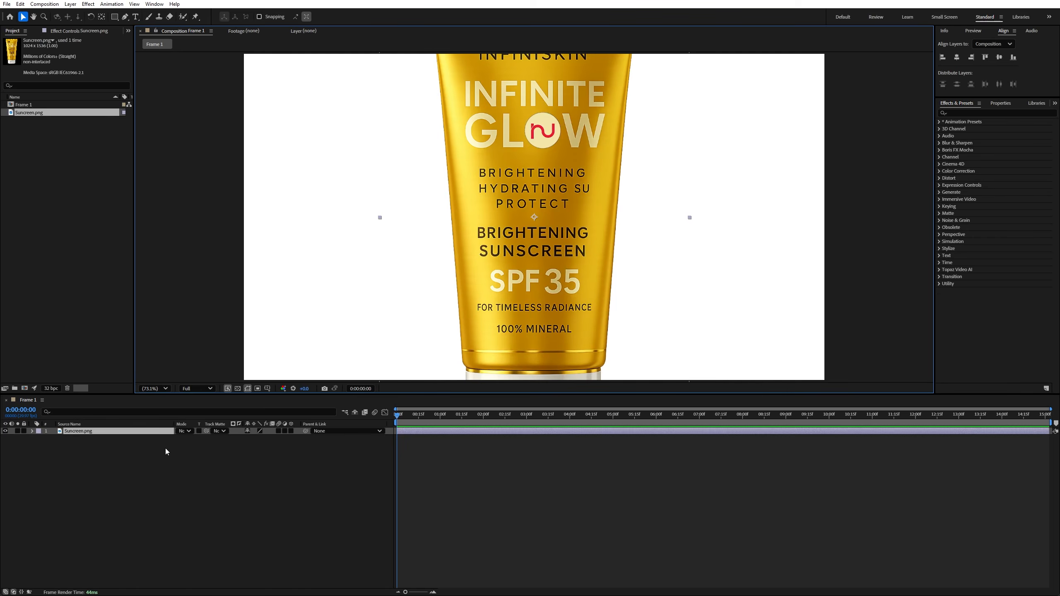
pyautogui.press('s')
pyautogui.moveTo(260, 438); pyautogui.dragTo(247, 441)
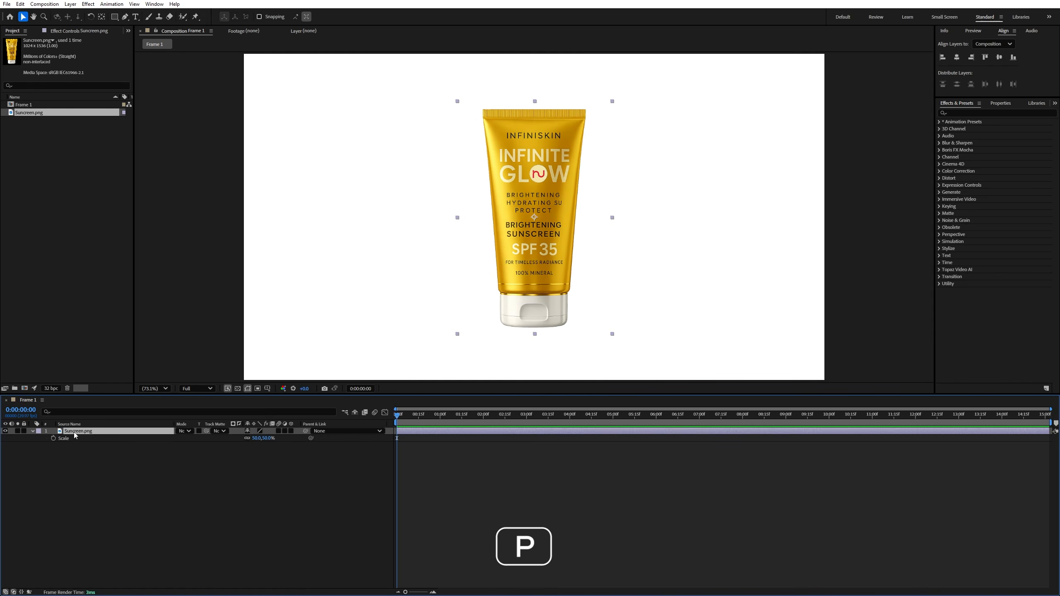
# Add a floating expression to the Suncreen layer's position using wiggle(freq, amp) with freq = 1.0 and amp = 20, returning [w[0], w[1]].
pyautogui.press('p')
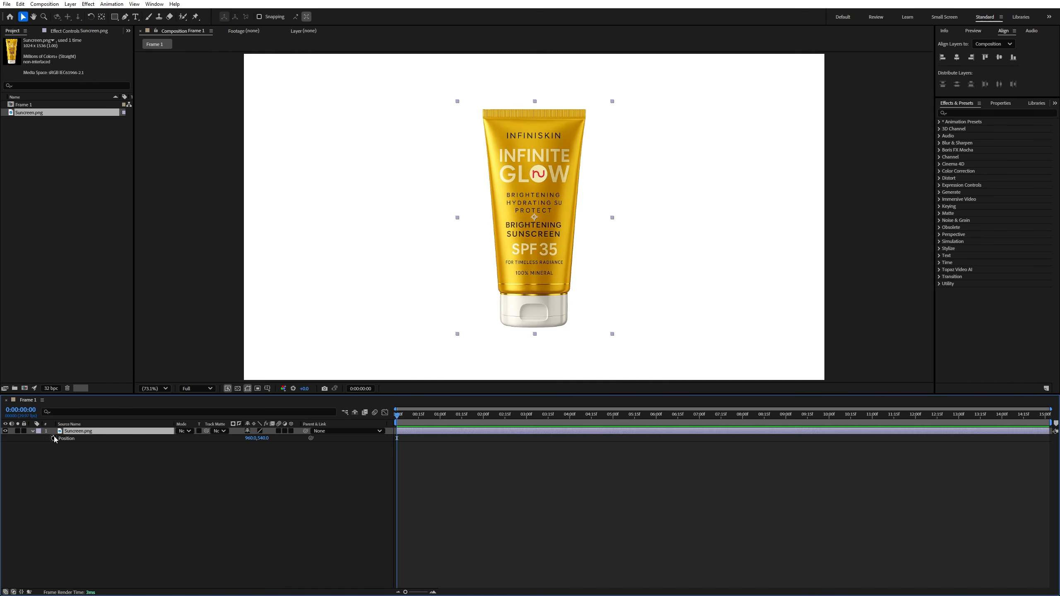
pyautogui.keyDown('alt'); pyautogui.click(53, 438); pyautogui.keyUp('alt')
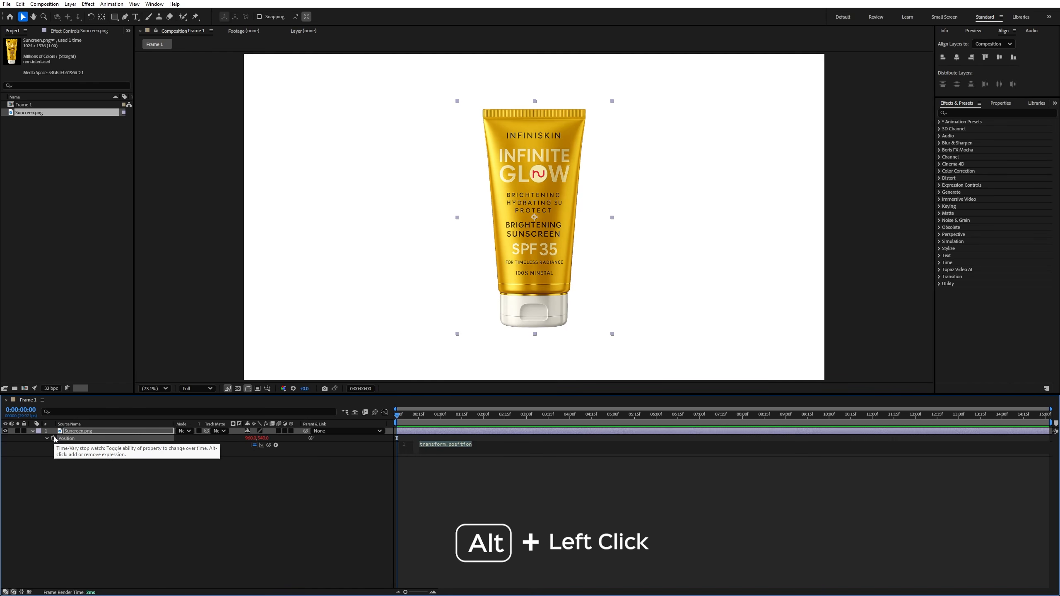
pyautogui.write('freq = 1.0;    // speed of float (lower = slower) amp = 20;      // how many pixels up/down it moves w = wiggle(freq, amp); [w[0], w[1]]      // only affects Y movement')
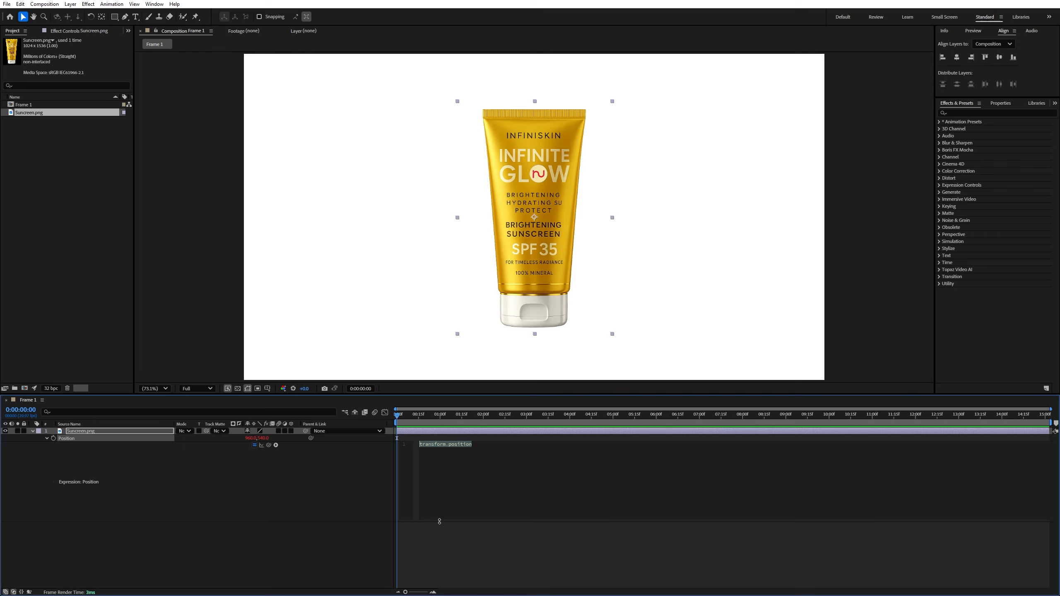
pyautogui.moveTo(559, 462); pyautogui.dragTo(438, 444)
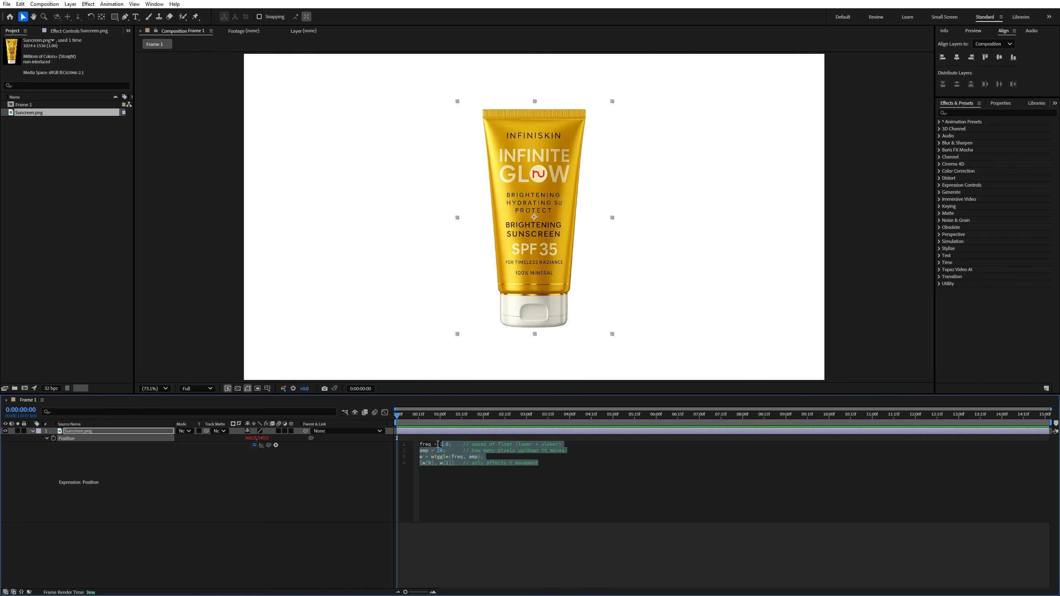
pyautogui.click(542, 465)
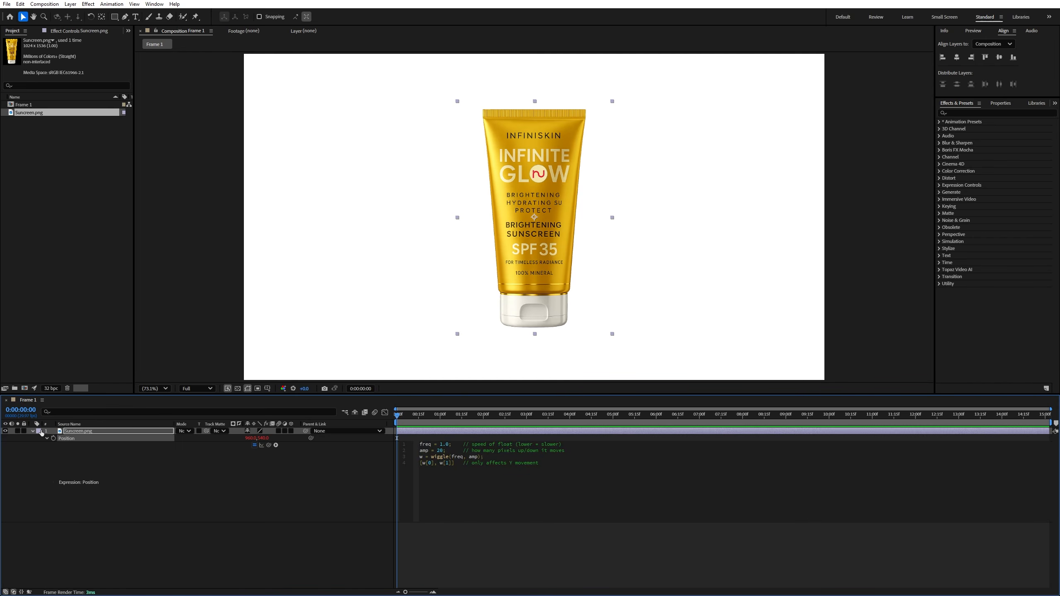
pyautogui.click(46, 439)
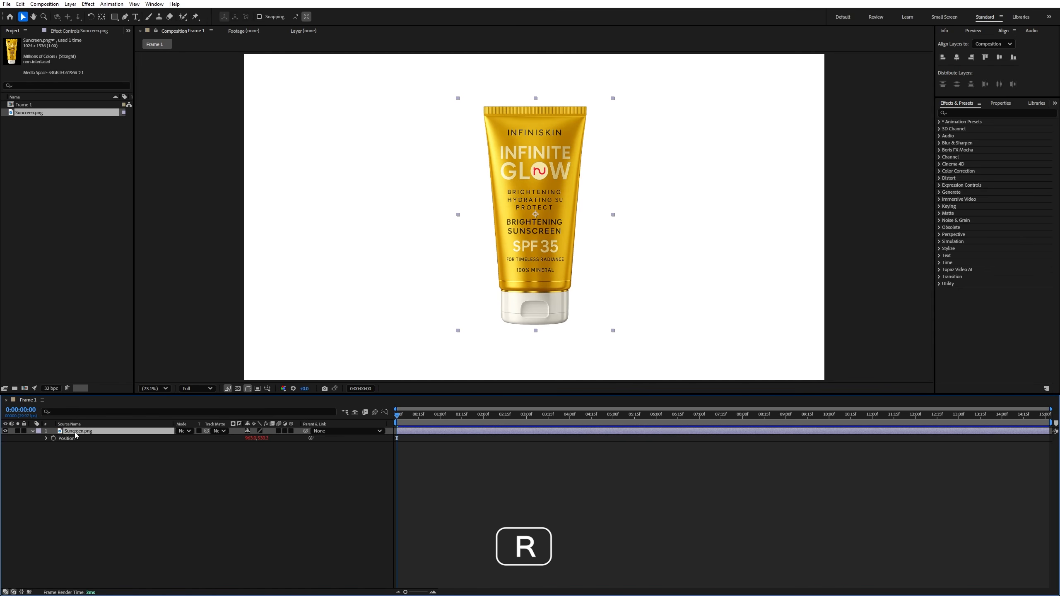
# Add a swinging expression to the Suncreen layer's rotation: Math.sin(time * freq * 2 * Math.PI) * amp, with amp = 10 and freq = 0.2.
pyautogui.keyDown('alt'); pyautogui.click(53, 439); pyautogui.keyUp('alt')
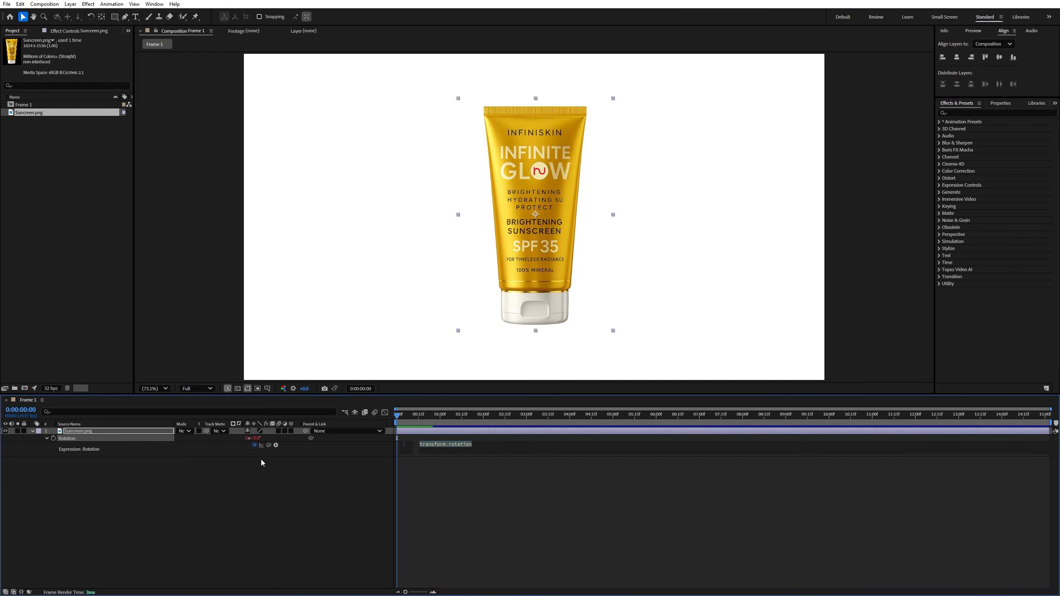
pyautogui.moveTo(438, 456); pyautogui.dragTo(440, 493)
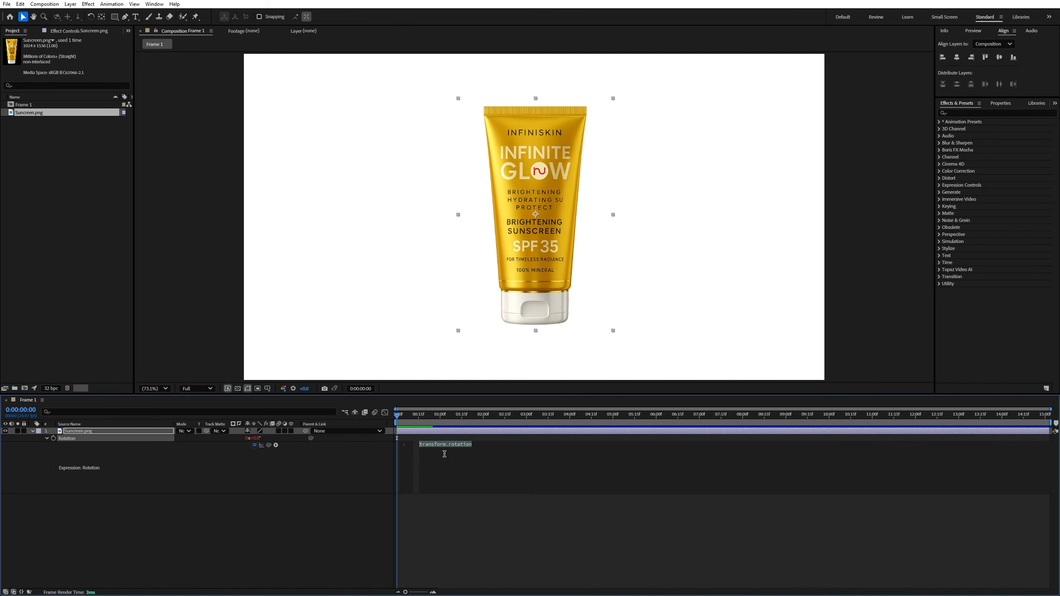
pyautogui.write('amp = 10;         // max rotation angle in degrees (left/right) freq = 0.2;       // speed (cycles per second) Math.sin(time * freq * 2 * Math.PI) * amp')
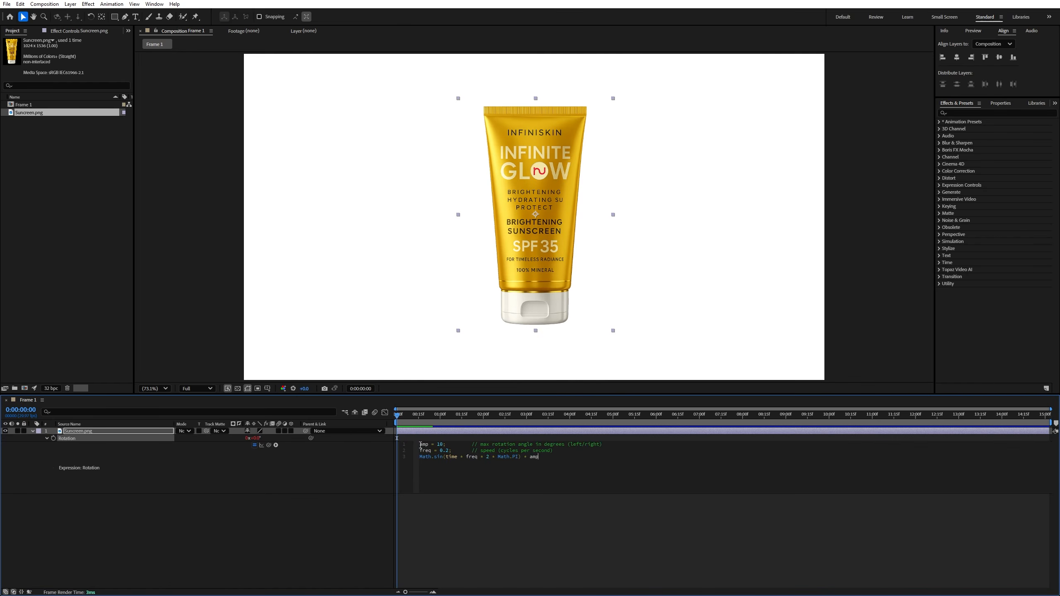
pyautogui.moveTo(420, 445); pyautogui.dragTo(513, 463)
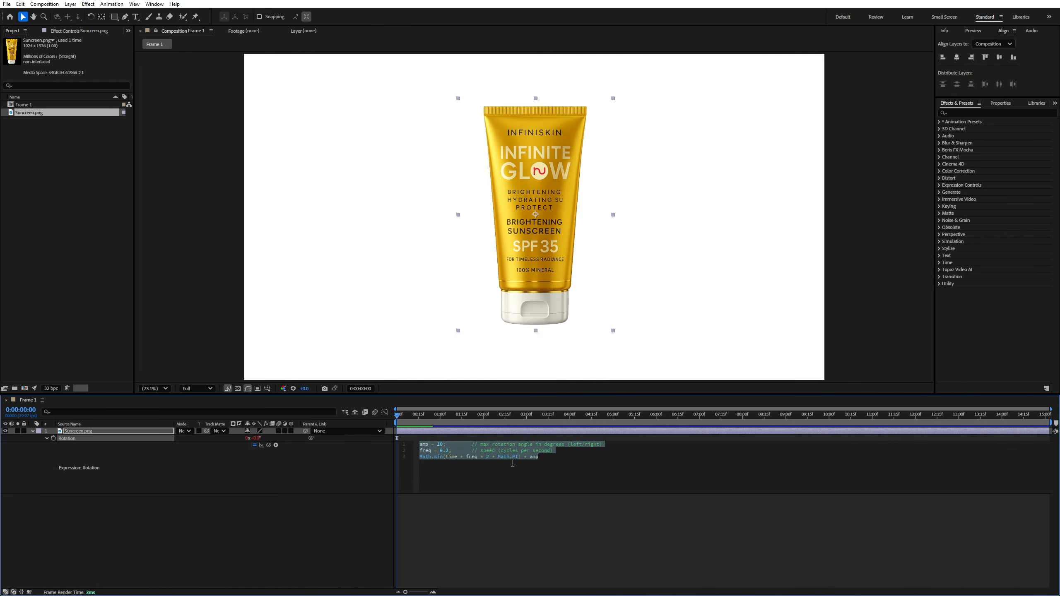
pyautogui.click(32, 433)
# Preview the sunscreen tube's floating and swinging animation, then stop playback and deselect the layer.
pyautogui.press('space')
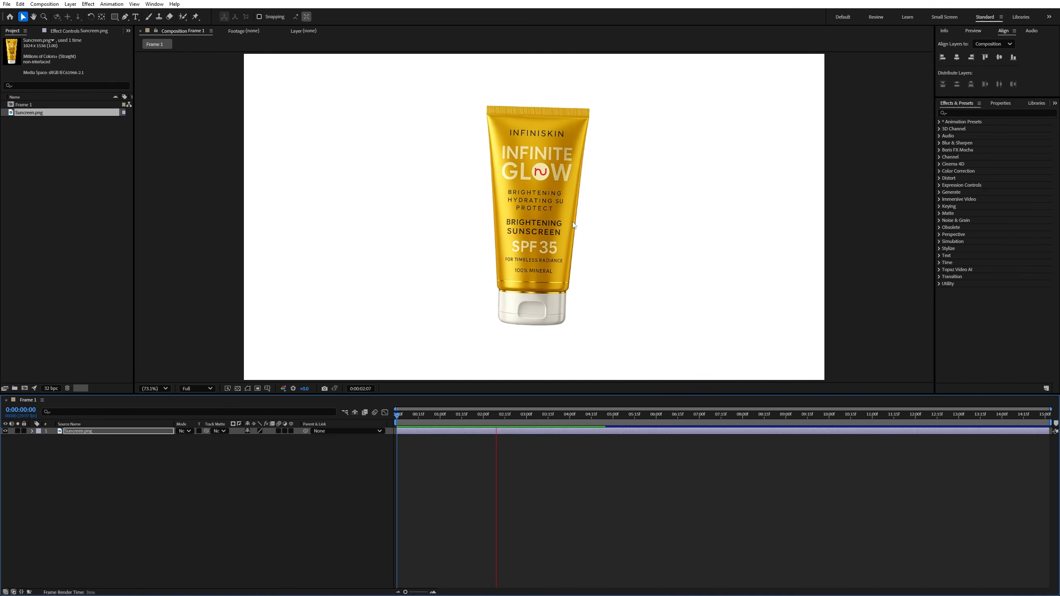
pyautogui.press('space')
pyautogui.click(310, 481)
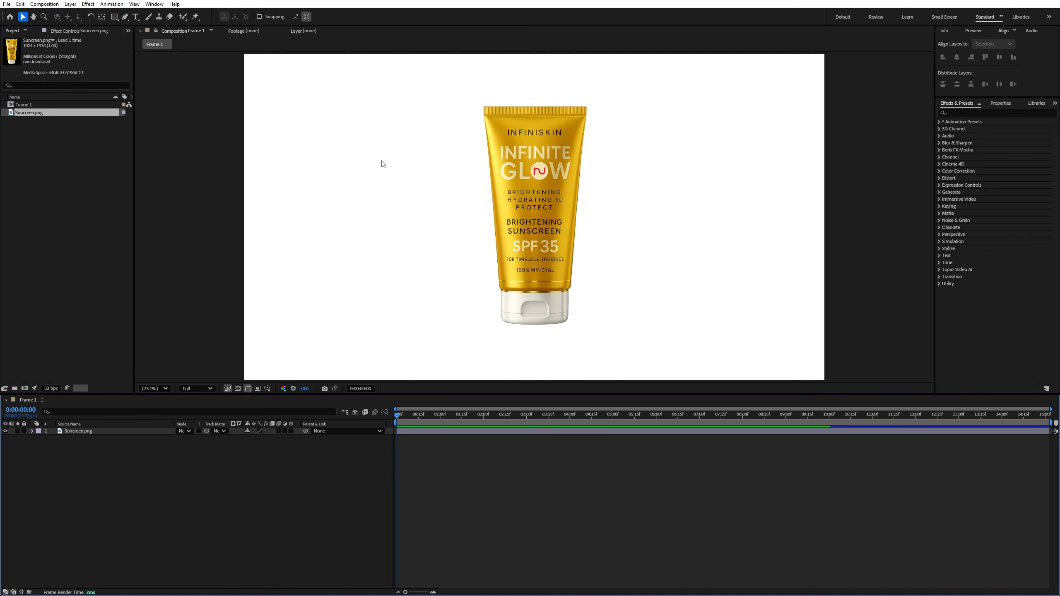
# Bring the Leaf and lemon 1 to lemon 4 images from the Files folder in File Explorer into the Frame 1 composition.
pyautogui.hotkey('alt', 'Tab')
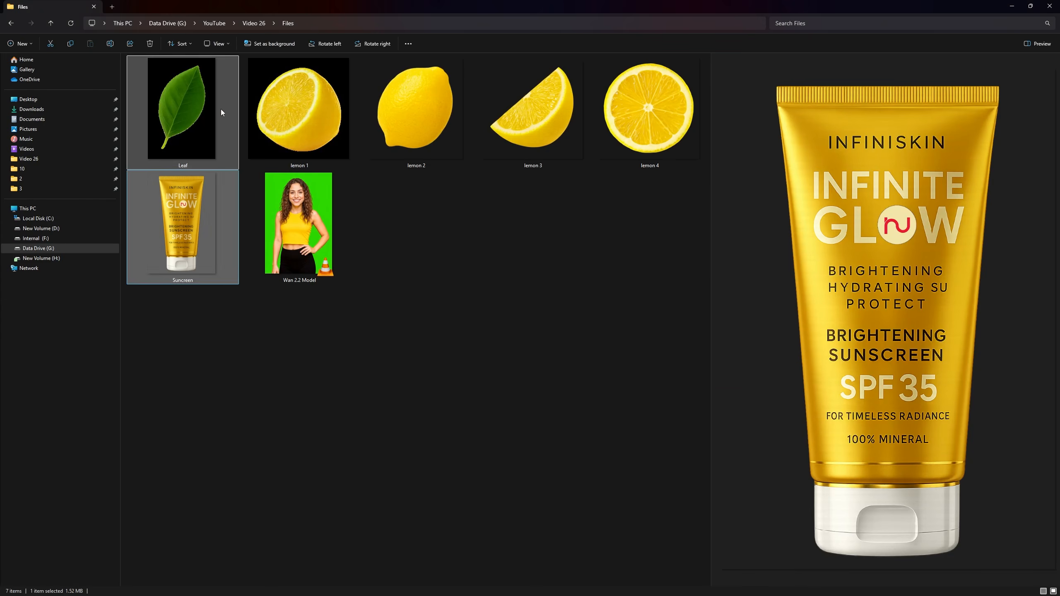
pyautogui.click(220, 110)
pyautogui.keyDown('shift'); pyautogui.click(650, 109); pyautogui.keyUp('shift')
pyautogui.moveTo(525, 116); pyautogui.dragTo(351, 262)
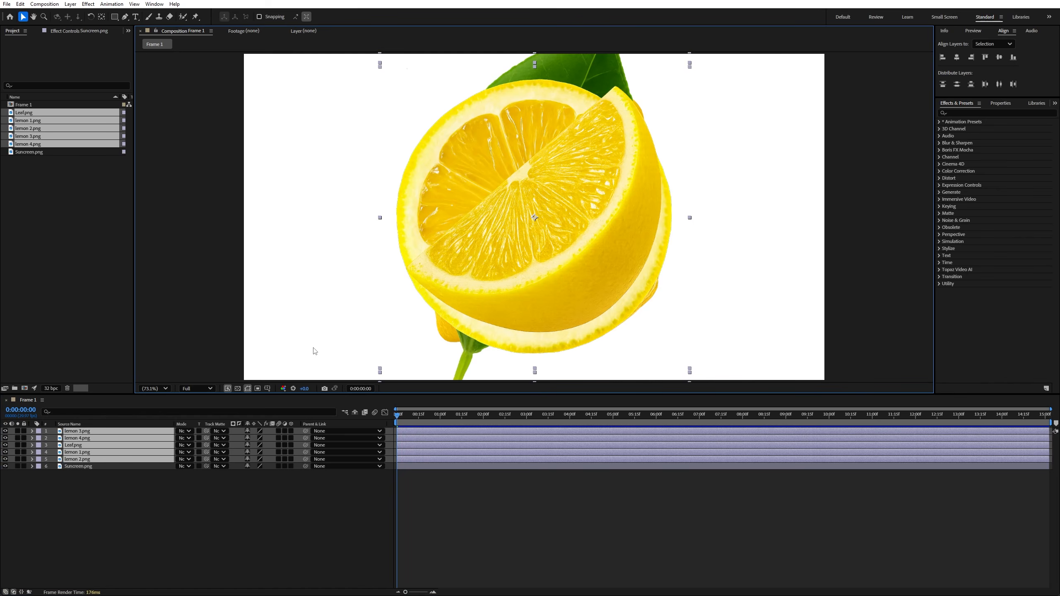
# Scale the leaf and four lemon layers to 30% and move them together to the left of the sunscreen tube.
pyautogui.press('s')
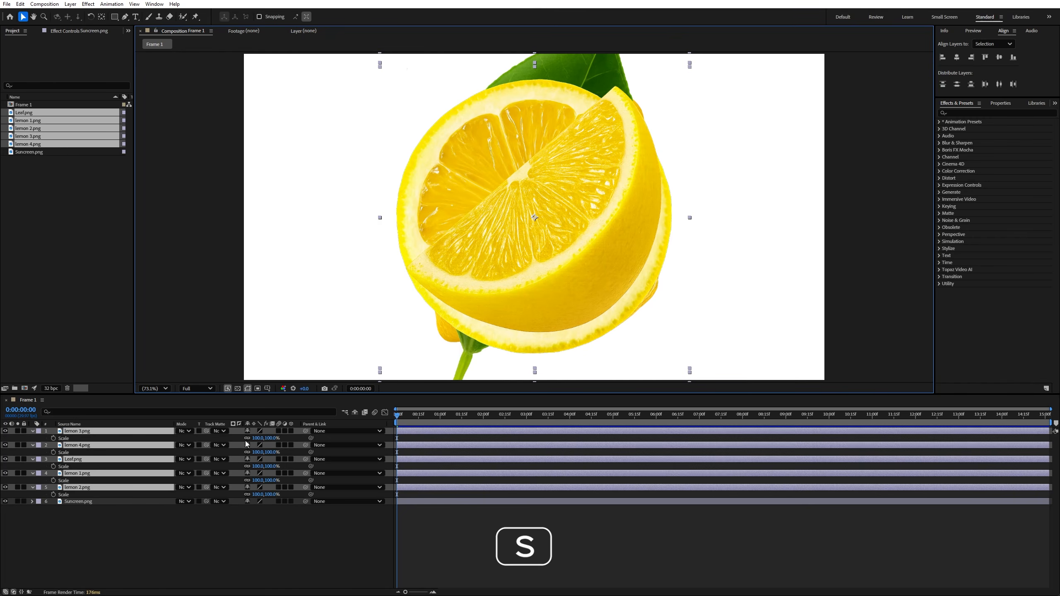
pyautogui.moveTo(257, 439); pyautogui.dragTo(220, 438)
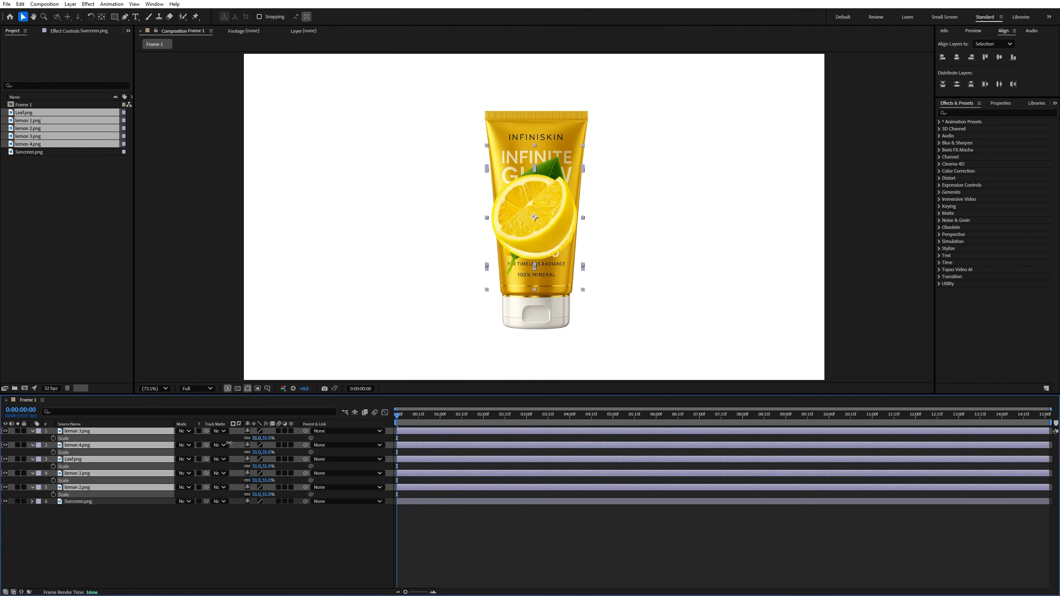
pyautogui.moveTo(495, 220); pyautogui.dragTo(382, 181)
pyautogui.click(104, 539)
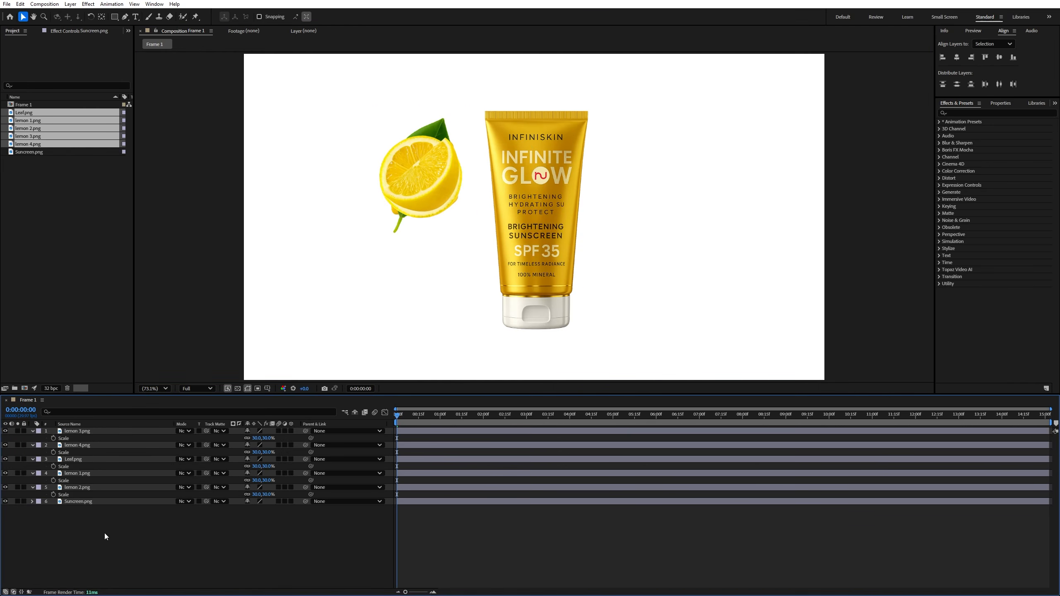
# Move the Leaf layer to the top of the layer stack and set its label color to Green.
pyautogui.click(77, 459)
pyautogui.moveTo(94, 463); pyautogui.dragTo(103, 429)
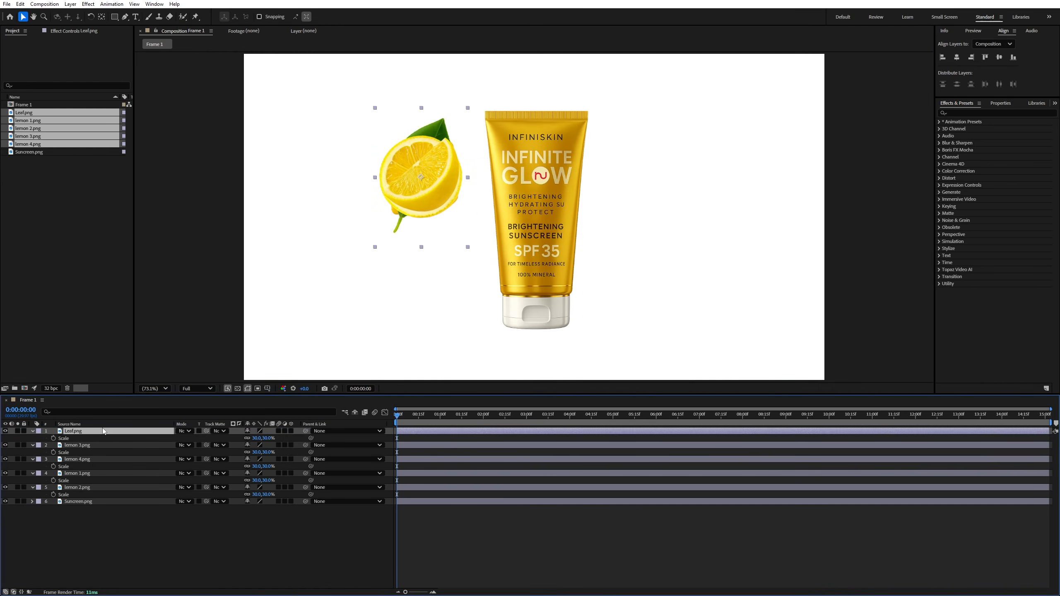
pyautogui.click(38, 432)
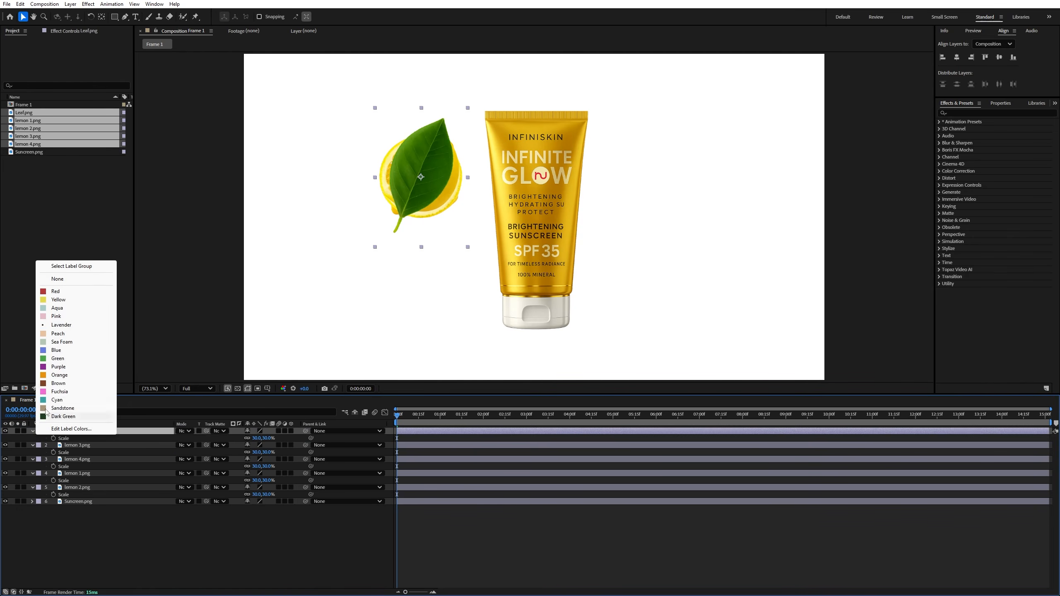
pyautogui.click(58, 359)
# Move the leaf to the upper-left area of the composition and scale it down.
pyautogui.moveTo(433, 159); pyautogui.dragTo(363, 71)
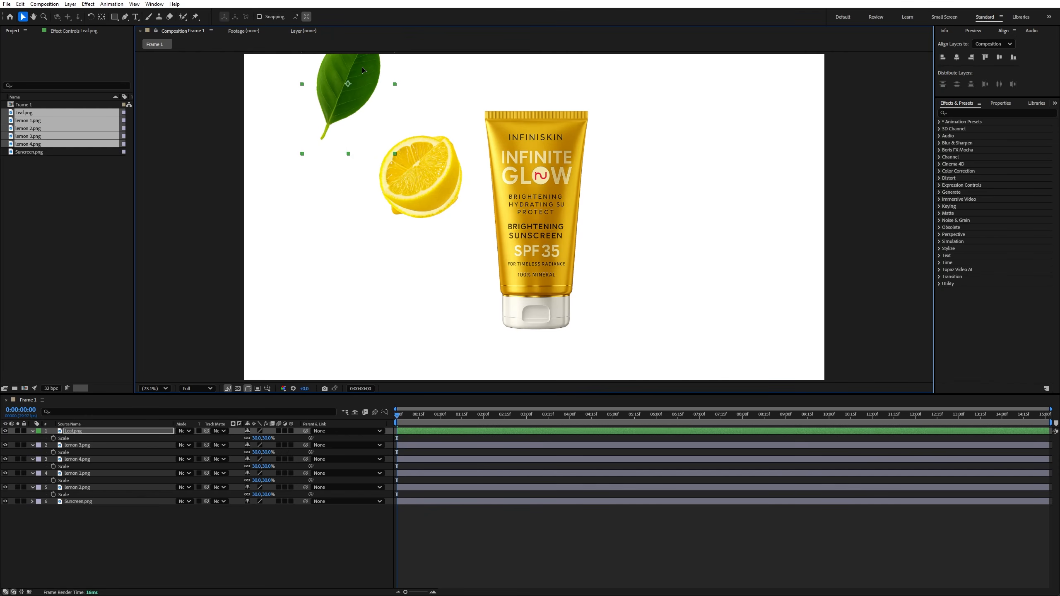
pyautogui.press('s')
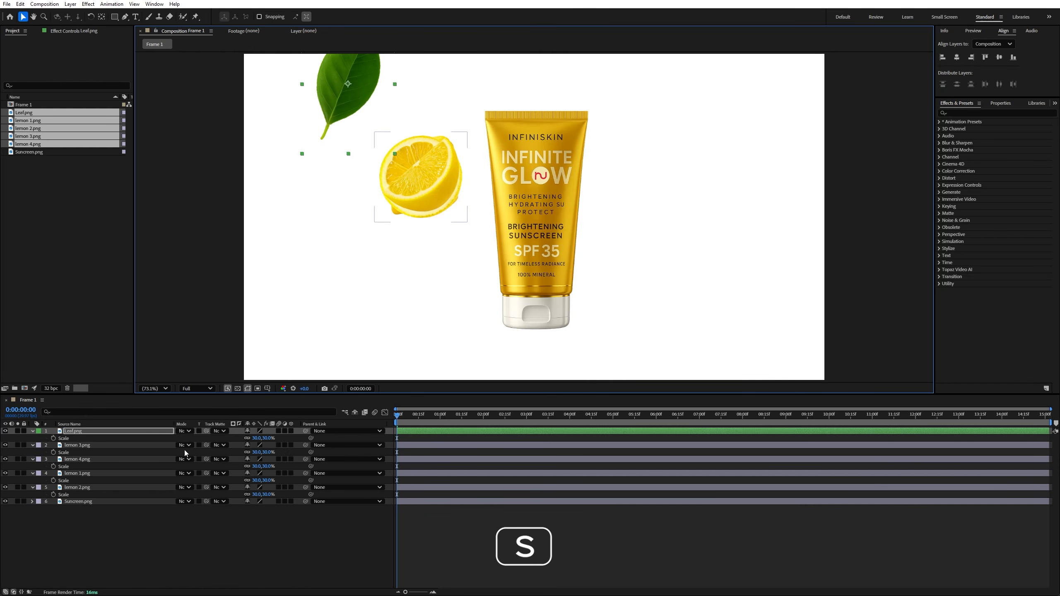
pyautogui.moveTo(254, 439); pyautogui.dragTo(322, 459)
# Rotate the leaf to 197° and reposition it so the frame's top edge partly crops it.
pyautogui.press('r')
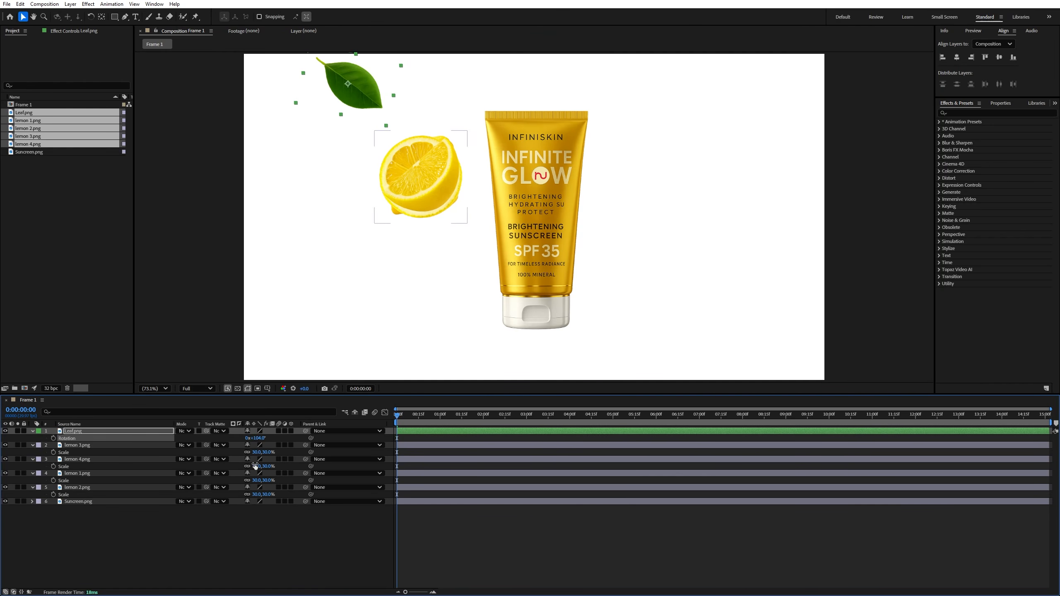
pyautogui.moveTo(263, 439); pyautogui.dragTo(317, 451)
pyautogui.click(366, 86)
pyautogui.moveTo(366, 87); pyautogui.dragTo(376, 72)
# Move the lemon 3 wedge to the frame's bottom edge, lower left of the tube, and rotate it to 74°.
pyautogui.click(425, 161)
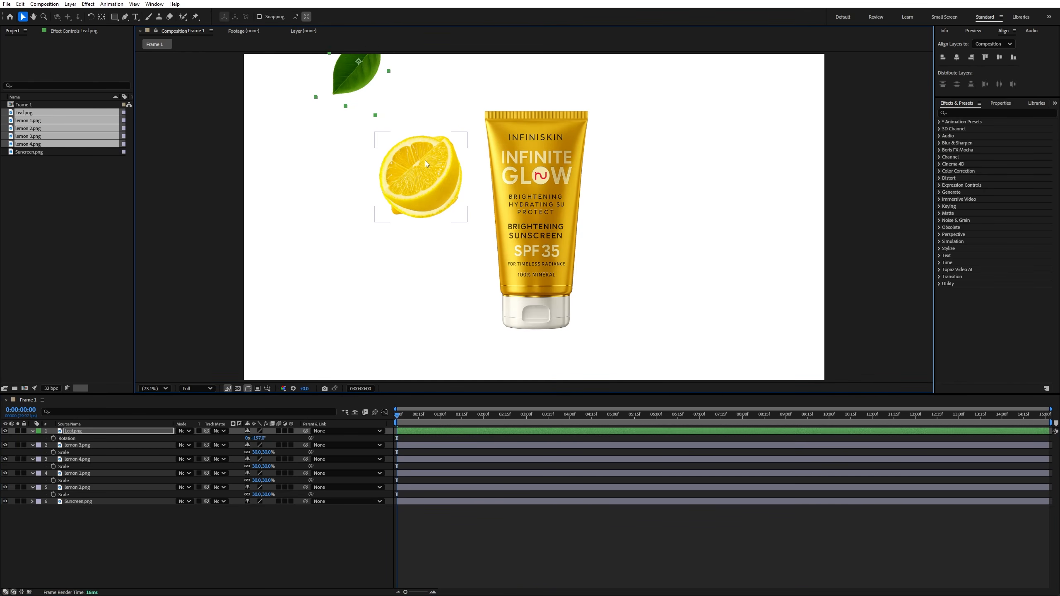
pyautogui.moveTo(462, 197); pyautogui.dragTo(499, 374)
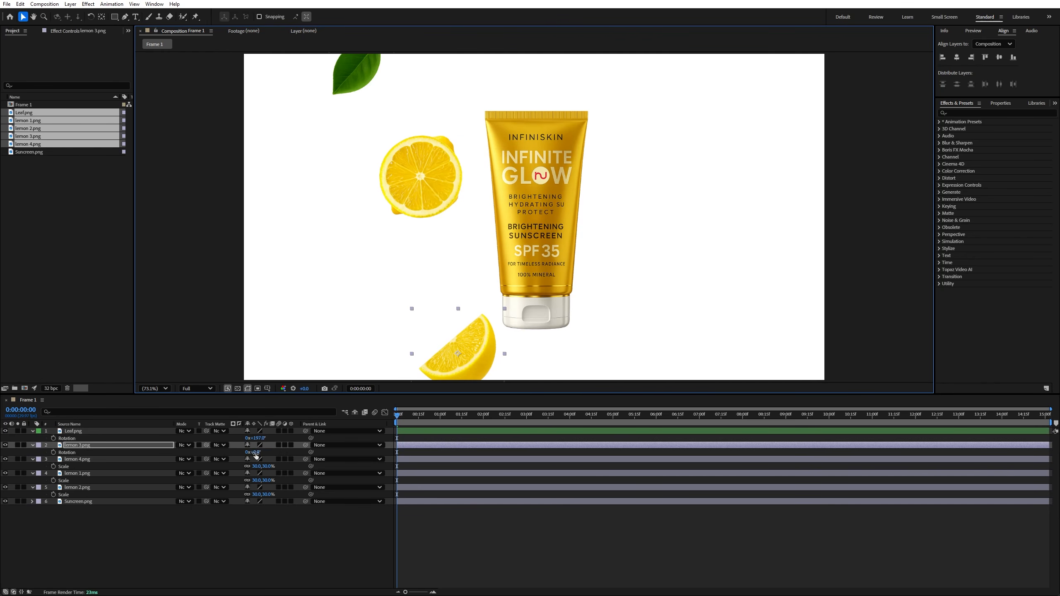
pyautogui.moveTo(255, 453); pyautogui.dragTo(287, 461)
pyautogui.moveTo(465, 356)
pyautogui.mouseDown()
pyautogui.moveTo(456, 340)
pyautogui.moveTo(453, 356)
pyautogui.mouseUp()
# Move the lemon 4 slice to the lower-right corner of the frame and scale it to 44%, partly cropped.
pyautogui.click(427, 209)
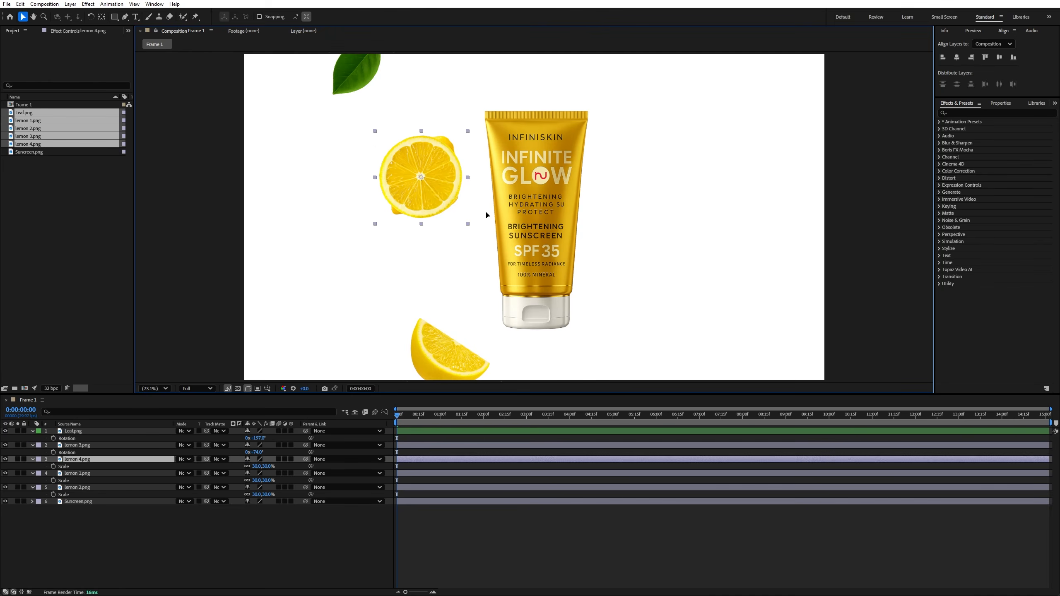
pyautogui.moveTo(430, 190); pyautogui.dragTo(804, 375)
pyautogui.press('s')
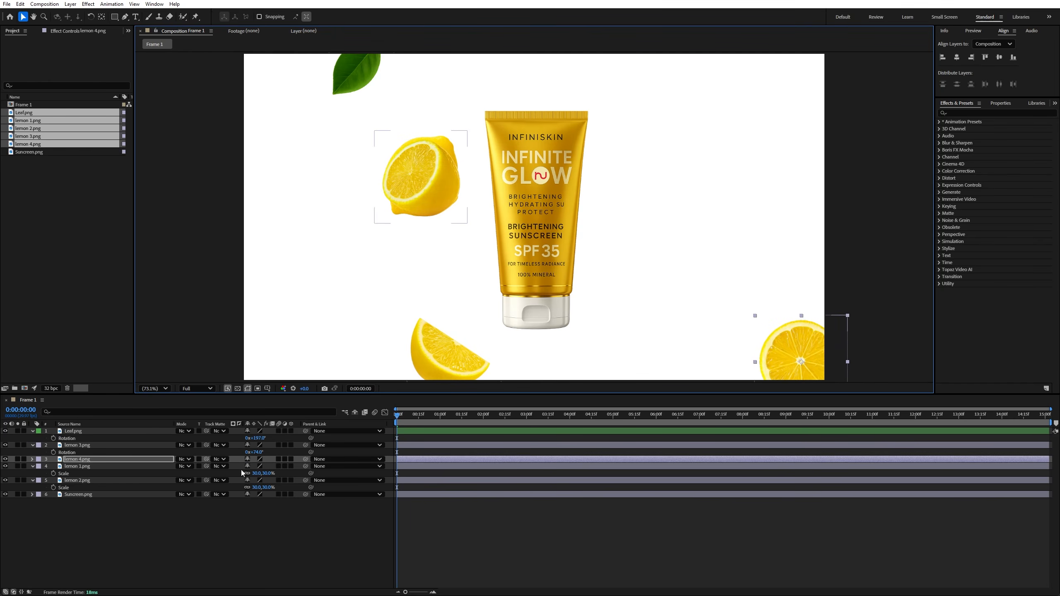
pyautogui.press('s')
pyautogui.moveTo(257, 466); pyautogui.dragTo(610, 396)
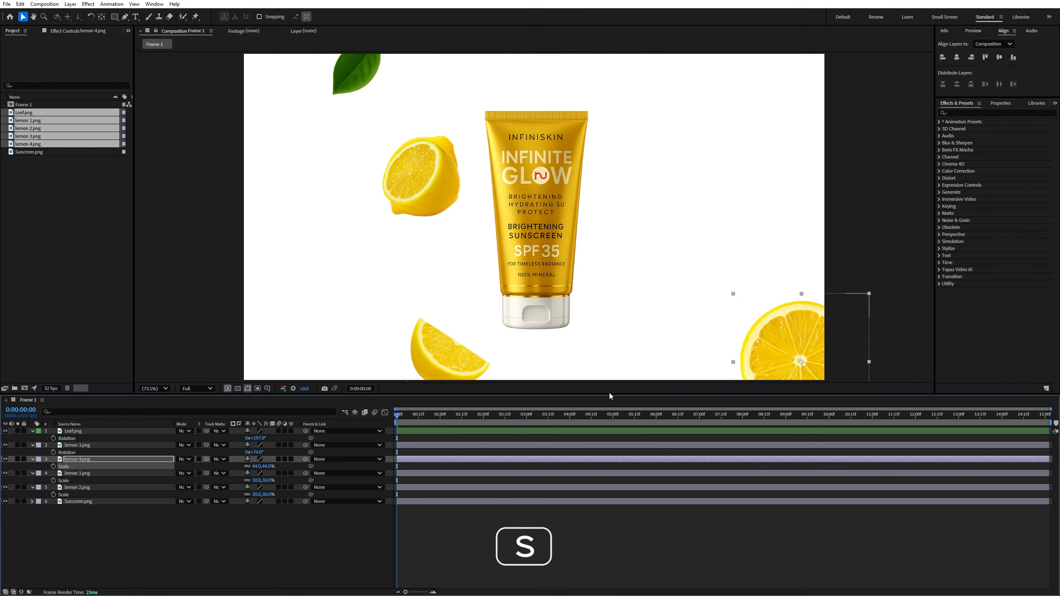
pyautogui.moveTo(796, 346); pyautogui.dragTo(789, 342)
# Move the lemon 1 half to the right of the tube, rotate it to 76° and shift it slightly down.
pyautogui.click(448, 185)
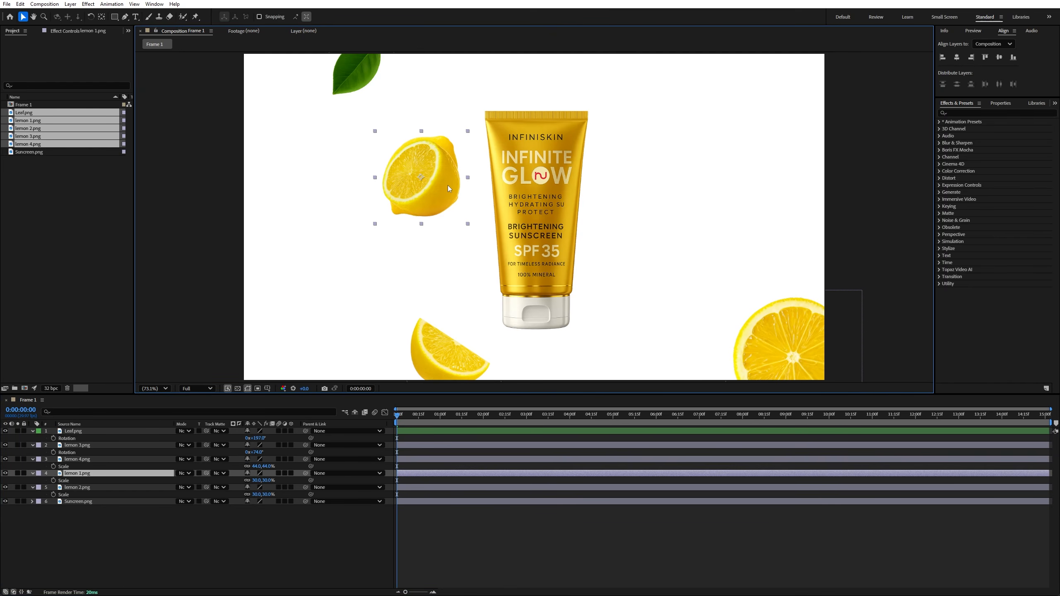
pyautogui.moveTo(440, 183); pyautogui.dragTo(770, 187)
pyautogui.press('r')
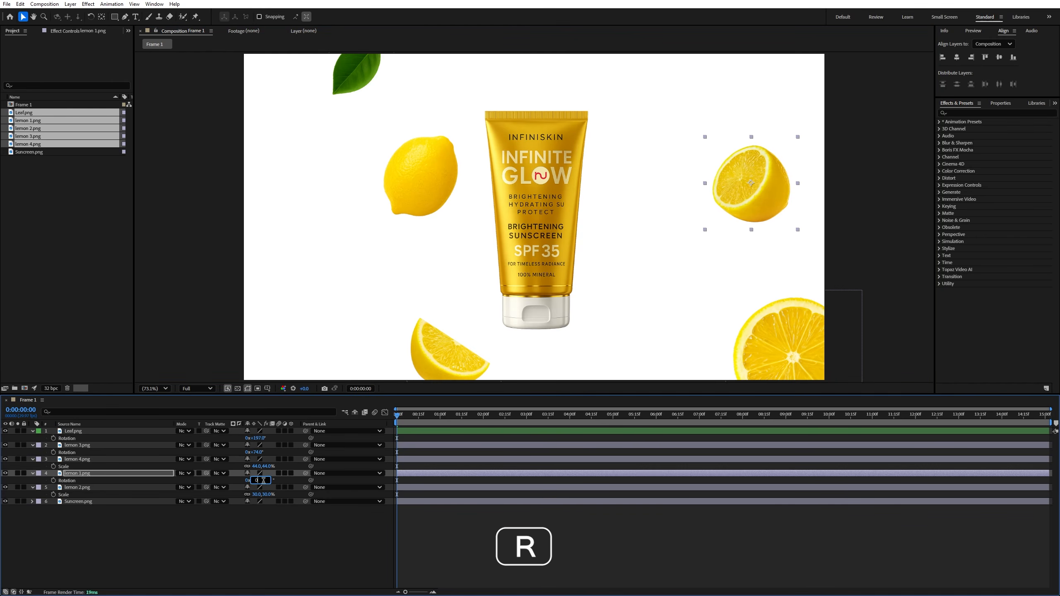
pyautogui.click(224, 534)
pyautogui.moveTo(254, 480); pyautogui.dragTo(291, 485)
pyautogui.click(753, 192)
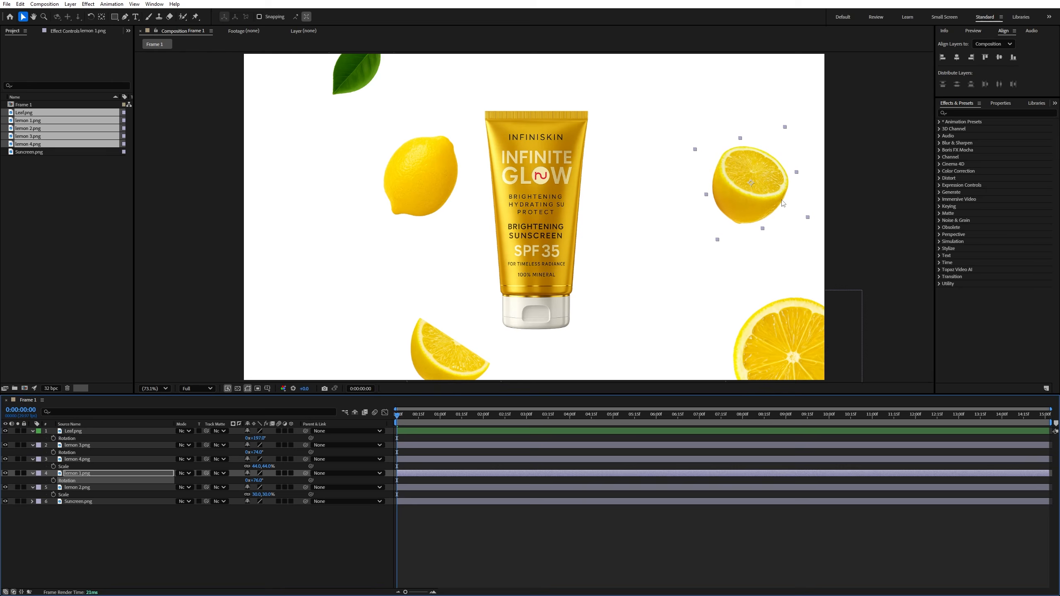
pyautogui.moveTo(754, 192); pyautogui.dragTo(741, 209)
# Move the whole lemon (lemon 2) to the lower-left corner so the frame edges partly crop it.
pyautogui.click(422, 187)
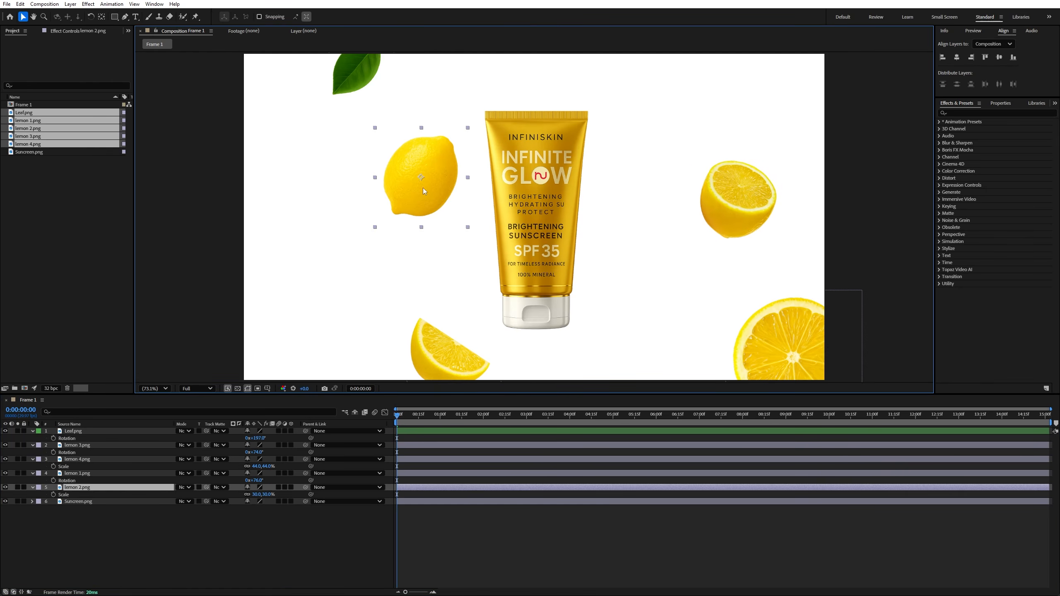
pyautogui.moveTo(431, 184); pyautogui.dragTo(265, 388)
pyautogui.press('Return')
# Duplicate the lemon 1 half, place the copy in the upper-left area below the leaf, scale it down and rotate it to -4°.
pyautogui.click(755, 194)
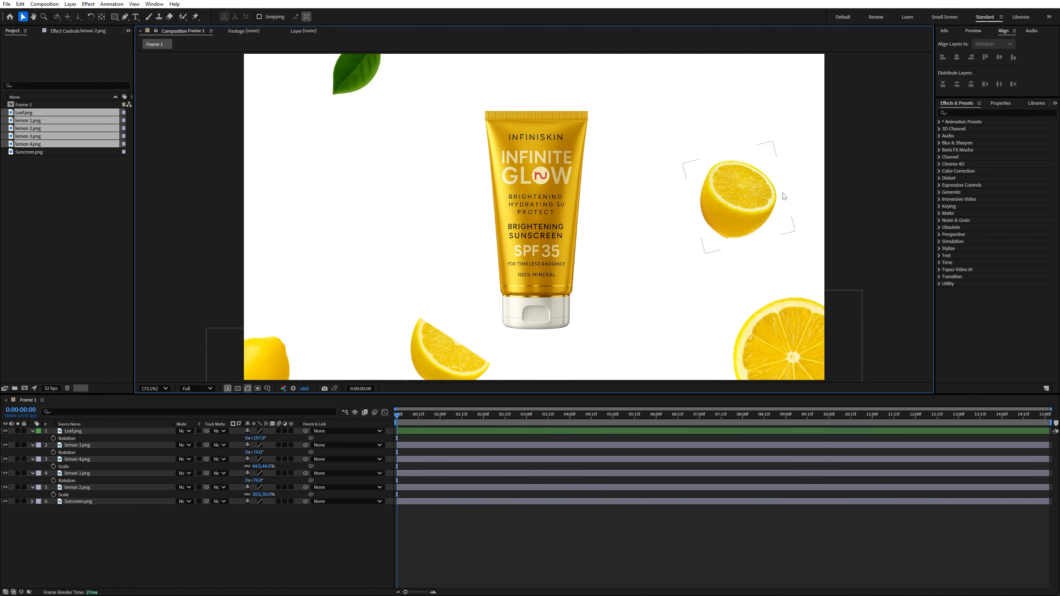
pyautogui.hotkey('ctrl', 'd')
pyautogui.moveTo(752, 195); pyautogui.dragTo(332, 161)
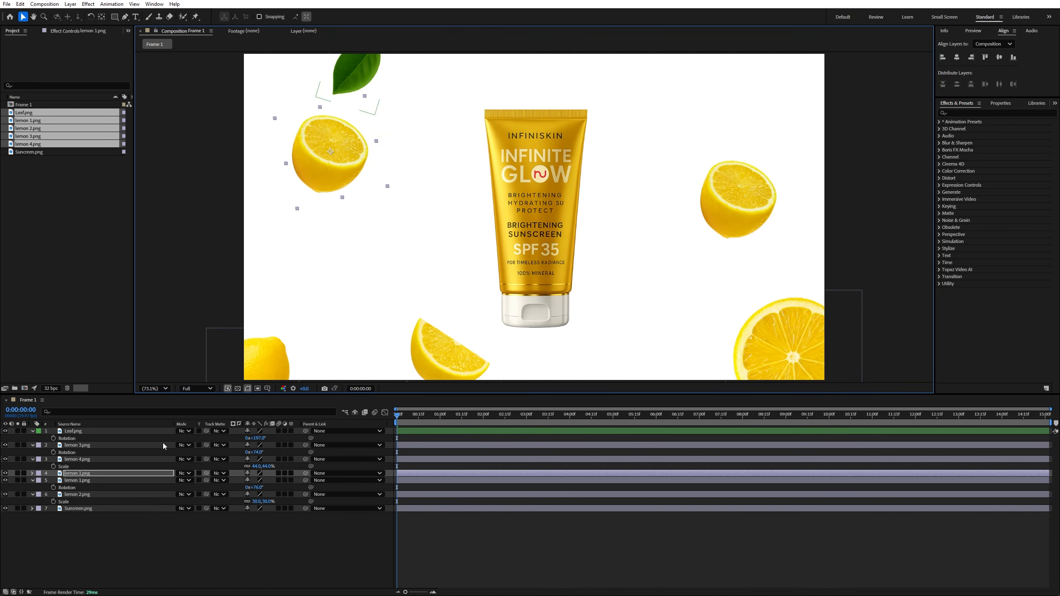
pyautogui.press('r')
pyautogui.press('s')
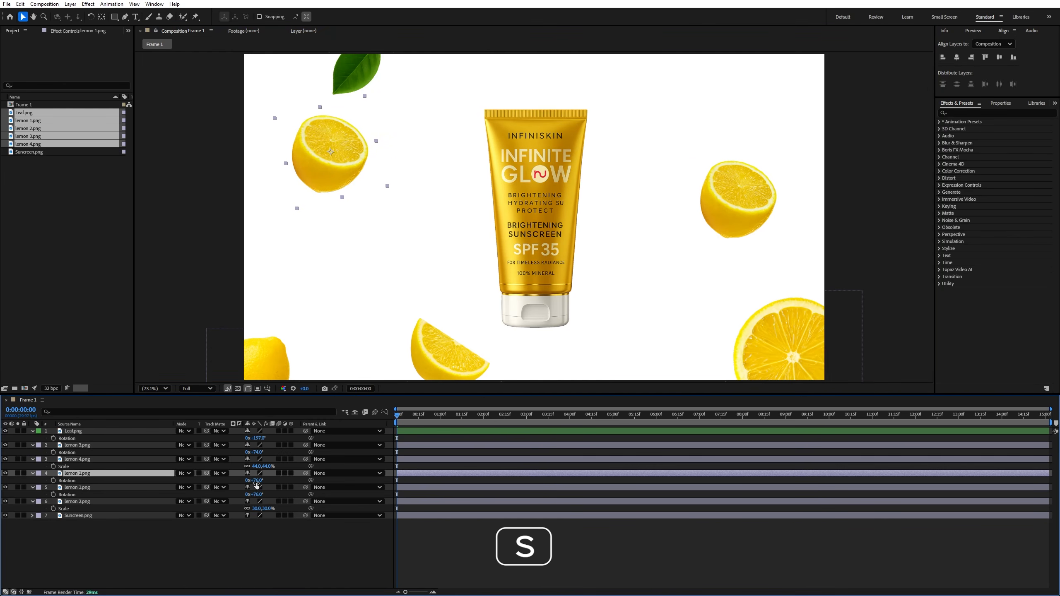
pyautogui.moveTo(258, 483); pyautogui.dragTo(227, 484)
pyautogui.press('r')
pyautogui.moveTo(345, 166); pyautogui.dragTo(309, 143)
# Duplicate the lemon 3 wedge, place the copy at the upper-right edge of the frame, rotate it to 2° and scale it to 22%.
pyautogui.click(438, 362)
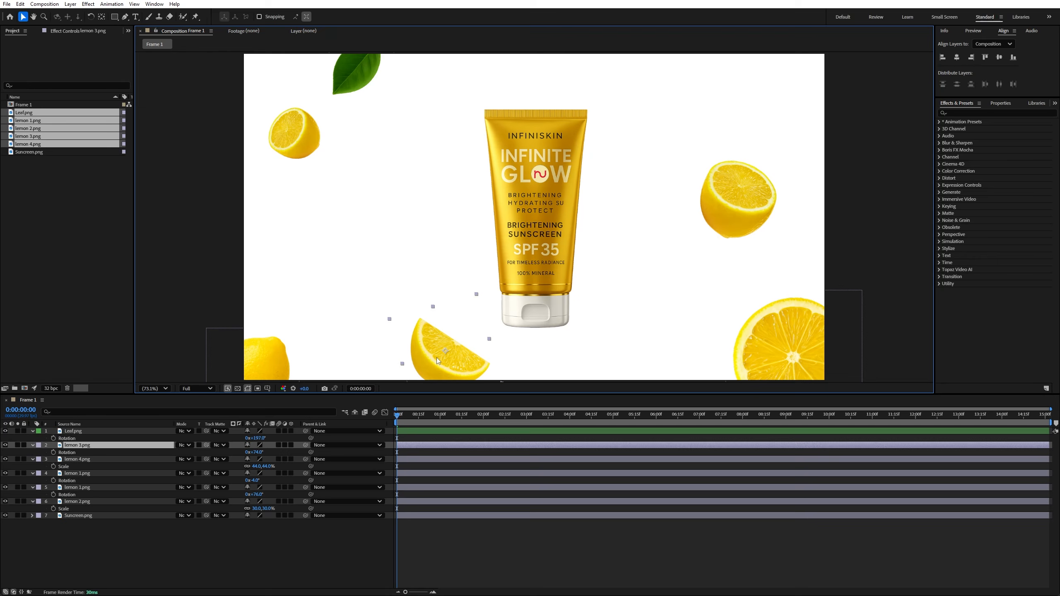
pyautogui.hotkey('ctrl', 'd')
pyautogui.moveTo(438, 361); pyautogui.dragTo(744, 75)
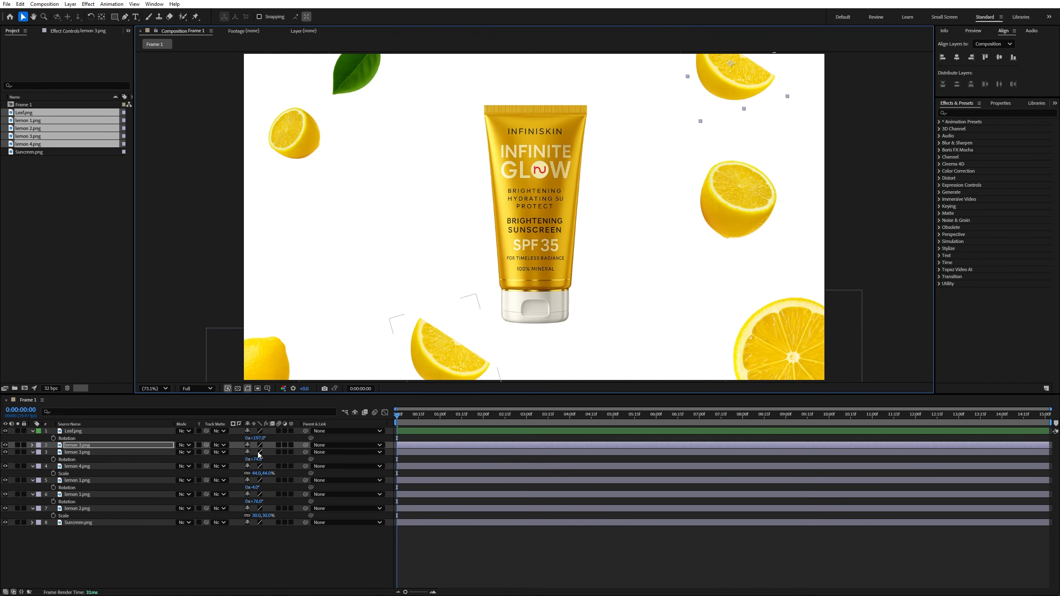
pyautogui.press('r')
pyautogui.moveTo(254, 452); pyautogui.dragTo(228, 455)
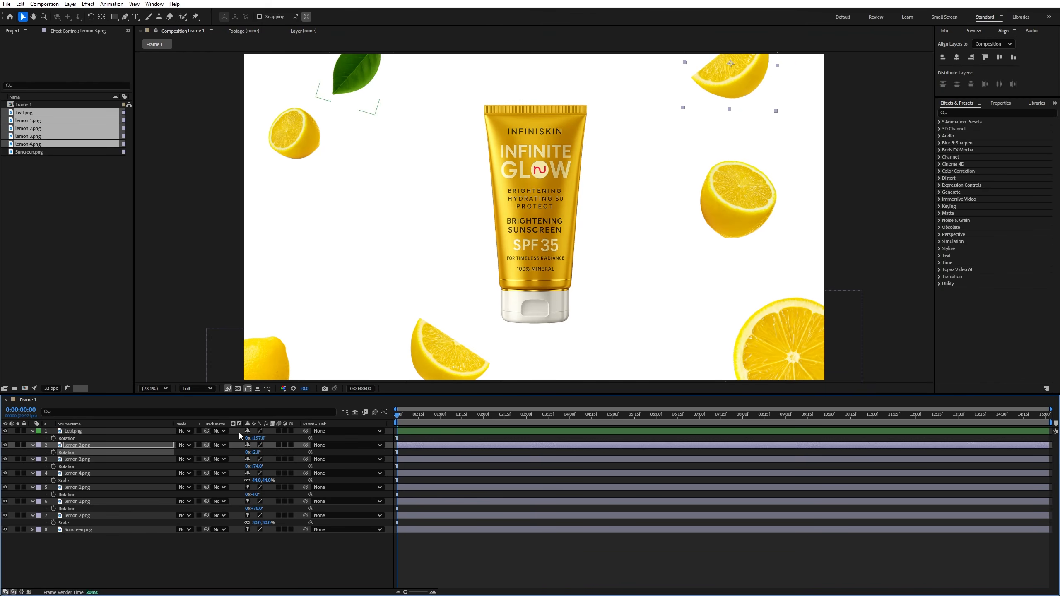
pyautogui.click(165, 447)
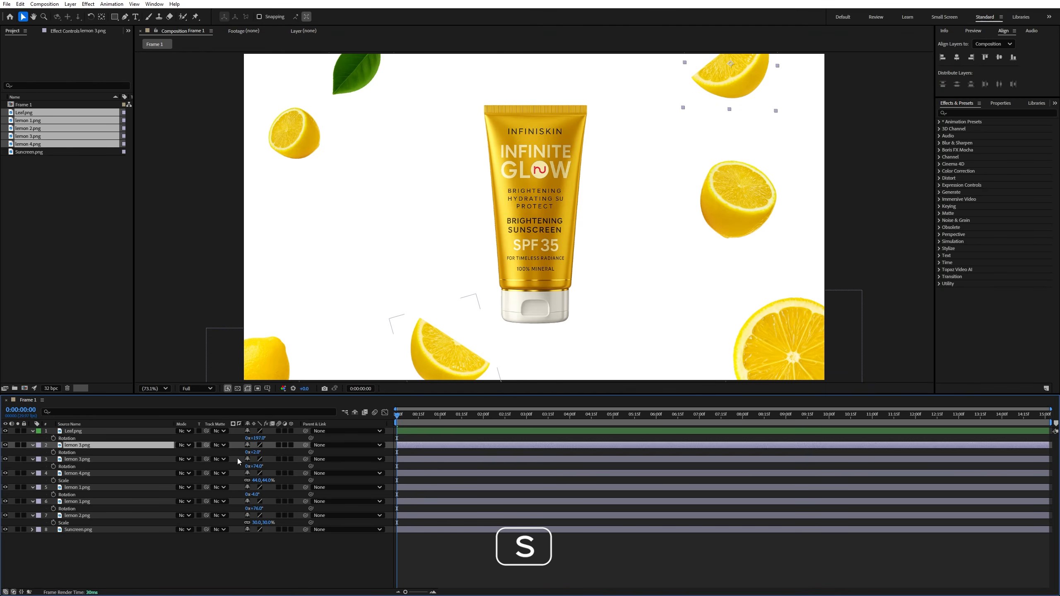
pyautogui.moveTo(257, 454); pyautogui.dragTo(247, 454)
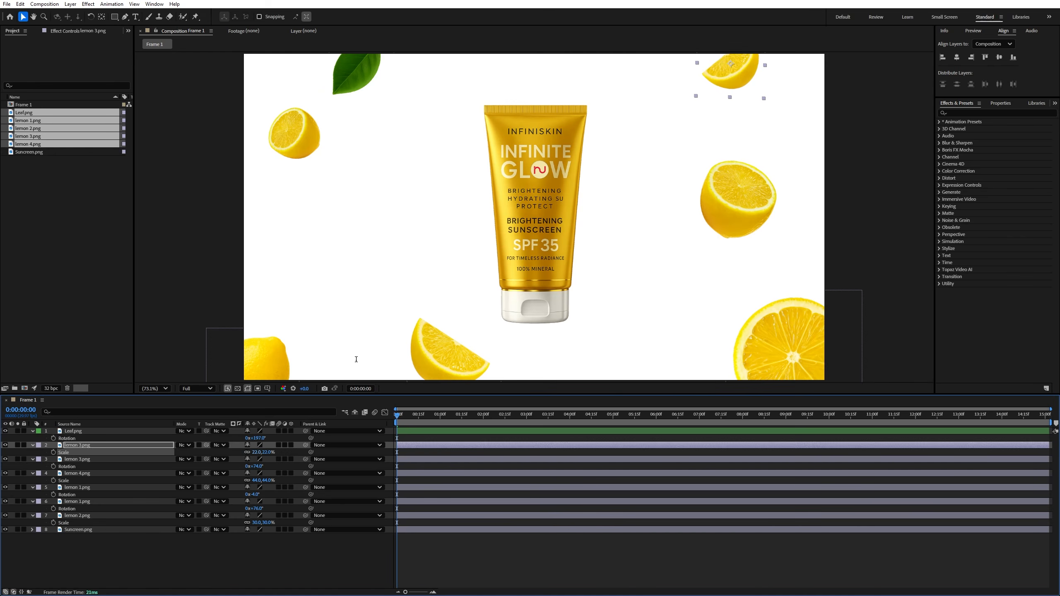
# Nudge the large half lemon on the right of the tube slightly down.
pyautogui.click(731, 80)
pyautogui.moveTo(732, 200); pyautogui.dragTo(731, 209)
pyautogui.press('Return')
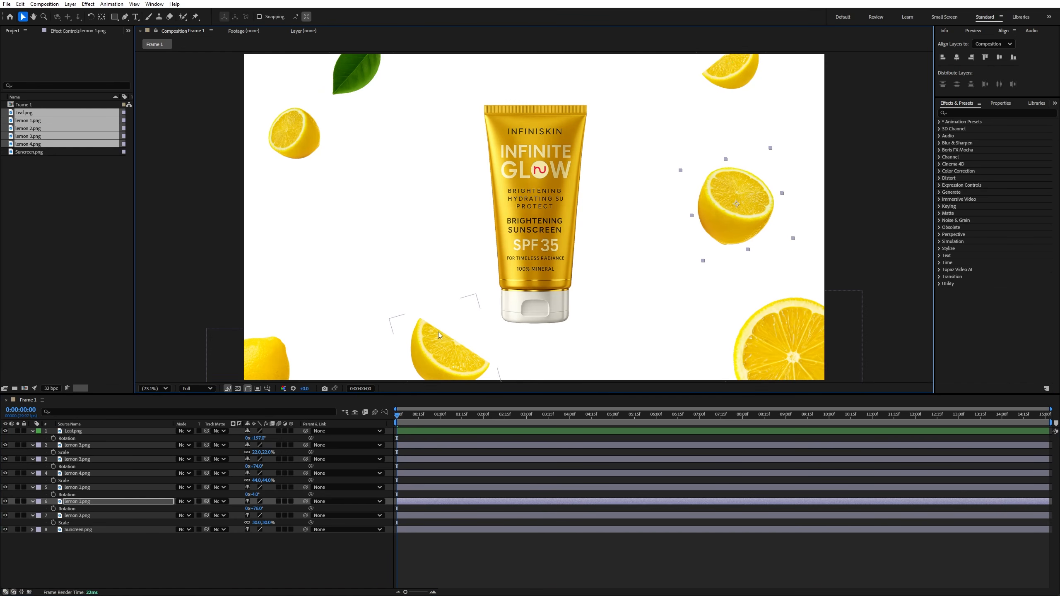
# Duplicate the lemon 4 slice onto the frame's left edge at 25% scale, and move the small half lemon up toward the corner.
pyautogui.click(802, 343)
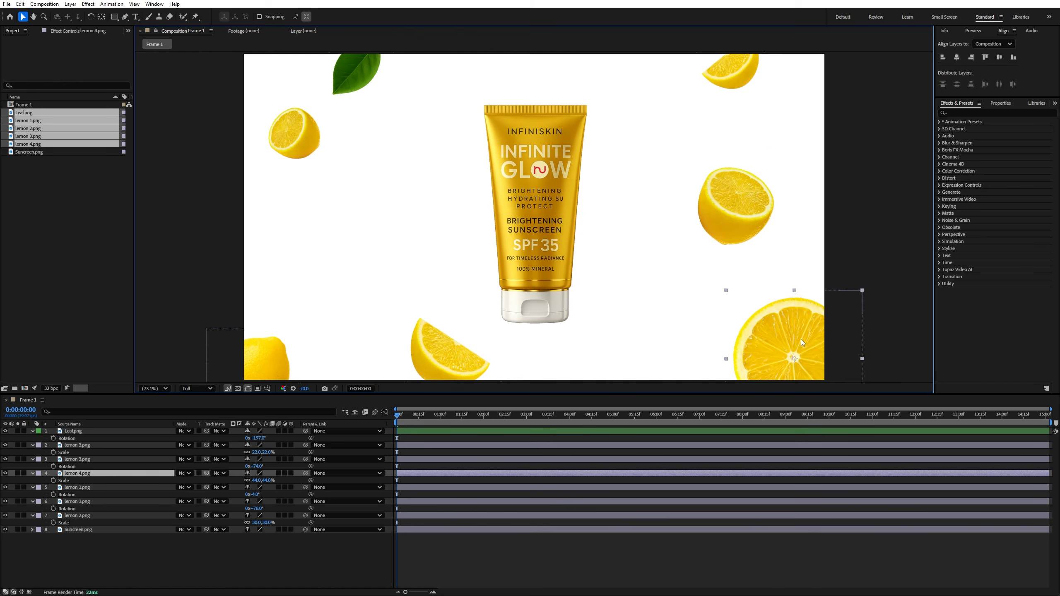
pyautogui.hotkey('ctrl', 'd')
pyautogui.moveTo(805, 344); pyautogui.dragTo(259, 222)
pyautogui.press('s')
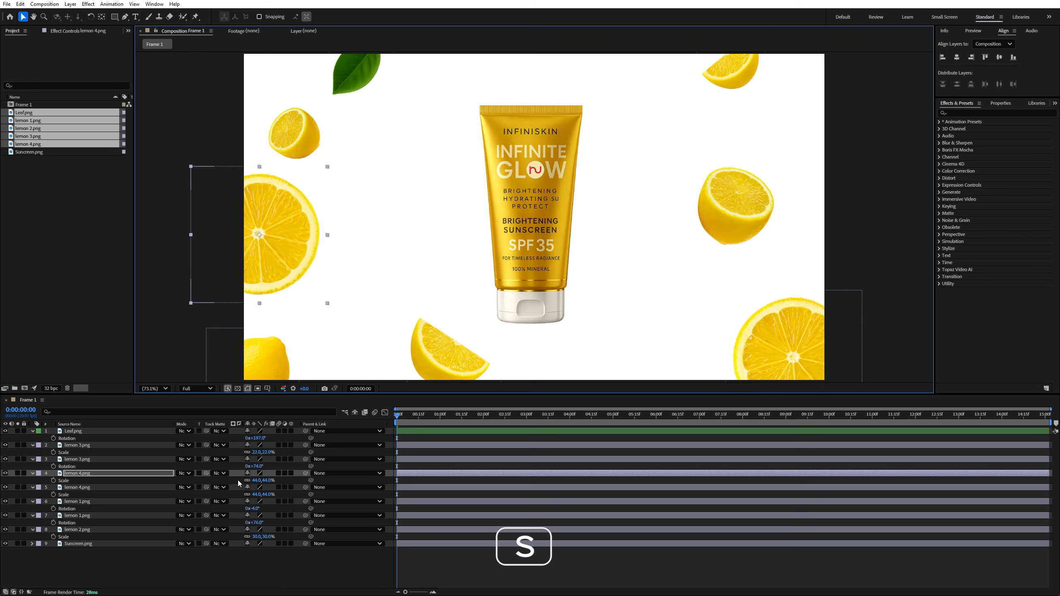
pyautogui.moveTo(254, 482); pyautogui.dragTo(246, 481)
pyautogui.click(311, 133)
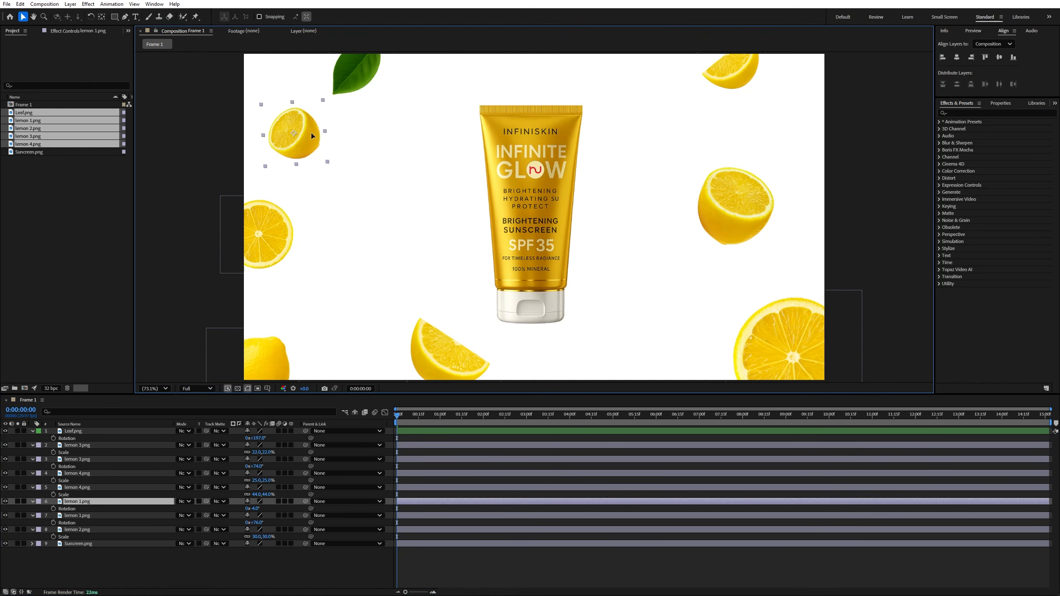
pyautogui.moveTo(311, 133); pyautogui.dragTo(297, 102)
# Duplicate the lemon 3 wedge, place the copy left of the tube's upper half and scale it down.
pyautogui.click(454, 356)
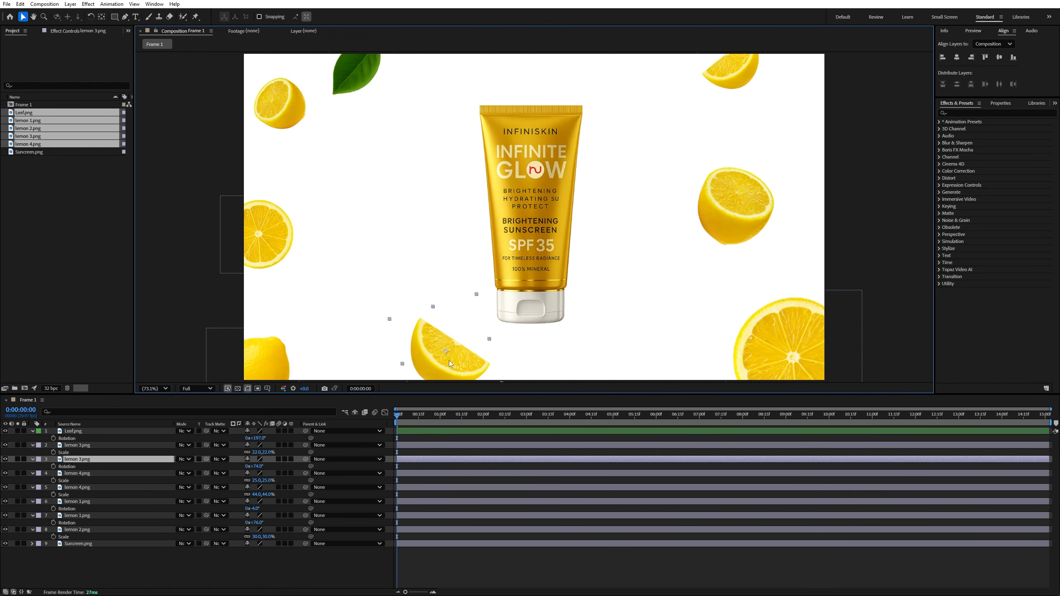
pyautogui.hotkey('ctrl', 'd')
pyautogui.moveTo(455, 363); pyautogui.dragTo(413, 179)
pyautogui.press('s')
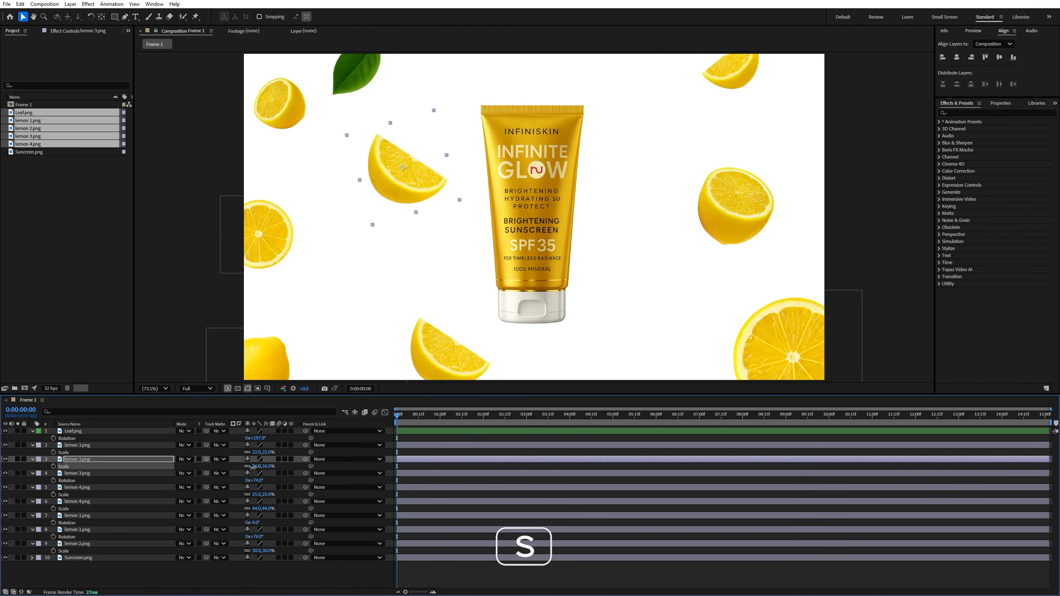
pyautogui.moveTo(255, 466); pyautogui.dragTo(250, 472)
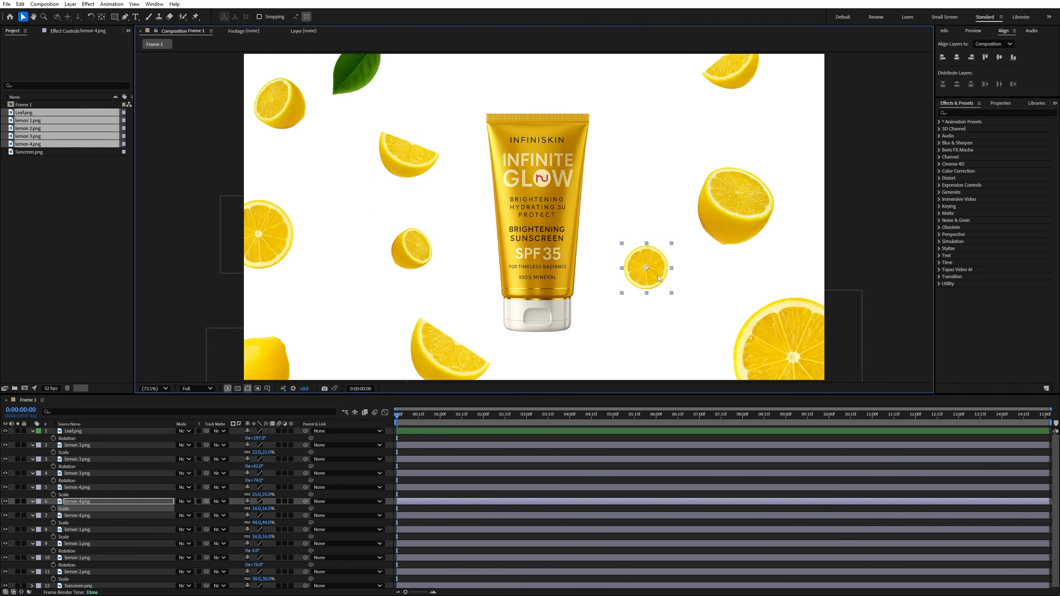
# Shift the small half lemon beside the tube left, then place a whole-lemon copy at the frame's top edge and rotate it.
pyautogui.click(411, 256)
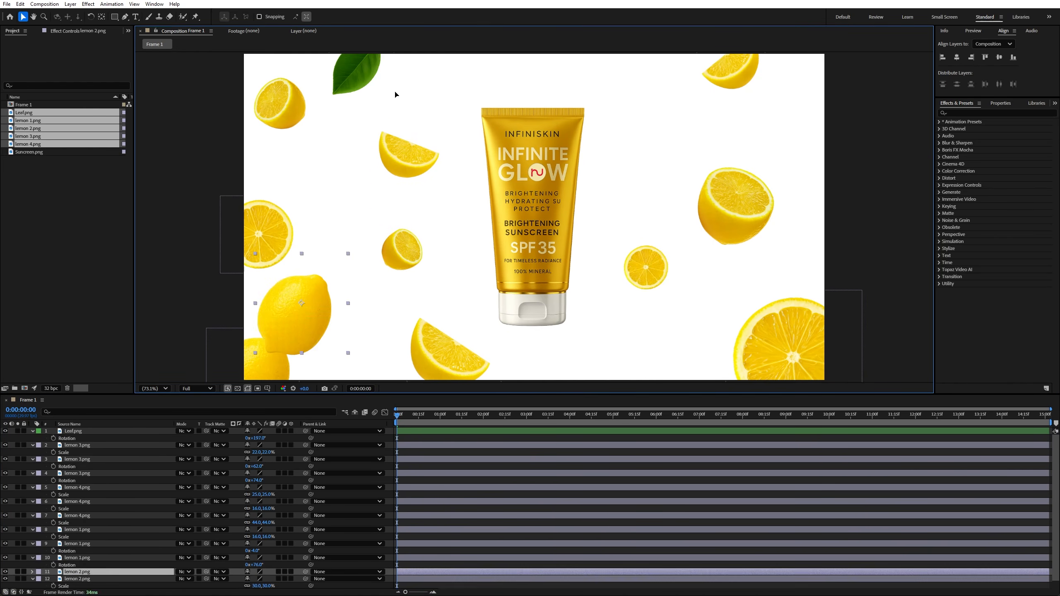
pyautogui.moveTo(395, 94); pyautogui.dragTo(625, 72)
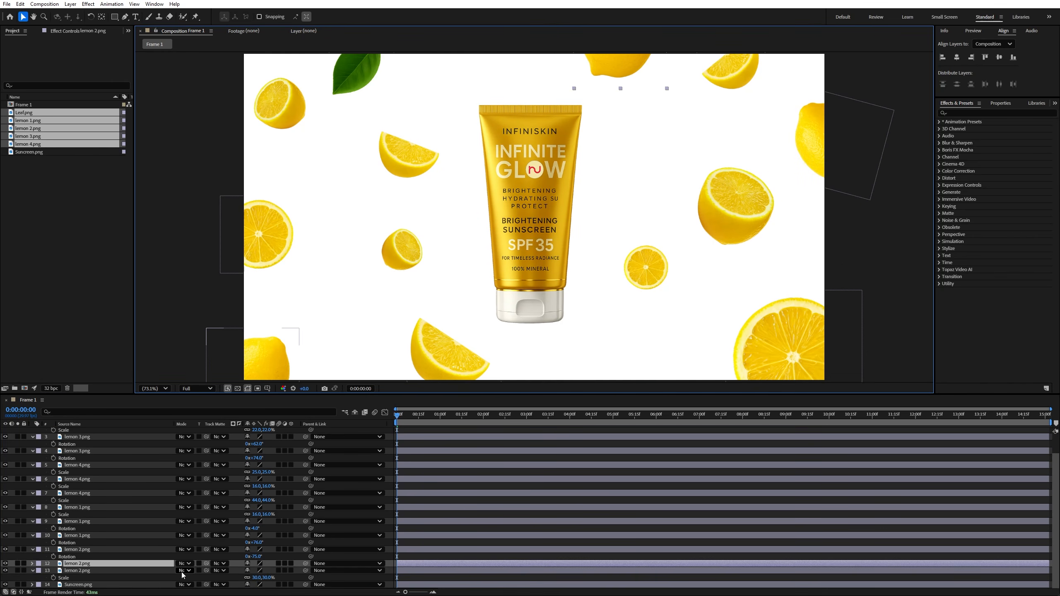
pyautogui.moveTo(255, 570)
pyautogui.mouseDown()
pyautogui.moveTo(305, 571)
pyautogui.moveTo(263, 571)
pyautogui.mouseUp()
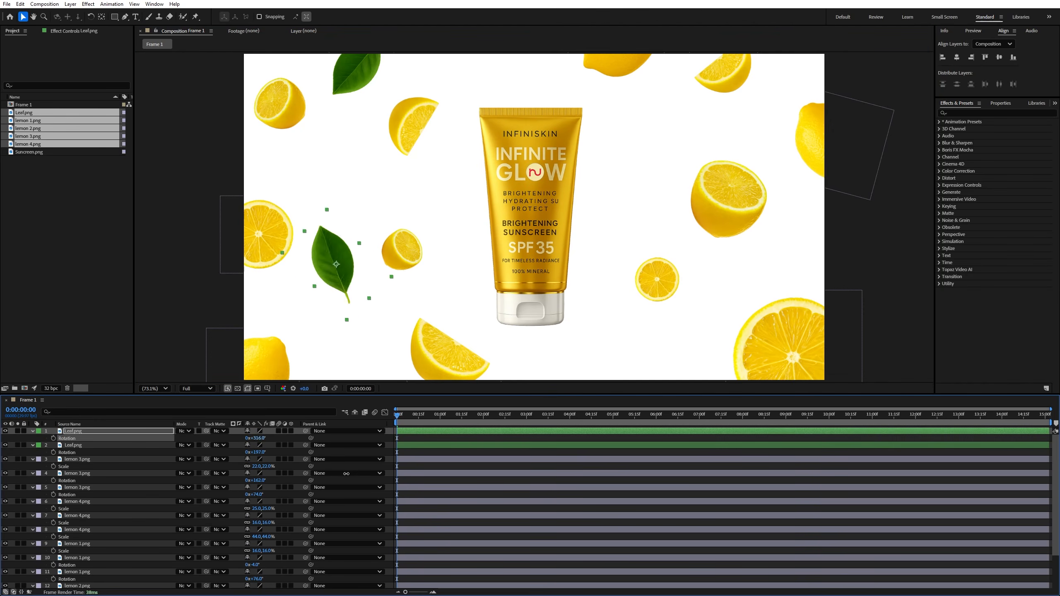
# Rotate the leaf copies on the left of the tube to different angles.
pyautogui.moveTo(259, 439); pyautogui.dragTo(246, 442)
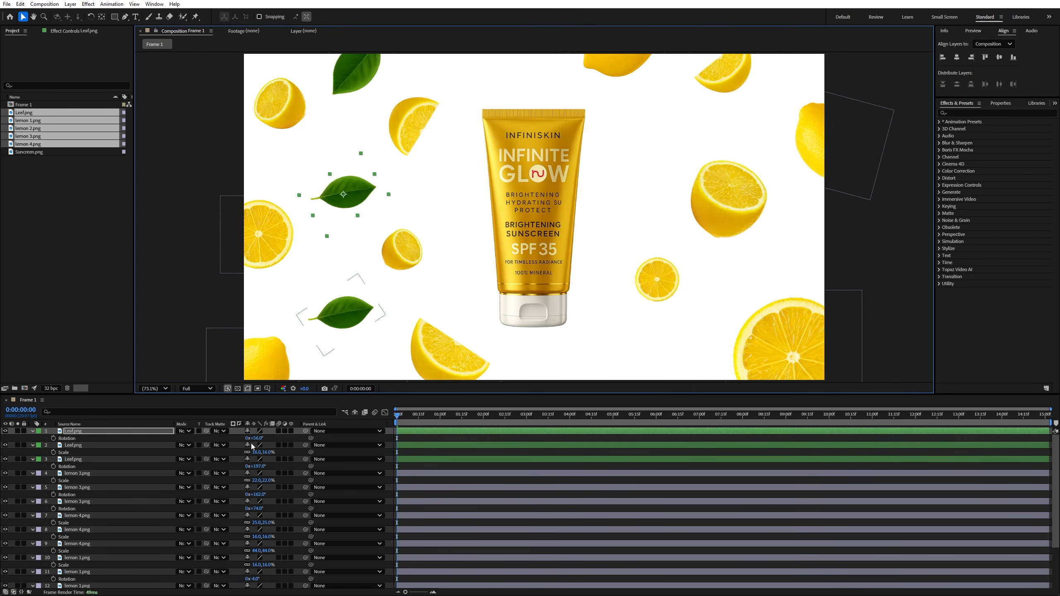
pyautogui.moveTo(251, 438); pyautogui.dragTo(255, 438)
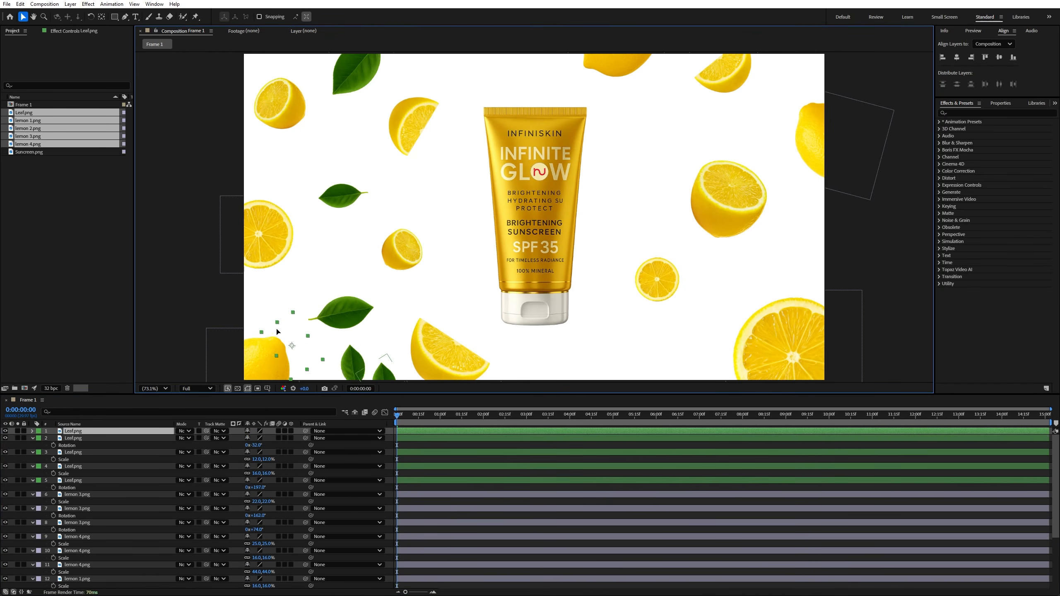
# Scale the newest leaf copy to 5% and place it near the left edge above the lemon slice.
pyautogui.moveTo(277, 329); pyautogui.dragTo(253, 294)
pyautogui.press('s')
pyautogui.moveTo(260, 438); pyautogui.dragTo(255, 438)
pyautogui.moveTo(268, 308); pyautogui.dragTo(266, 170)
# Shift the lower-left leaf further left, and place another leaf copy just left of the tube at a reduced scale.
pyautogui.moveTo(342, 313); pyautogui.dragTo(302, 308)
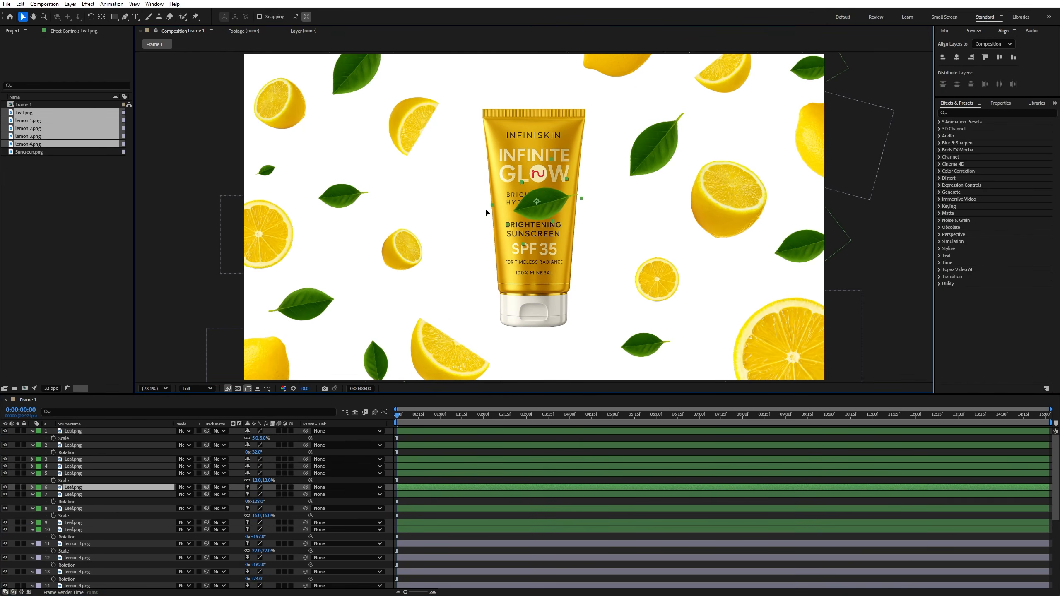
pyautogui.moveTo(532, 208); pyautogui.dragTo(448, 211)
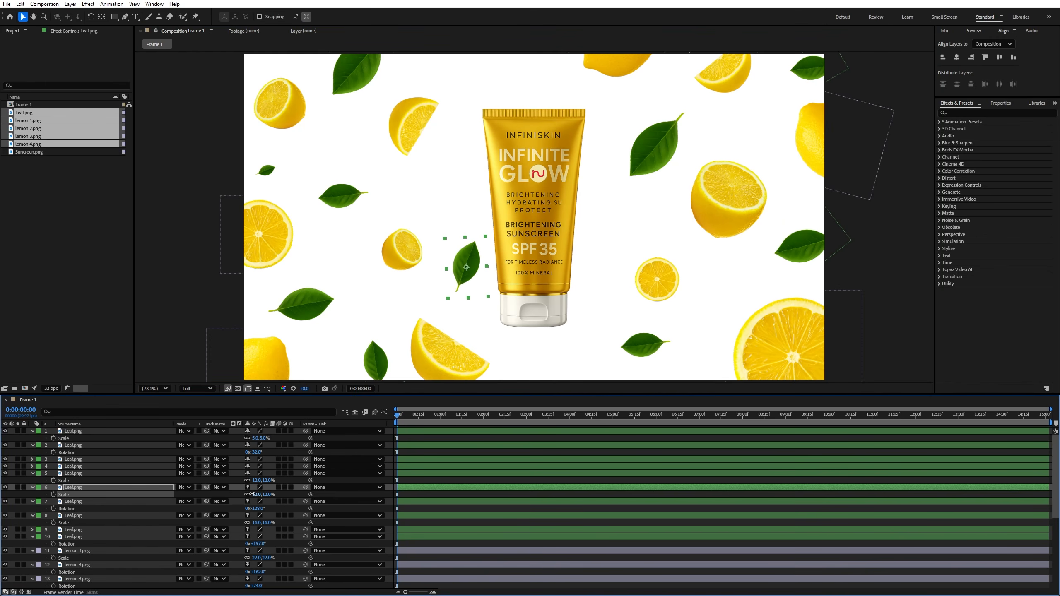
pyautogui.press('s')
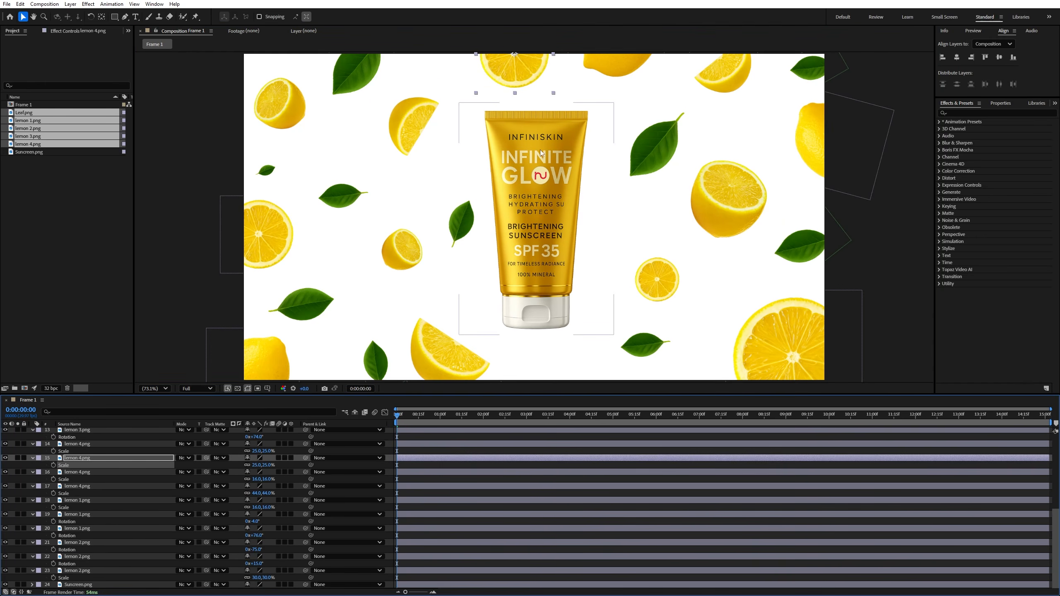
# Clear the selection and preview the floating tube within the lemon and leaf arrangement.
pyautogui.click(439, 360)
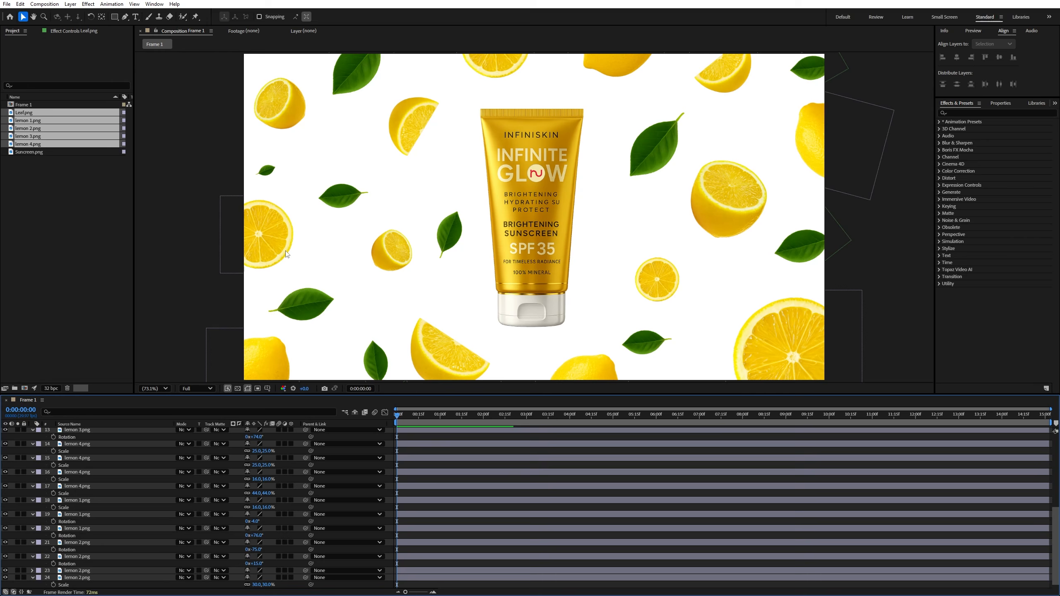
pyautogui.moveTo(224, 53); pyautogui.dragTo(843, 387)
pyautogui.click(207, 208)
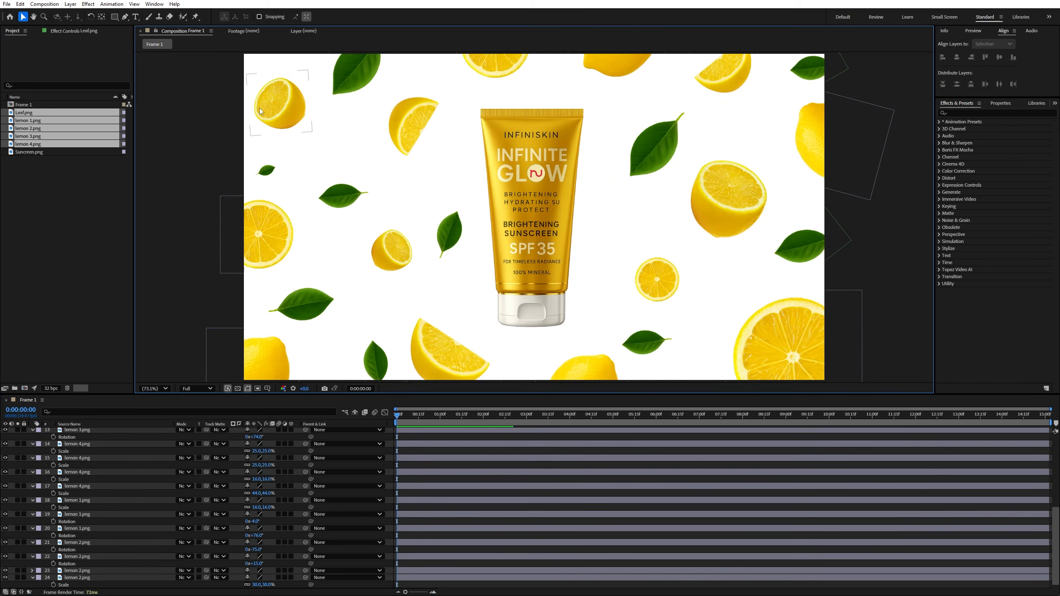
pyautogui.press('space')
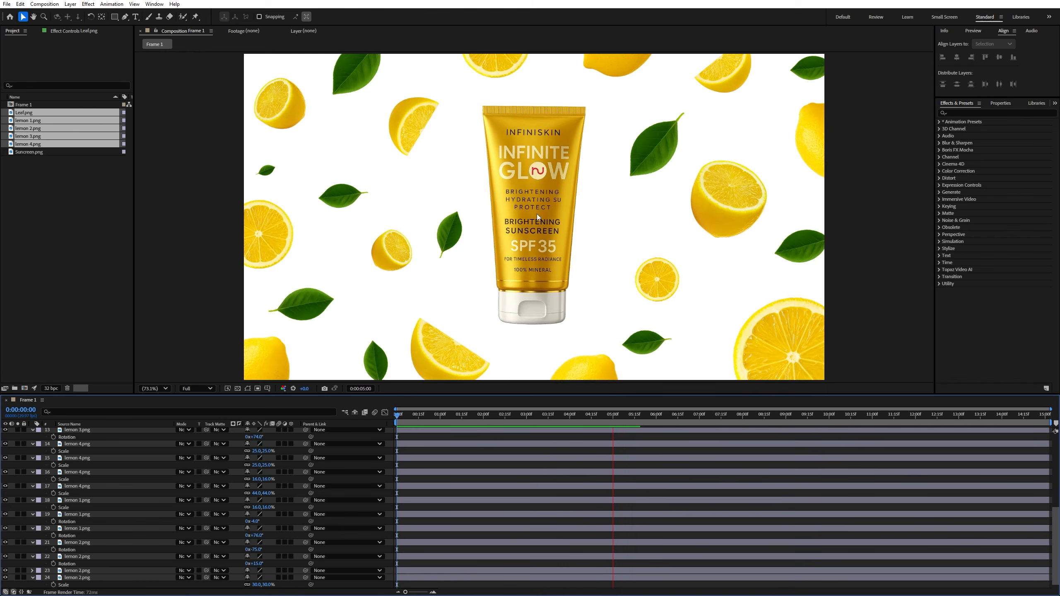
# Stop the preview, collapse the expanded properties of every layer, and clear the selection.
pyautogui.press('space')
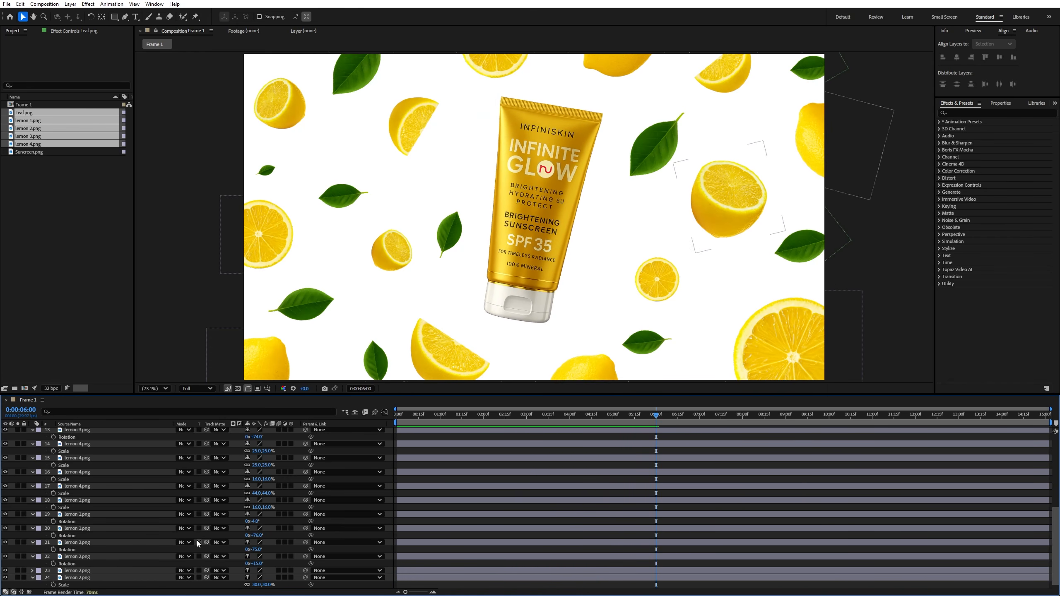
pyautogui.scroll(3, 71, 465)
pyautogui.hotkey('ctrl', 'a')
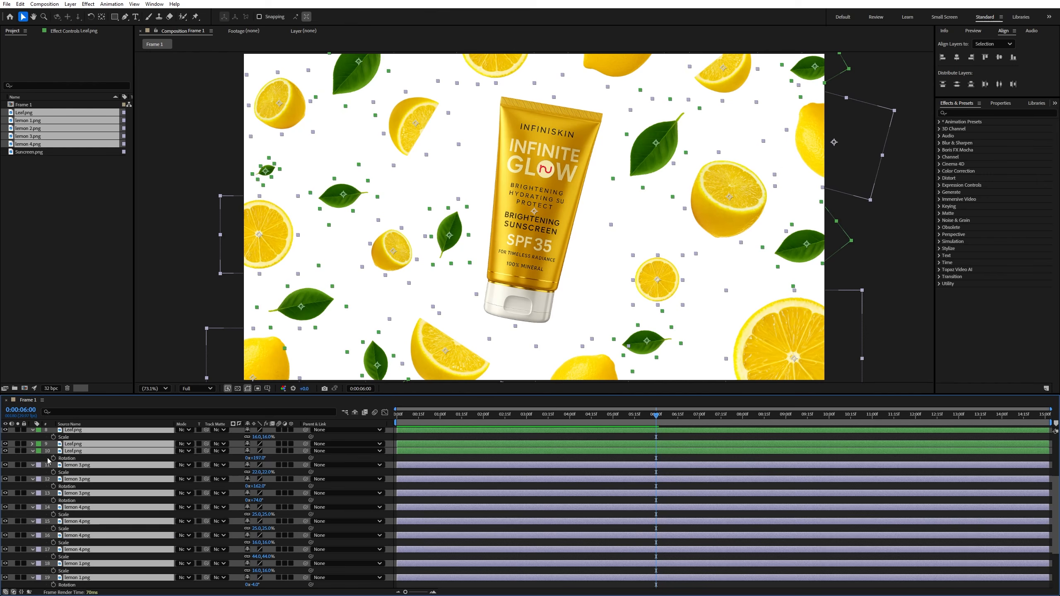
pyautogui.click(33, 451)
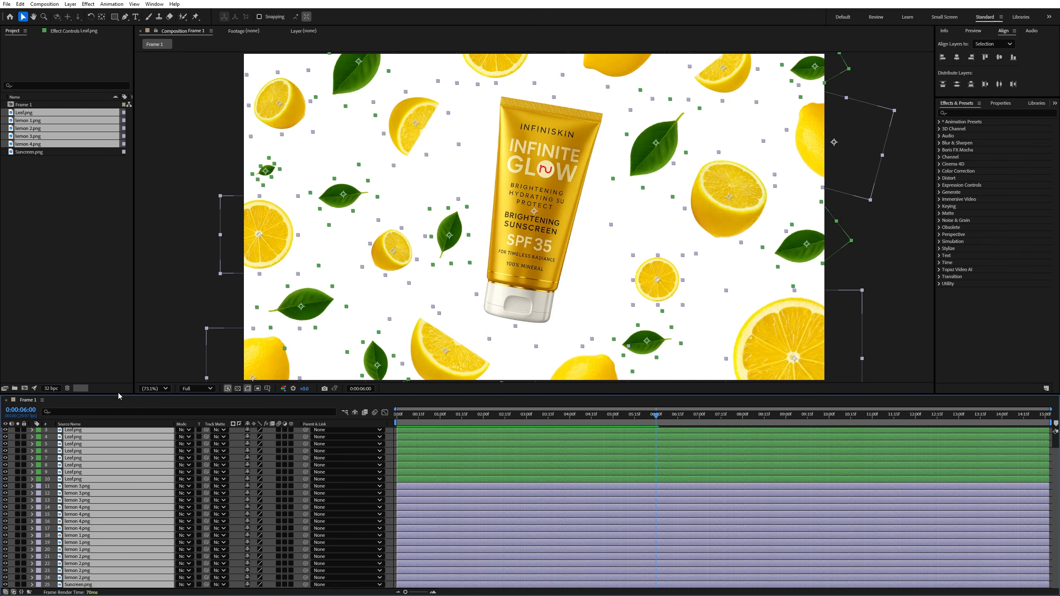
pyautogui.scroll(3, 118, 471)
pyautogui.click(190, 273)
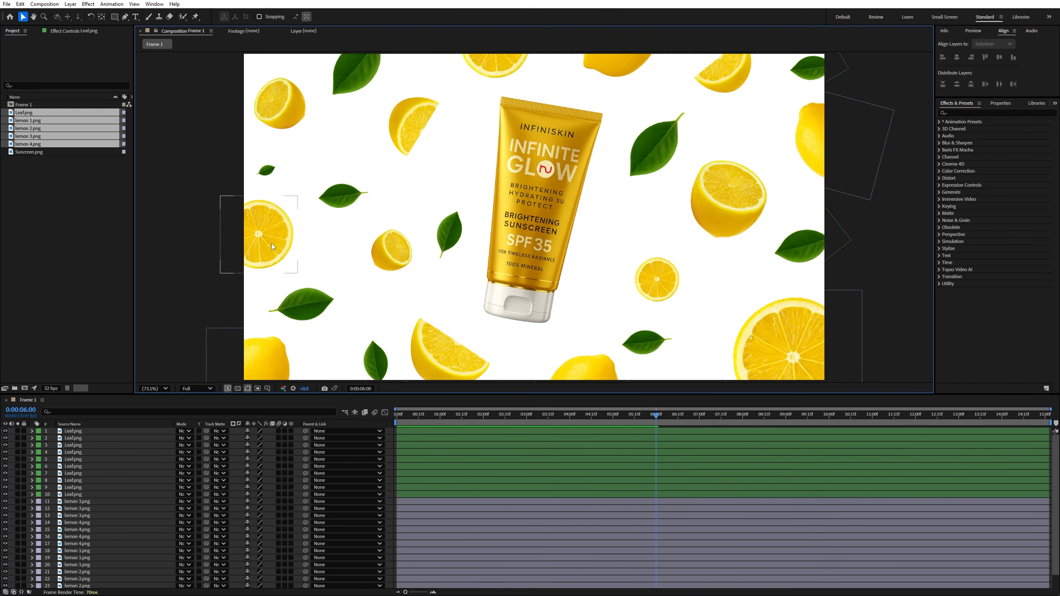
# Add the expression wiggle(1,35) to the Position of the large half lemon right of the tube.
pyautogui.click(729, 207)
pyautogui.press('p')
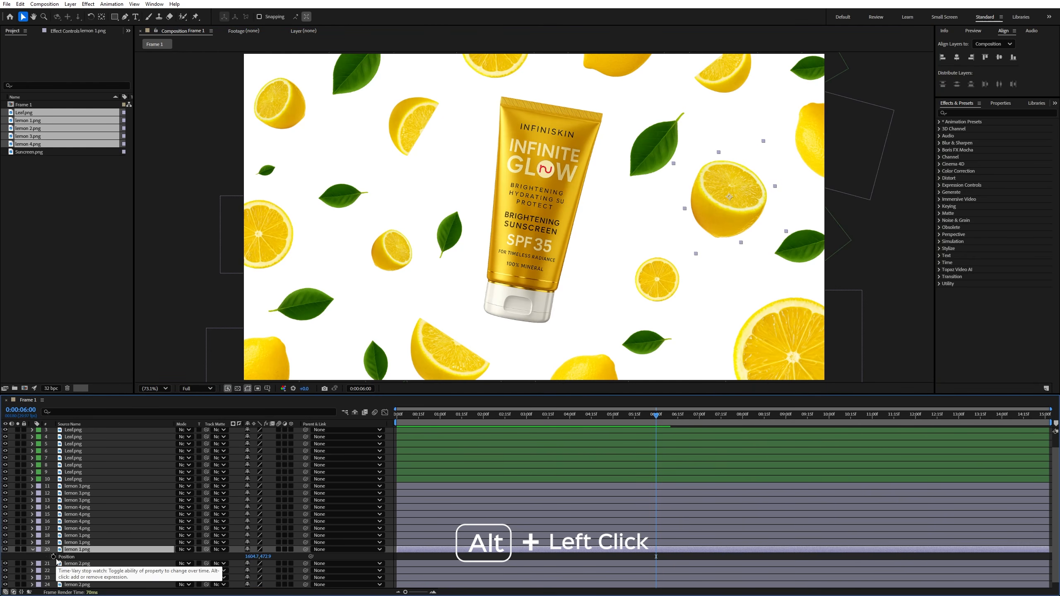
pyautogui.keyDown('alt'); pyautogui.click(56, 558); pyautogui.keyUp('alt')
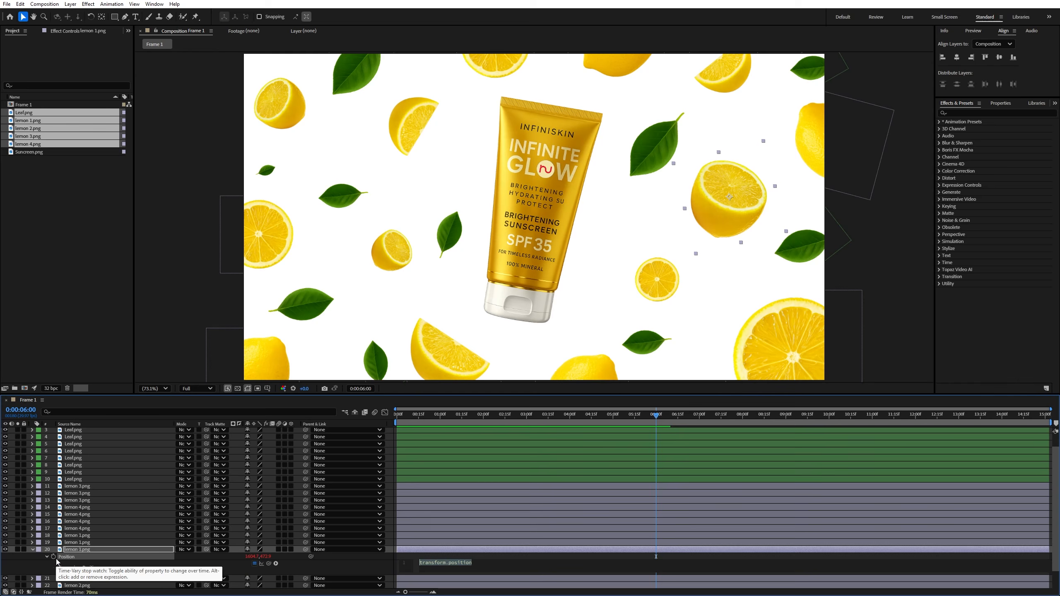
pyautogui.write('wiggl')
pyautogui.press('Return')
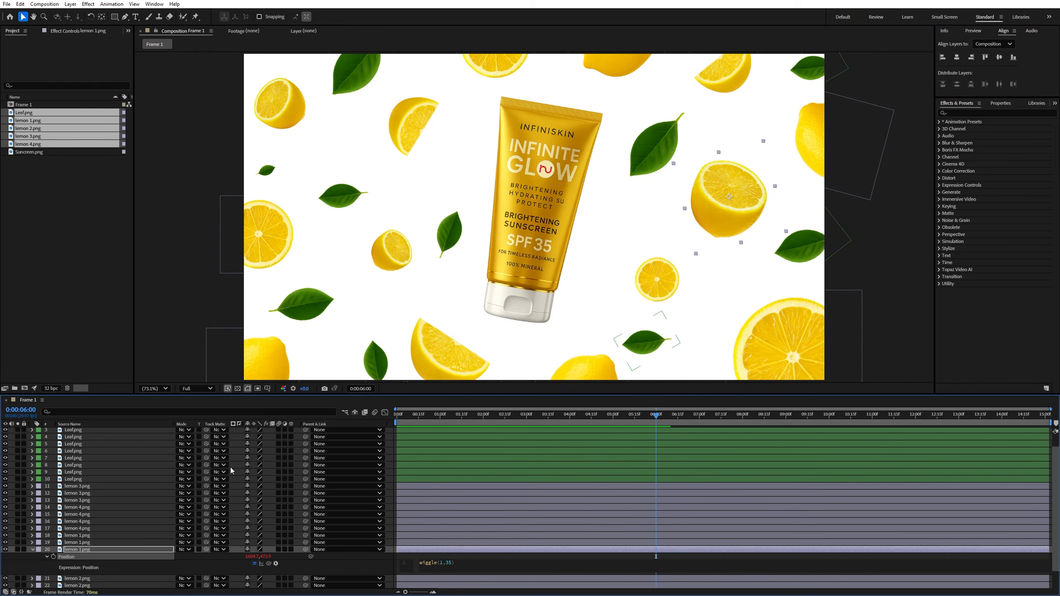
# Play the composition from near the start to check the half lemon's wiggle motion.
pyautogui.click(400, 421)
pyautogui.moveTo(400, 421); pyautogui.dragTo(397, 421)
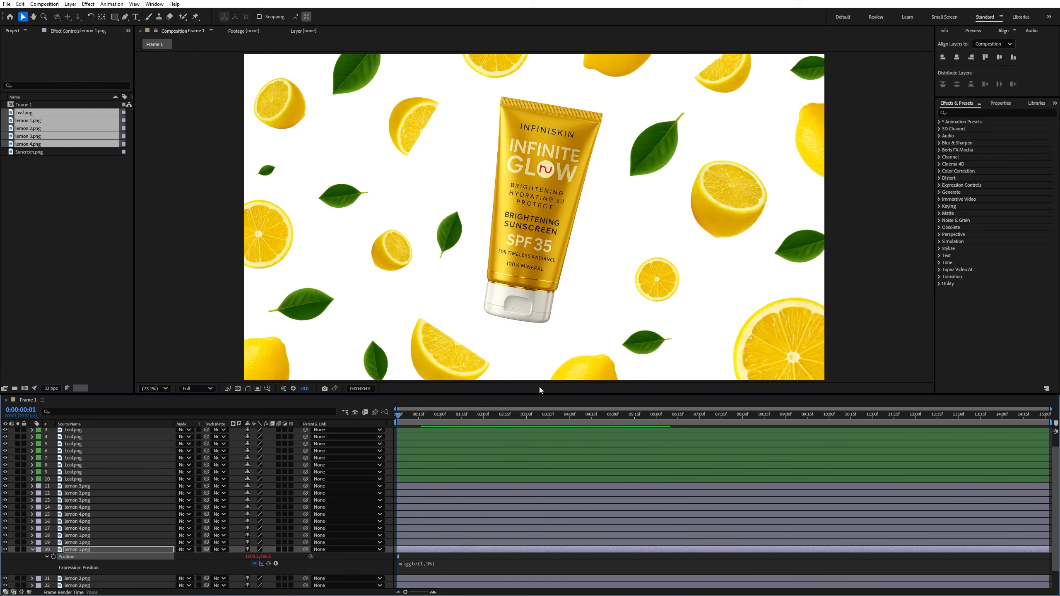
pyautogui.press('space')
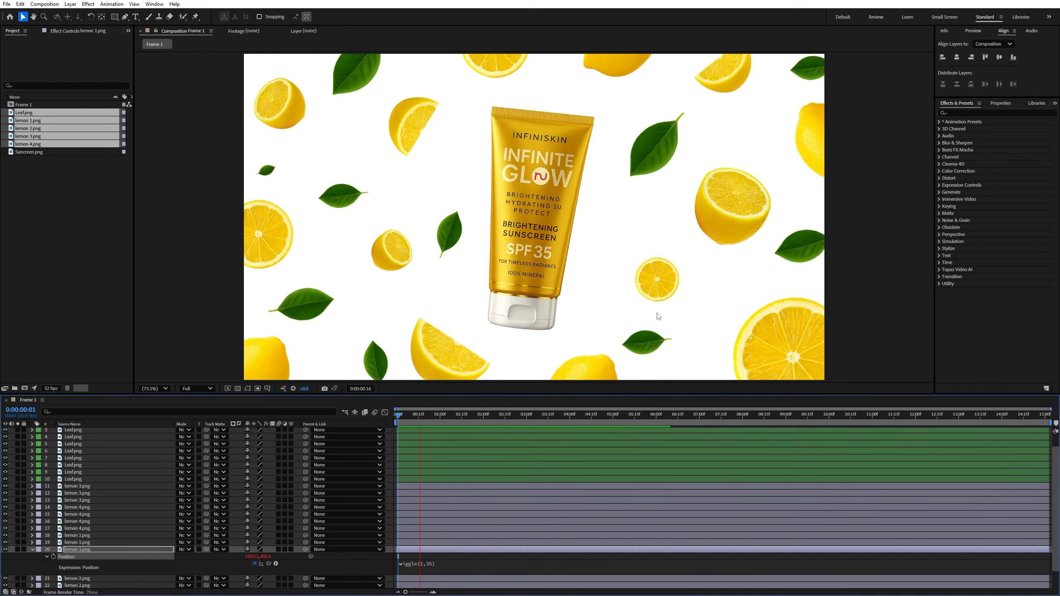
pyautogui.click(411, 417)
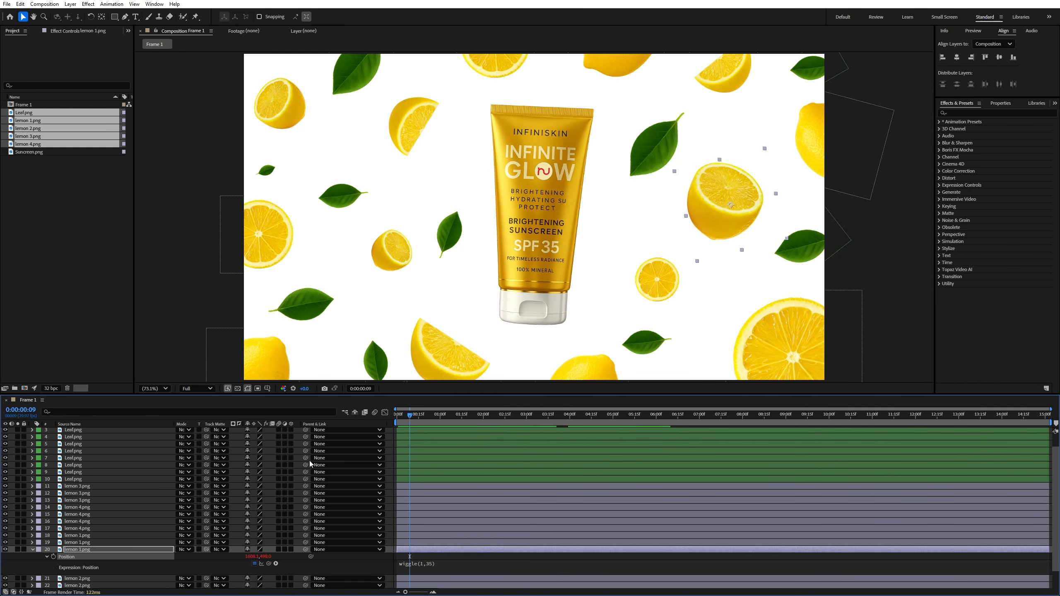
# Copy only the expression from the half lemon's Position property.
pyautogui.rightClick(66, 558)
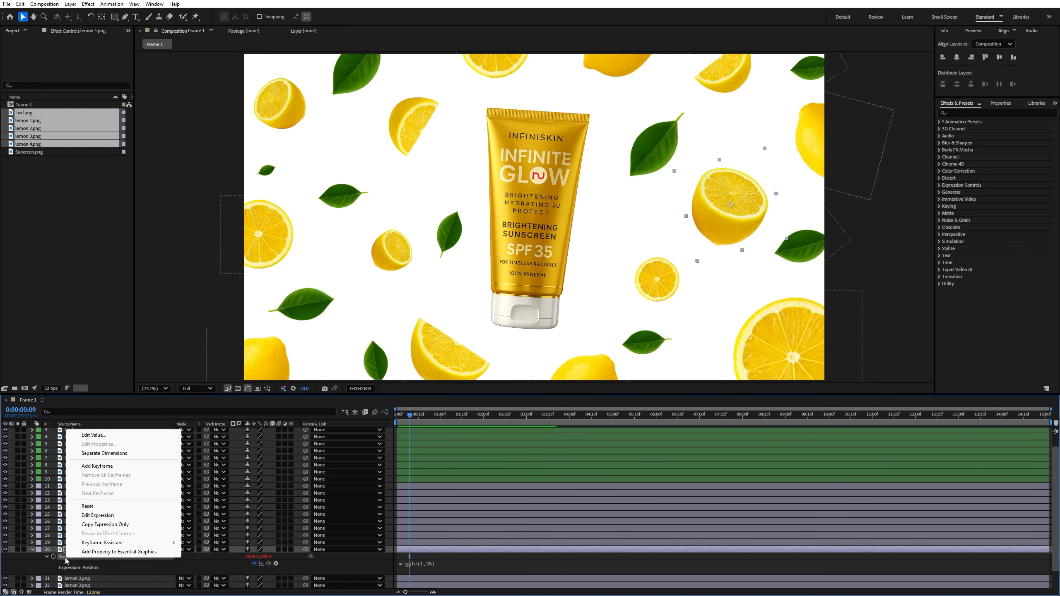
pyautogui.click(63, 557)
pyautogui.rightClick(63, 557)
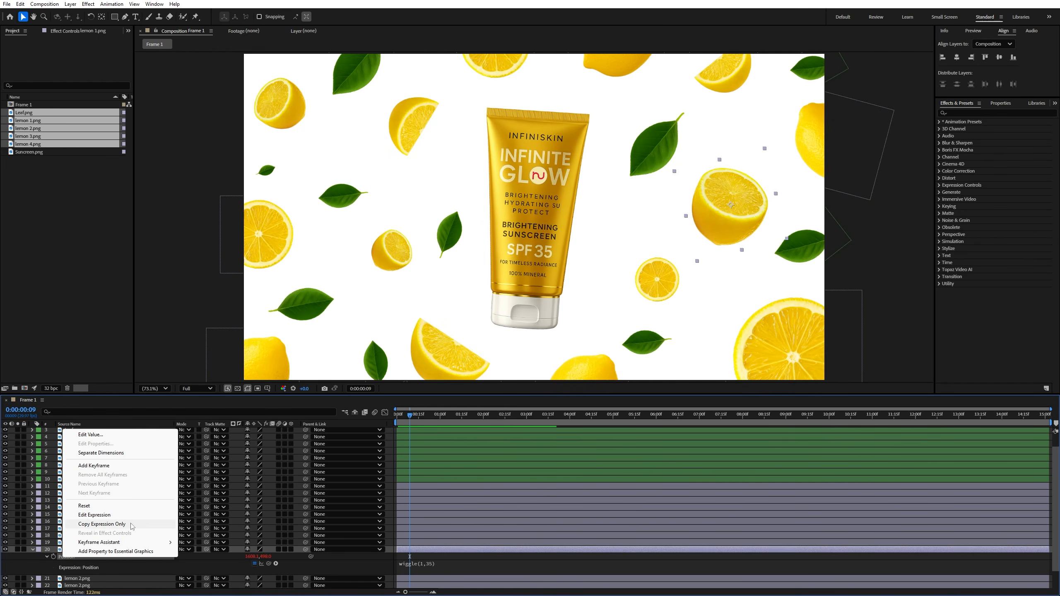
pyautogui.click(105, 525)
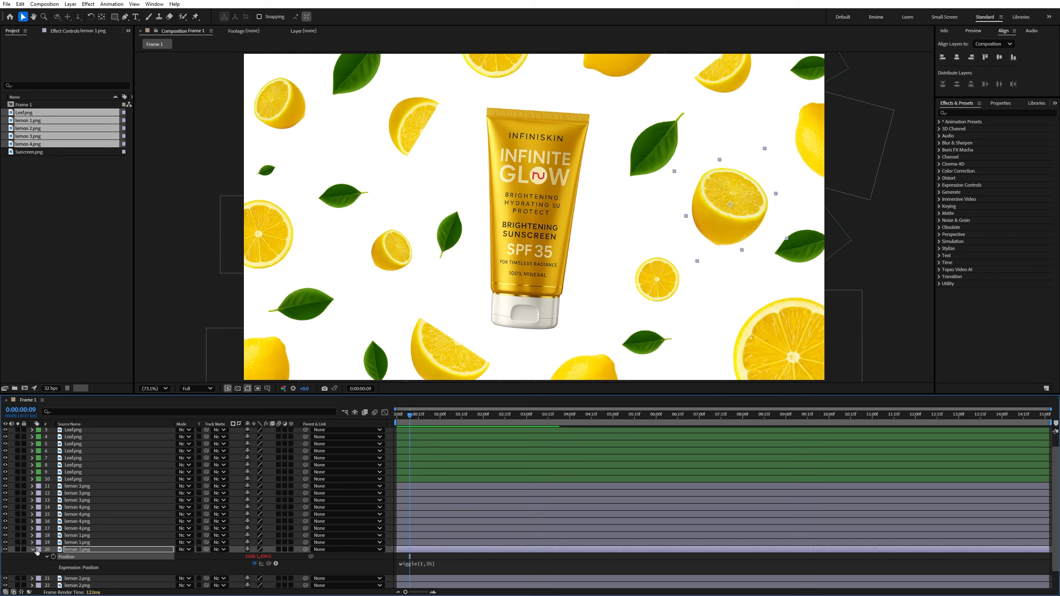
# Paste the copied wiggle expression onto all other lemon and leaf layers, excluding the sunscreen tube, then collapse the source layer's properties and deselect everything.
pyautogui.hotkey('ctrl', 'a')
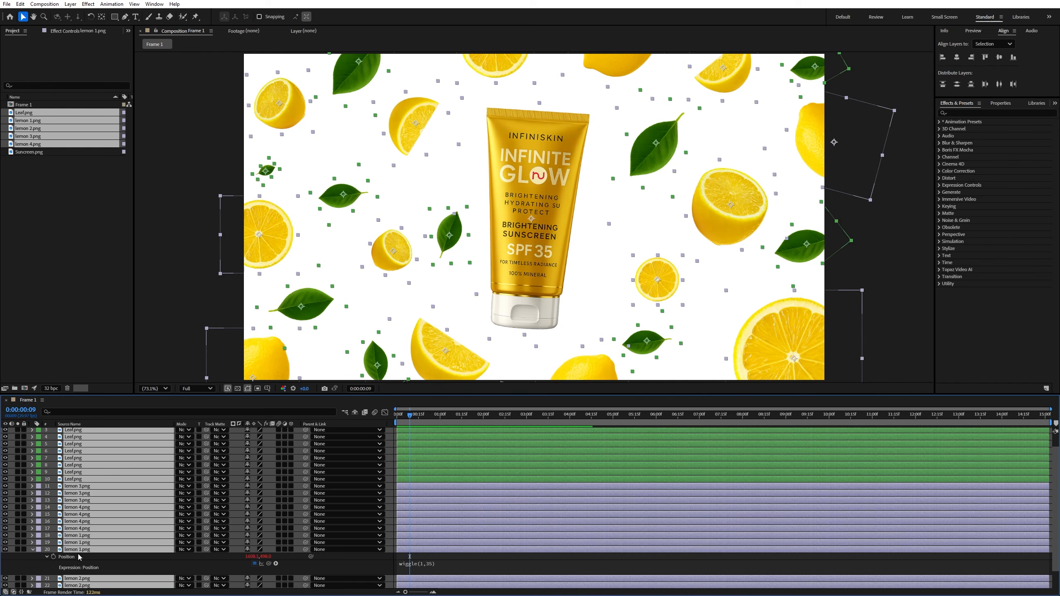
pyautogui.hotkey('ctrl', 'a')
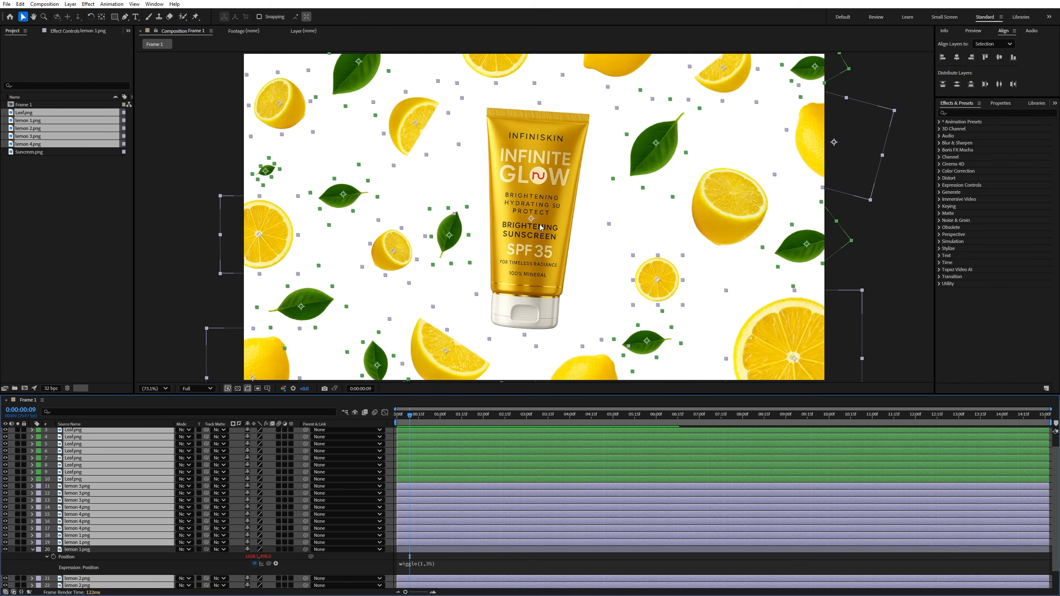
pyautogui.scroll(-2, 121, 521)
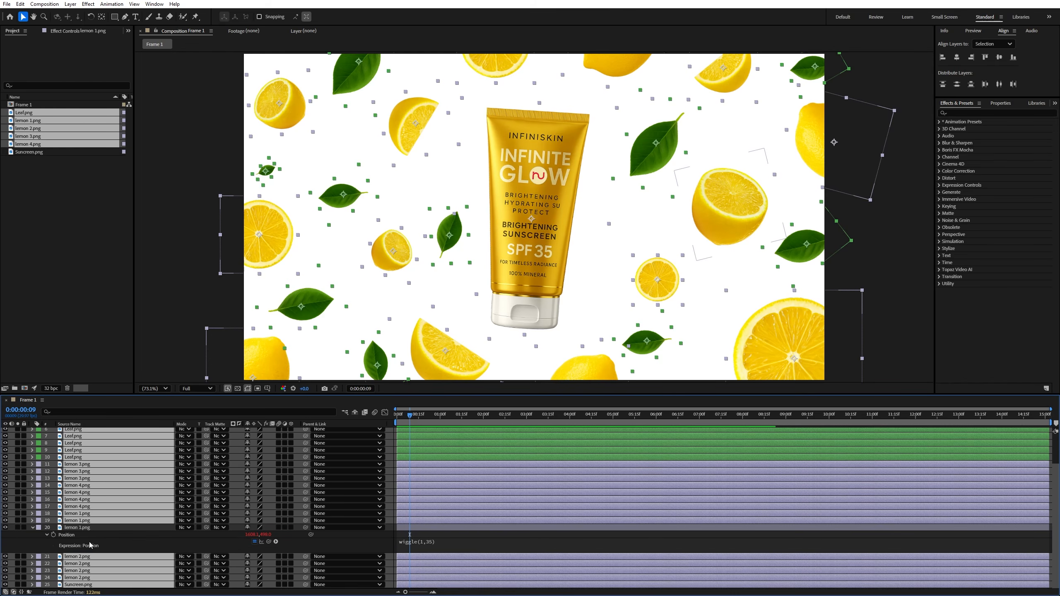
pyautogui.keyDown('ctrl'); pyautogui.click(77, 585); pyautogui.keyUp('ctrl')
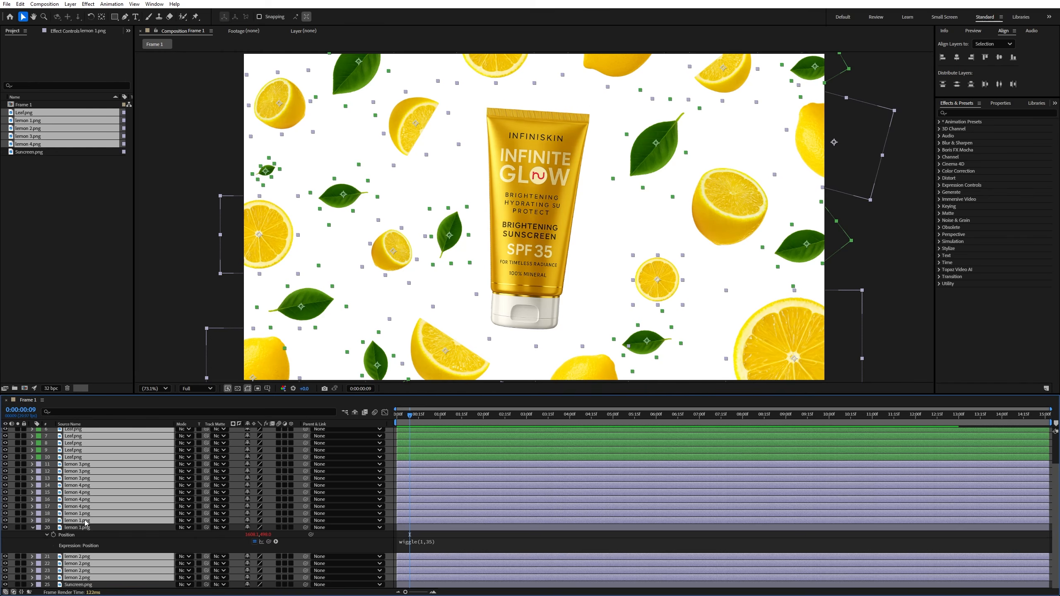
pyautogui.click(7, 4)
pyautogui.moveTo(20, 4)
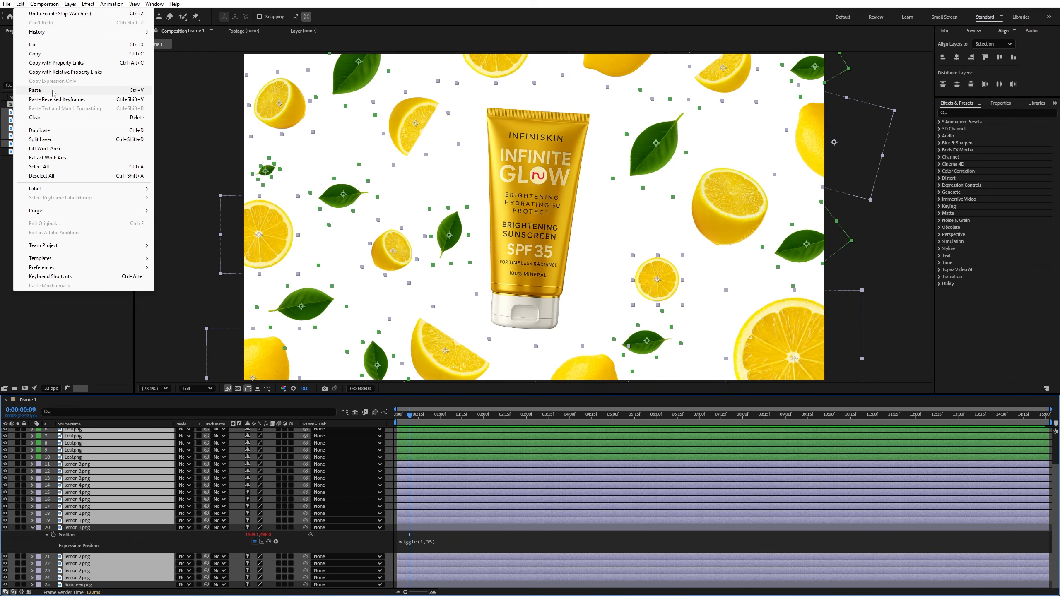
pyautogui.hotkey('ctrl', 'v')
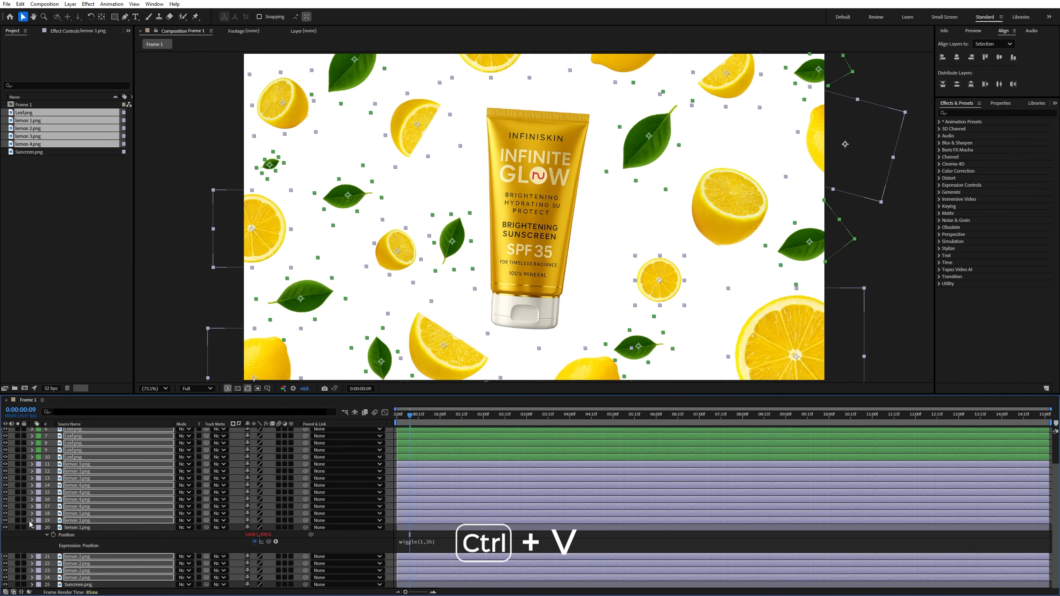
pyautogui.click(32, 528)
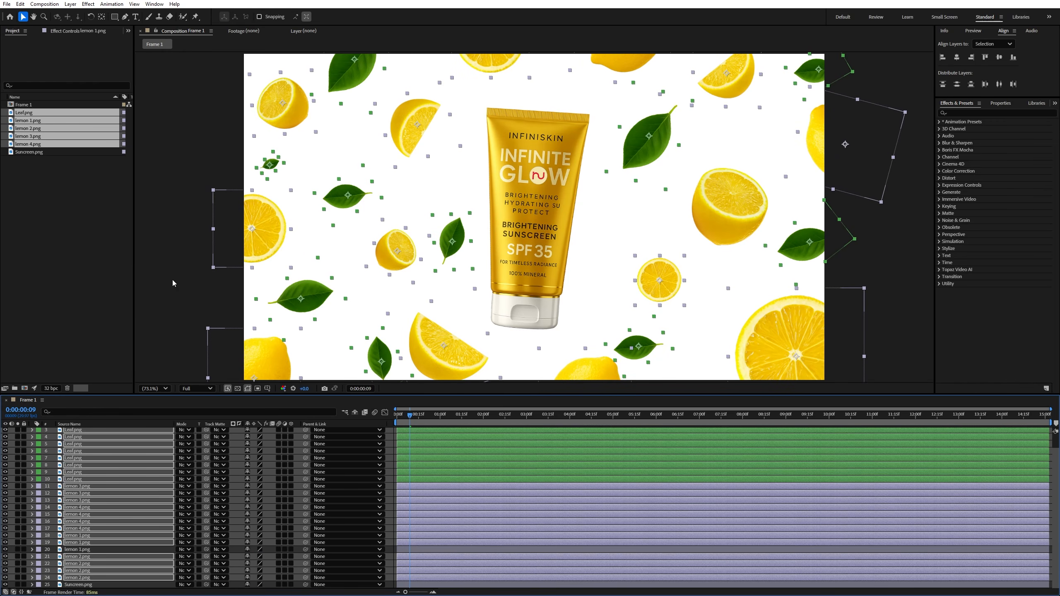
pyautogui.click(235, 309)
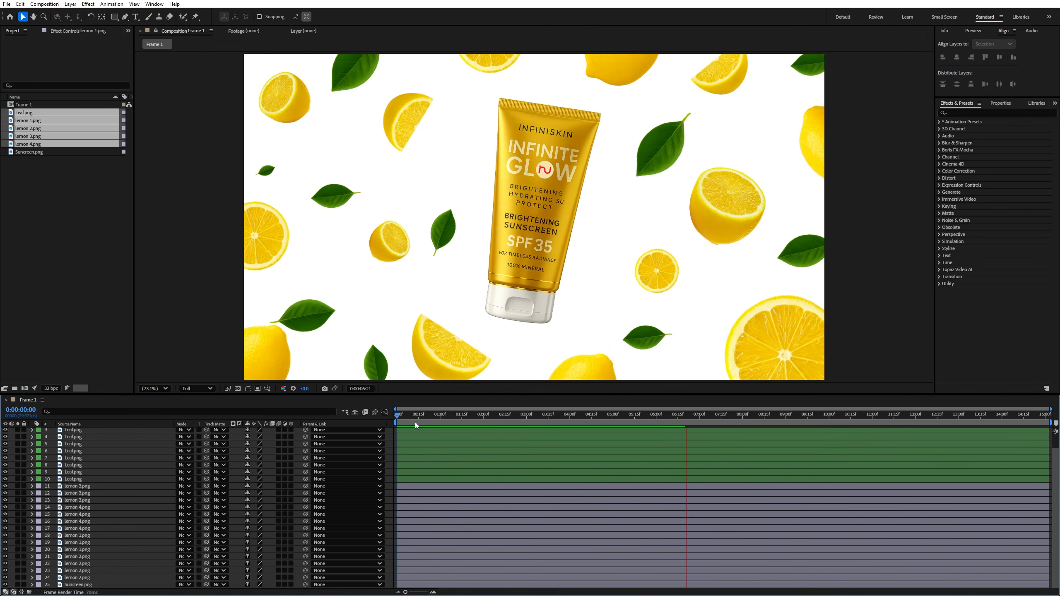
# Preview the floating lemons and leaves around the tube from the start of the composition.
pyautogui.moveTo(413, 417); pyautogui.dragTo(393, 421)
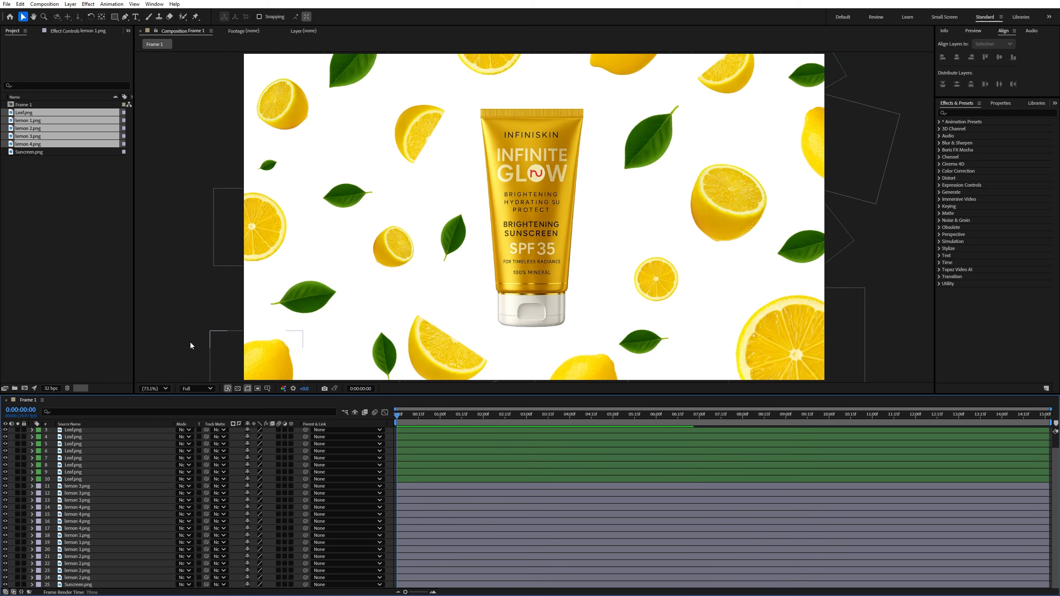
pyautogui.press('space')
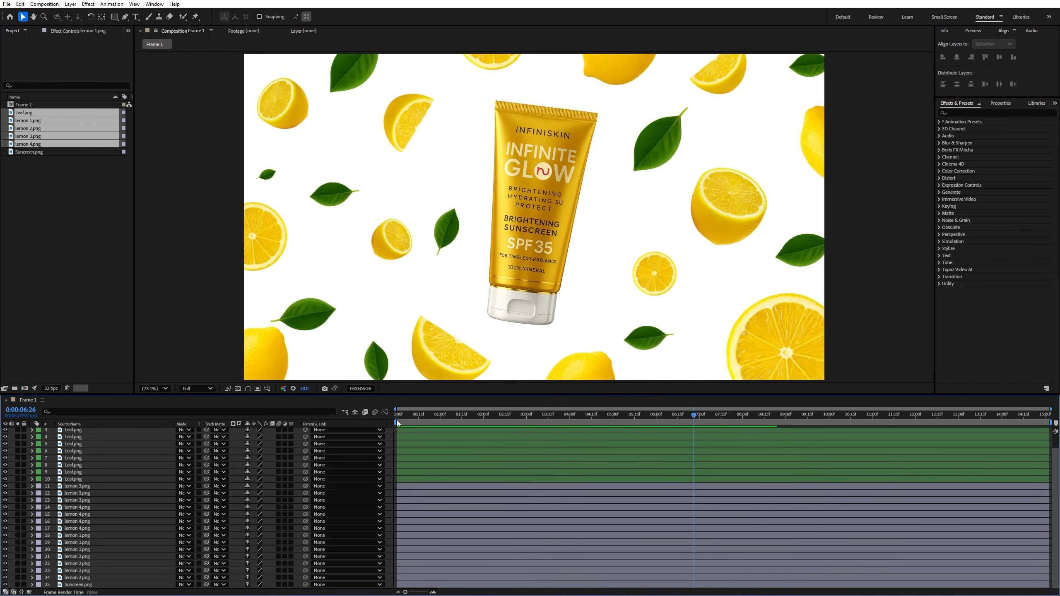
pyautogui.press('space')
pyautogui.press('space')
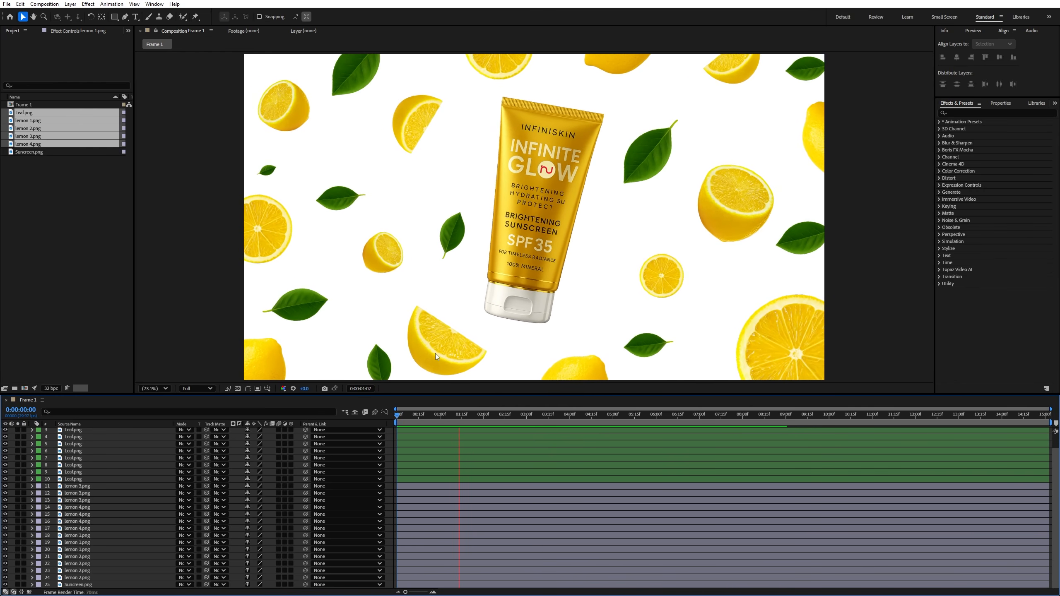
pyautogui.press('space')
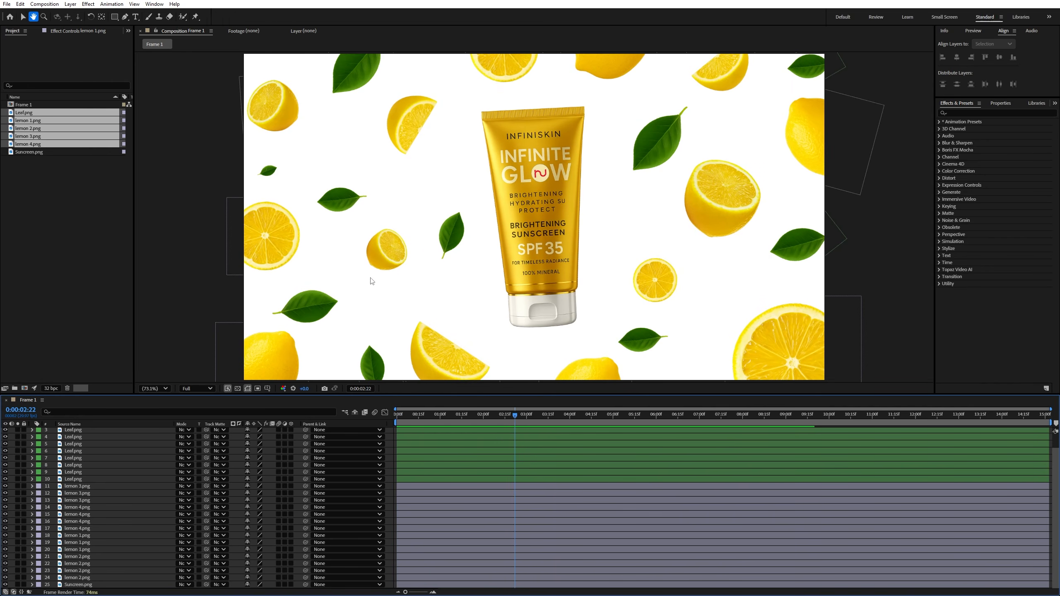
# Set Scale keyframes at 0:00:00:07 on all leaf and lemon layers, leaving out the sunscreen layer.
pyautogui.scroll(1, 77, 434)
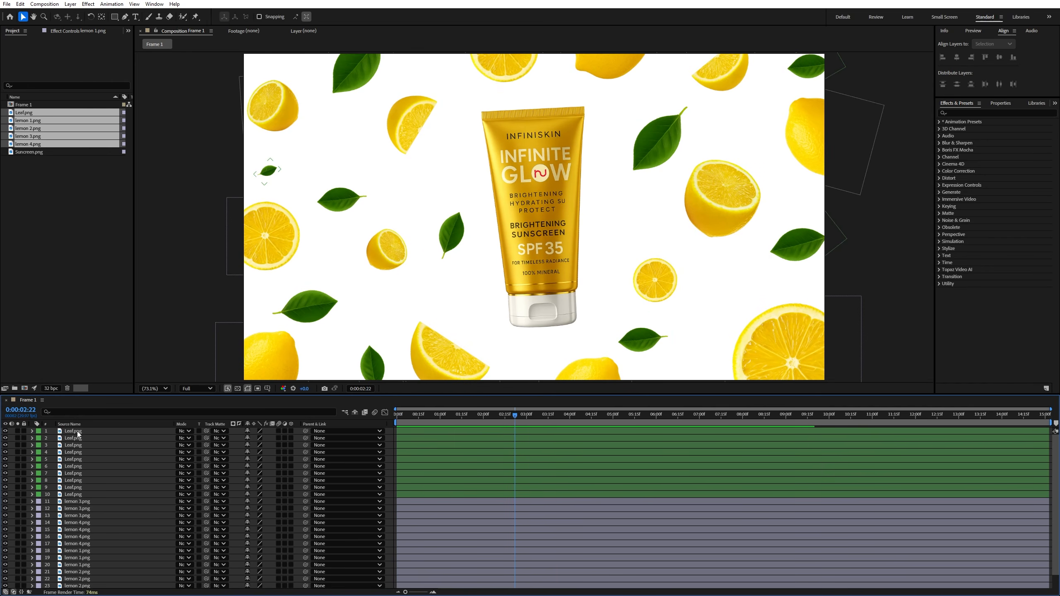
pyautogui.click(86, 430)
pyautogui.scroll(-1, 125, 501)
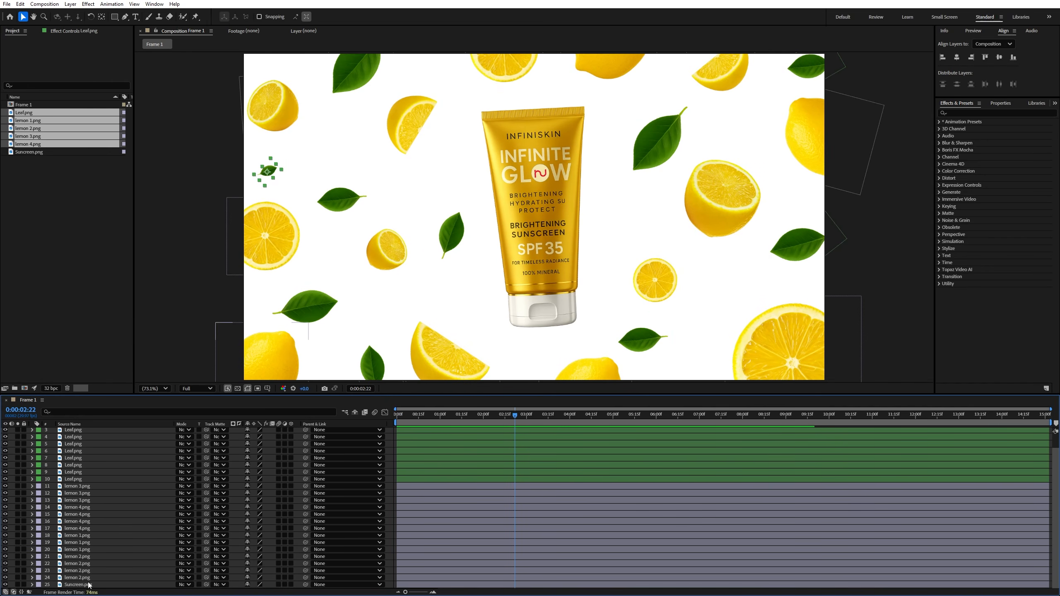
pyautogui.hotkey('ctrl', 'a')
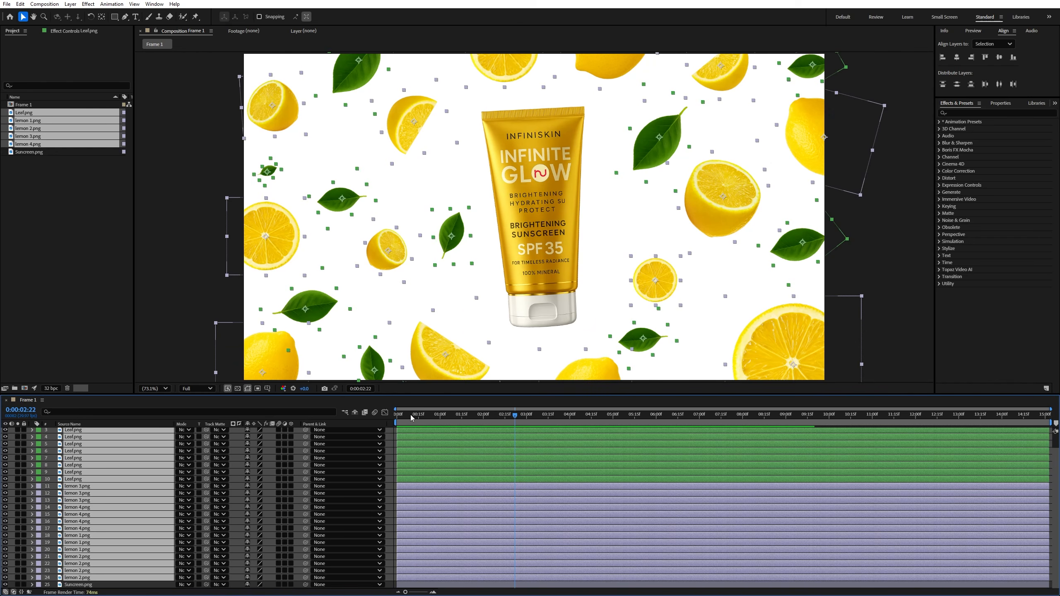
pyautogui.moveTo(411, 418); pyautogui.dragTo(408, 422)
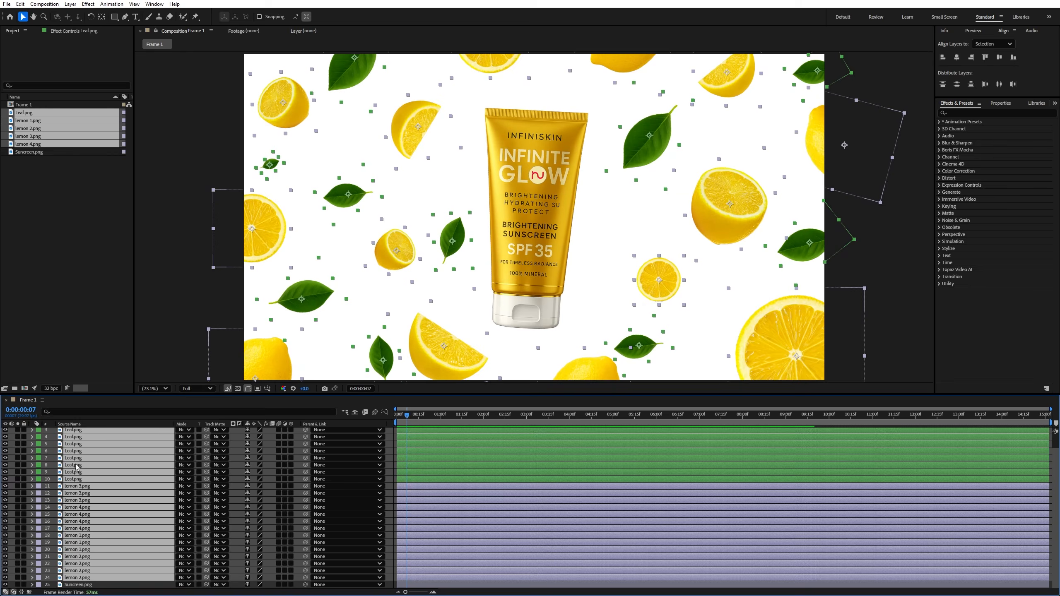
pyautogui.press('s')
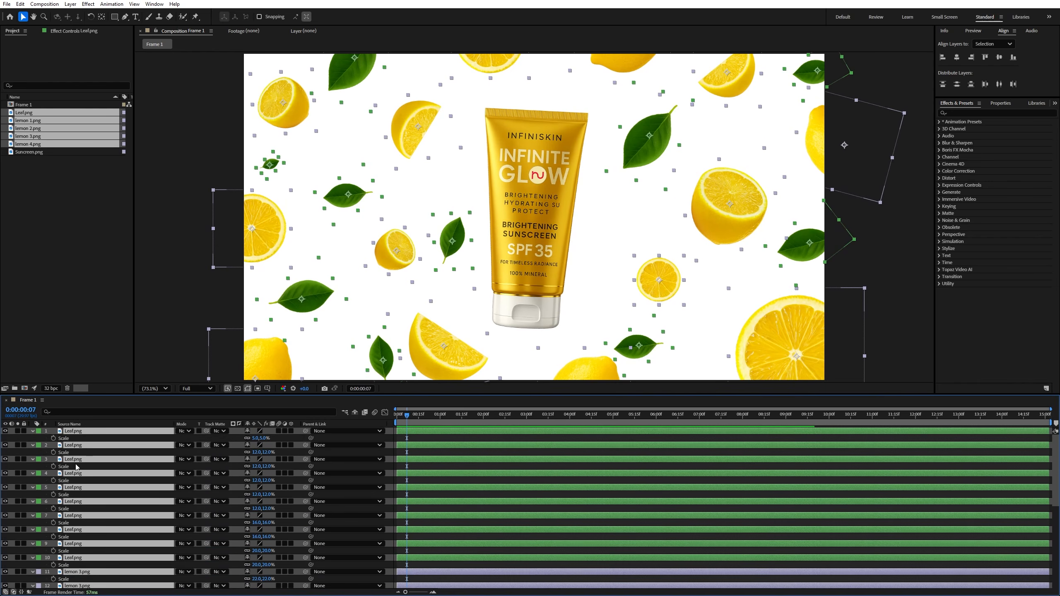
pyautogui.click(54, 438)
# Set the Scale of all leaf and lemon layers to 0% at 0:00:00:00 and preview their scale-up animation.
pyautogui.moveTo(407, 415); pyautogui.dragTo(378, 417)
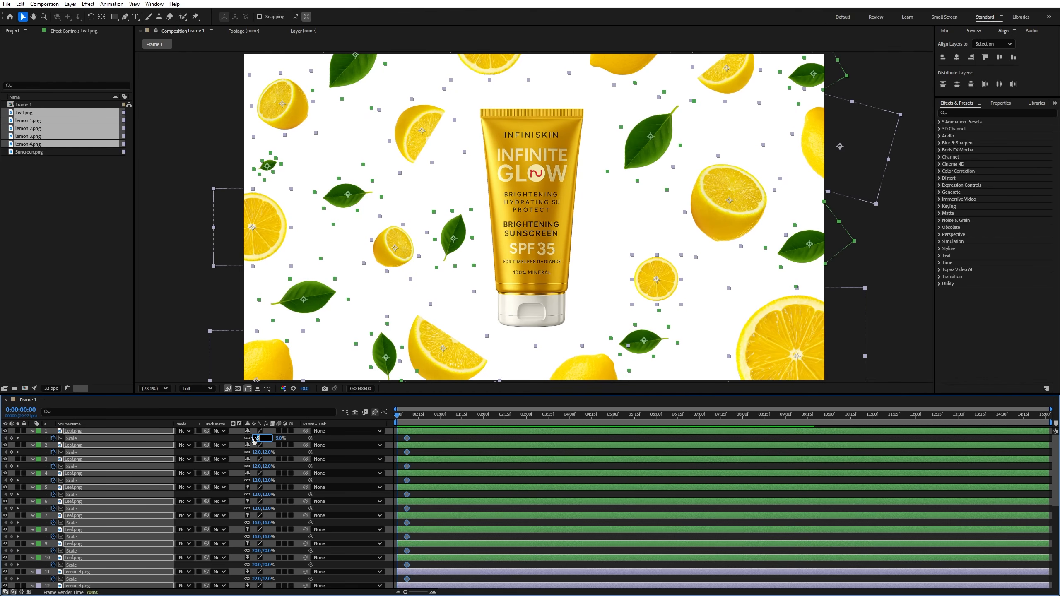
pyautogui.press('Return')
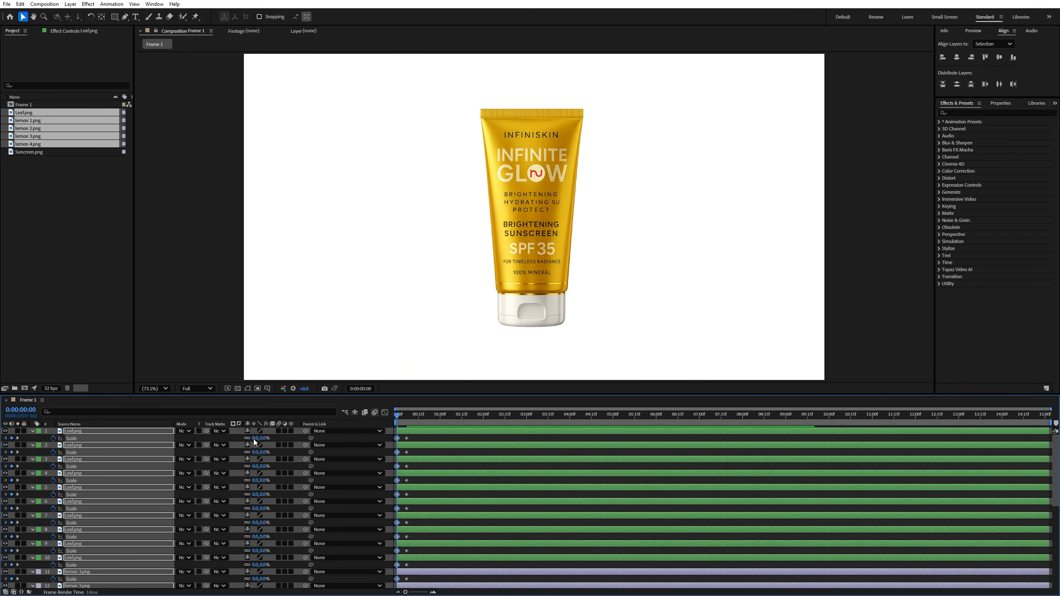
pyautogui.press('space')
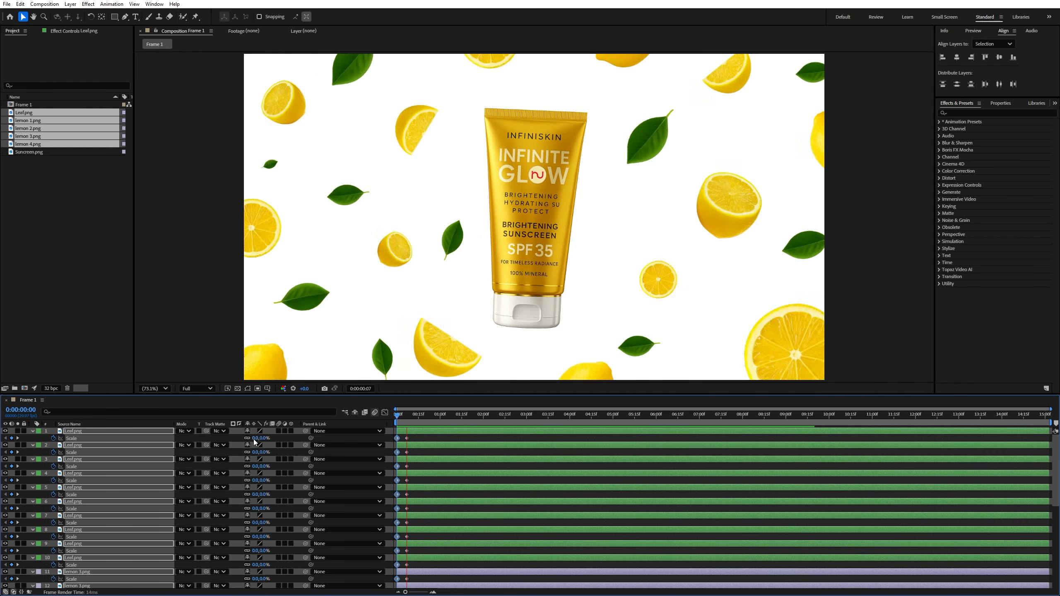
pyautogui.click(400, 418)
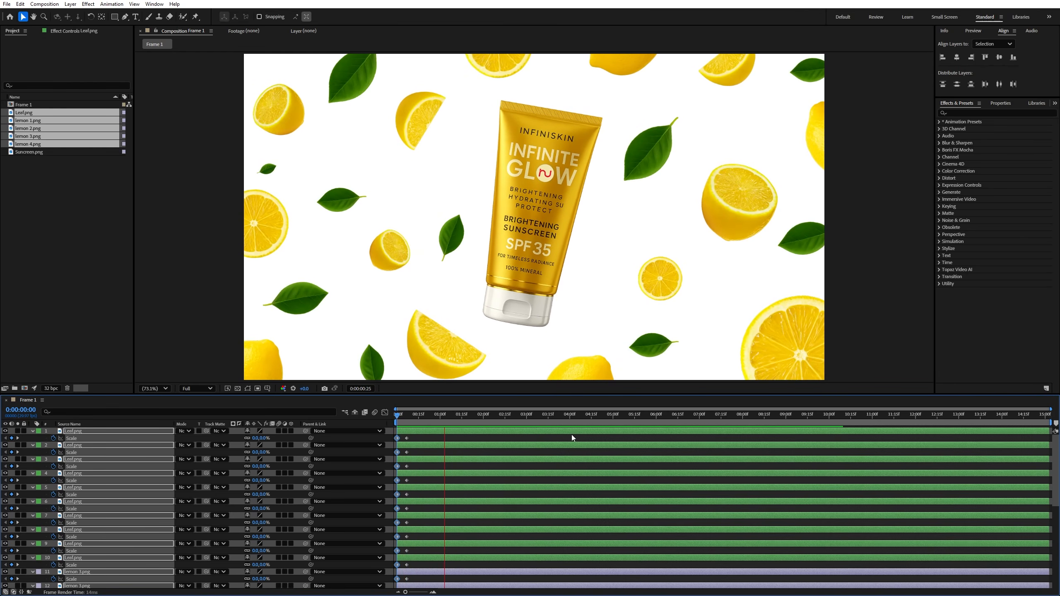
pyautogui.click(562, 417)
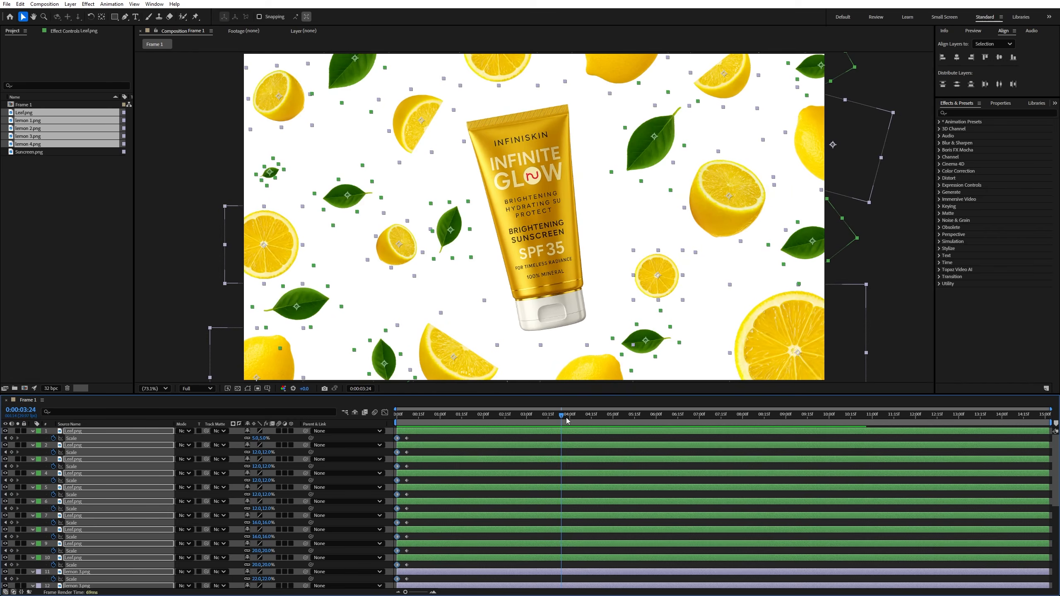
# Add Scale keyframes holding the current size on all leaf and lemon layers at 0:00:04:00.
pyautogui.moveTo(567, 420); pyautogui.dragTo(573, 421)
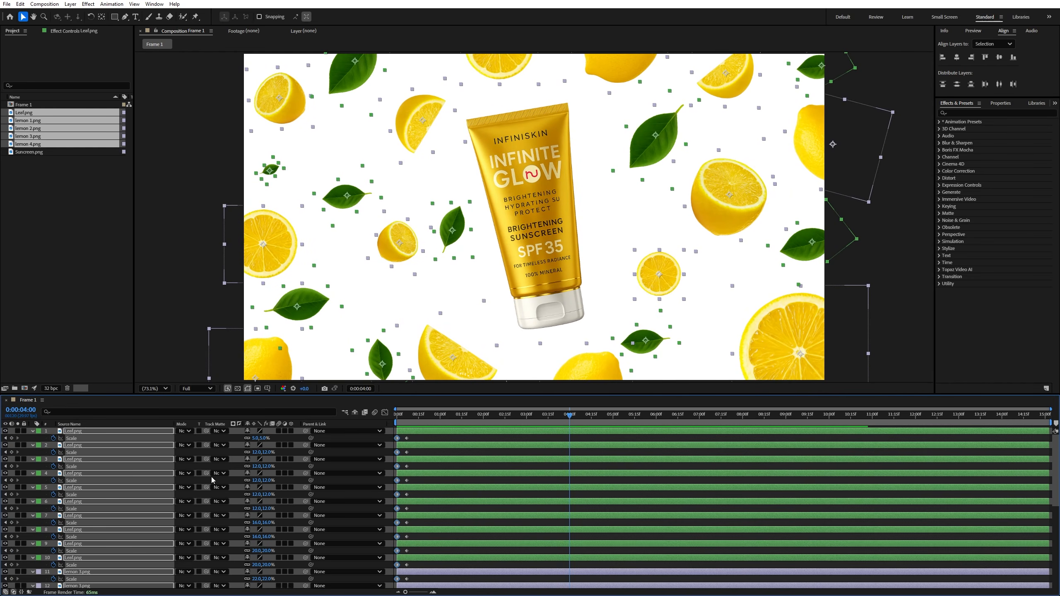
pyautogui.click(12, 438)
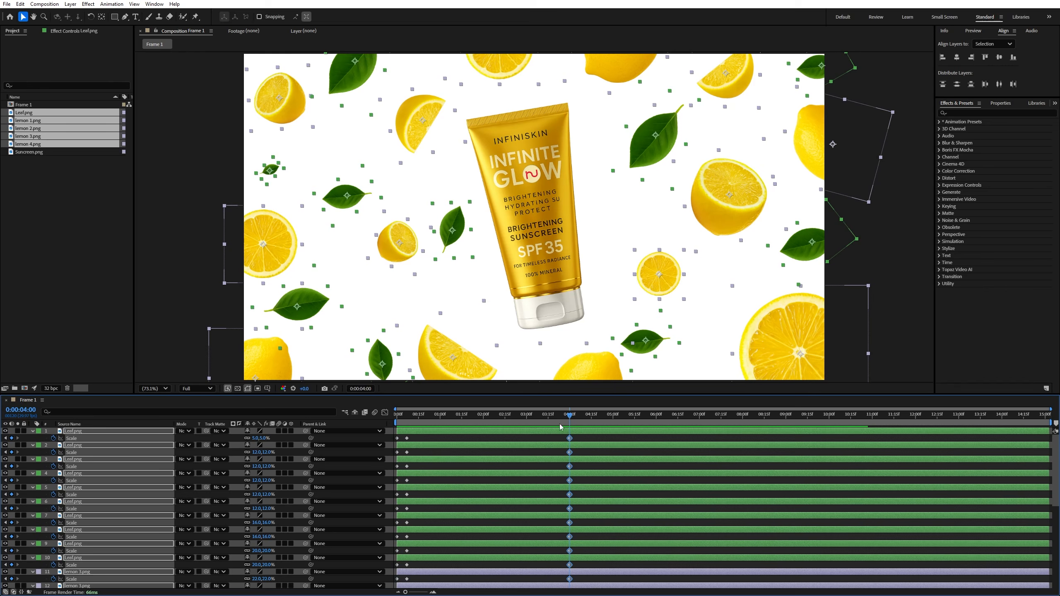
pyautogui.scroll(-5, 570, 509)
pyautogui.scroll(5, 570, 559)
# Set the Scale of all leaf and lemon layers to 0% at 0:00:04:10 and preview the scale-down.
pyautogui.moveTo(574, 416); pyautogui.dragTo(585, 416)
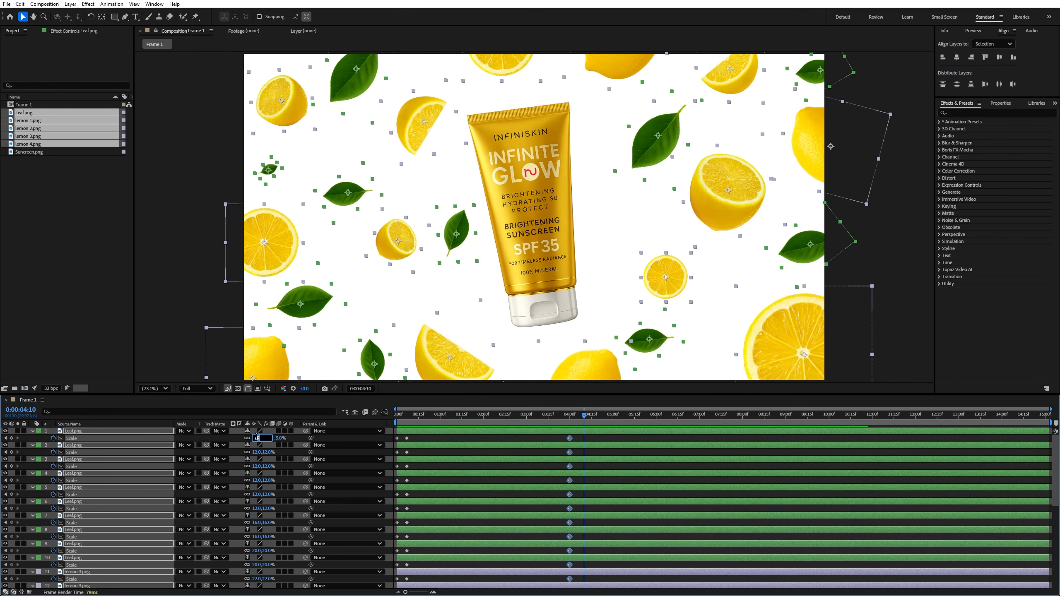
pyautogui.press('Return')
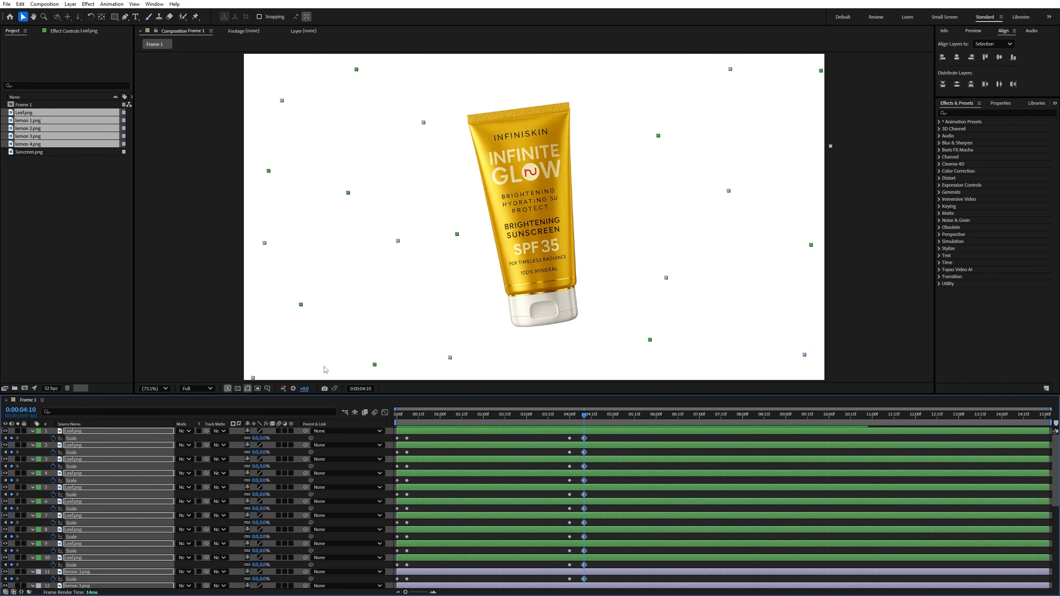
pyautogui.click(568, 419)
pyautogui.press('space')
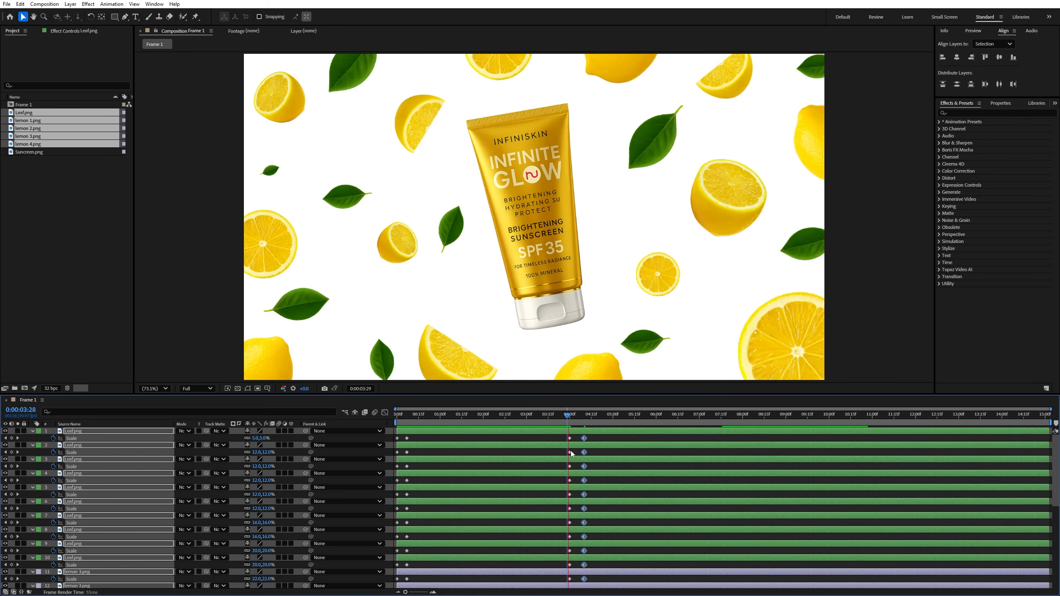
pyautogui.press('space')
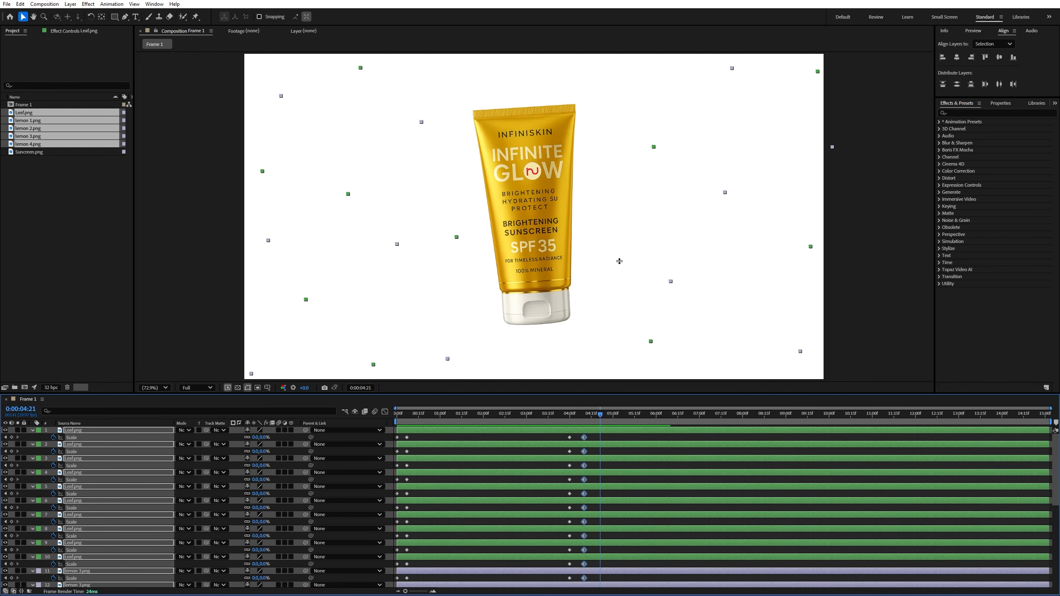
# Apply Easy Ease to all Scale keyframes on the leaf and lemon layers and preview from the start.
pyautogui.moveTo(620, 394); pyautogui.dragTo(625, 179)
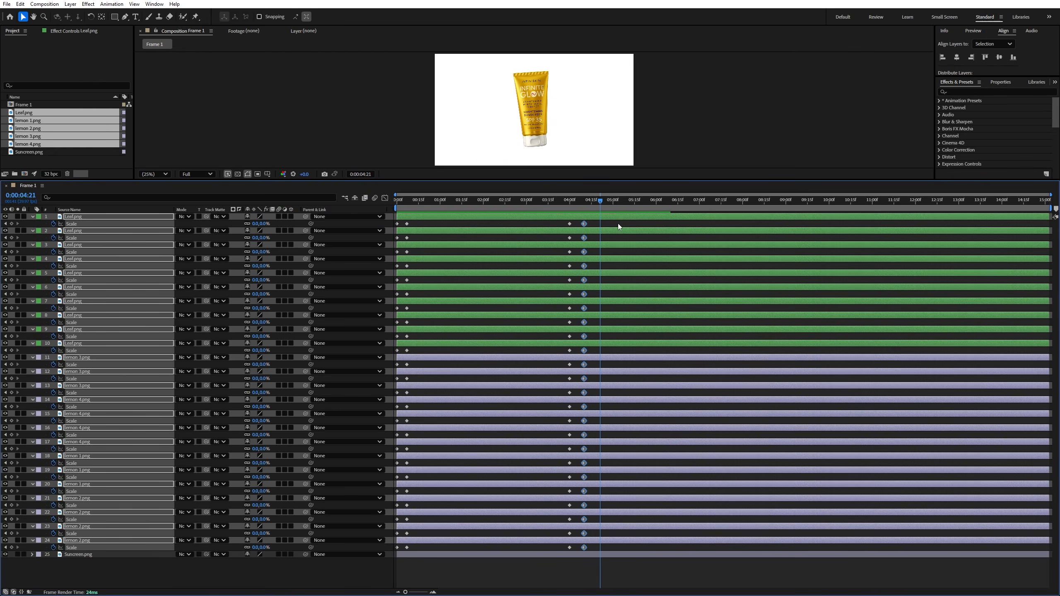
pyautogui.moveTo(618, 224); pyautogui.dragTo(382, 556)
pyautogui.press('F9')
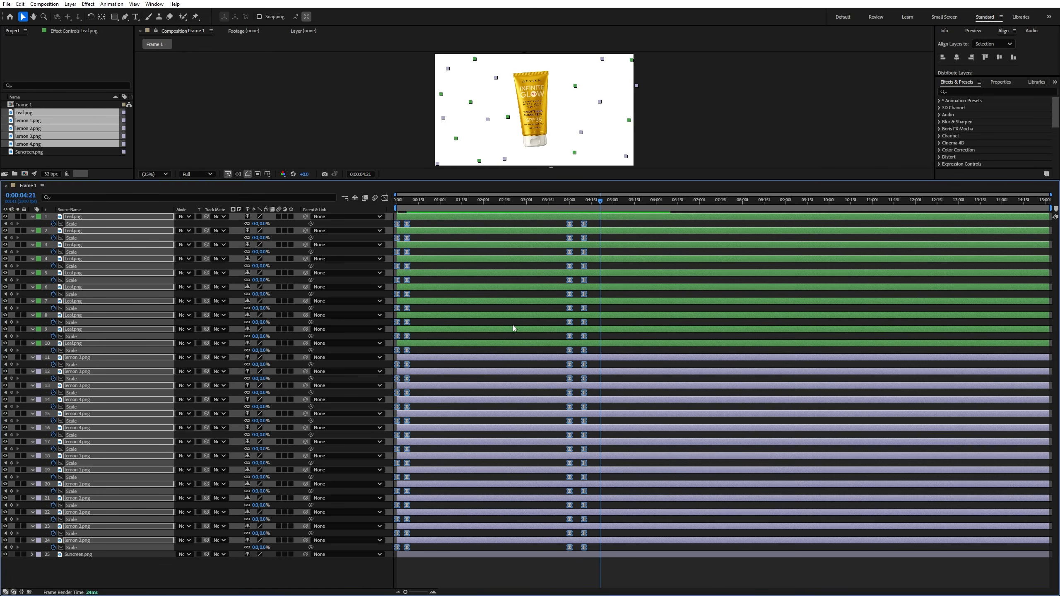
pyautogui.click(396, 202)
pyautogui.press('space')
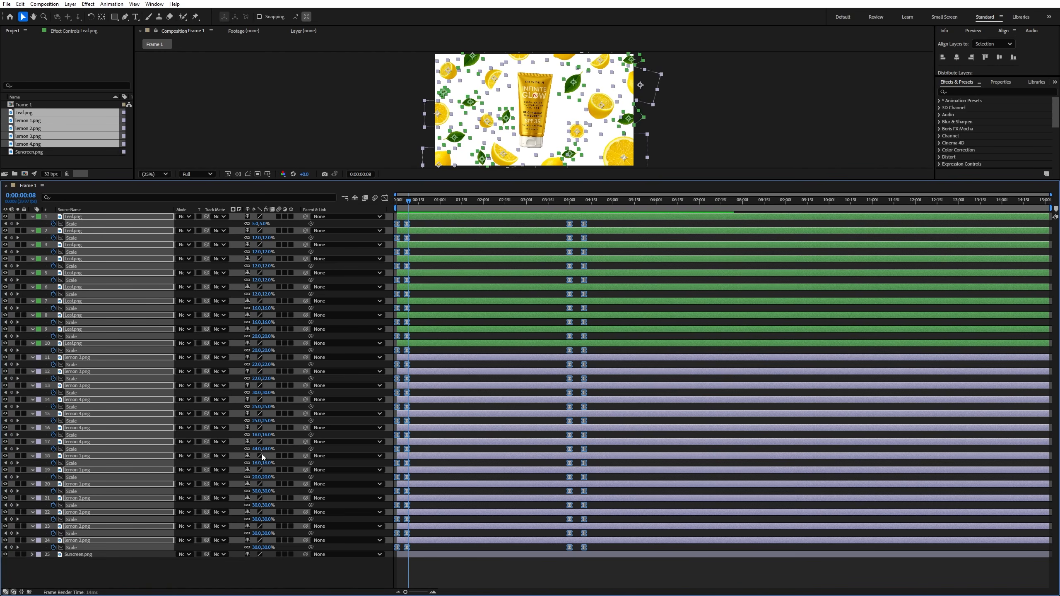
# Collapse the layers' Scale properties, enlarge the composition preview, and play the eased animation from the start.
pyautogui.click(33, 526)
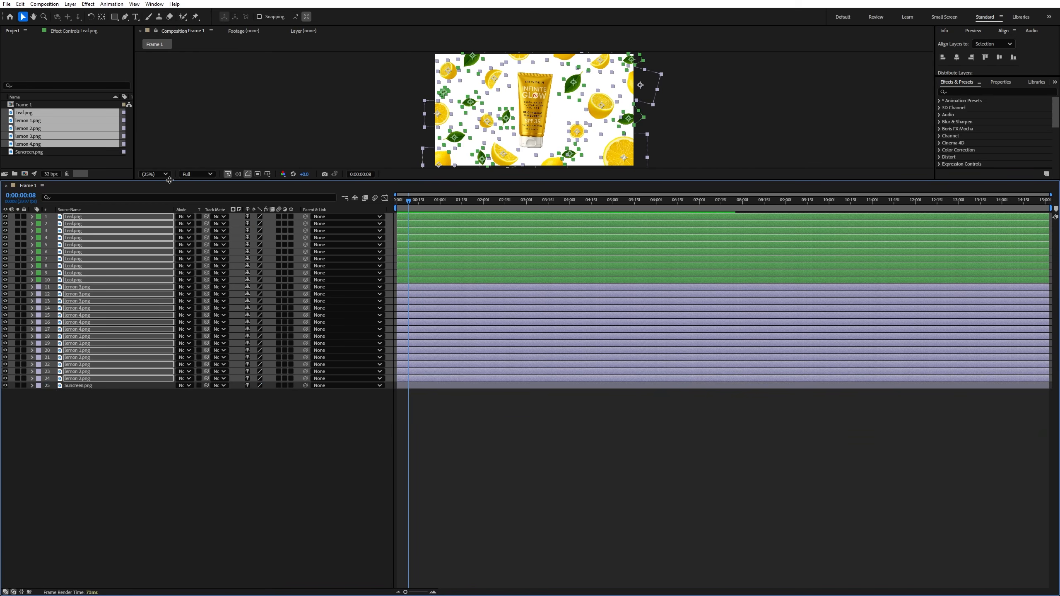
pyautogui.moveTo(169, 181); pyautogui.dragTo(164, 360)
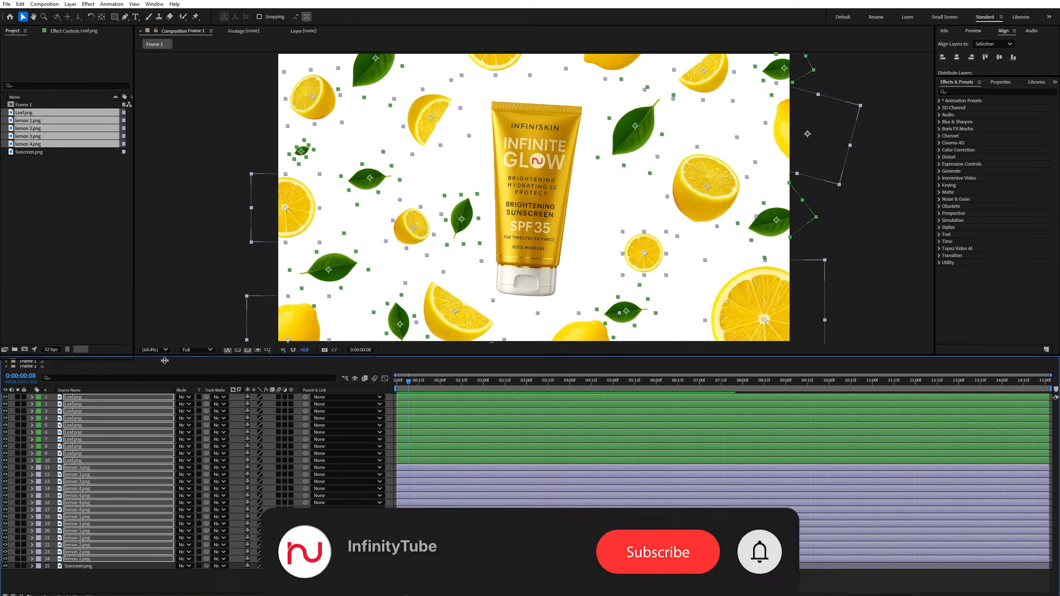
pyautogui.moveTo(409, 382); pyautogui.dragTo(384, 390)
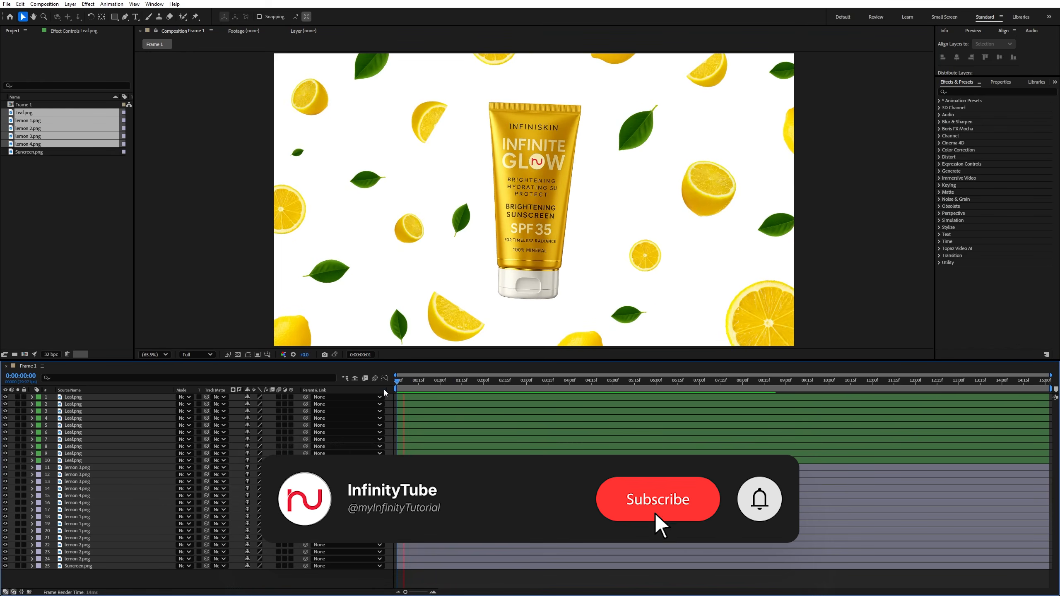
pyautogui.press('space')
pyautogui.press('space')
pyautogui.hotkey('ctrl', 'n')
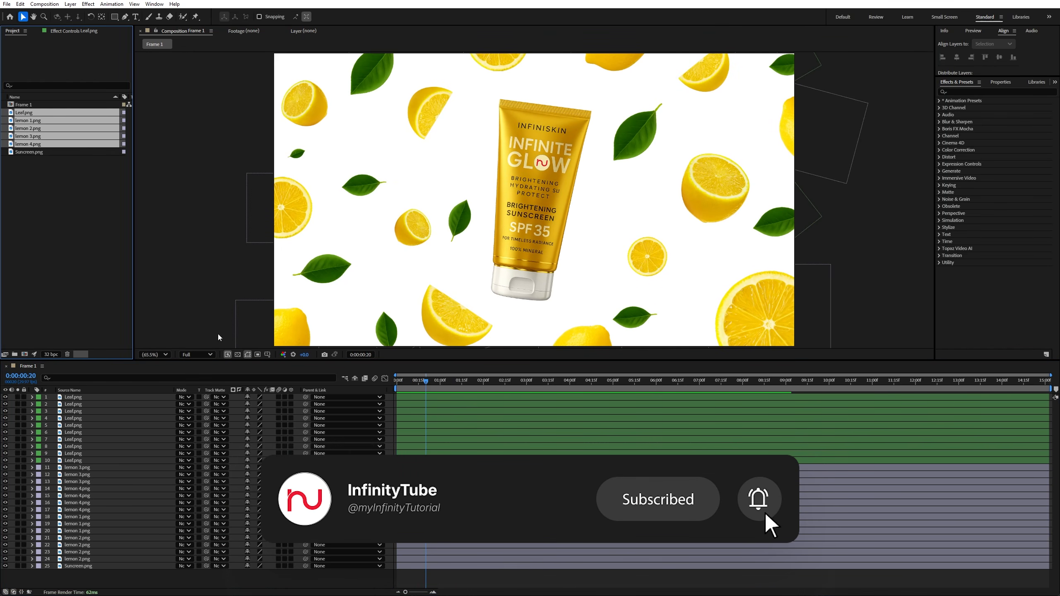
# Shift several leaf and lemon layers slightly later in time to begin staggering their appearance.
pyautogui.click(407, 397)
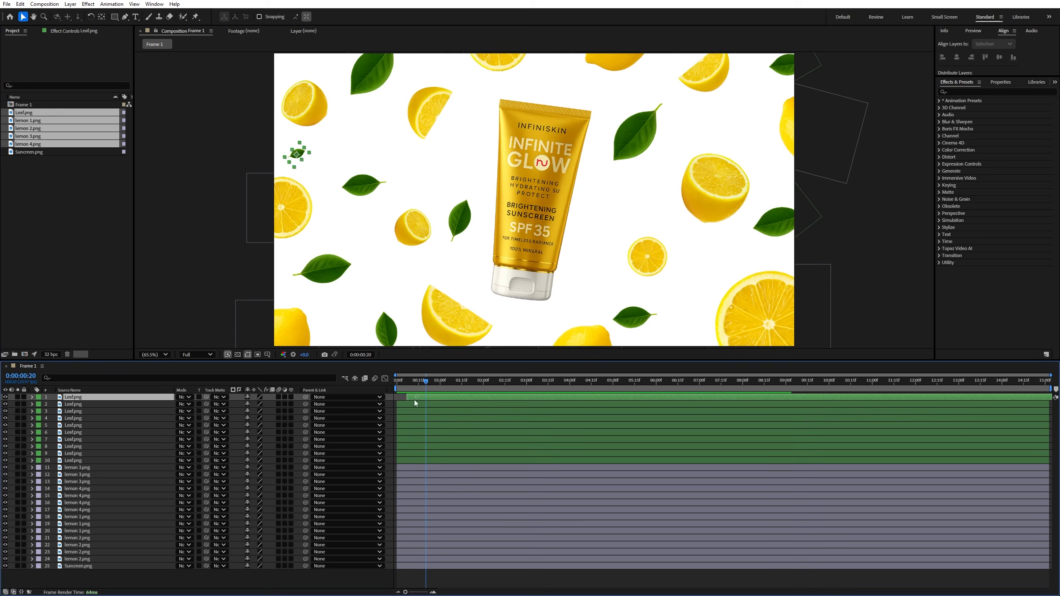
pyautogui.moveTo(414, 400); pyautogui.dragTo(419, 433)
pyautogui.moveTo(419, 476); pyautogui.dragTo(435, 504)
pyautogui.moveTo(428, 531); pyautogui.dragTo(438, 552)
pyautogui.moveTo(434, 510); pyautogui.dragTo(441, 510)
pyautogui.press('F2')
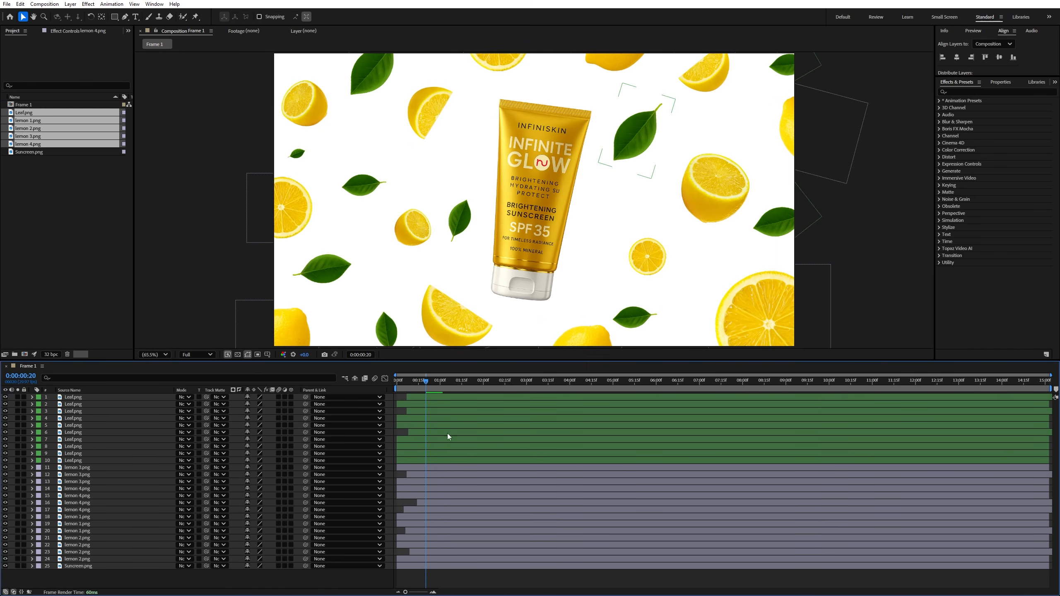
# Offset more of the leaf and lemon layers in time so their start points differ.
pyautogui.moveTo(447, 434); pyautogui.dragTo(492, 426)
pyautogui.click(480, 425)
pyautogui.click(491, 509)
pyautogui.click(441, 530)
pyautogui.moveTo(446, 517)
pyautogui.mouseDown()
pyautogui.moveTo(465, 517)
pyautogui.moveTo(438, 545)
pyautogui.moveTo(450, 559)
pyautogui.moveTo(441, 531)
pyautogui.mouseUp()
# Change the Sunscreen.png layer's label color to red and lock the layer.
pyautogui.click(433, 566)
pyautogui.click(39, 567)
pyautogui.click(56, 427)
pyautogui.click(24, 566)
# Slide further leaf and lemon layers along the timeline by varied amounts, up to about one second.
pyautogui.moveTo(453, 468); pyautogui.dragTo(484, 454)
pyautogui.click(472, 417)
pyautogui.moveTo(470, 404); pyautogui.dragTo(467, 404)
pyautogui.moveTo(460, 397); pyautogui.dragTo(476, 397)
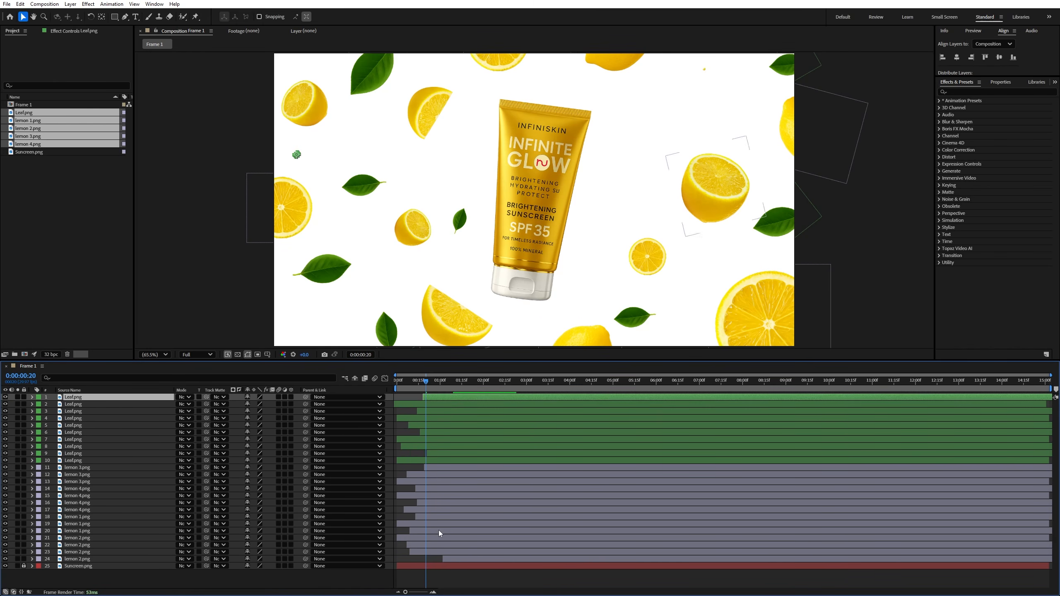
pyautogui.moveTo(439, 531); pyautogui.dragTo(463, 531)
pyautogui.moveTo(432, 546); pyautogui.dragTo(466, 552)
pyautogui.moveTo(474, 559); pyautogui.dragTo(467, 559)
pyautogui.moveTo(448, 483); pyautogui.dragTo(445, 468)
pyautogui.moveTo(450, 461); pyautogui.dragTo(444, 461)
pyautogui.moveTo(447, 441); pyautogui.dragTo(445, 460)
# Stagger the remaining early-starting leaf and lemon layers, then preview the random pop-in from the start.
pyautogui.press('Home')
pyautogui.moveTo(432, 481); pyautogui.dragTo(445, 481)
pyautogui.moveTo(430, 404); pyautogui.dragTo(440, 404)
pyautogui.moveTo(418, 538); pyautogui.dragTo(424, 538)
pyautogui.click(414, 552)
pyautogui.moveTo(420, 439); pyautogui.dragTo(457, 439)
pyautogui.press('space')
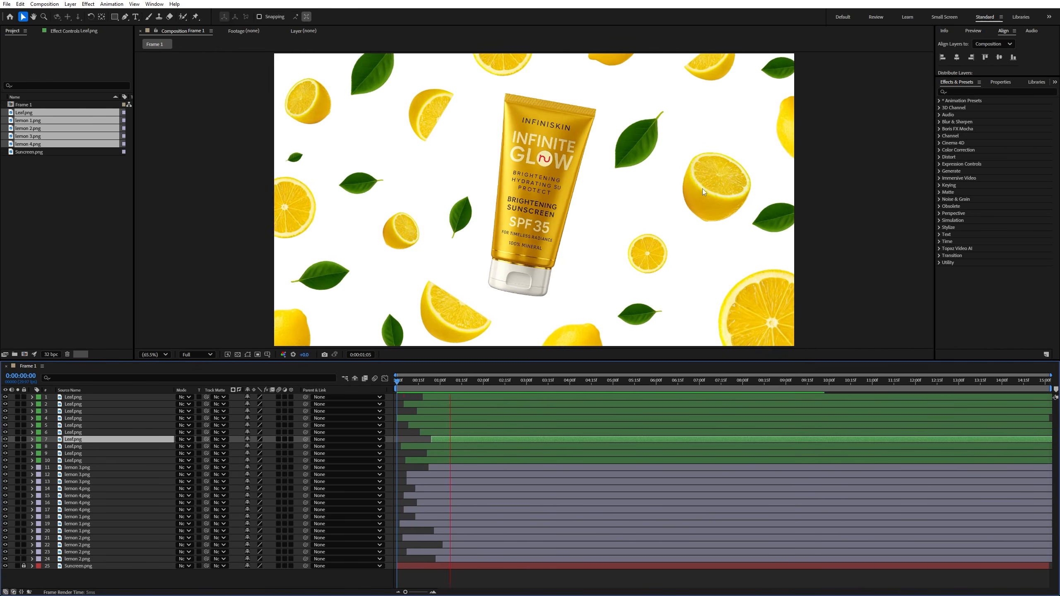
# Delay a few more lemon layers, including the second lemon 3.png, then preview and return to 0:00:00:00.
pyautogui.click(469, 380)
pyautogui.moveTo(461, 531); pyautogui.dragTo(448, 489)
pyautogui.moveTo(436, 524); pyautogui.dragTo(455, 526)
pyautogui.moveTo(430, 475); pyautogui.dragTo(454, 475)
pyautogui.press('Home')
pyautogui.press('space')
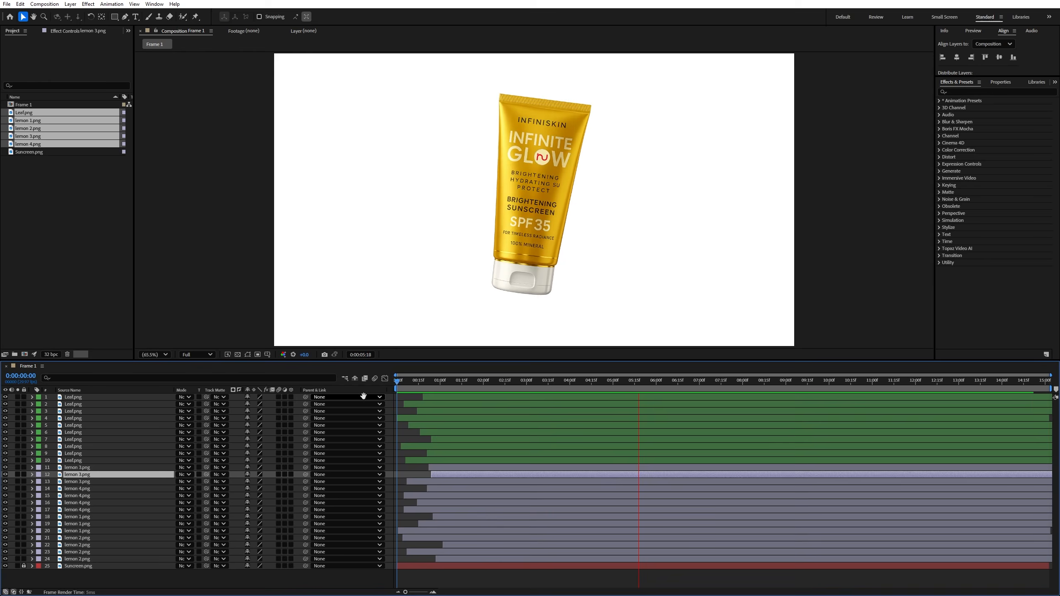
pyautogui.press('space')
pyautogui.moveTo(406, 382); pyautogui.dragTo(343, 383)
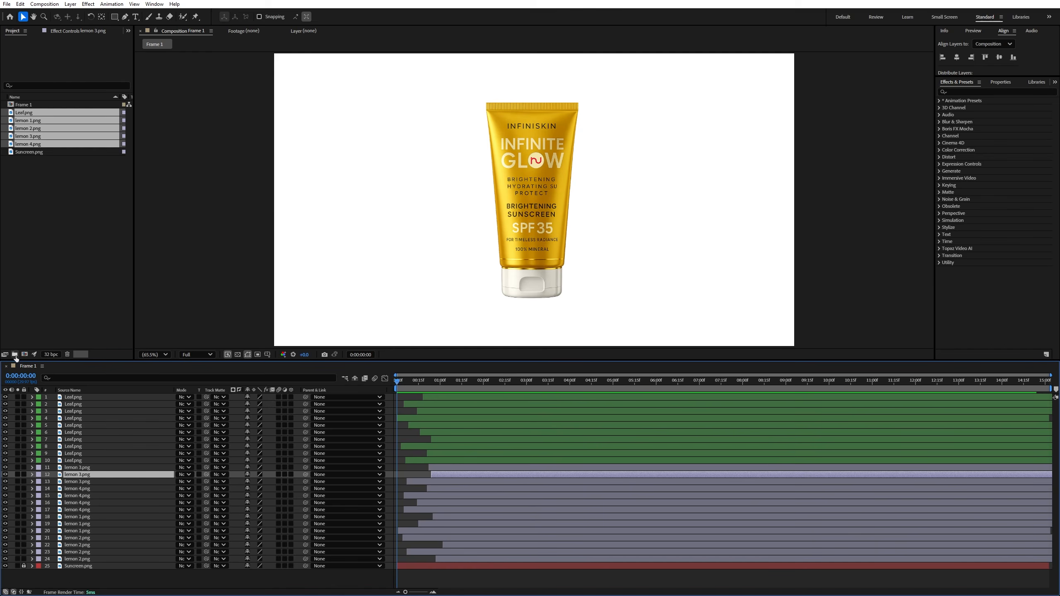
# Create a 1920x1080, 29.97 fps composition named Frame 2 and add Sunscreen.png to it.
pyautogui.click(24, 354)
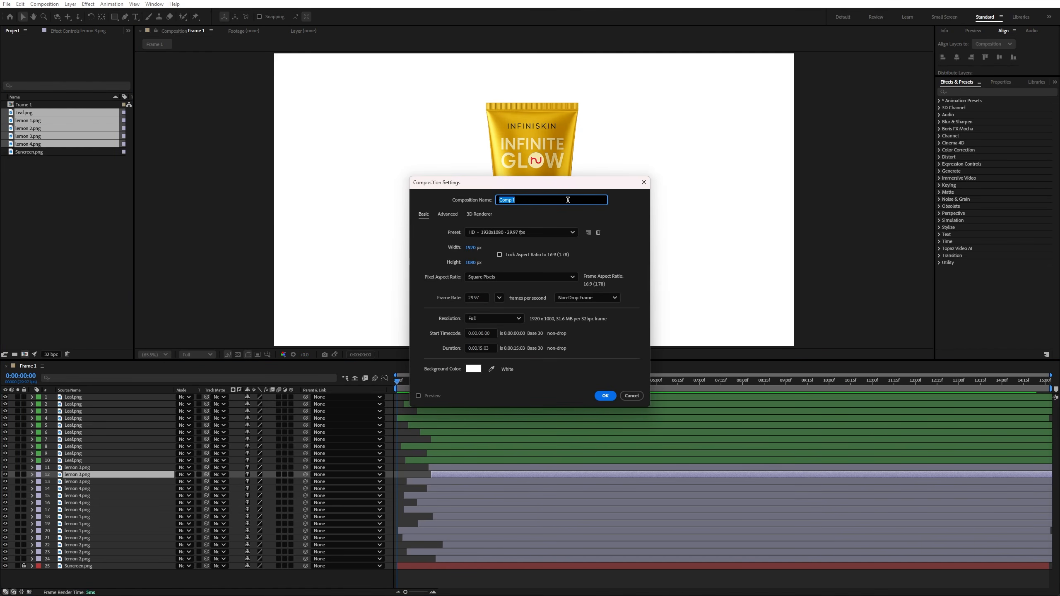
pyautogui.write('Frame 2')
pyautogui.click(611, 397)
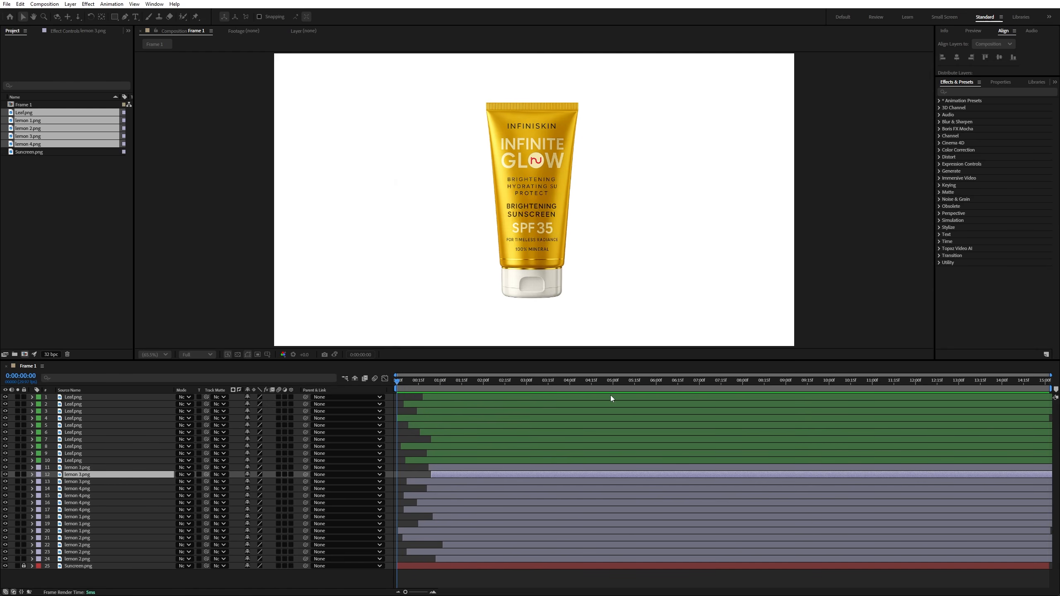
pyautogui.moveTo(246, 361); pyautogui.dragTo(250, 409)
pyautogui.moveTo(43, 161); pyautogui.dragTo(510, 213)
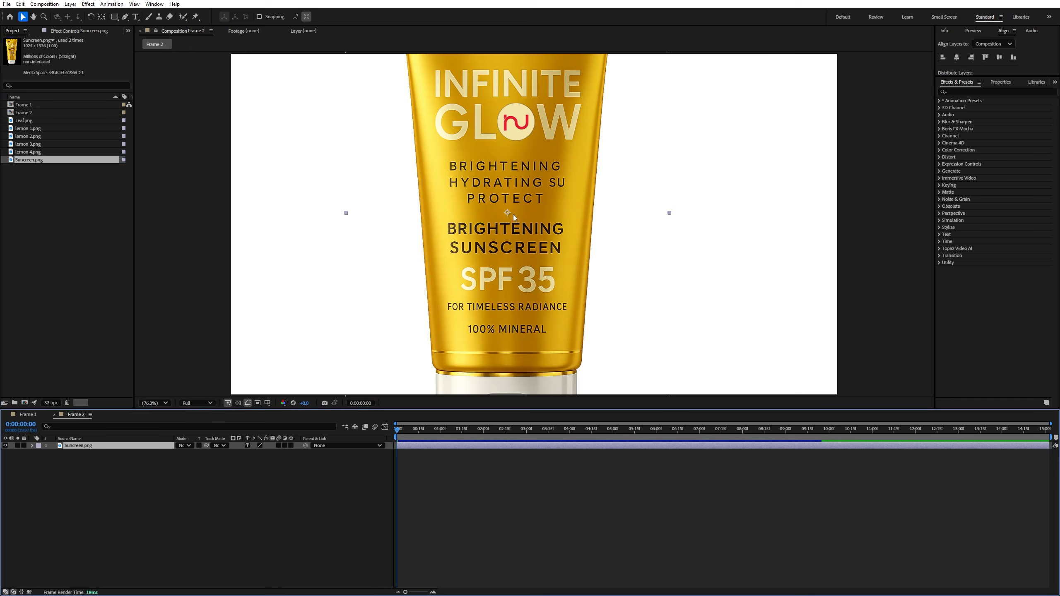
# Pre-compose the Sunscreen.png layer as Sunscreen Product, leaving all attributes in Frame 2.
pyautogui.rightClick(101, 449)
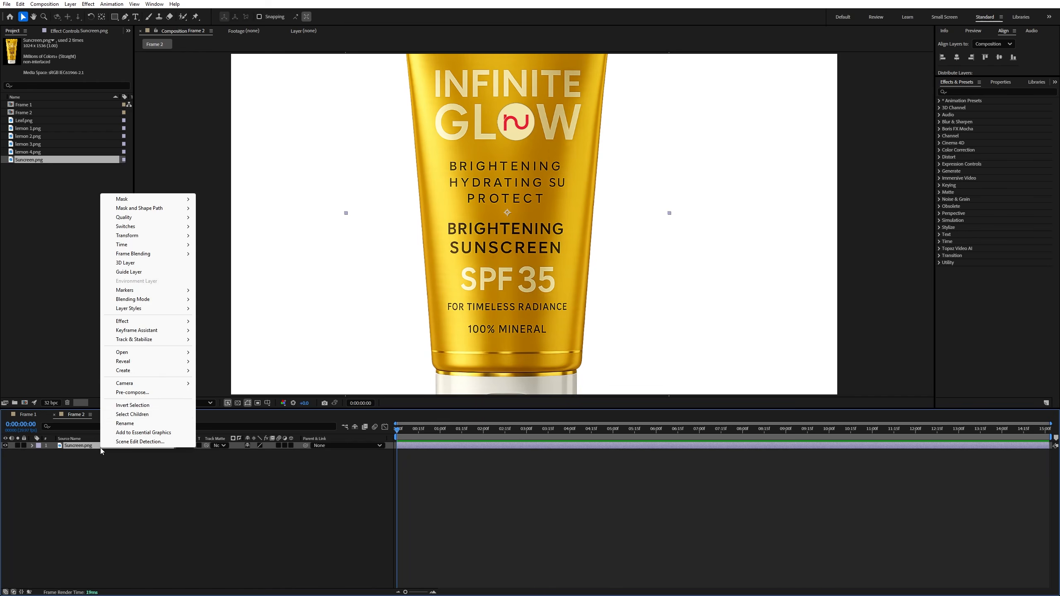
pyautogui.click(121, 393)
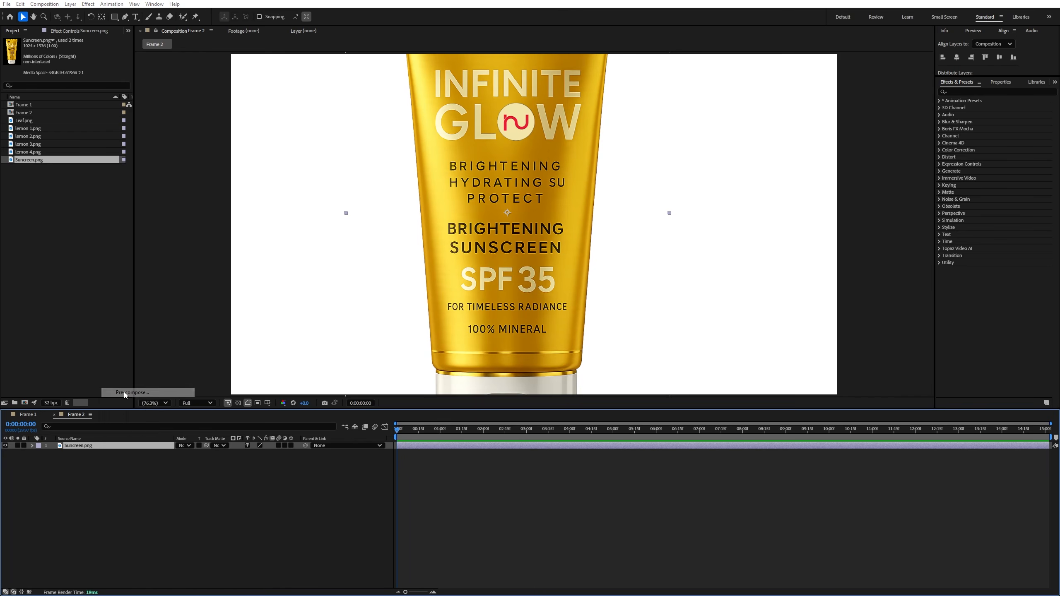
pyautogui.write('Su')
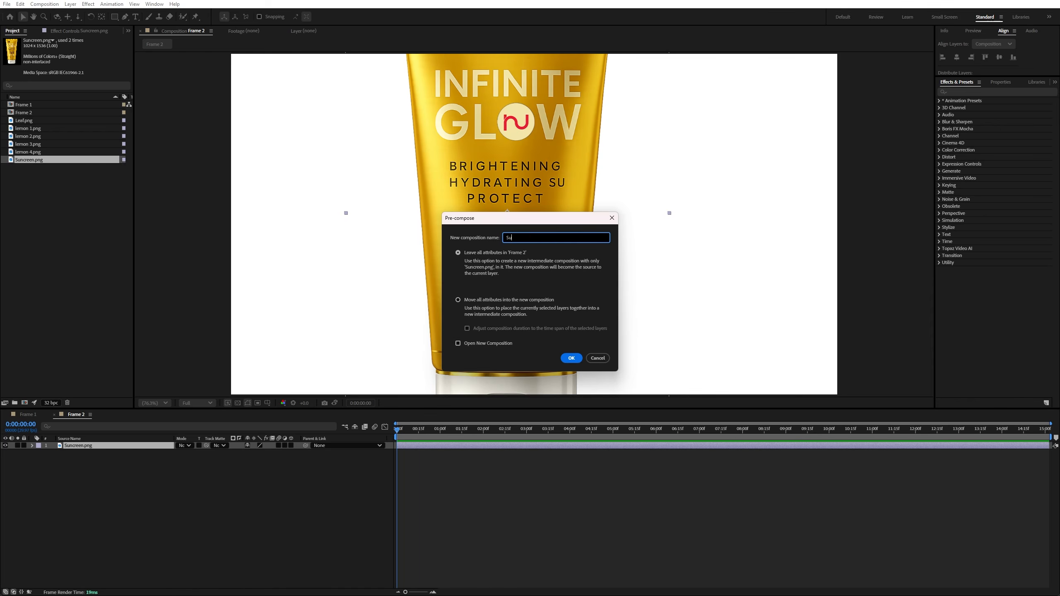
pyautogui.write('nscreen Product')
pyautogui.press('Return')
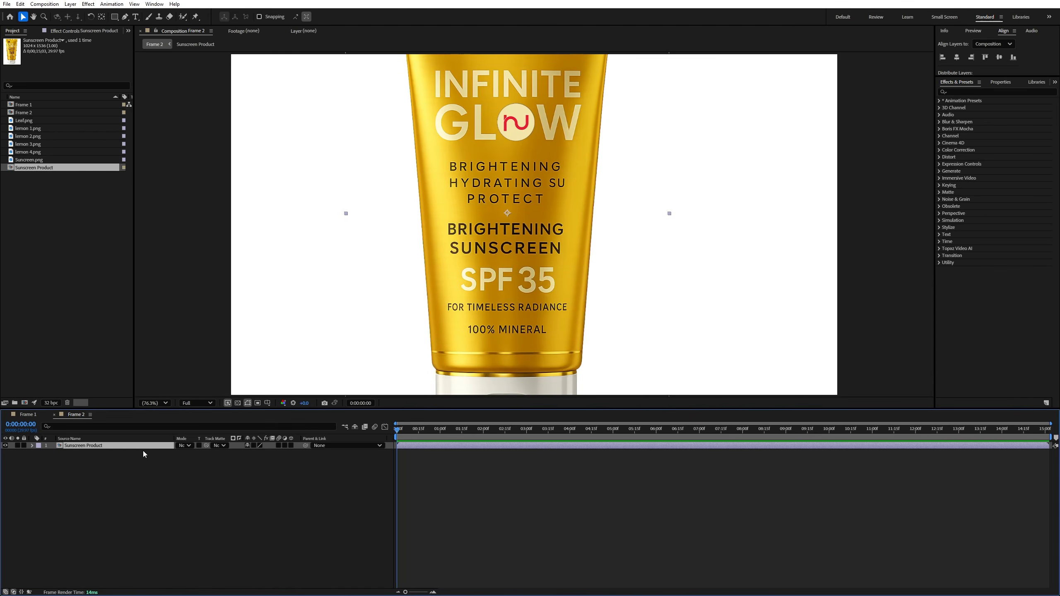
# Set the Sunscreen Product layer's Scale to 23%.
pyautogui.press('s')
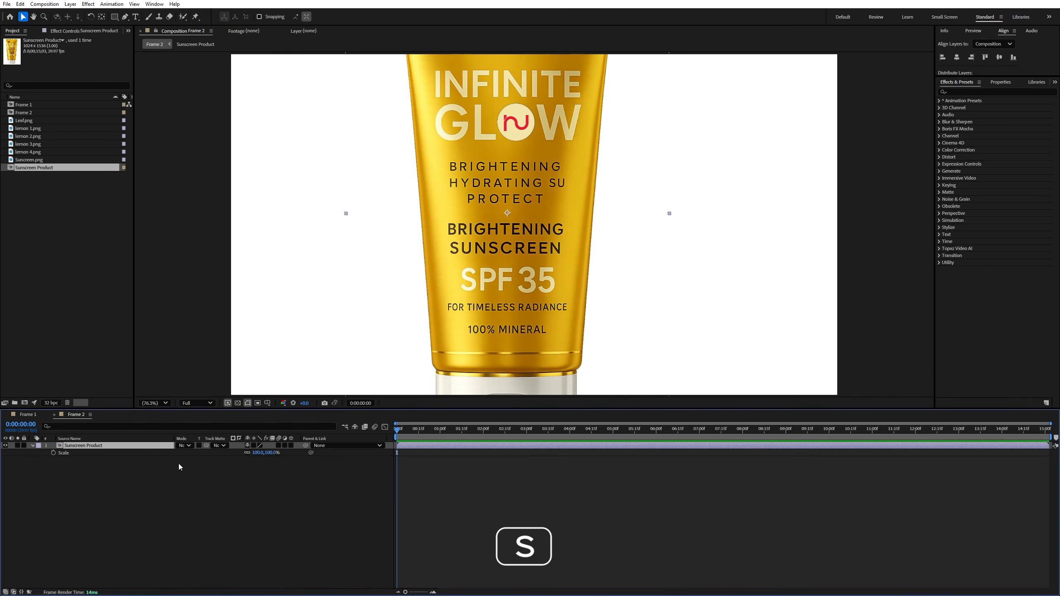
pyautogui.click(255, 453)
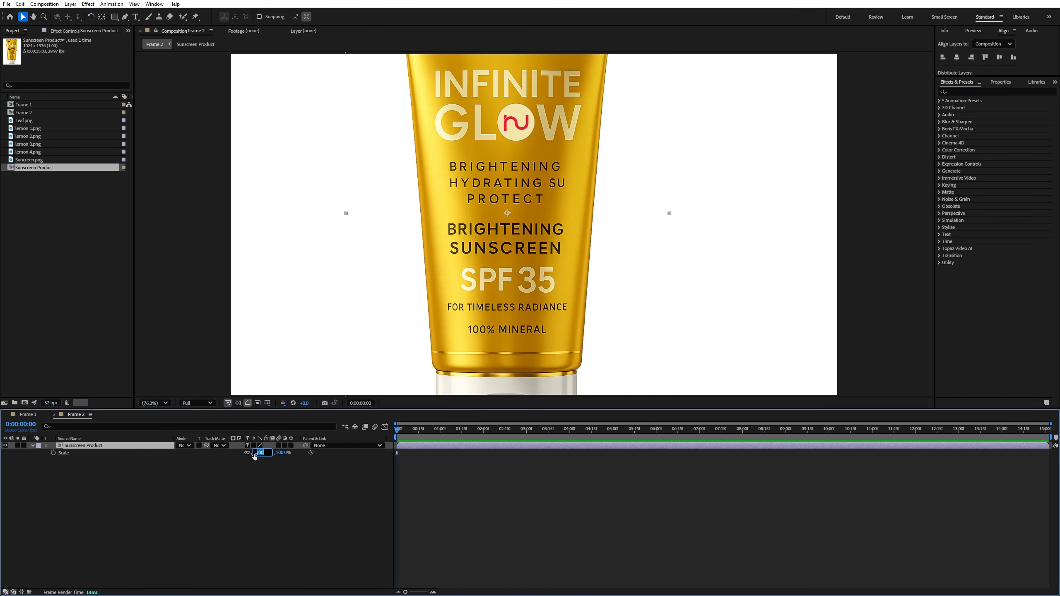
pyautogui.write('23')
pyautogui.press('Return')
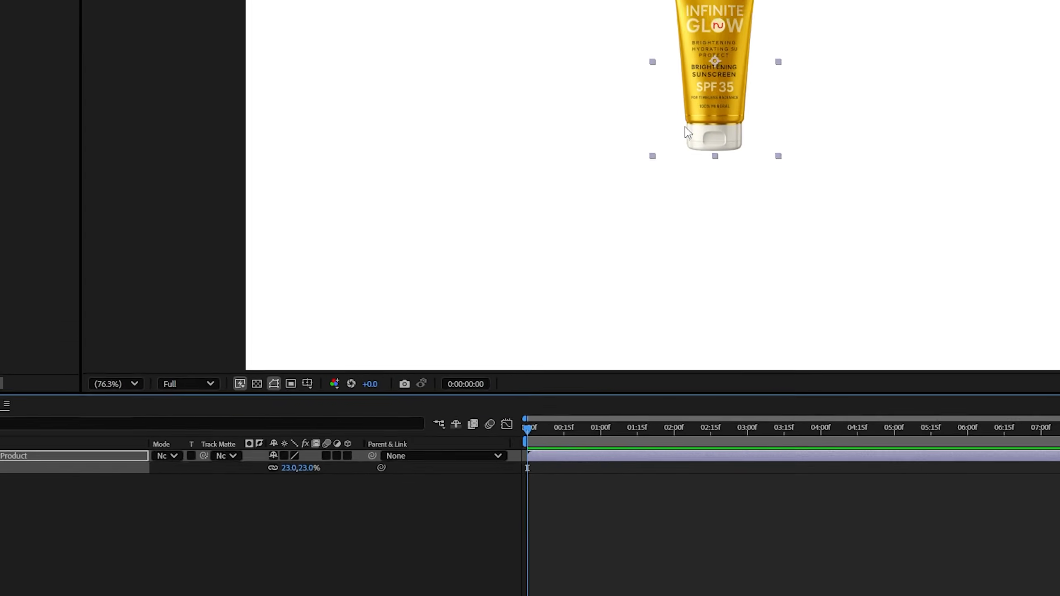
# Show the Proportional Grid over the composition and enlarge the composition preview.
pyautogui.click(308, 384)
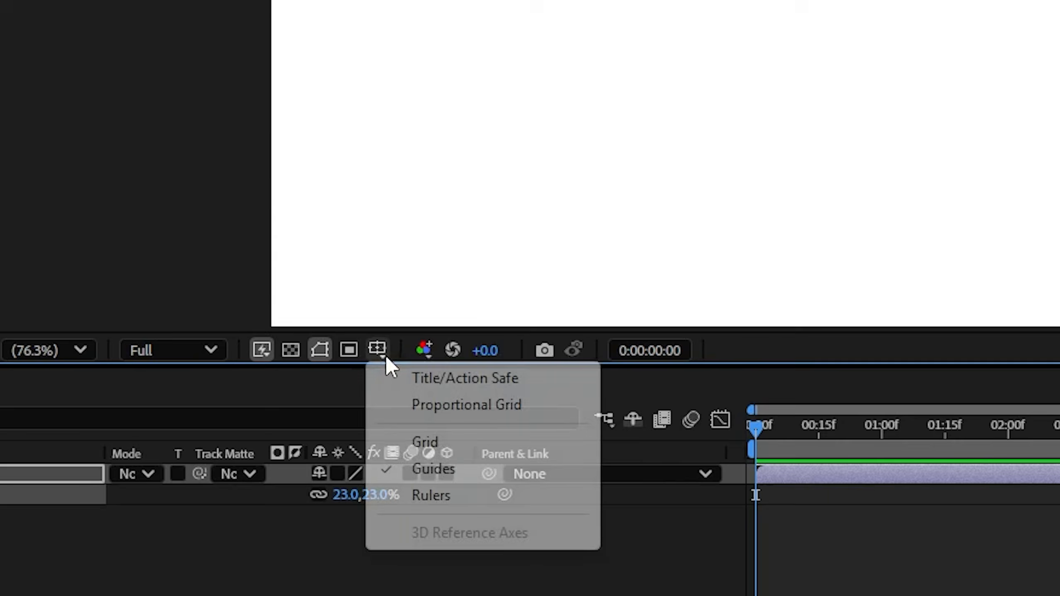
pyautogui.click(477, 409)
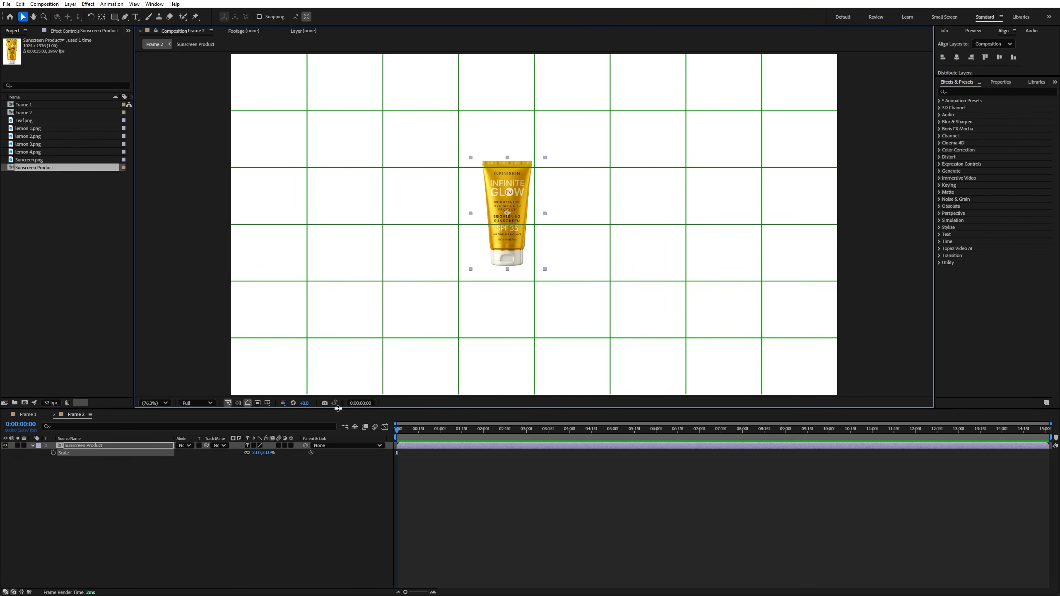
pyautogui.moveTo(579, 366); pyautogui.dragTo(580, 441)
# Center the tube horizontally and vertically in the composition, then move it straight up near the frame's top edge.
pyautogui.click(957, 57)
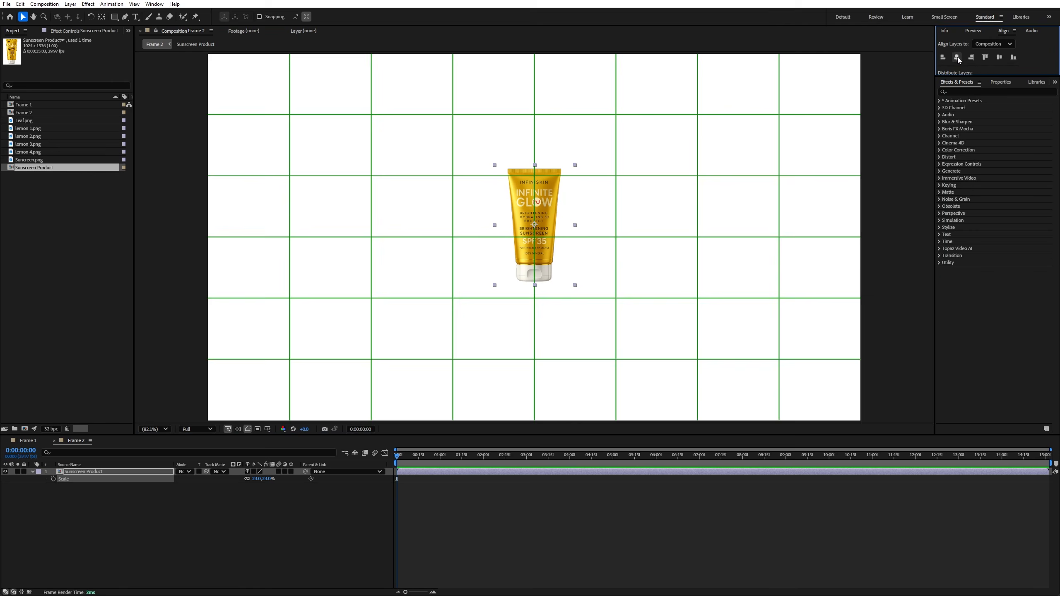
pyautogui.click(999, 58)
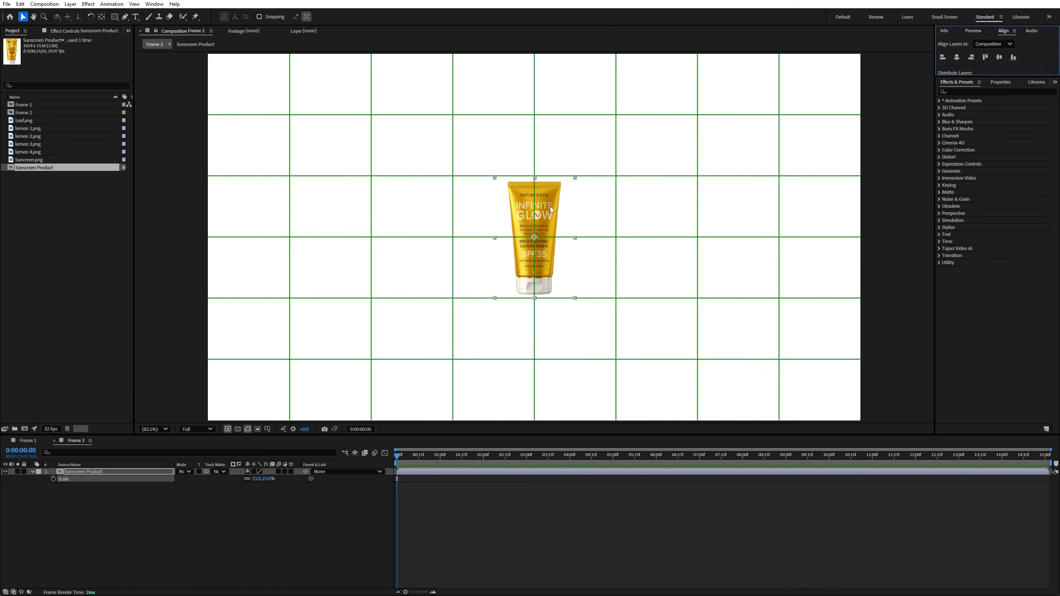
pyautogui.moveTo(552, 210); pyautogui.dragTo(555, 97)
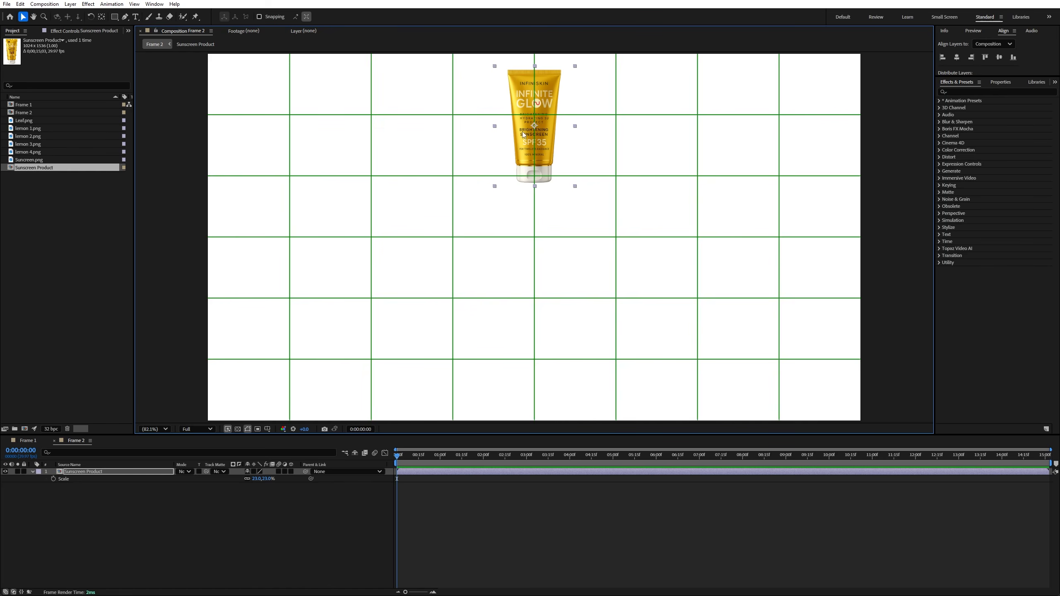
# Move the Sunscreen Product layer's anchor point to the grid intersection at the exact center of the composition, then fit the composition to view.
pyautogui.click(102, 17)
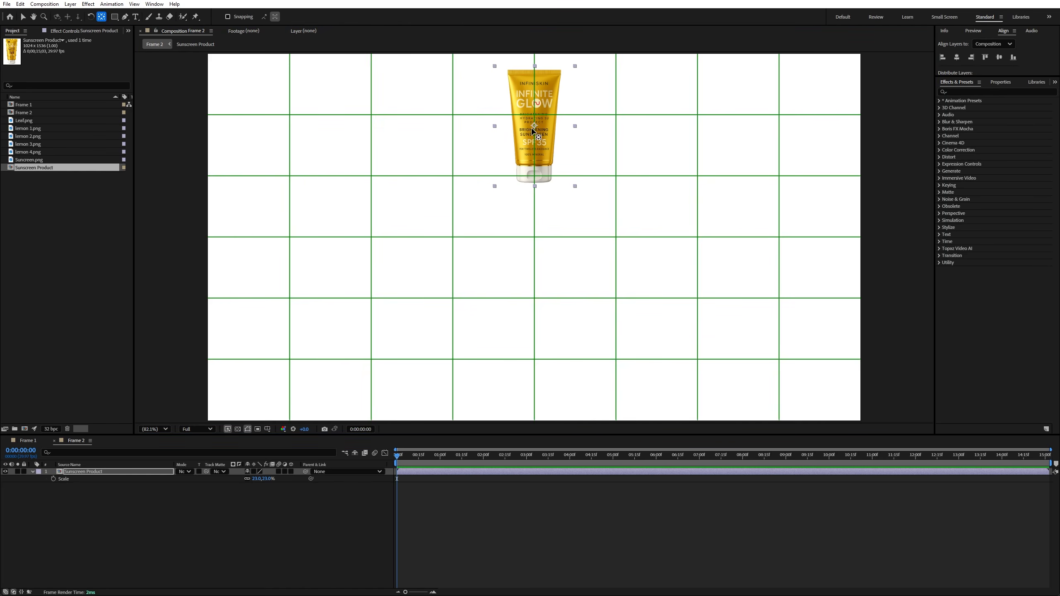
pyautogui.moveTo(535, 127); pyautogui.dragTo(533, 238)
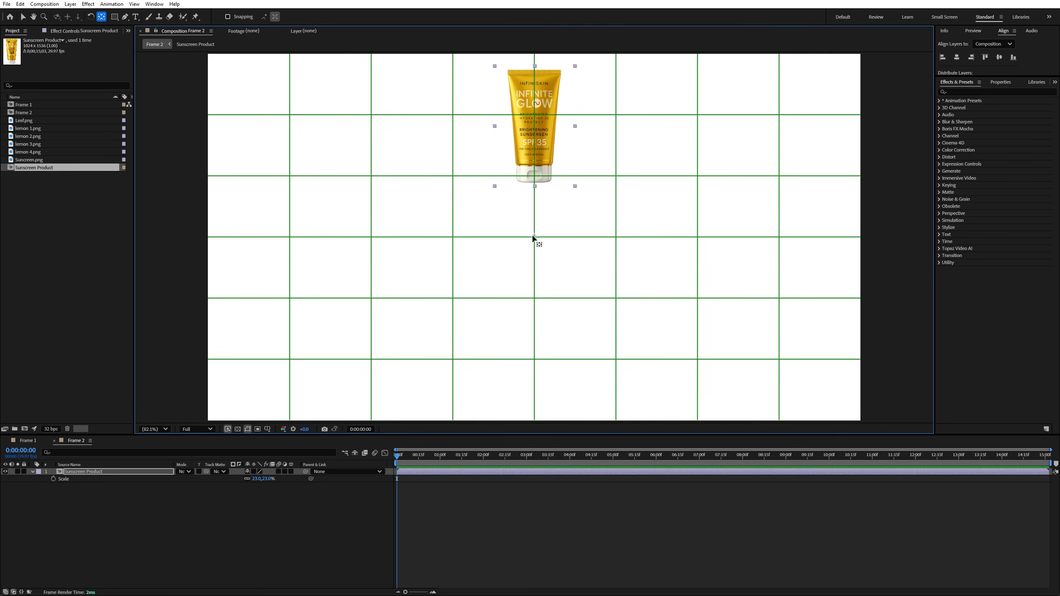
pyautogui.scroll(7, 535, 237)
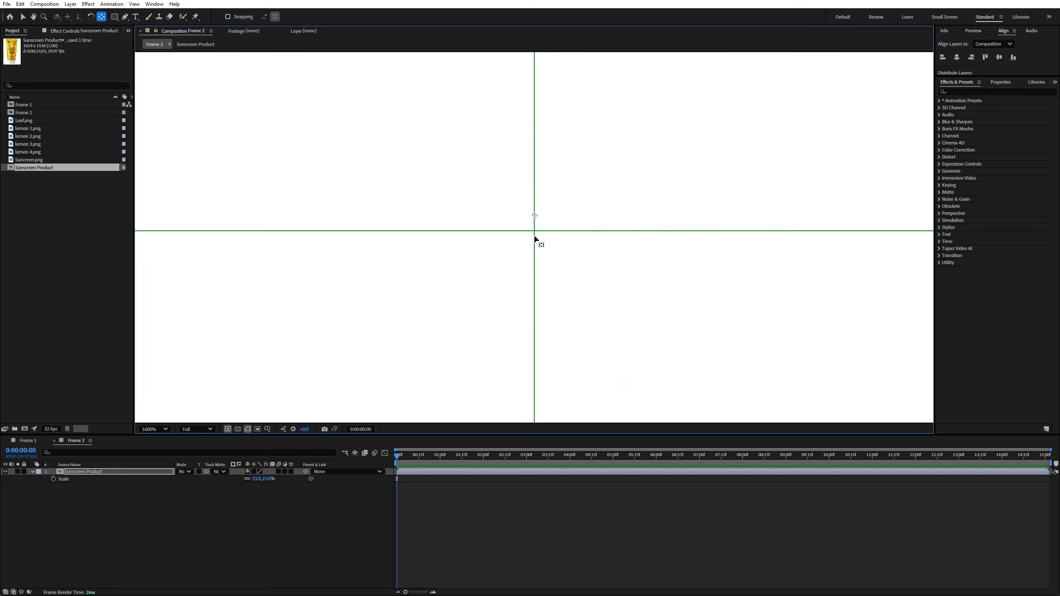
pyautogui.moveTo(534, 213); pyautogui.dragTo(535, 230)
pyautogui.click(161, 430)
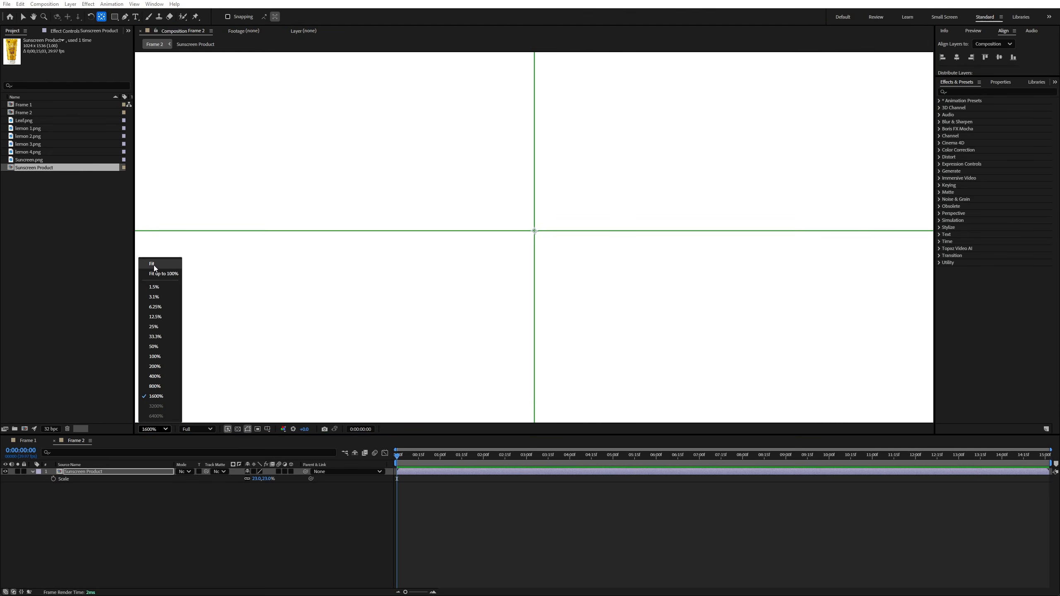
pyautogui.click(154, 266)
pyautogui.click(34, 471)
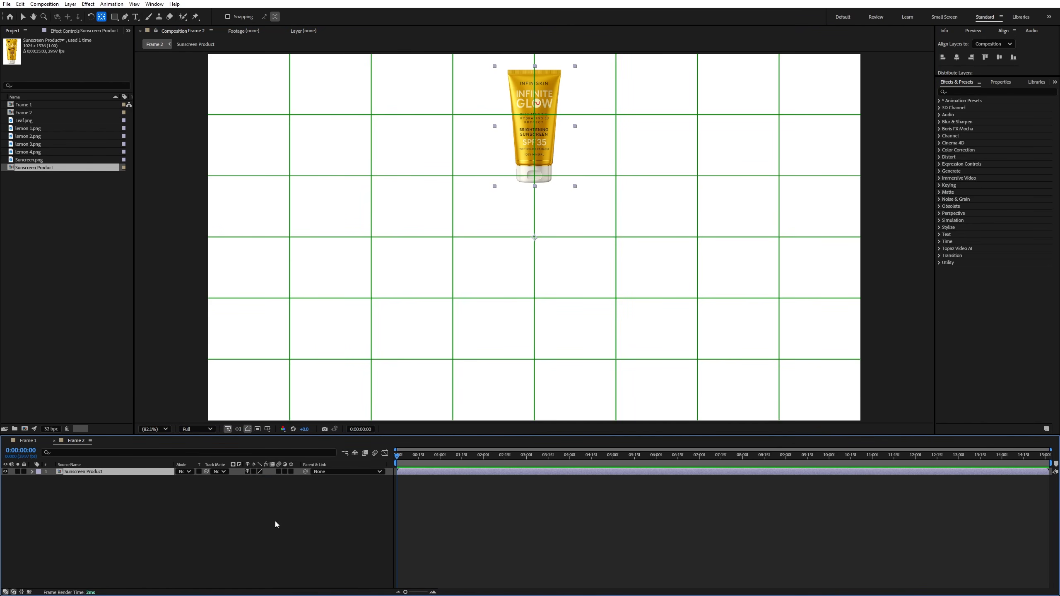
# Add a Rotation keyframe to the Sunscreen Product layer at 0:00:00:27.
pyautogui.click(22, 17)
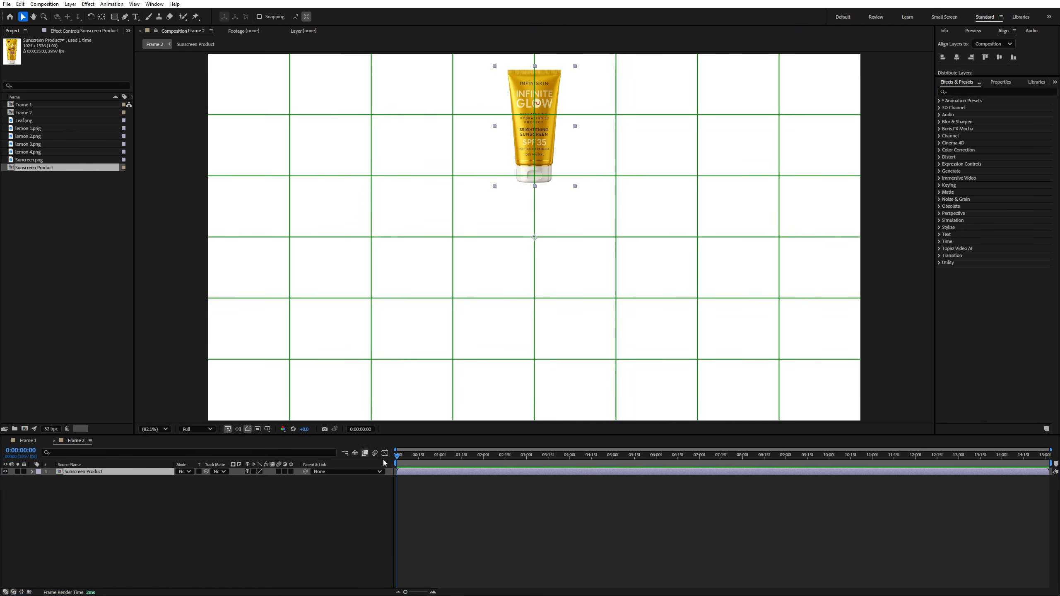
pyautogui.click(436, 457)
pyautogui.press('r')
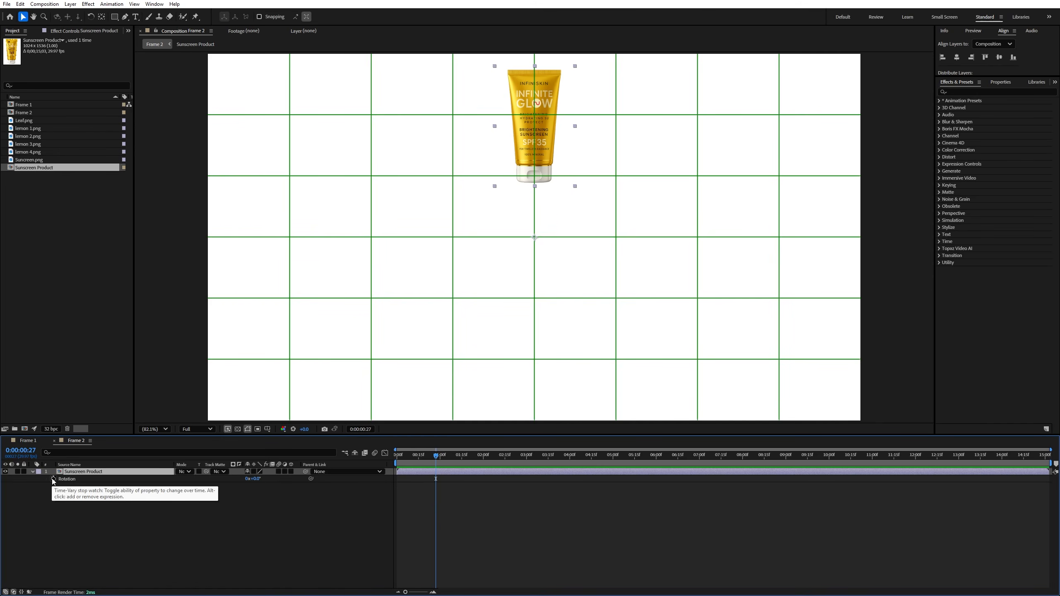
pyautogui.click(53, 479)
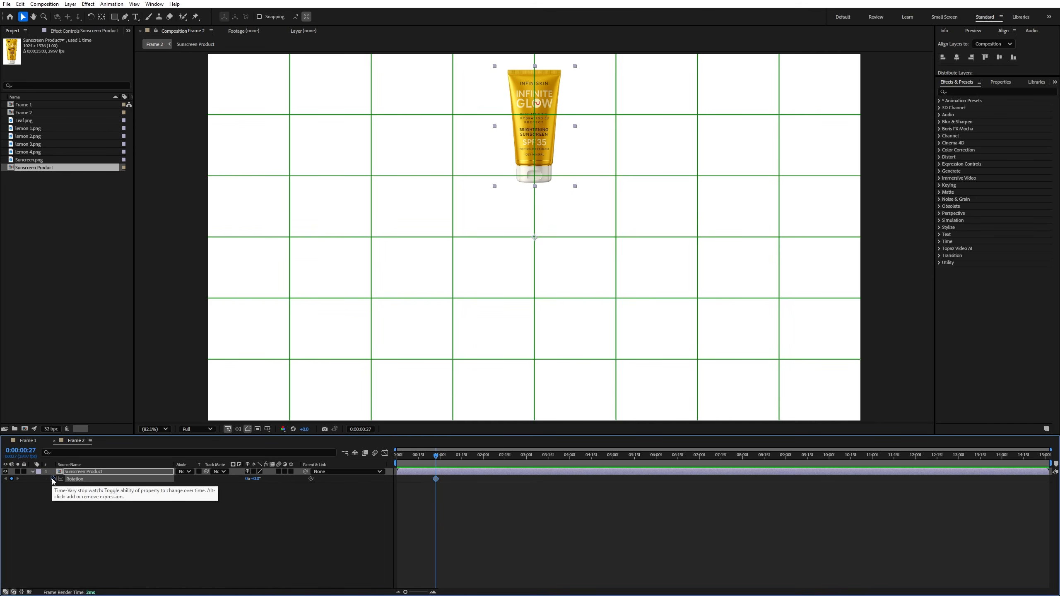
# Duplicate the Sunscreen Product layer and set the copy's Rotation to 36° at 0:00:01:19.
pyautogui.click(105, 472)
pyautogui.hotkey('ctrl', 'd')
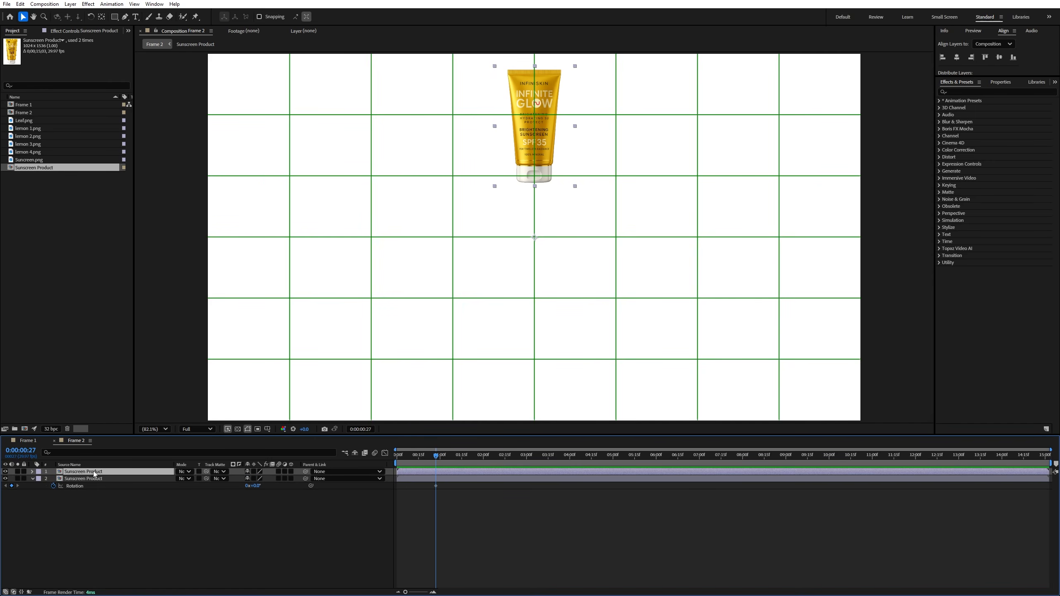
pyautogui.press('r')
pyautogui.press('r')
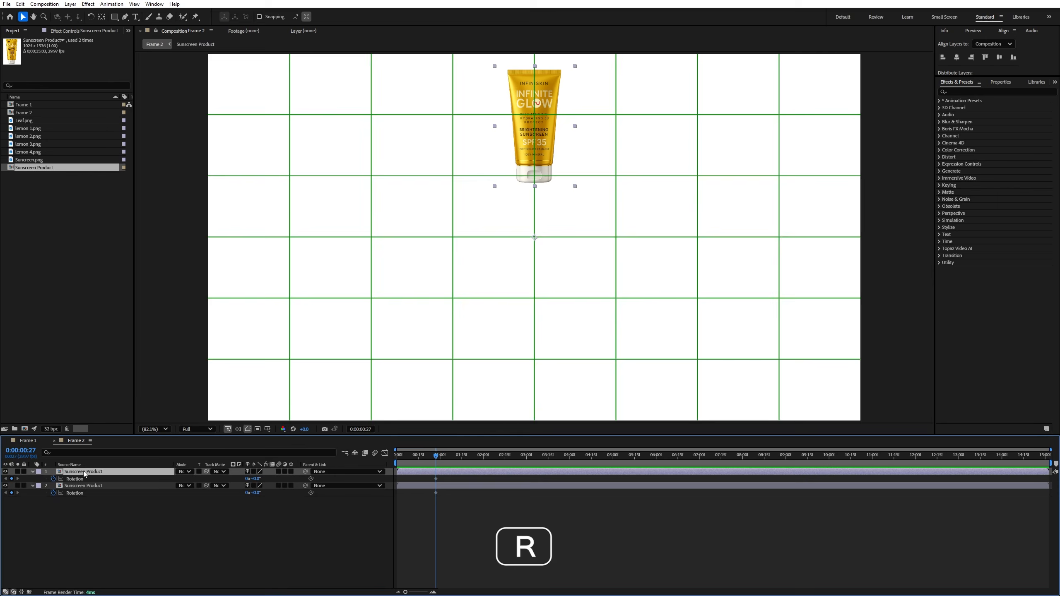
pyautogui.moveTo(438, 459); pyautogui.dragTo(468, 457)
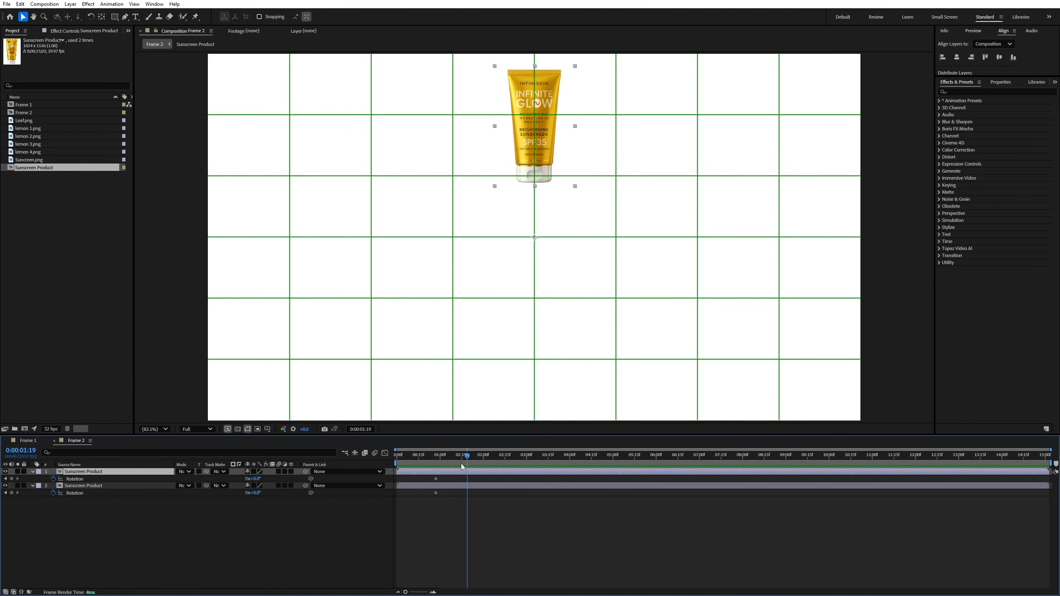
pyautogui.click(257, 480)
pyautogui.press('Return')
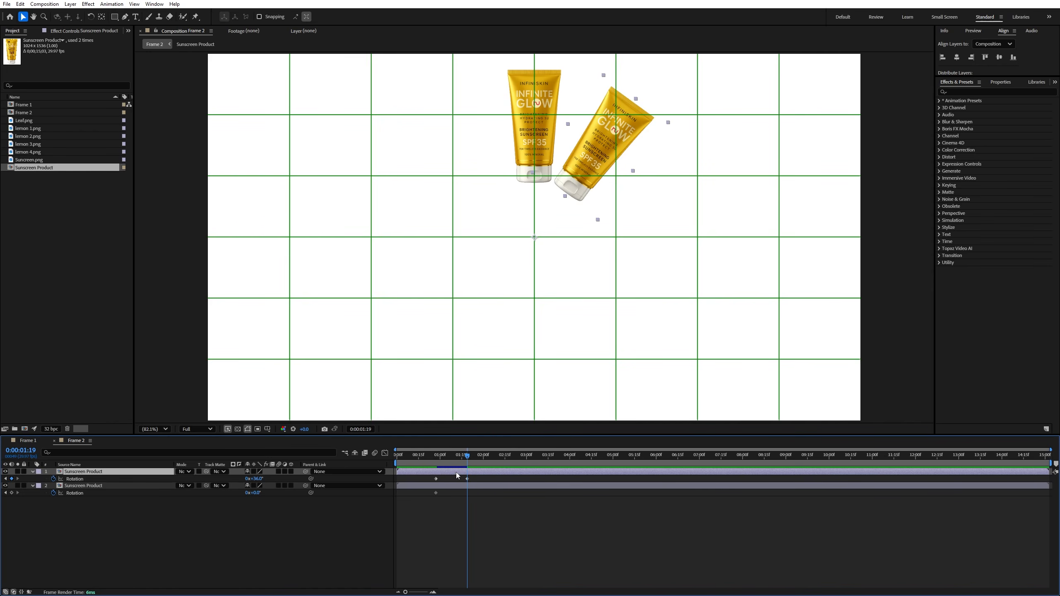
# Duplicate the 36° tube layer and set the new copy's Rotation to 72° at 0:00:01:19.
pyautogui.hotkey('ctrl', 'd')
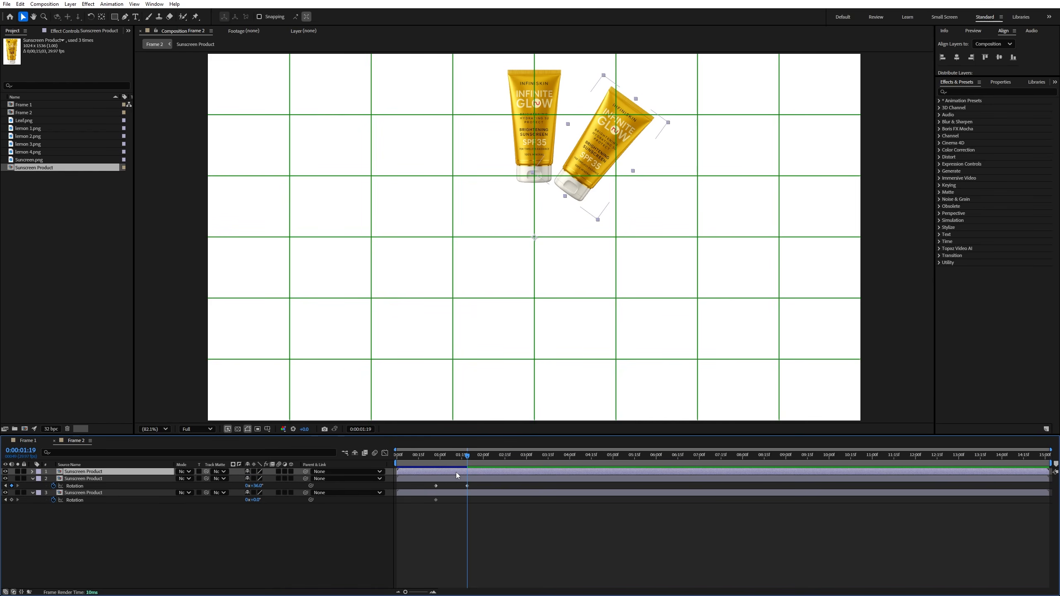
pyautogui.press('u')
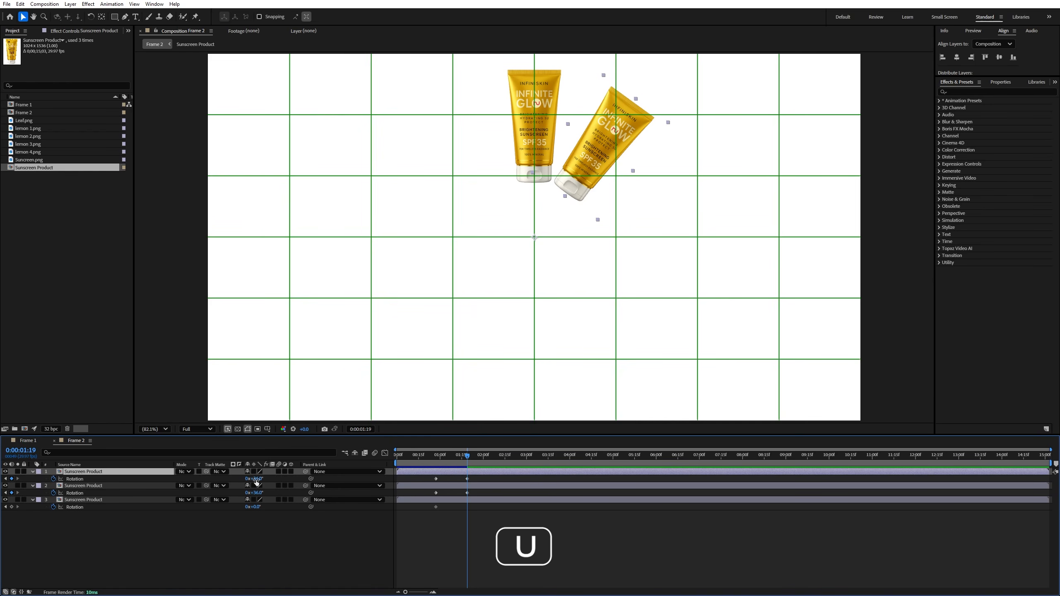
pyautogui.click(268, 481)
pyautogui.click(265, 479)
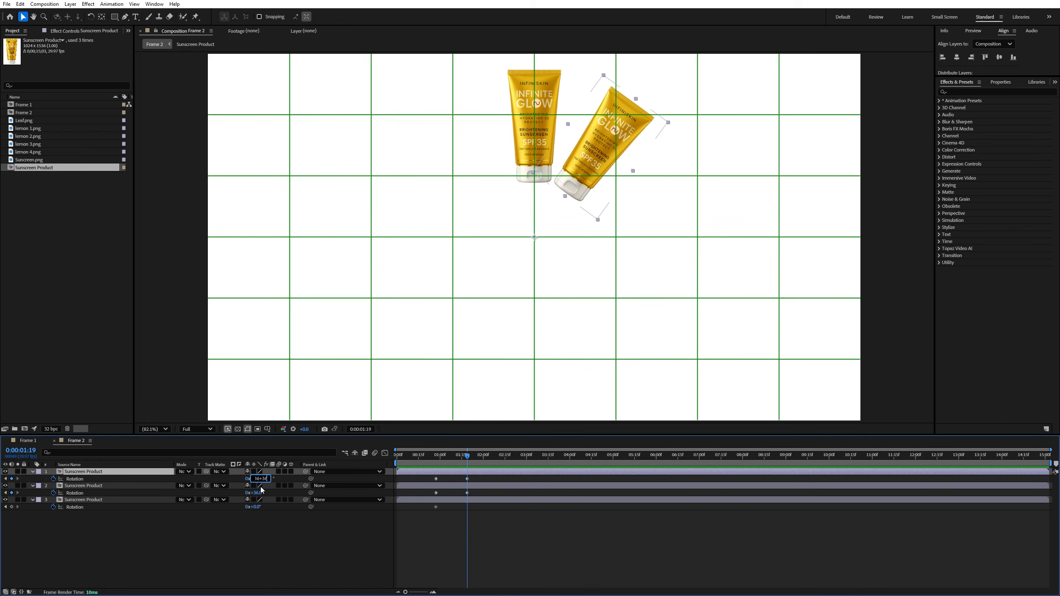
pyautogui.press('Return')
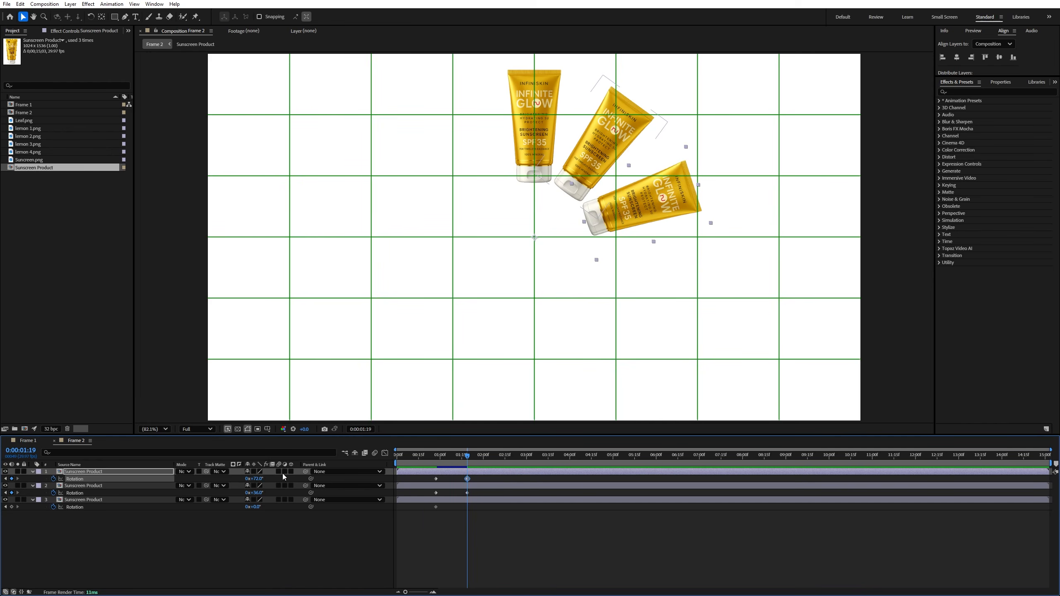
# Duplicate the 72° tube layer and add 36° to the new copy's Rotation for 108° at 0:00:01:19.
pyautogui.click(151, 473)
pyautogui.hotkey('ctrl', 'd')
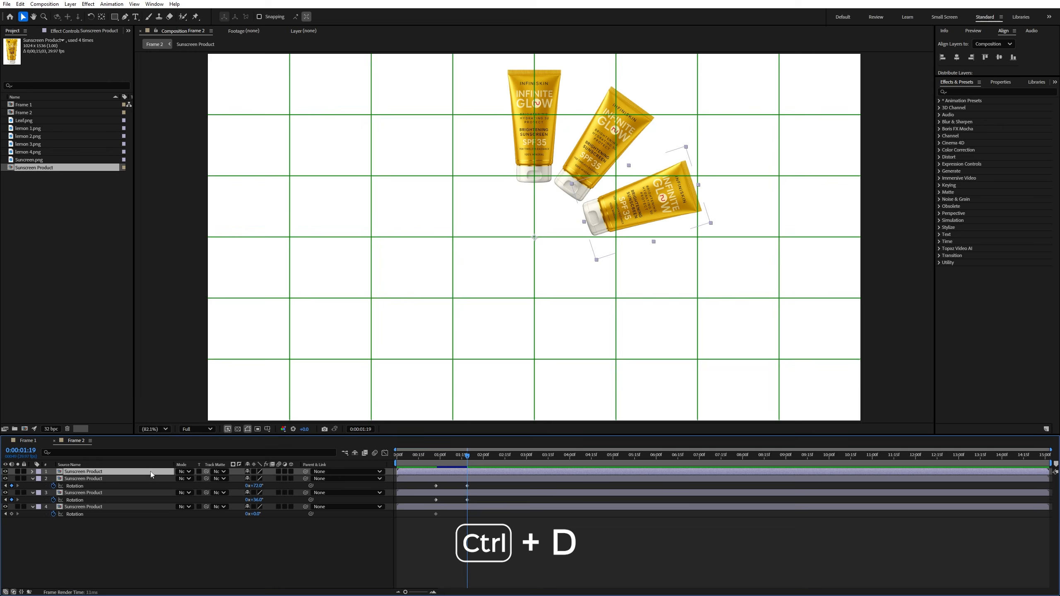
pyautogui.press('u')
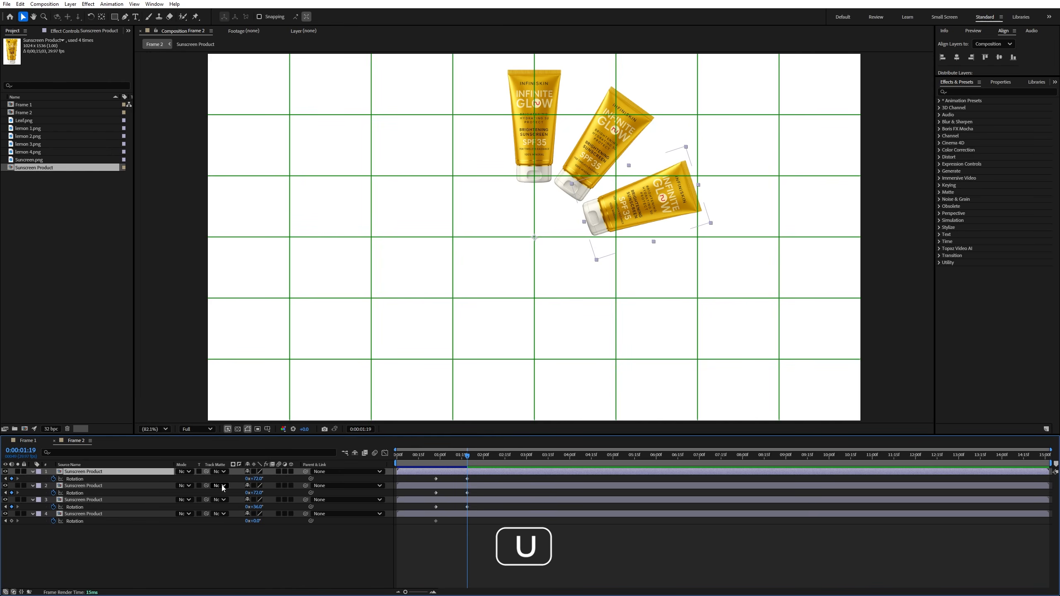
pyautogui.click(259, 479)
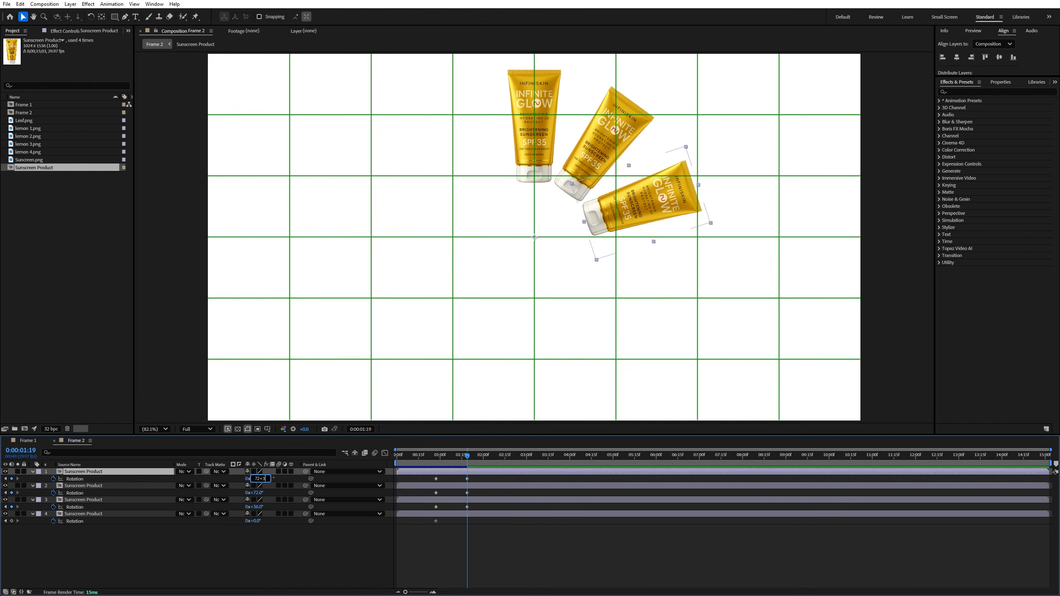
pyautogui.press('Return')
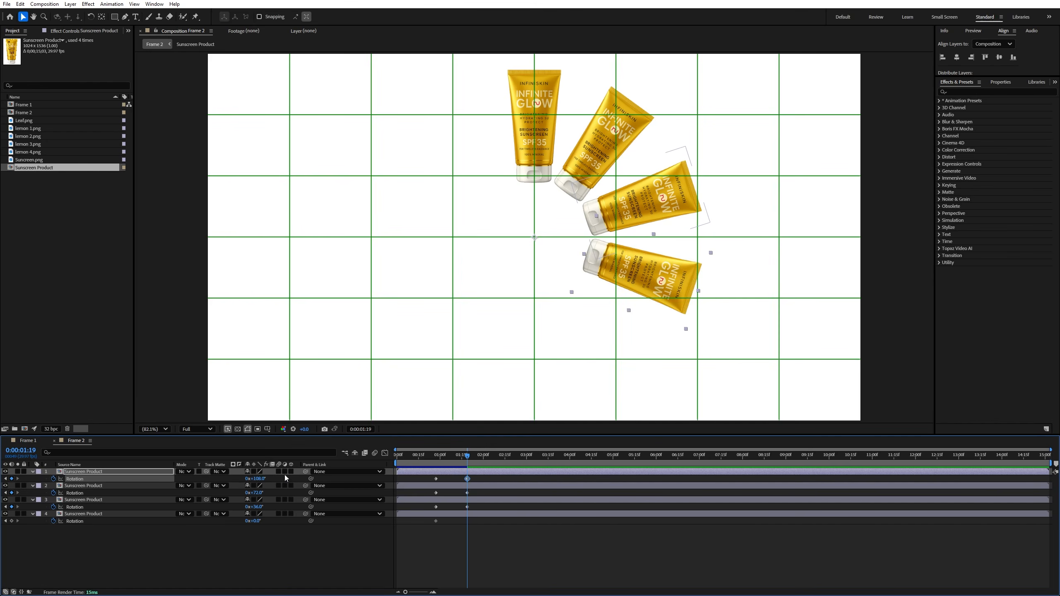
# Duplicate the 108° tube layer and set the new copy's Rotation to 144° at 0:00:01:19.
pyautogui.click(119, 471)
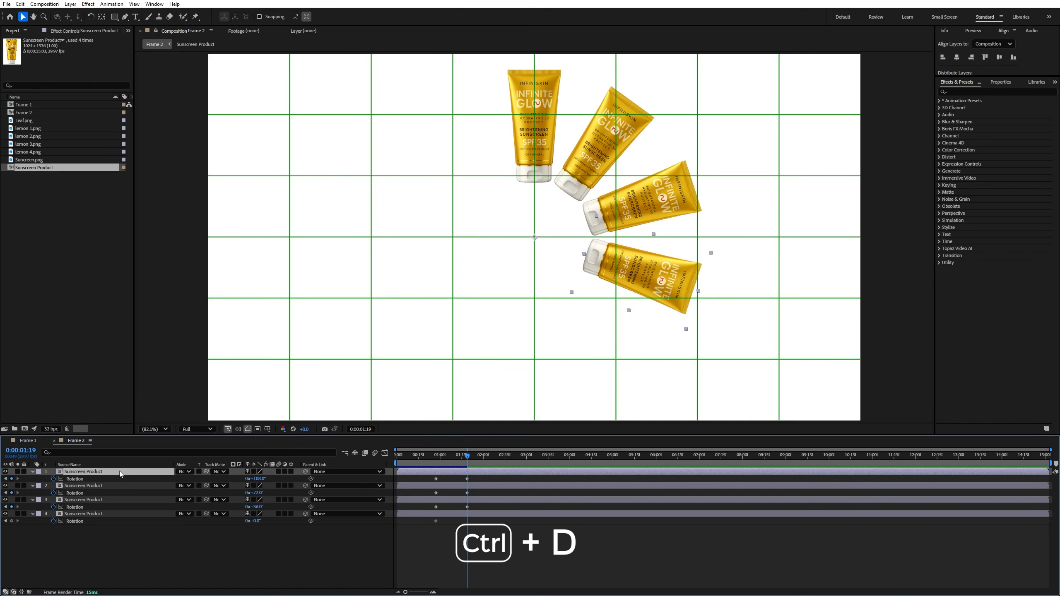
pyautogui.hotkey('ctrl', 'd')
pyautogui.press('u')
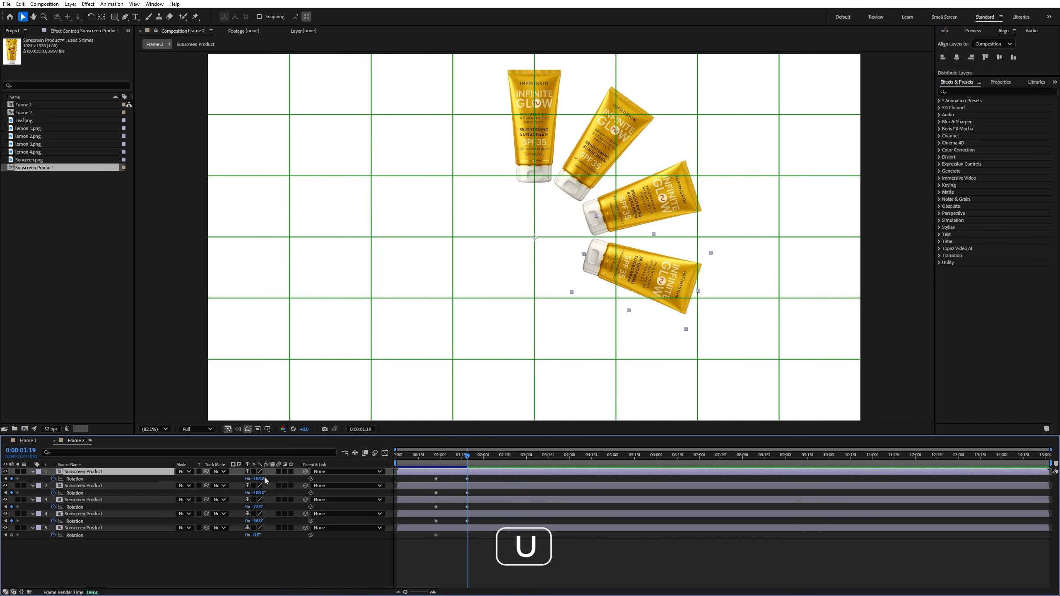
pyautogui.click(264, 478)
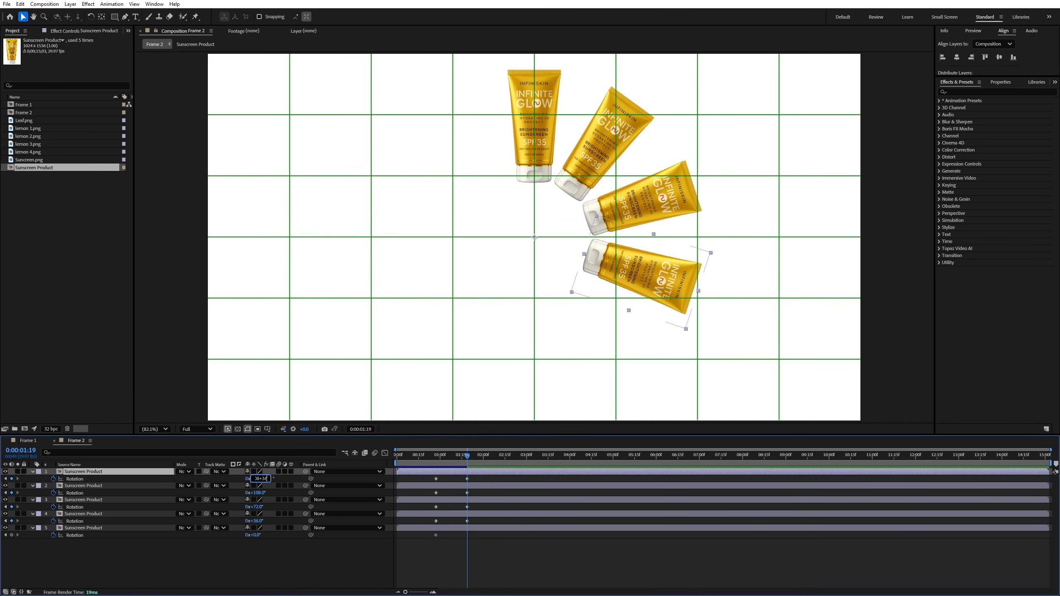
pyautogui.press('Return')
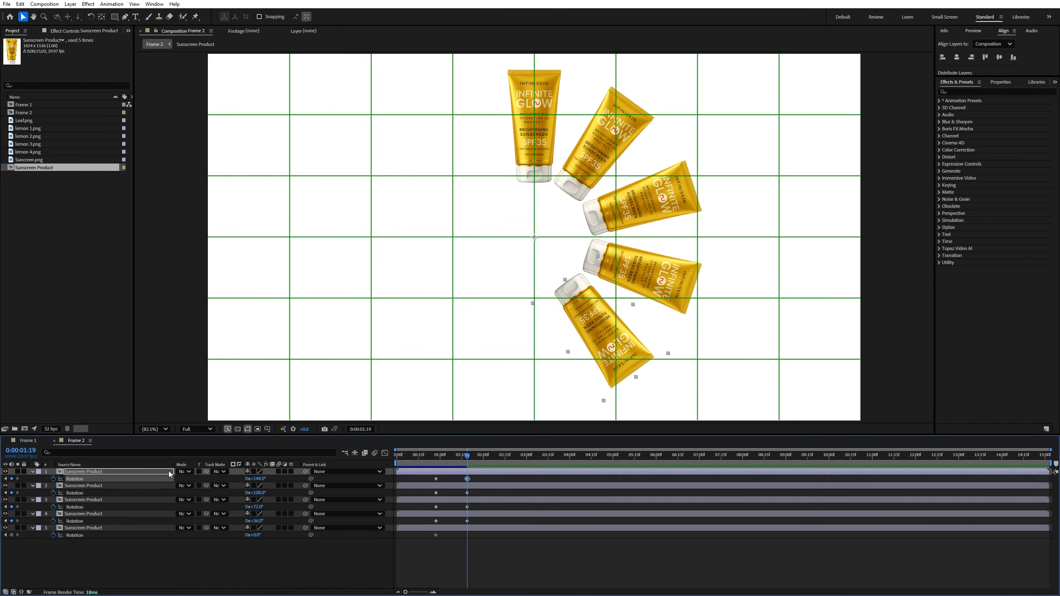
# Duplicate the 144° tube layer and add 36° to the new copy's Rotation for 180° at 0:00:01:19.
pyautogui.hotkey('ctrl', 'd')
pyautogui.click(263, 478)
pyautogui.write('+36')
pyautogui.press('Return')
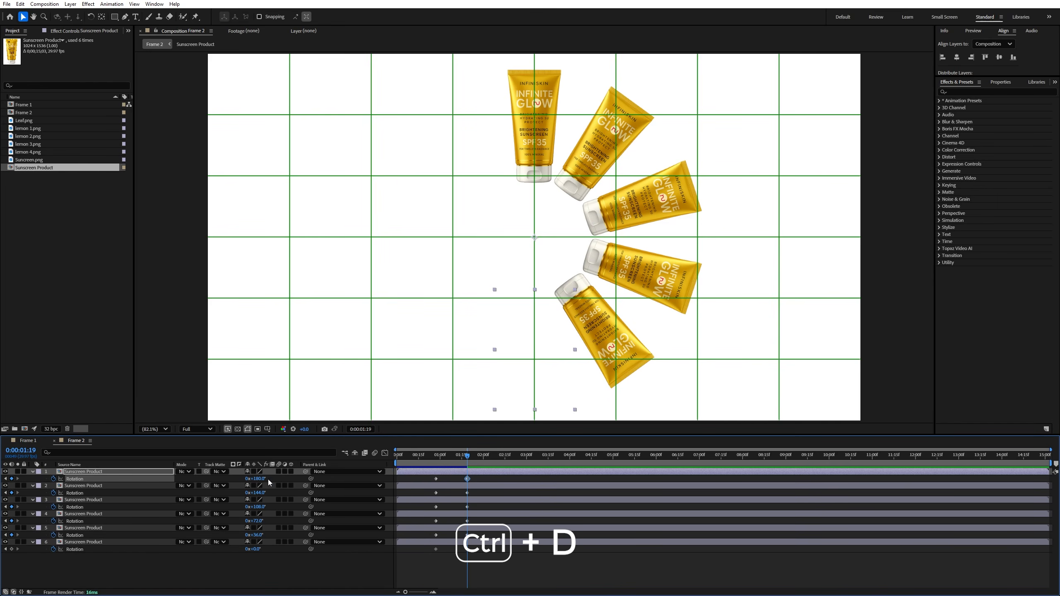
# Duplicate the 180° tube layer and add 36° to the new copy's Rotation for 216° at 0:00:01:19.
pyautogui.click(147, 474)
pyautogui.hotkey('ctrl', 'd')
pyautogui.press('u')
pyautogui.click(265, 479)
pyautogui.write('+36')
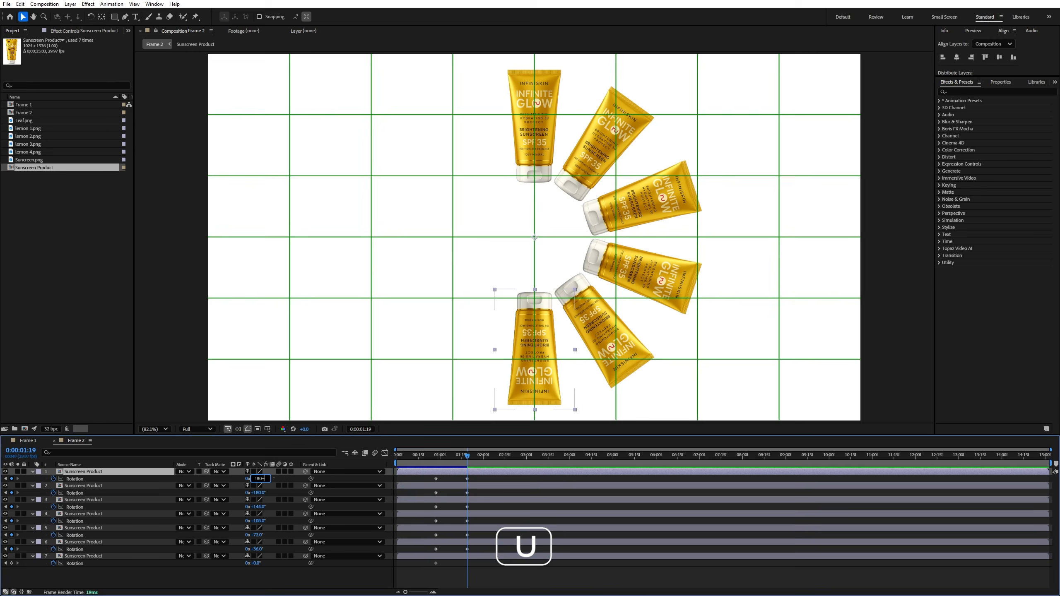
pyautogui.press('Return')
# Duplicate the 216° tube layer and add 36° to the new copy's Rotation for 252° at 0:00:01:19.
pyautogui.click(146, 472)
pyautogui.hotkey('ctrl', 'd')
pyautogui.click(255, 479)
pyautogui.write('+36')
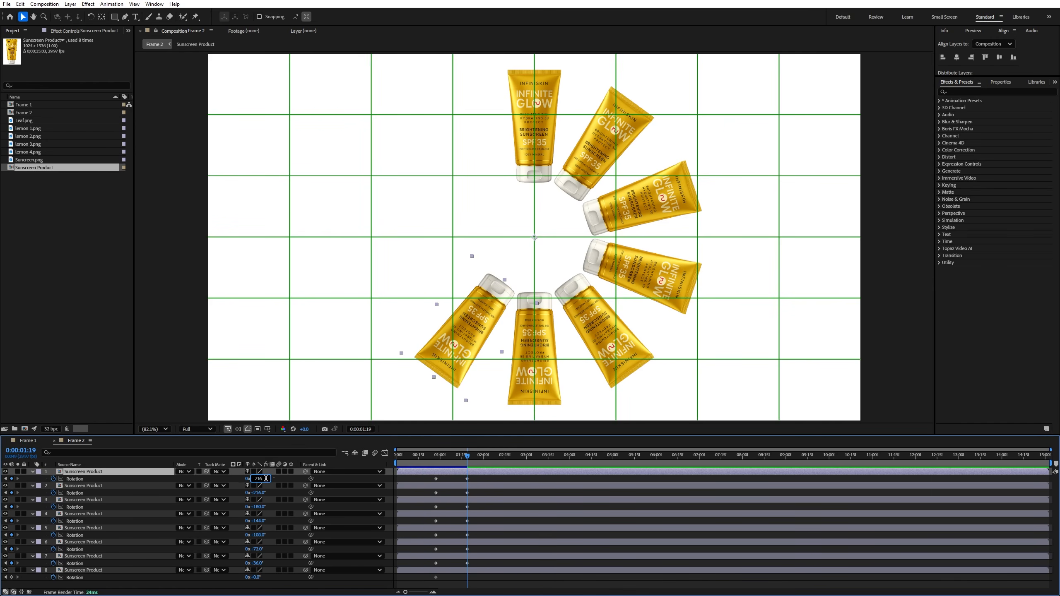
pyautogui.press('Return')
# Duplicate the 252° tube layer and add 36° to the new copy's Rotation for 288° at 0:00:01:19.
pyautogui.click(144, 472)
pyautogui.hotkey('ctrl', 'd')
pyautogui.click(266, 479)
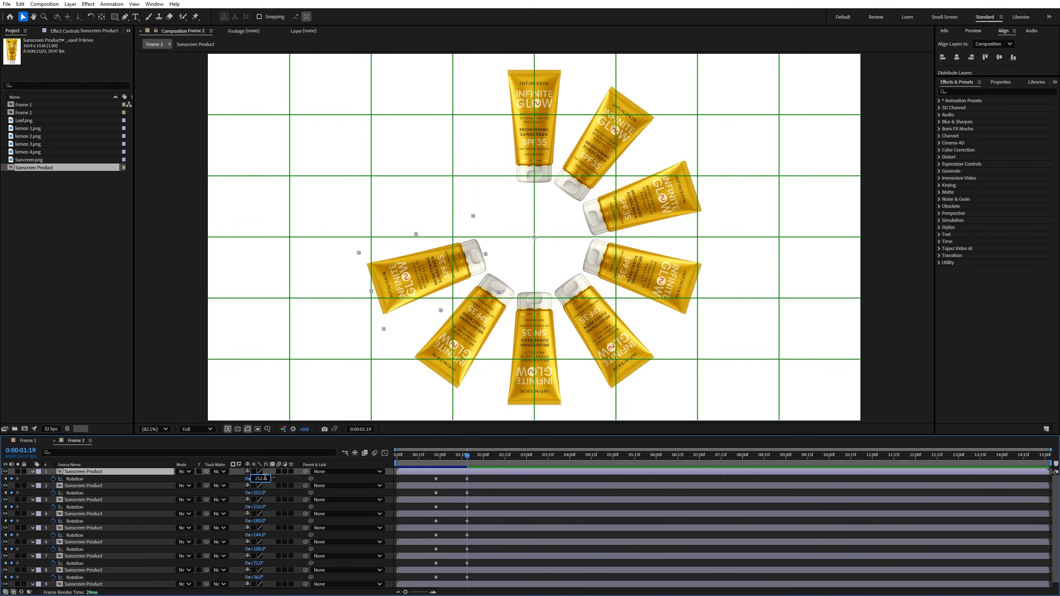
pyautogui.write('+36')
pyautogui.press('Return')
# Duplicate the 288° tube layer and set the new copy's Rotation to 324° at 0:00:01:19, completing the ring of tubes.
pyautogui.click(115, 473)
pyautogui.hotkey('ctrl', 'd')
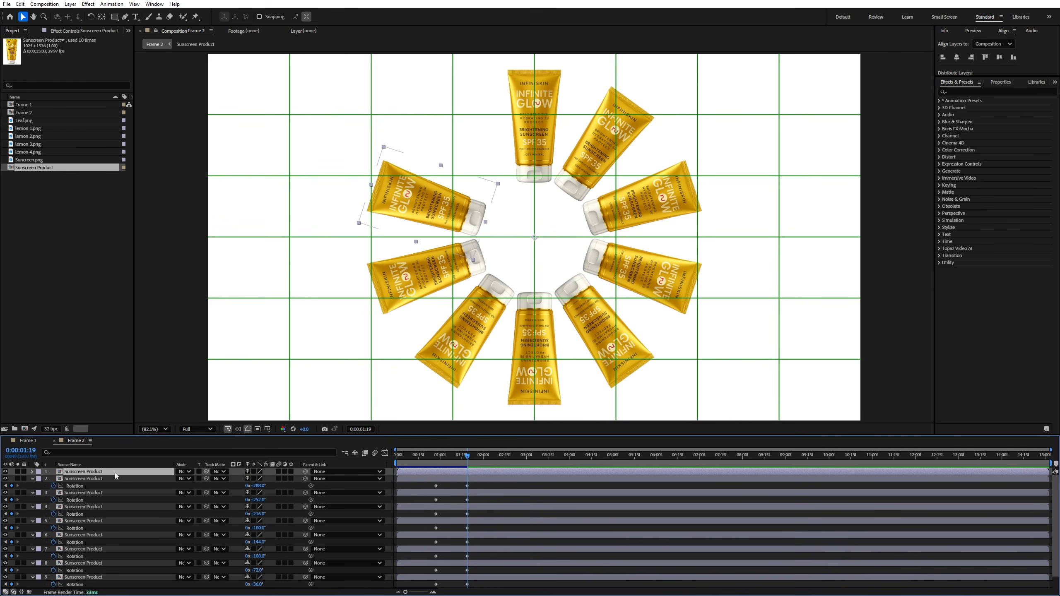
pyautogui.press('u')
pyautogui.click(266, 478)
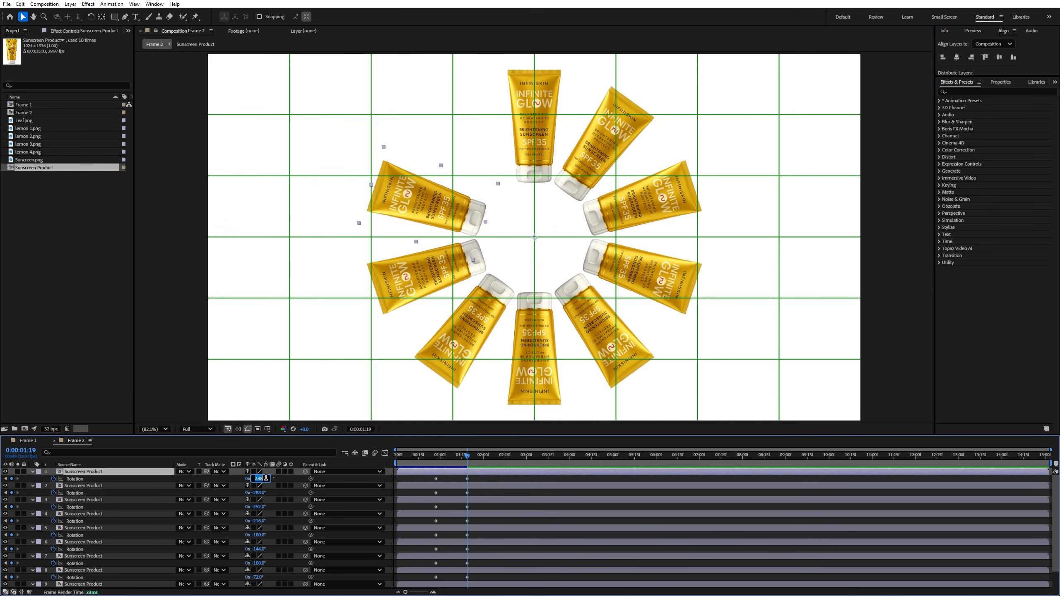
pyautogui.click(267, 479)
pyautogui.press('Return')
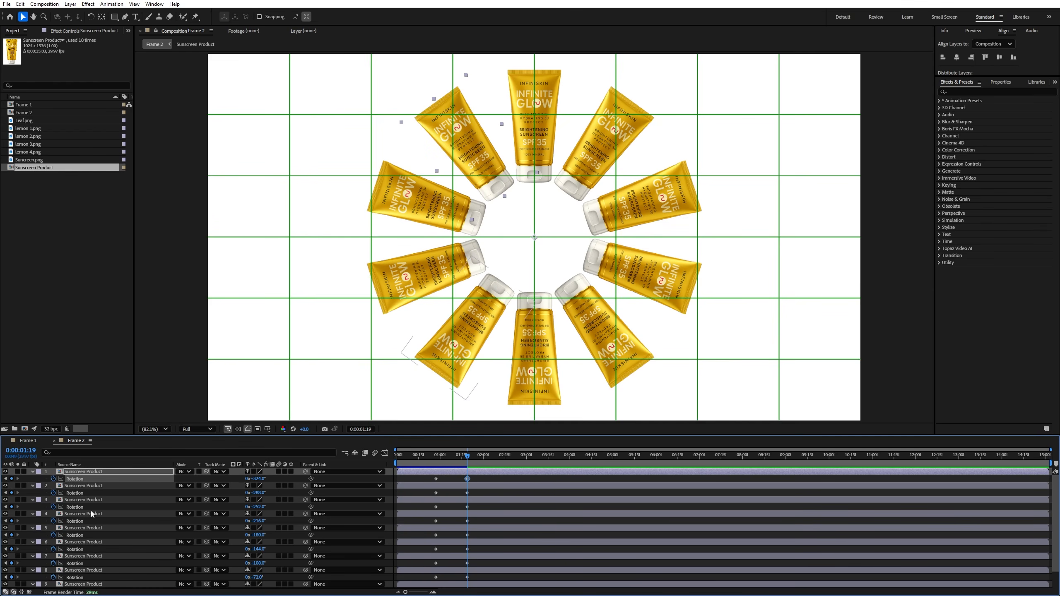
# Collapse all the Sunscreen Product layers and preview the tubes fanning out into a ring from 0:00:00:27.
pyautogui.hotkey('ctrl', 'a')
pyautogui.click(33, 472)
pyautogui.click(436, 461)
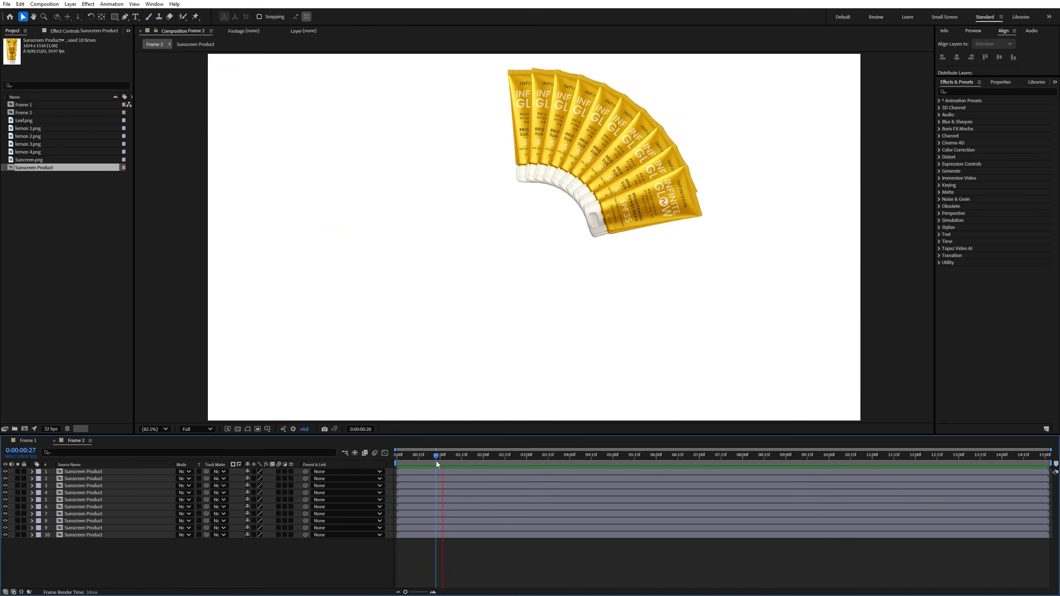
pyautogui.press('space')
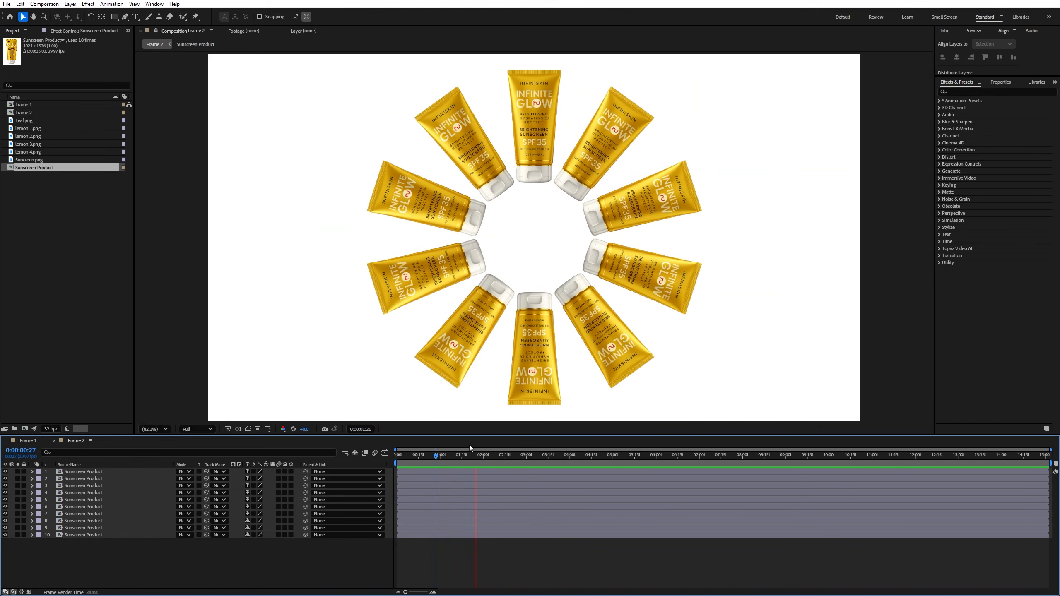
pyautogui.press('space')
# Reveal the Rotation keyframes of all Sunscreen Product layers and preview the fan-out.
pyautogui.moveTo(437, 555); pyautogui.dragTo(482, 459)
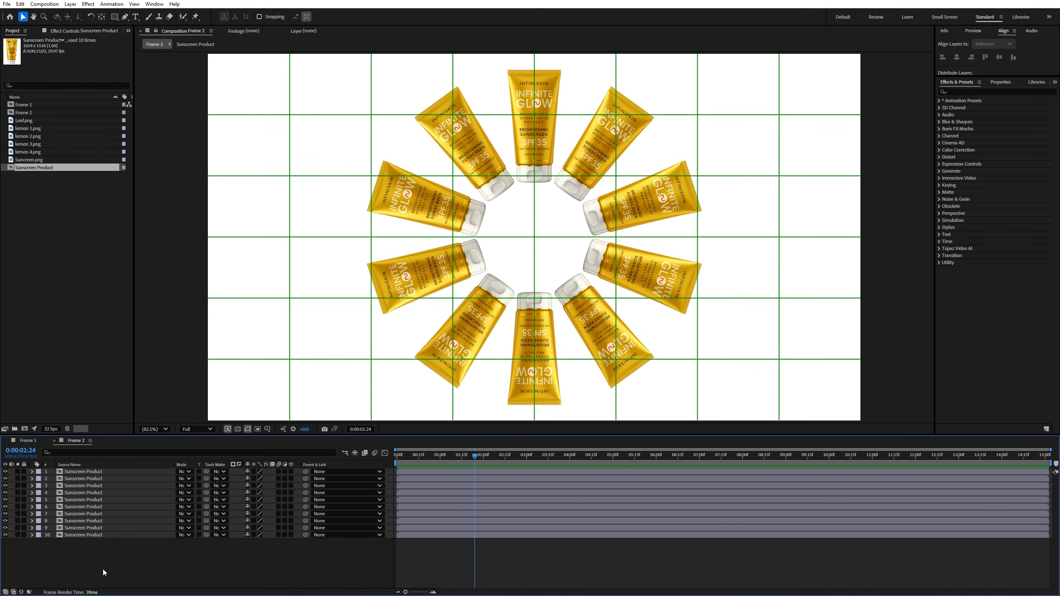
pyautogui.hotkey('ctrl', 'a')
pyautogui.press('u')
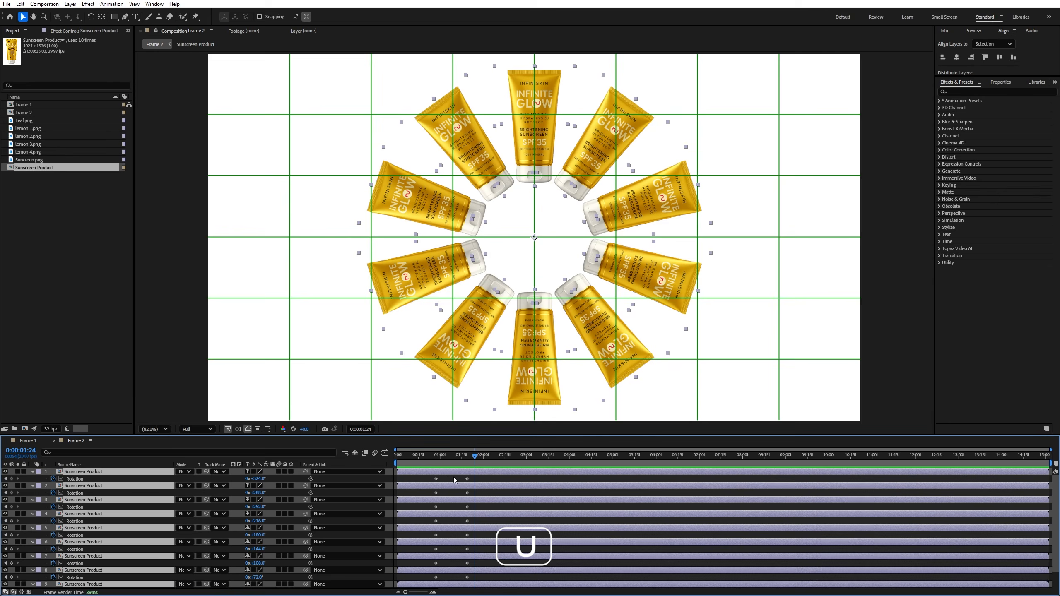
pyautogui.press('space')
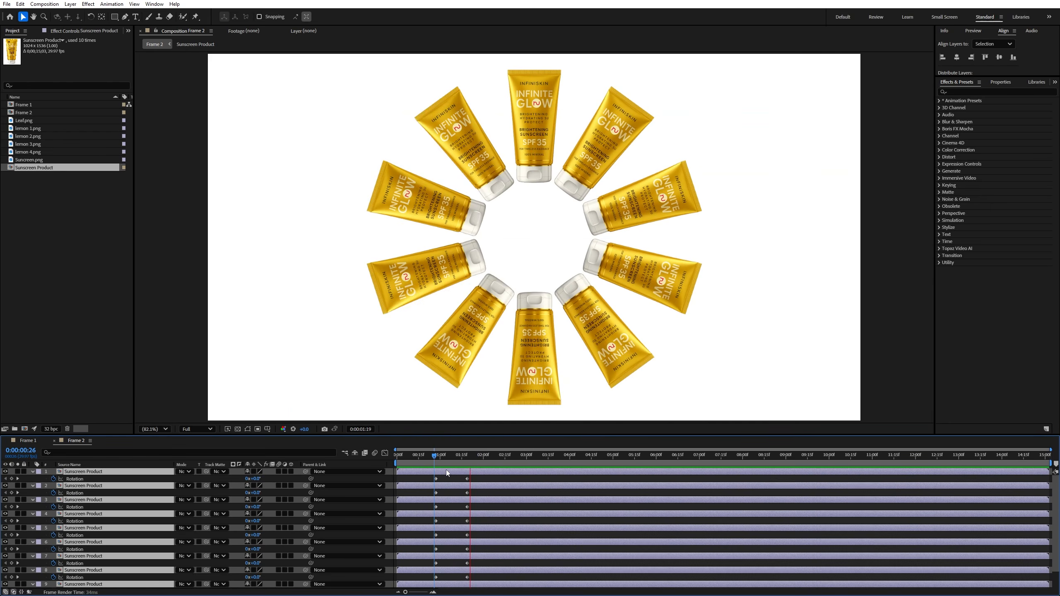
pyautogui.press('space')
# Slow the fan-out by moving all the tubes' end Rotation keyframes to 0:00:01:29, and preview the new timing.
pyautogui.moveTo(464, 438); pyautogui.dragTo(484, 518)
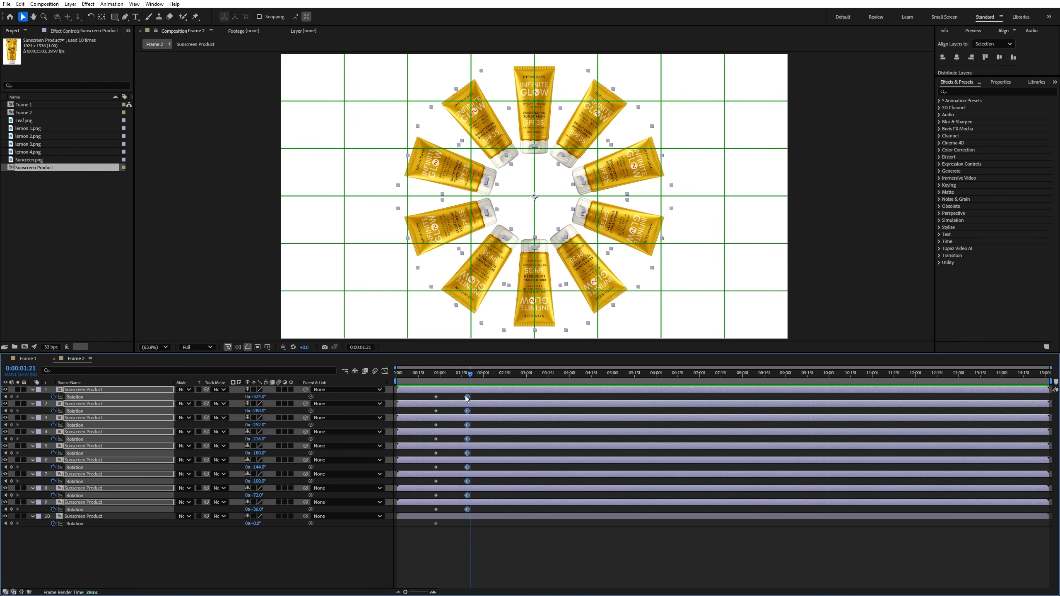
pyautogui.click(480, 397)
pyautogui.moveTo(460, 396); pyautogui.dragTo(464, 515)
pyautogui.moveTo(479, 511); pyautogui.dragTo(483, 511)
pyautogui.click(433, 379)
pyautogui.press('space')
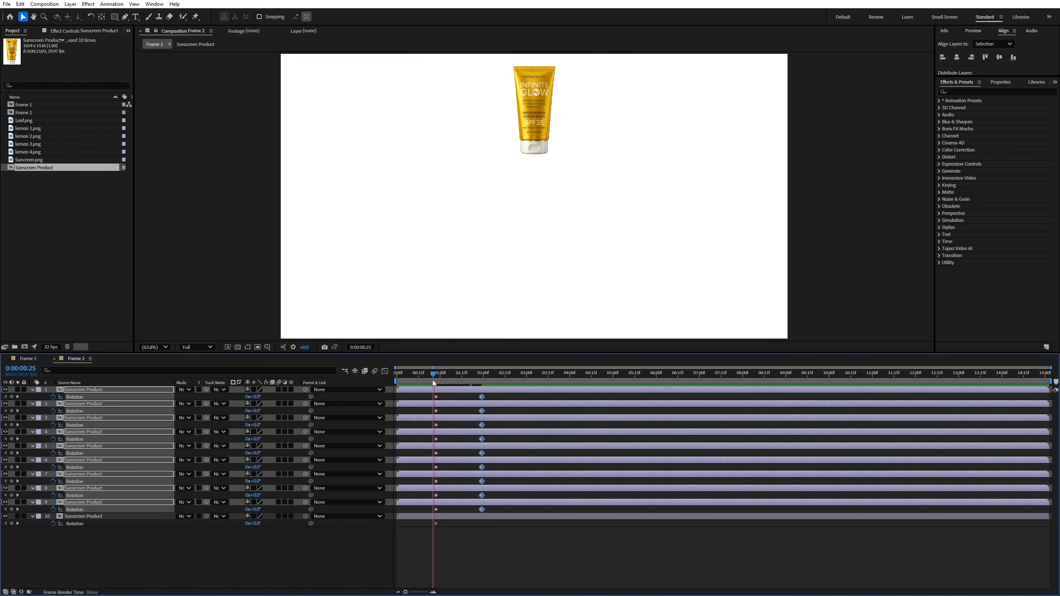
pyautogui.press('space')
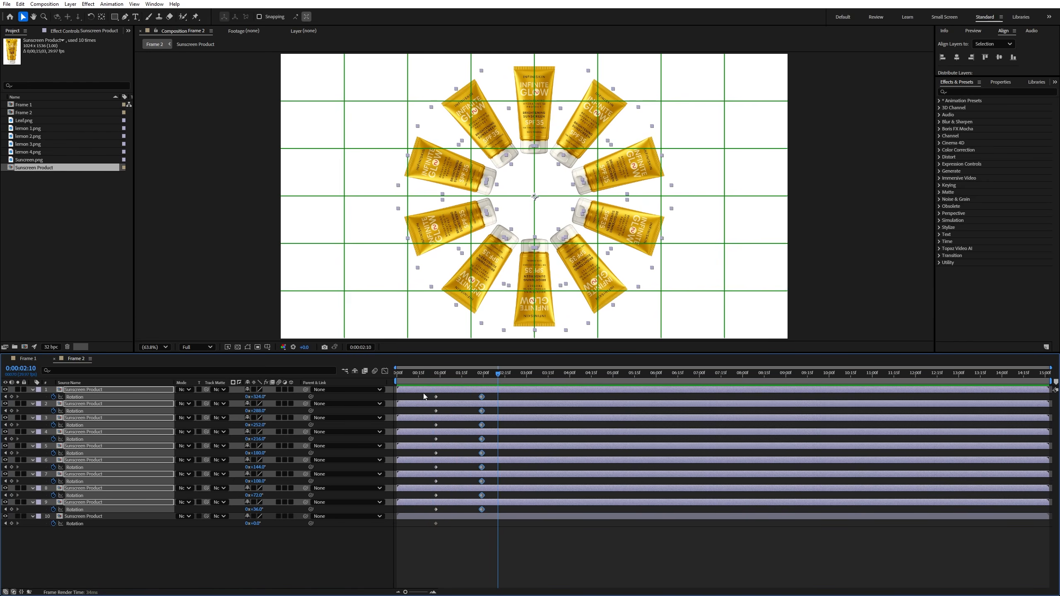
# Apply Easy Ease to all the Rotation keyframes of the tube layers and preview the eased fan-out.
pyautogui.moveTo(423, 394); pyautogui.dragTo(497, 528)
pyautogui.press('F9')
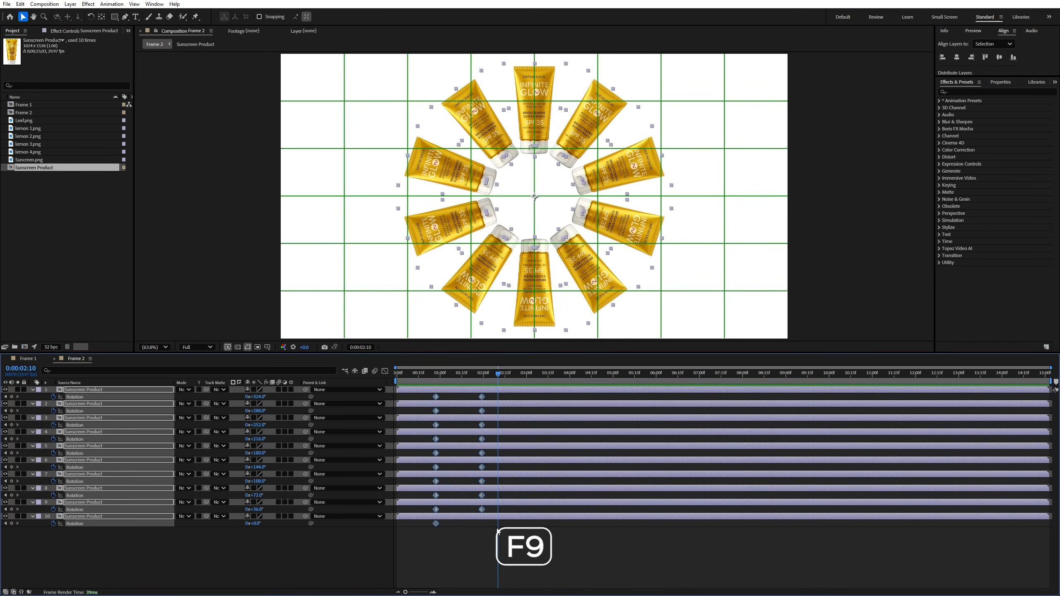
pyautogui.click(434, 375)
pyautogui.press('space')
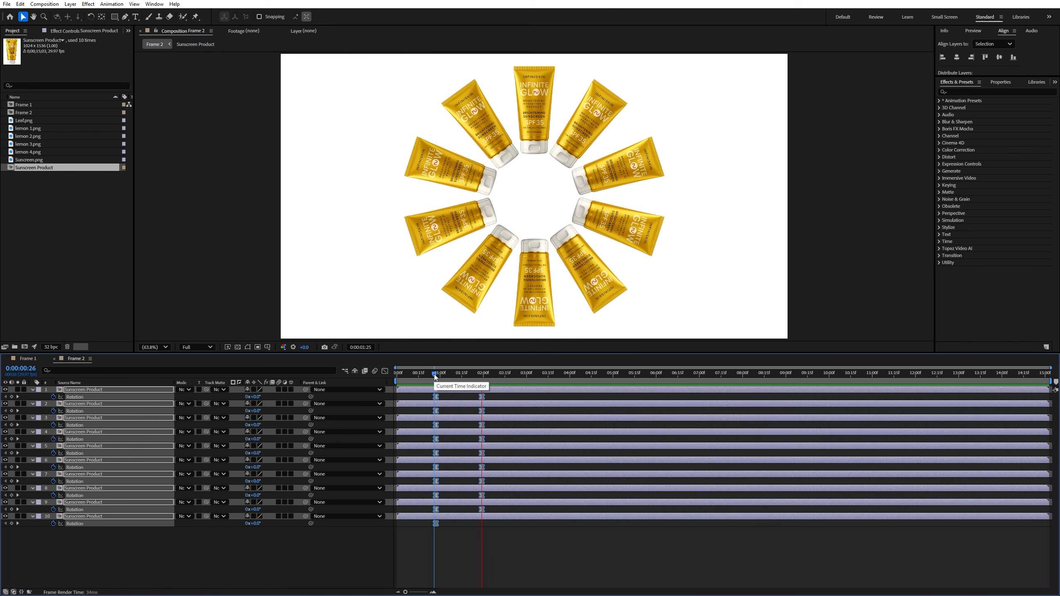
pyautogui.press('space')
pyautogui.click(434, 374)
pyautogui.press('space')
pyautogui.press('space')
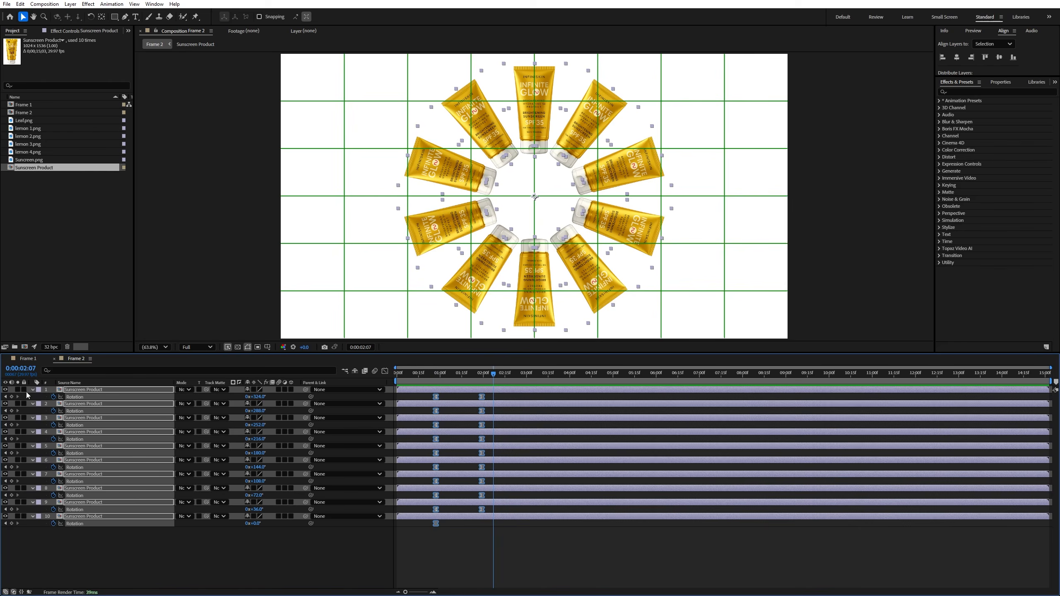
# Collapse the tube layers, add a null object and rename it Product Controller.
pyautogui.click(33, 390)
pyautogui.click(108, 533)
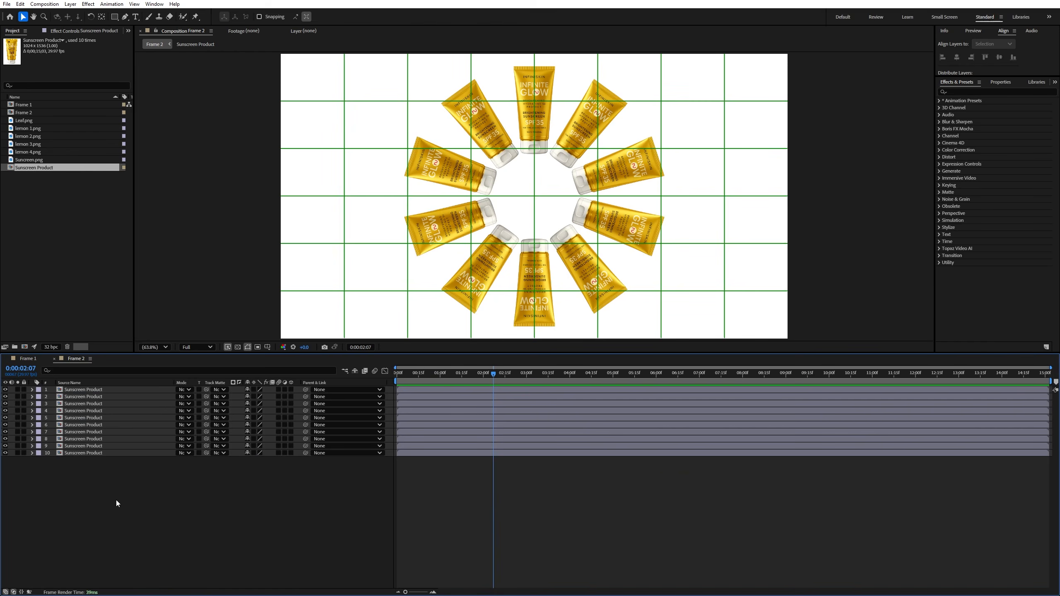
pyautogui.rightClick(117, 502)
pyautogui.moveTo(156, 400)
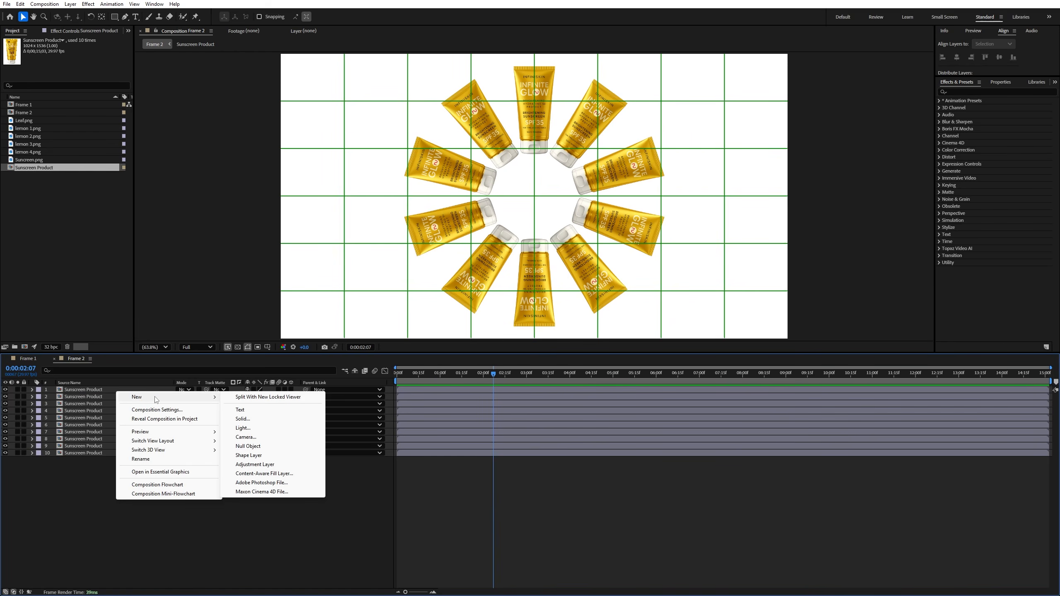
pyautogui.click(248, 446)
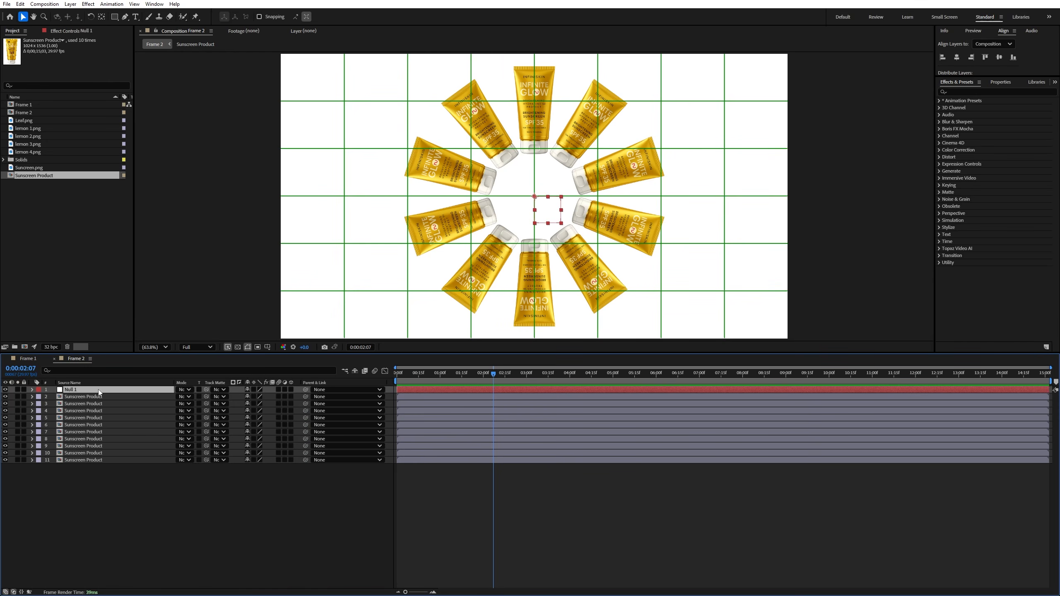
pyautogui.press('Return')
pyautogui.write('C')
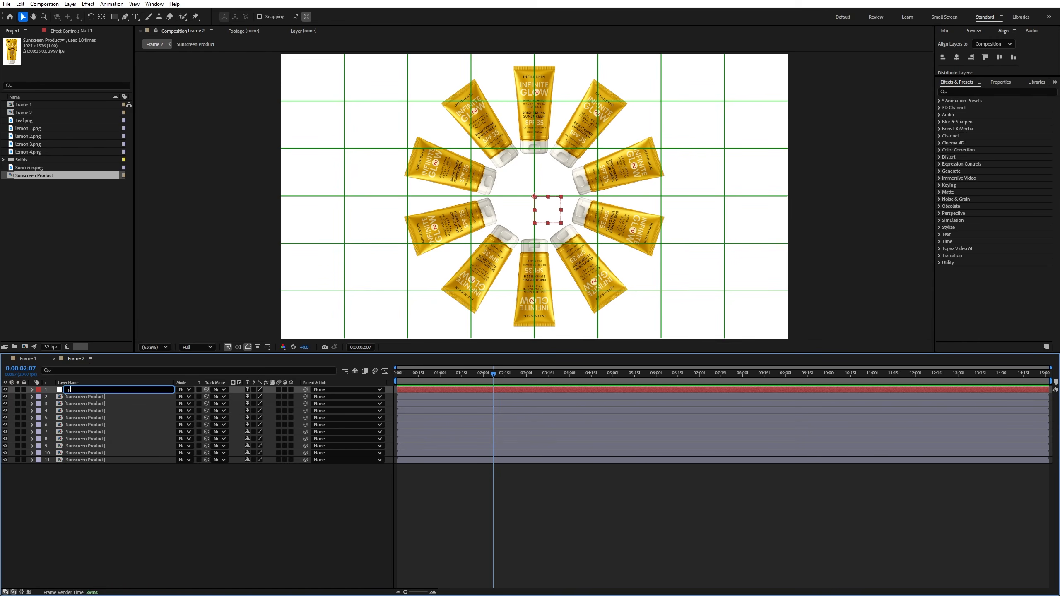
pyautogui.write('roduct Controller')
pyautogui.press('Return')
# Parent all ten Sunscreen Product layers to the Product Controller null.
pyautogui.moveTo(73, 514); pyautogui.dragTo(103, 401)
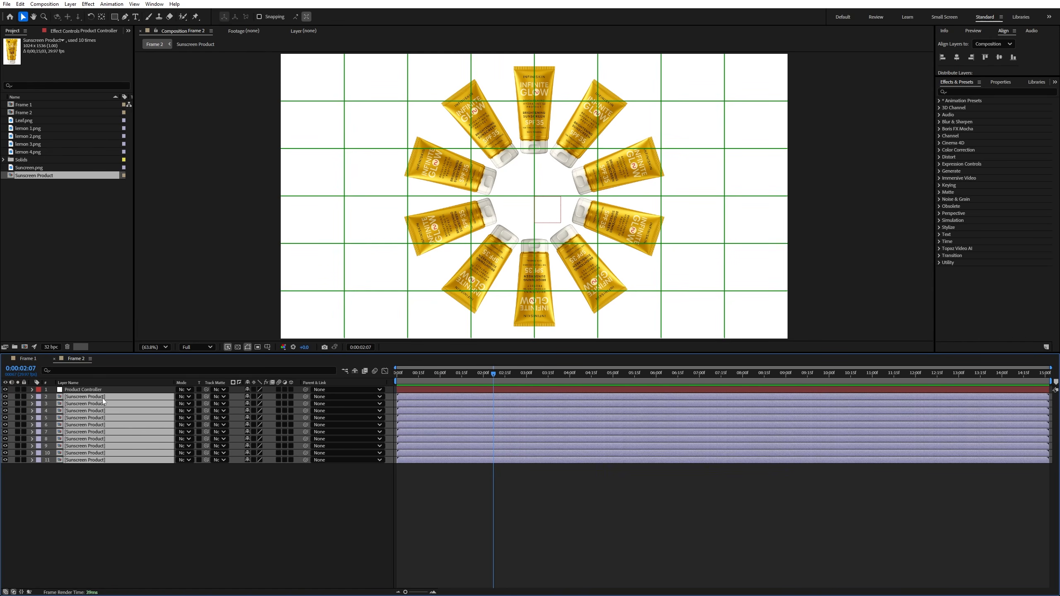
pyautogui.moveTo(306, 397); pyautogui.dragTo(83, 390)
pyautogui.click(83, 390)
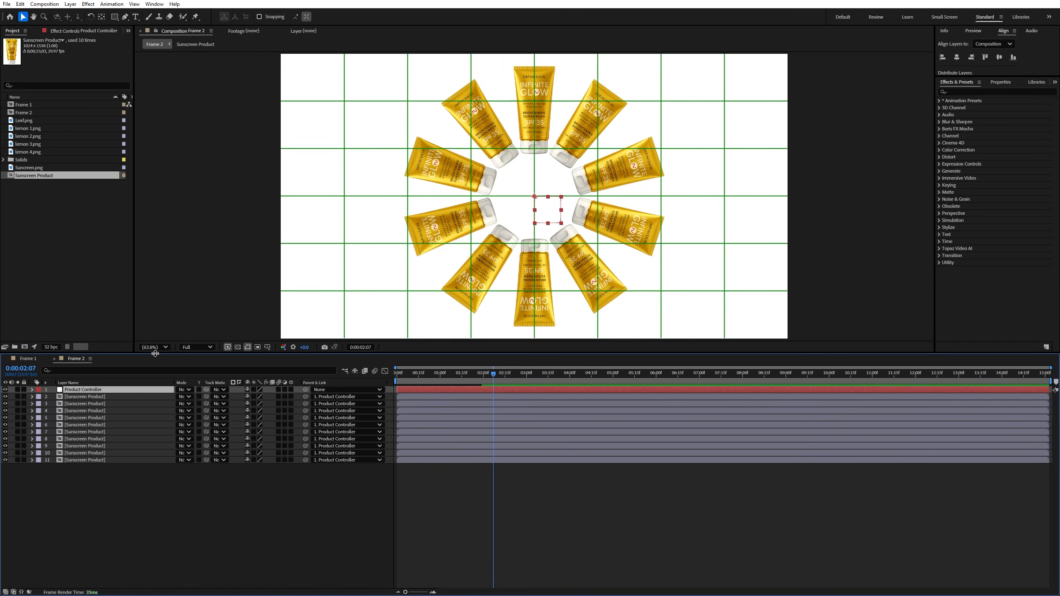
# Add Rotation and Scale keyframes to Product Controller at 0:00:01:29, in line with the tubes' end Rotation keyframe, and show both.
pyautogui.moveTo(155, 354); pyautogui.dragTo(158, 417)
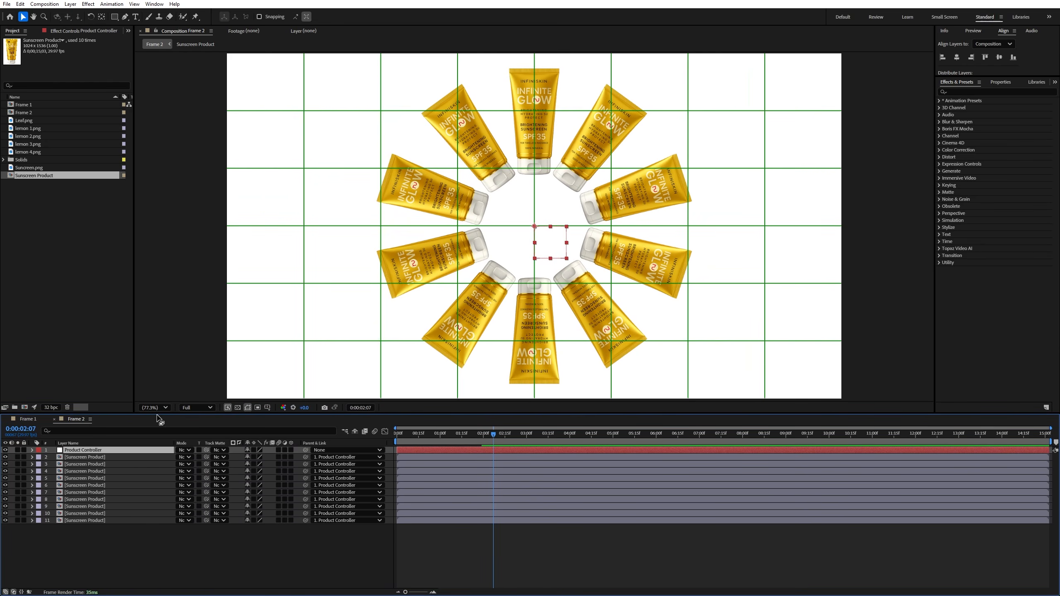
pyautogui.click(108, 459)
pyautogui.press('u')
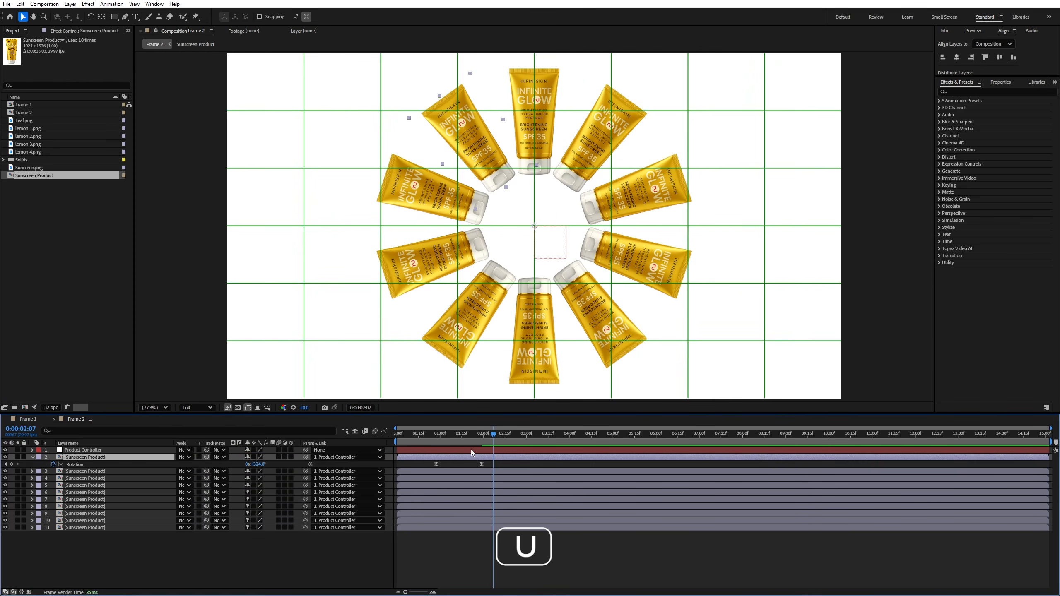
pyautogui.moveTo(478, 436); pyautogui.dragTo(482, 442)
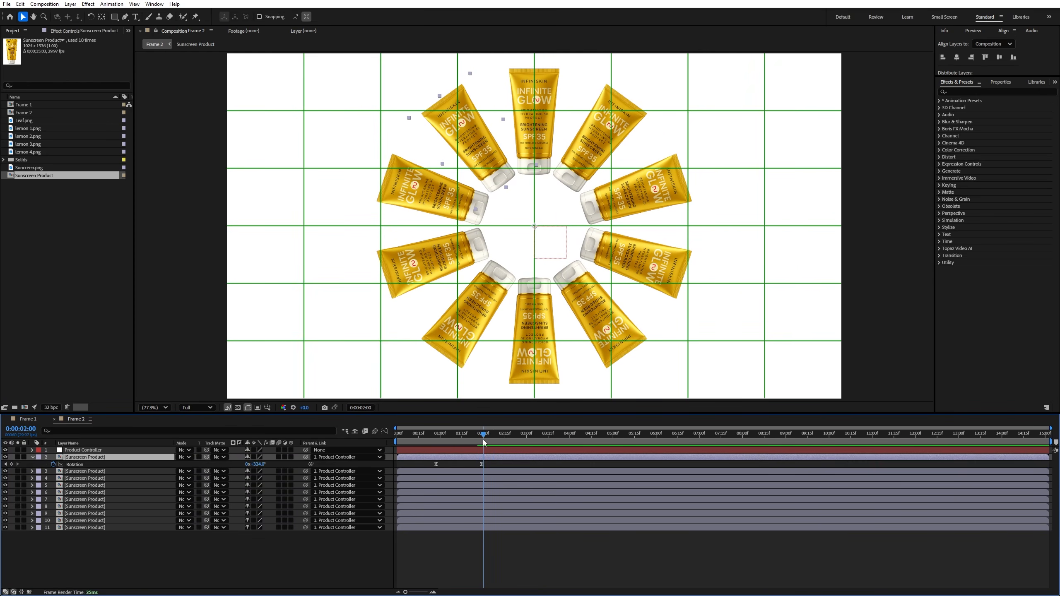
pyautogui.click(482, 451)
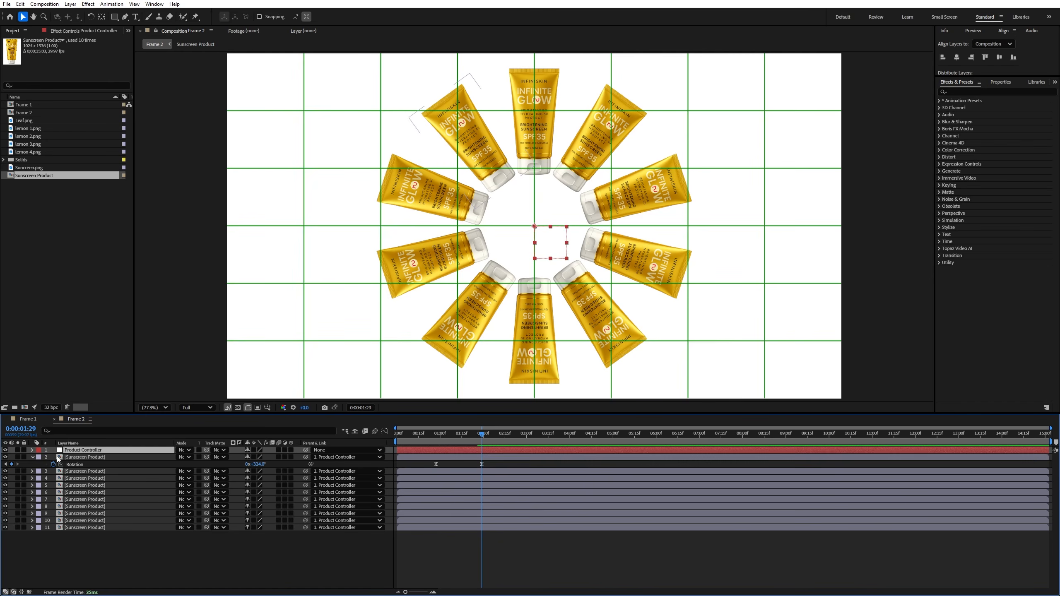
pyautogui.press('r')
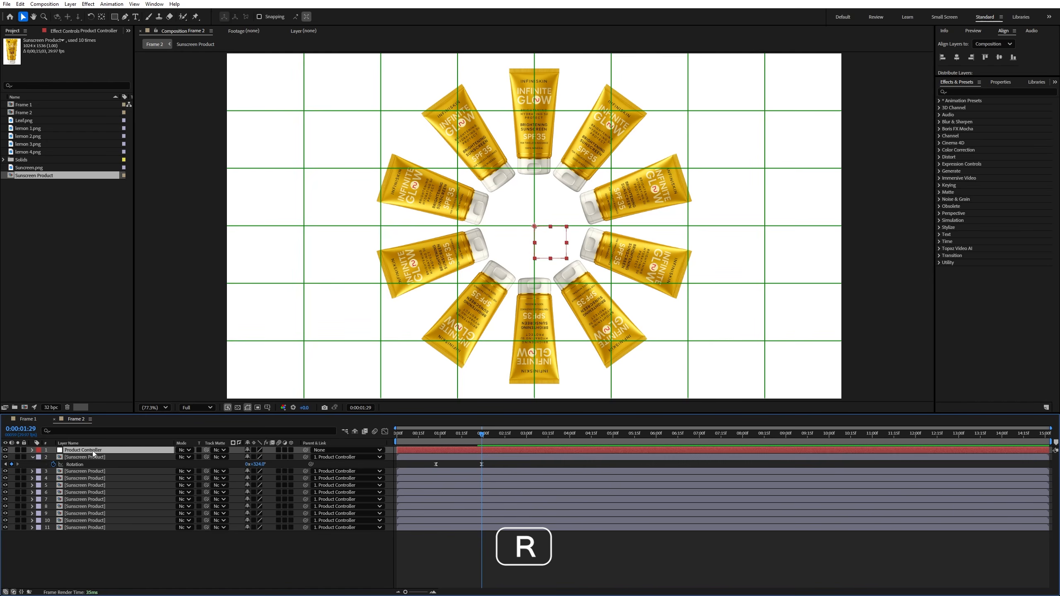
pyautogui.click(53, 459)
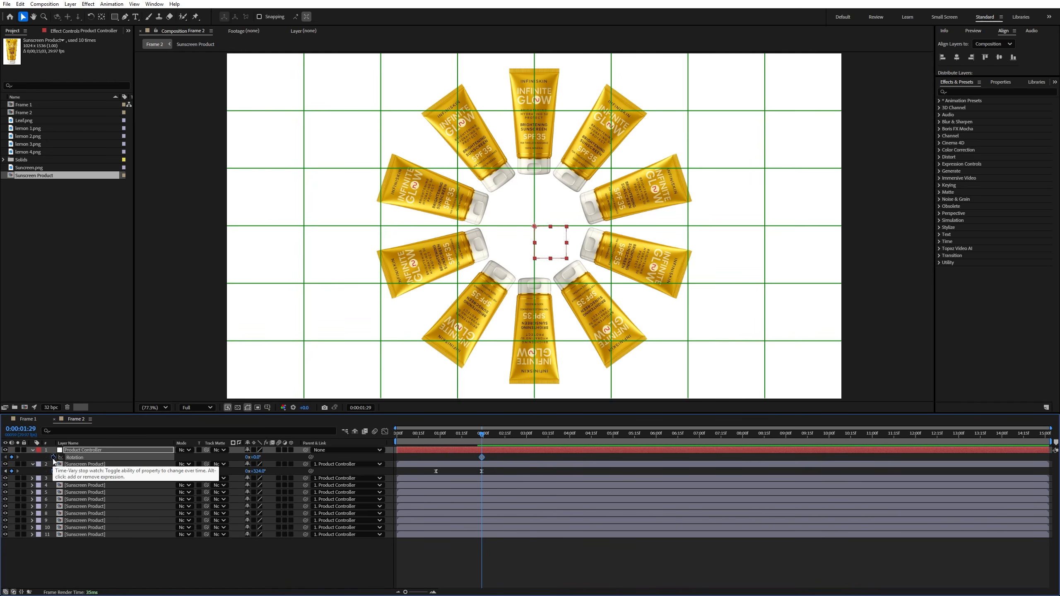
pyautogui.press('s')
pyautogui.click(53, 458)
pyautogui.press('u')
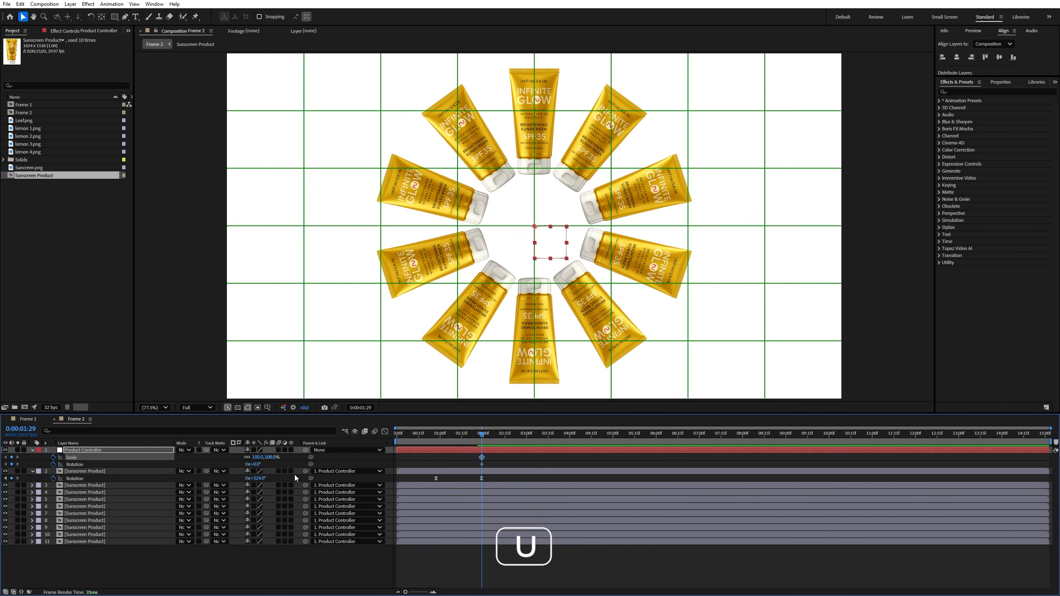
# Set Product Controller's Scale to about 300% at 0:00:04:00 and turn off the proportional grid.
pyautogui.moveTo(503, 435); pyautogui.dragTo(569, 437)
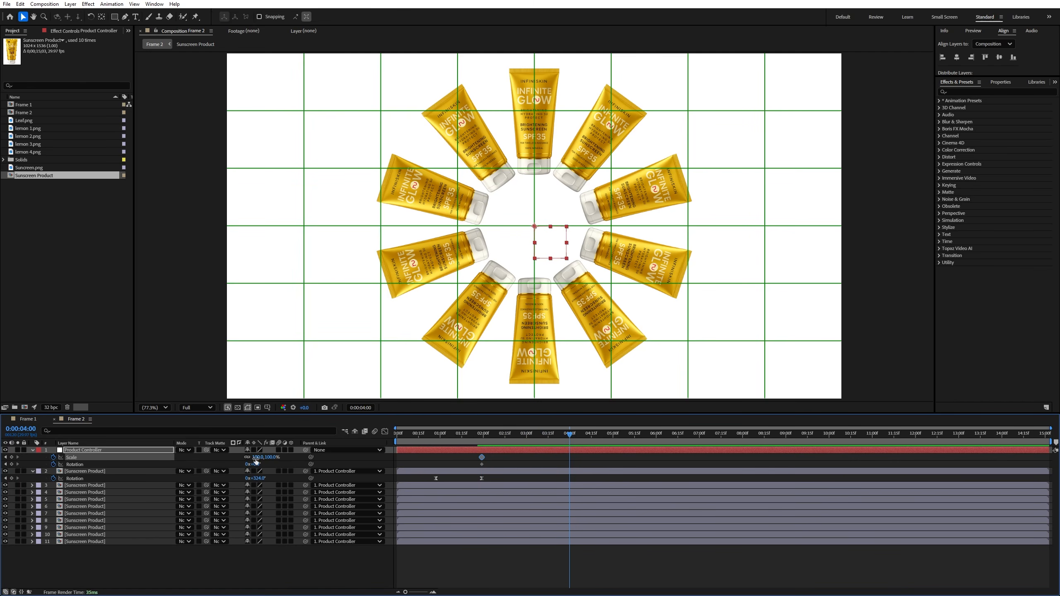
pyautogui.moveTo(263, 458); pyautogui.dragTo(353, 470)
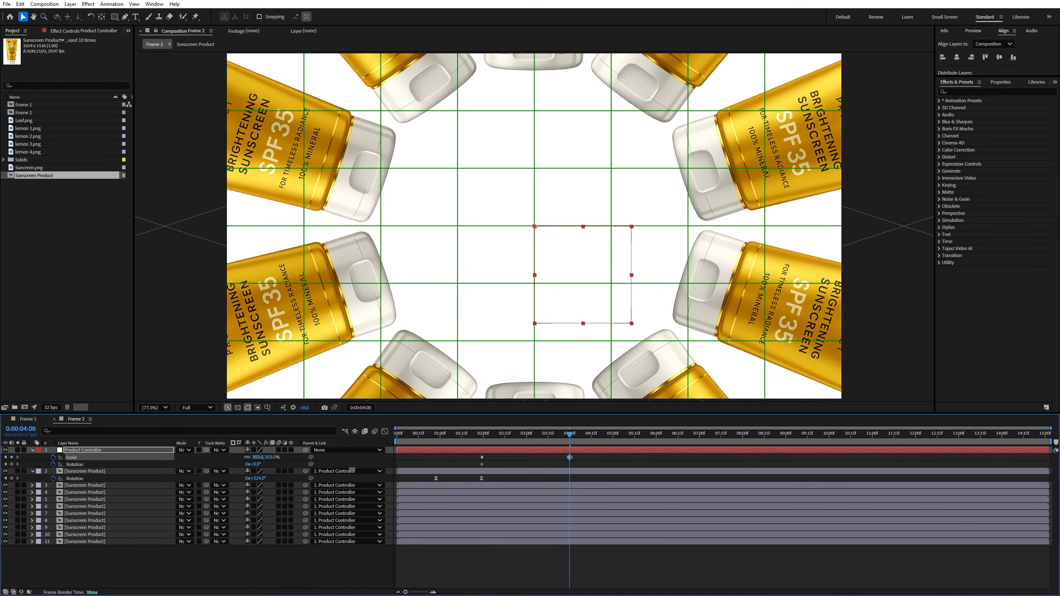
pyautogui.click(268, 407)
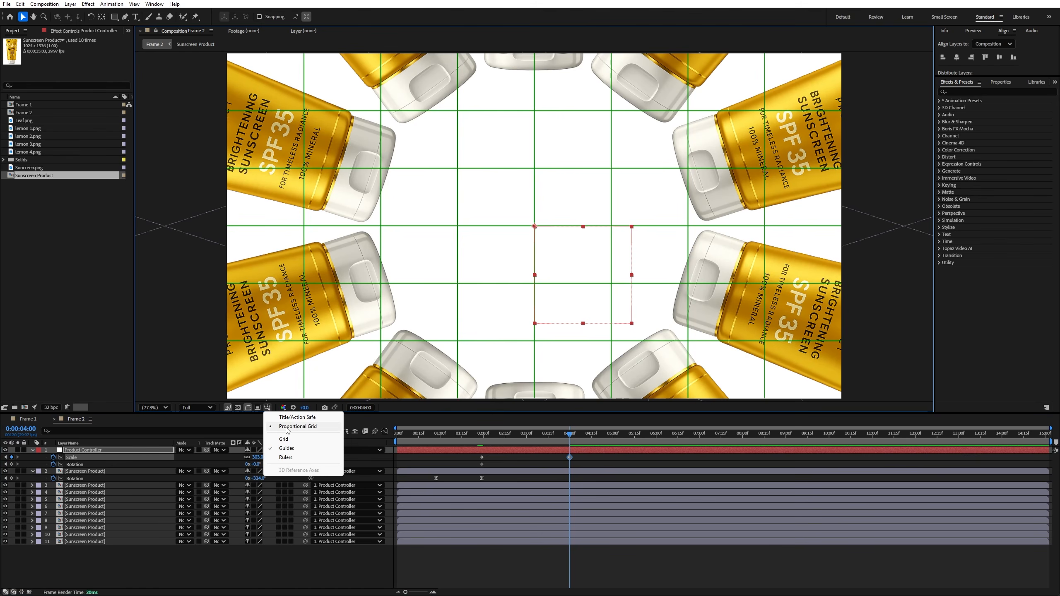
pyautogui.click(306, 430)
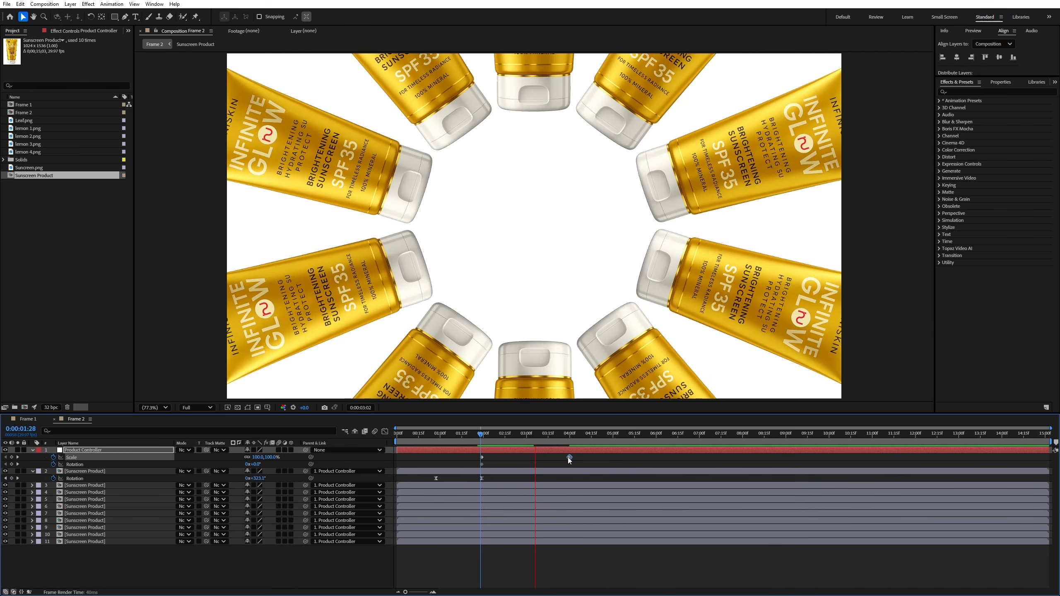
# Move Product Controller's second Scale keyframe earlier to about 0:00:03:10 and preview the faster zoom.
pyautogui.press('space')
pyautogui.moveTo(569, 457); pyautogui.dragTo(541, 458)
pyautogui.click(482, 435)
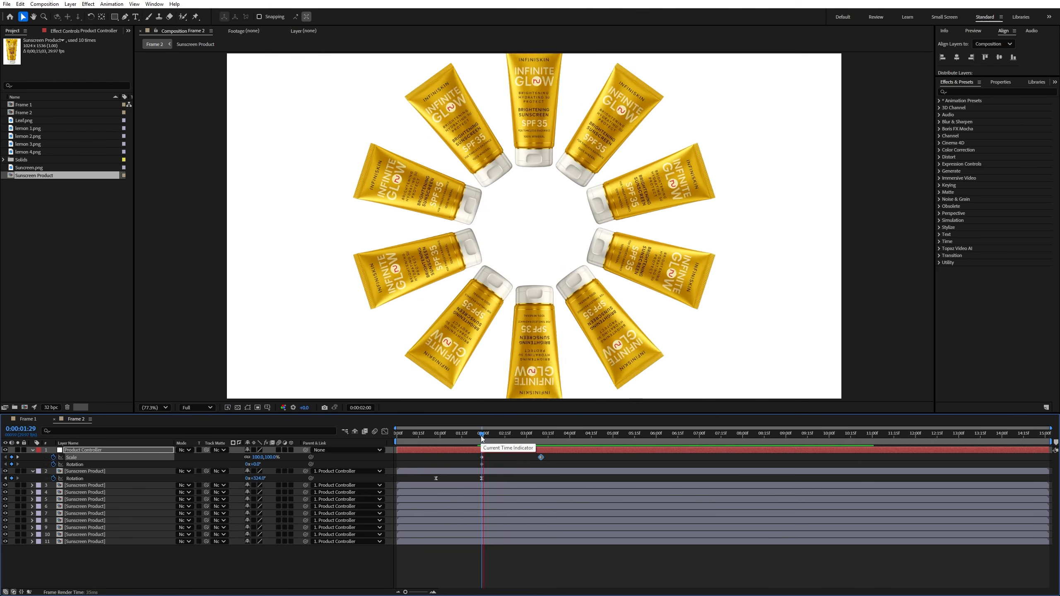
pyautogui.press('space')
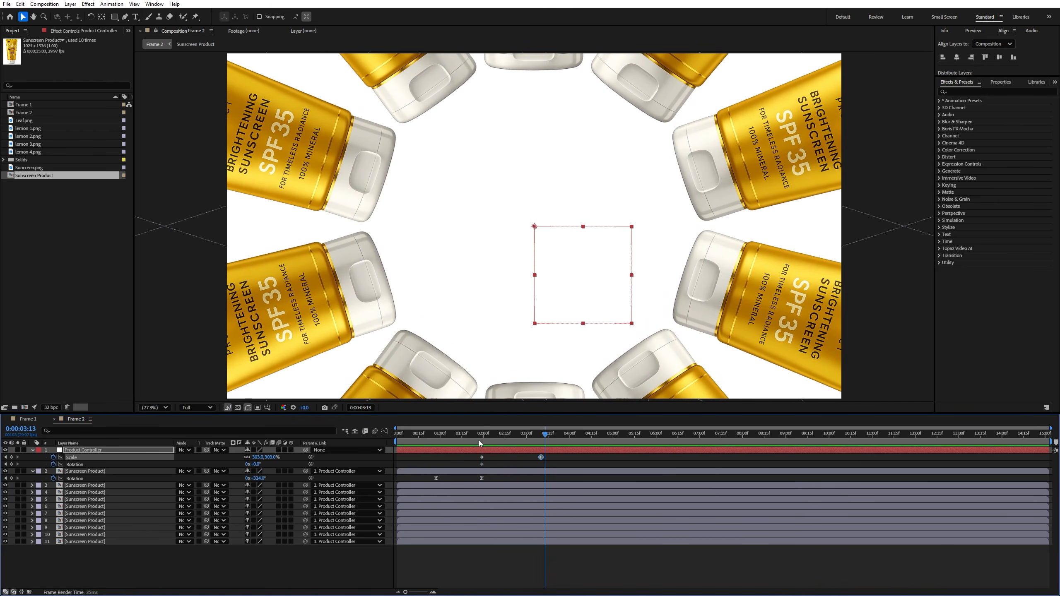
# Set Product Controller's Rotation to 1x+0.0° at 0:00:15:02 and preview the spinning ring from about 0:00:01:28.
pyautogui.moveTo(522, 437); pyautogui.dragTo(1047, 438)
pyautogui.click(247, 464)
pyautogui.write('1')
pyautogui.press('Tab')
pyautogui.press('Return')
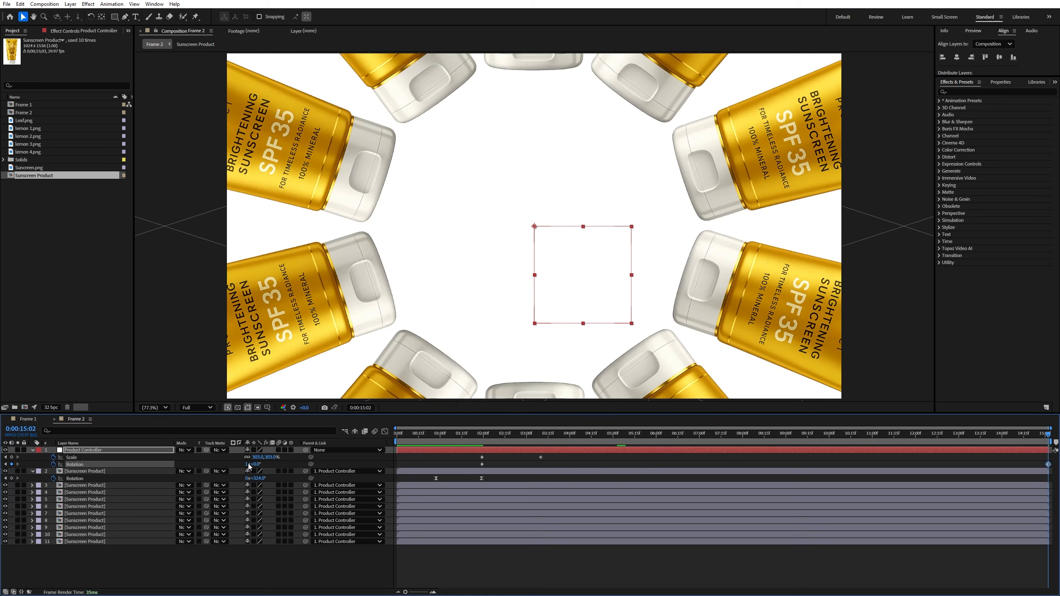
pyautogui.click(481, 436)
pyautogui.press('space')
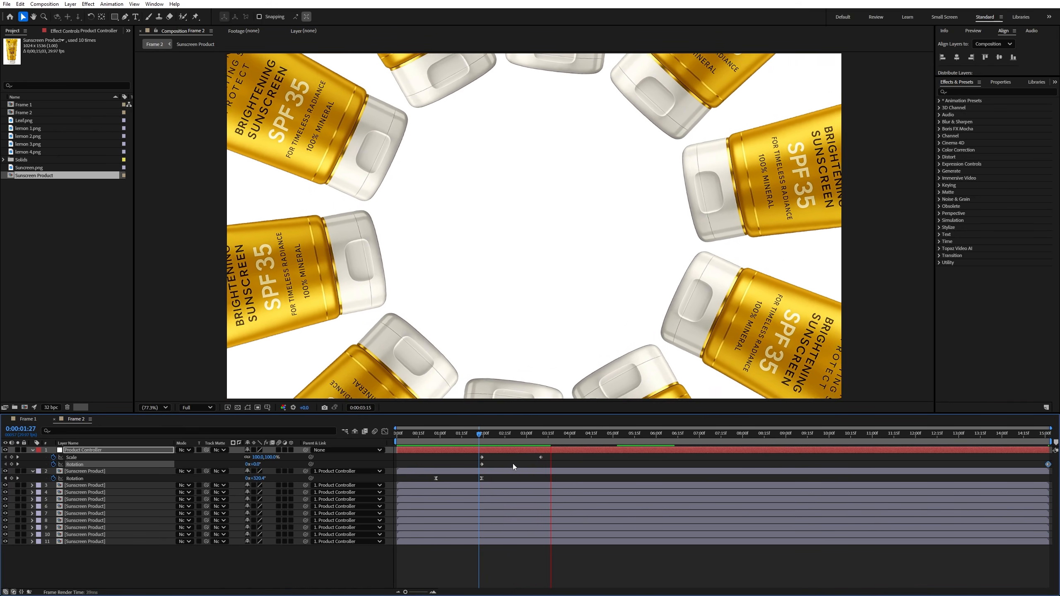
pyautogui.click(481, 437)
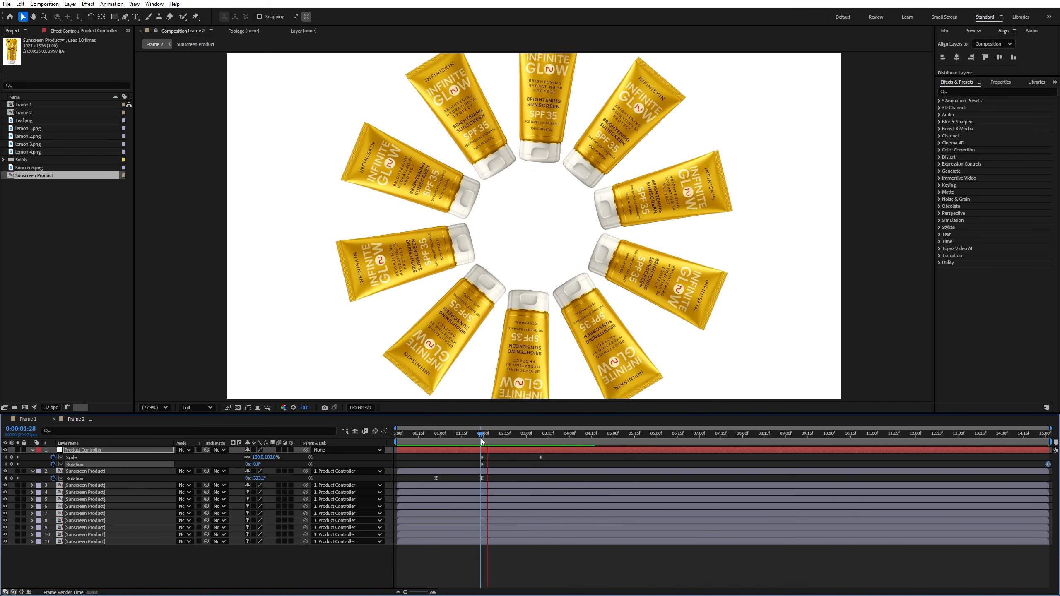
pyautogui.press('space')
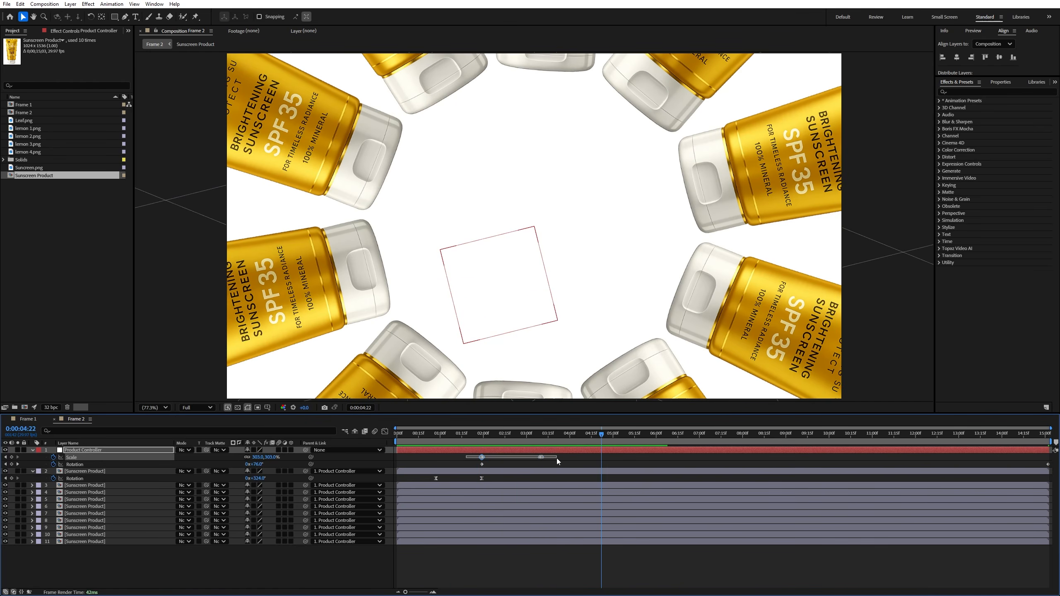
# Apply Easy Ease to Product Controller's two Scale keyframes and preview the eased zoom with the spin.
pyautogui.press('F9')
pyautogui.click(475, 436)
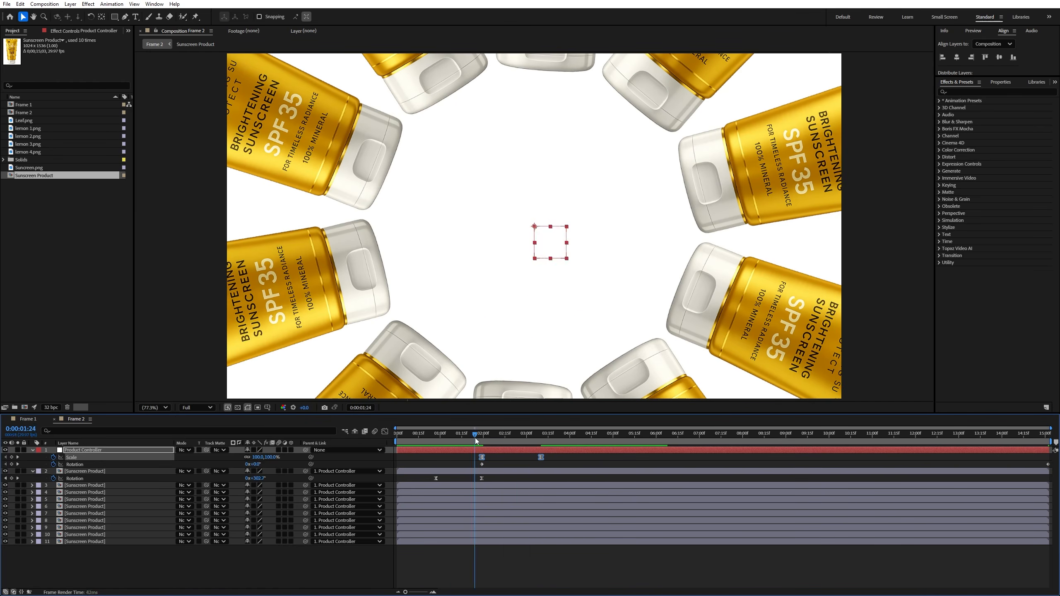
pyautogui.press('space')
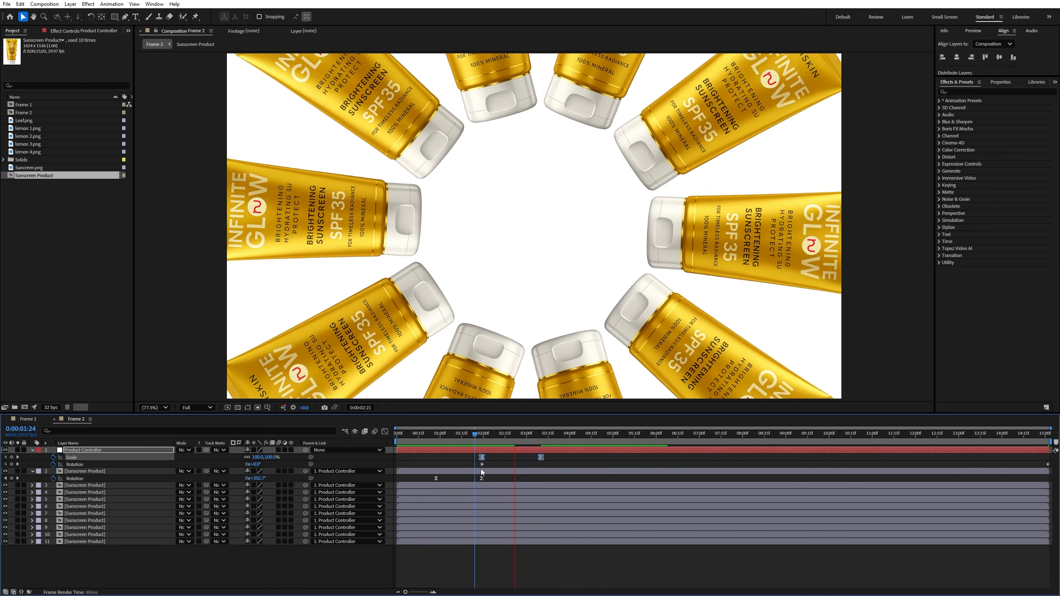
pyautogui.click(478, 439)
pyautogui.press('space')
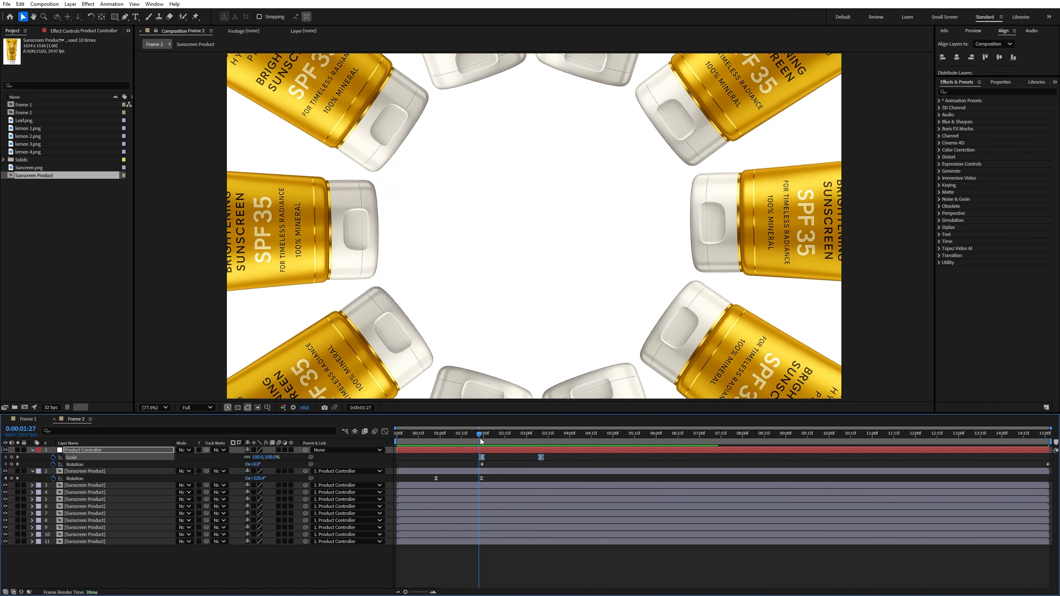
# Preview the eased ring zoom and spin and collapse the properties of Product Controller and the first Sunscreen Product layer.
pyautogui.press('space')
pyautogui.click(34, 450)
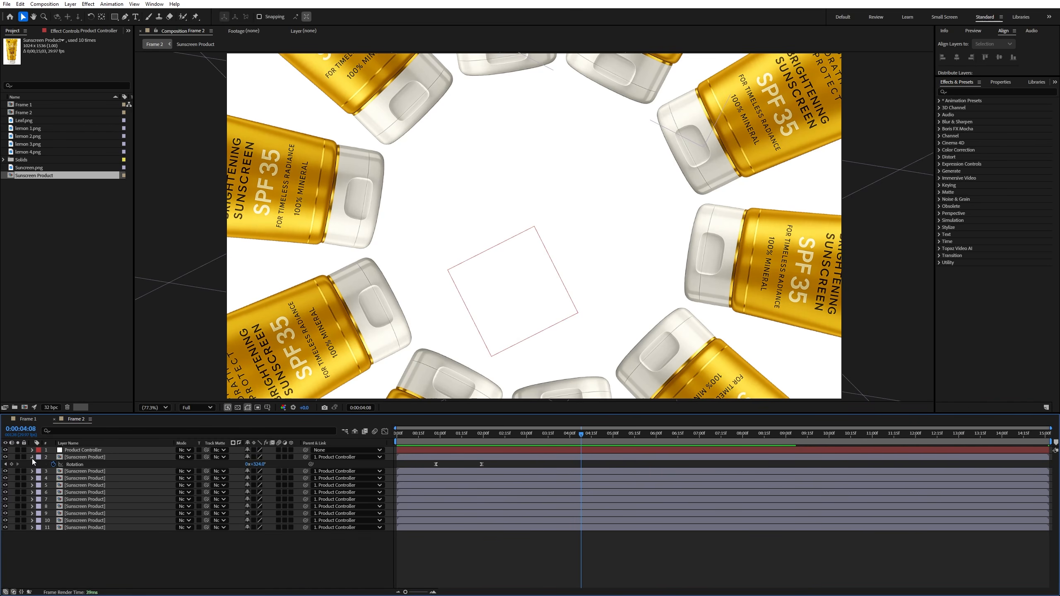
pyautogui.click(32, 458)
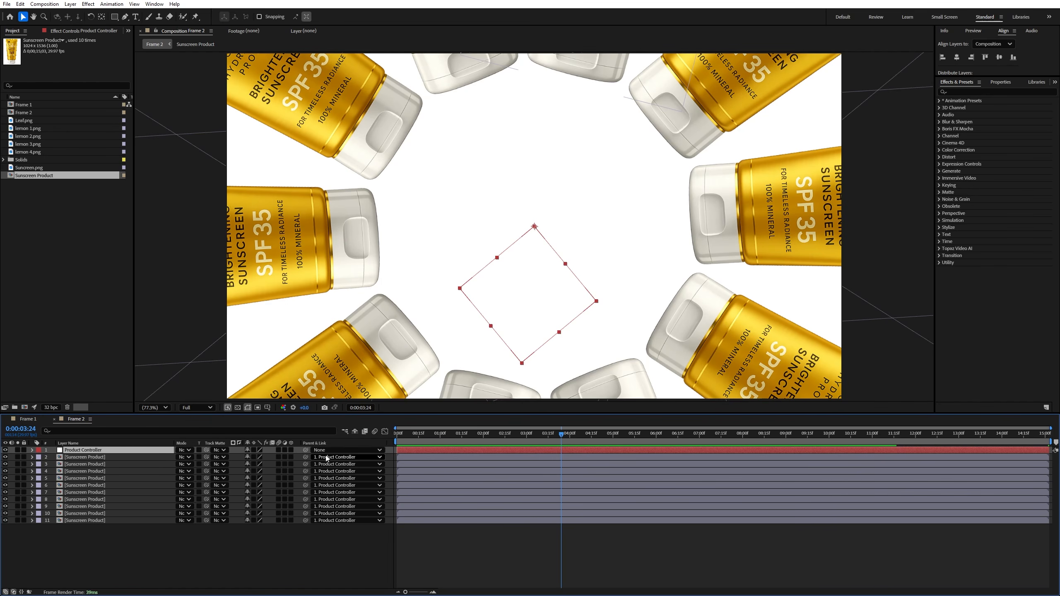
# Set Product Controller's Scale to 246% at its 0:00:03:10 keyframe and preview the gentler zoom.
pyautogui.press('u')
pyautogui.click(541, 439)
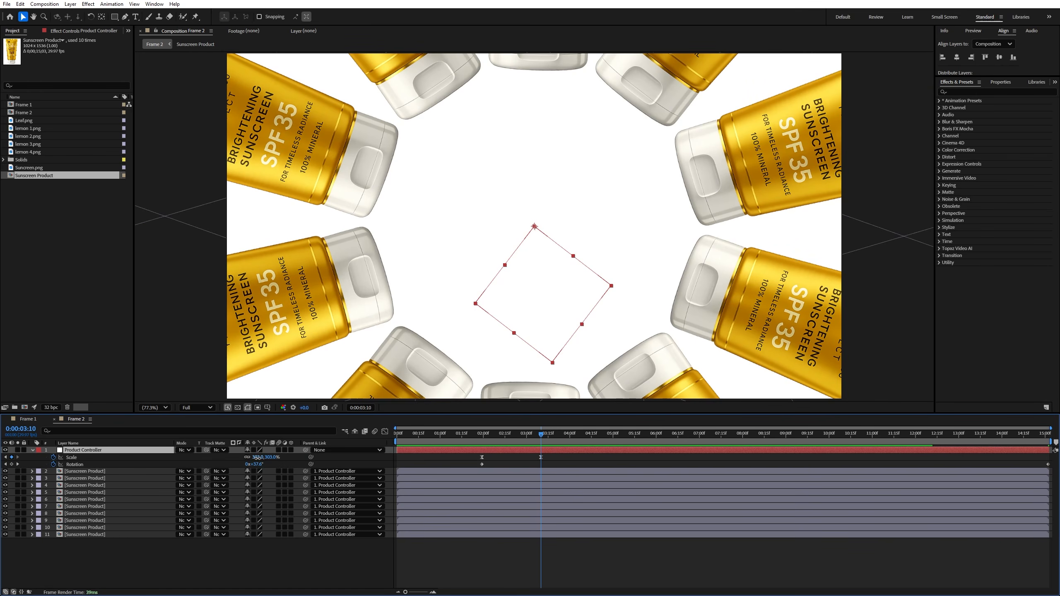
pyautogui.moveTo(256, 457); pyautogui.dragTo(237, 461)
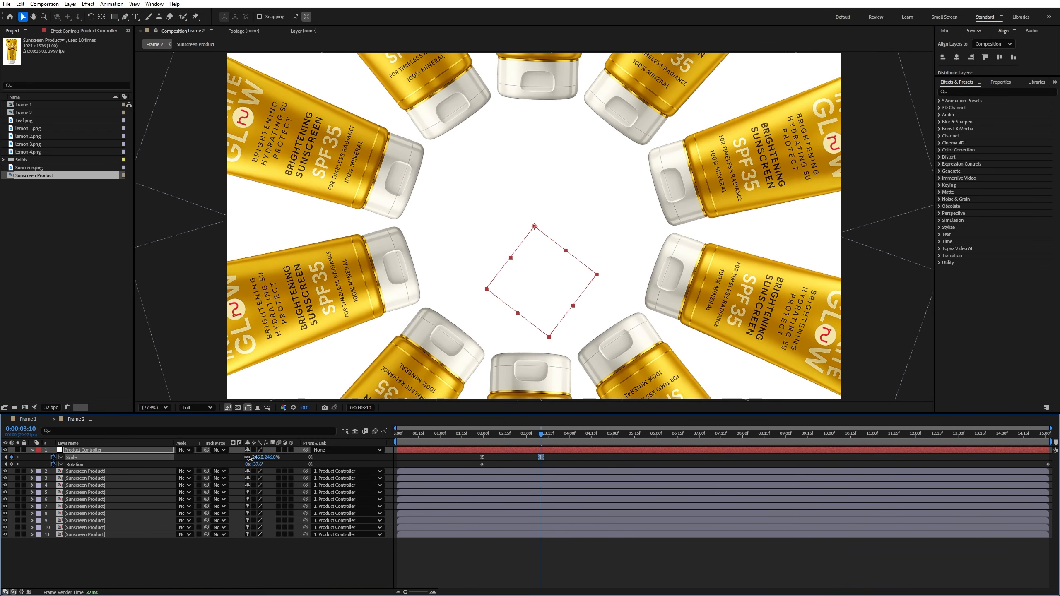
pyautogui.press('space')
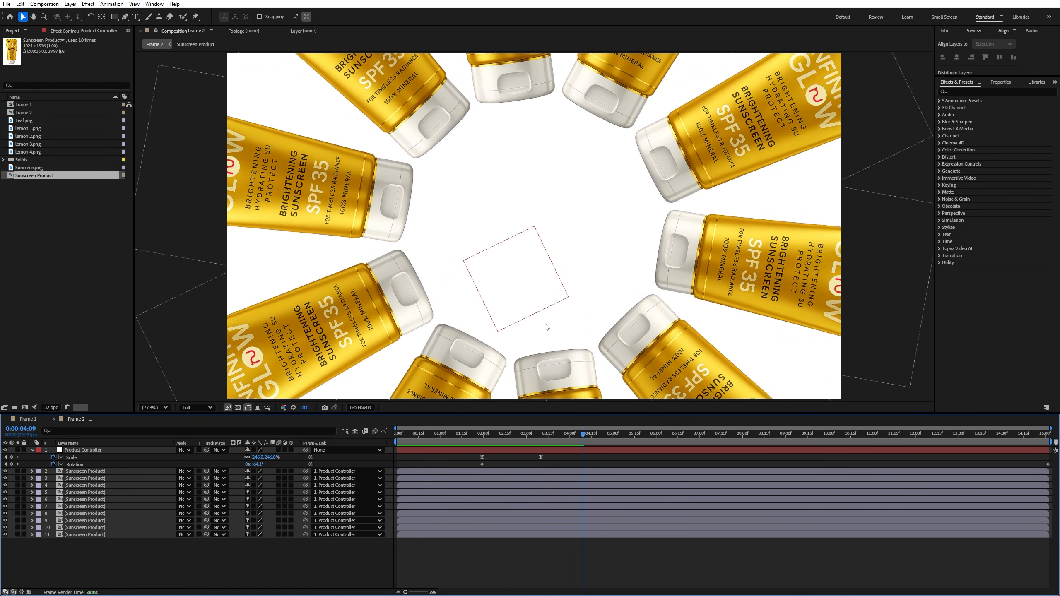
pyautogui.press('u')
# Import Wan 2.2 Model.mp4 into the project and place it as the top layer of Frame 2.
pyautogui.click(63, 228)
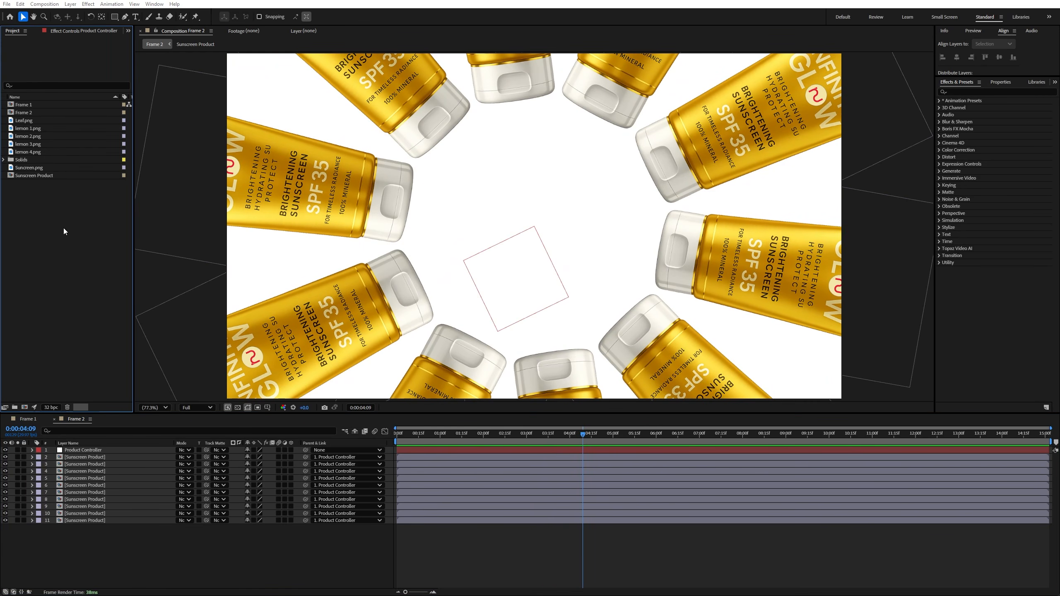
pyautogui.doubleClick(63, 229)
pyautogui.doubleClick(97, 132)
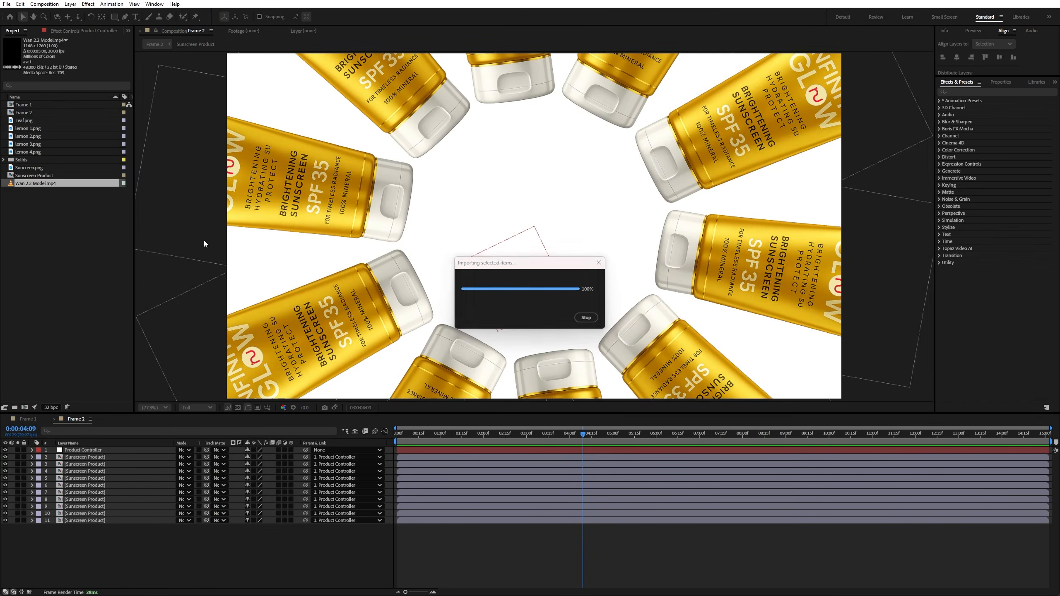
pyautogui.moveTo(61, 188); pyautogui.dragTo(104, 447)
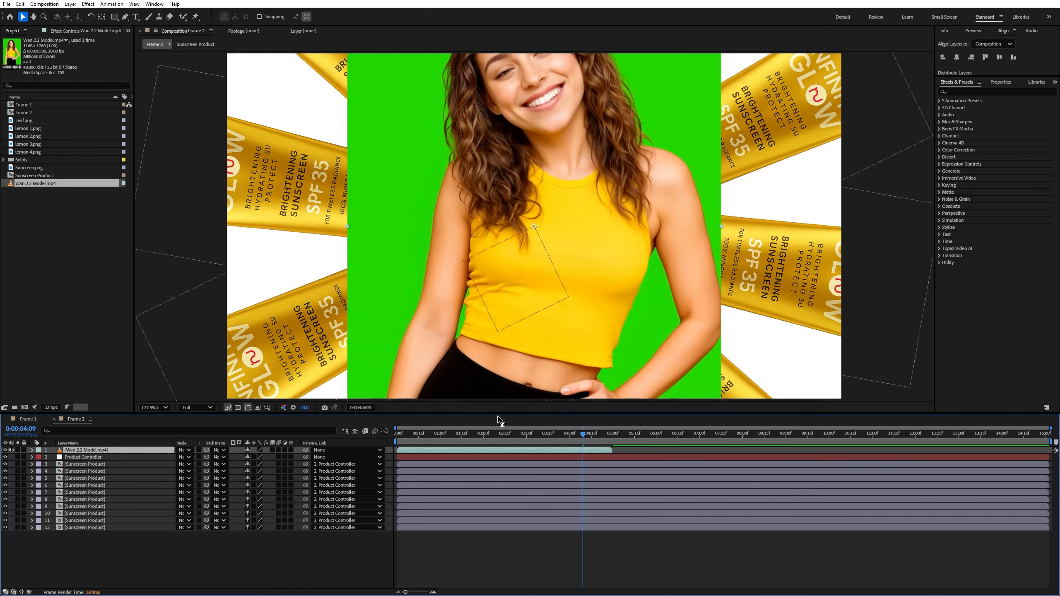
# Shift the Wan 2.2 Model.mp4 layer to start at 0:00:03:01, during the ring's zoom, and set its Scale to 53%.
pyautogui.moveTo(429, 450); pyautogui.dragTo(536, 461)
pyautogui.click(532, 438)
pyautogui.click(481, 457)
pyautogui.press('u')
pyautogui.click(561, 451)
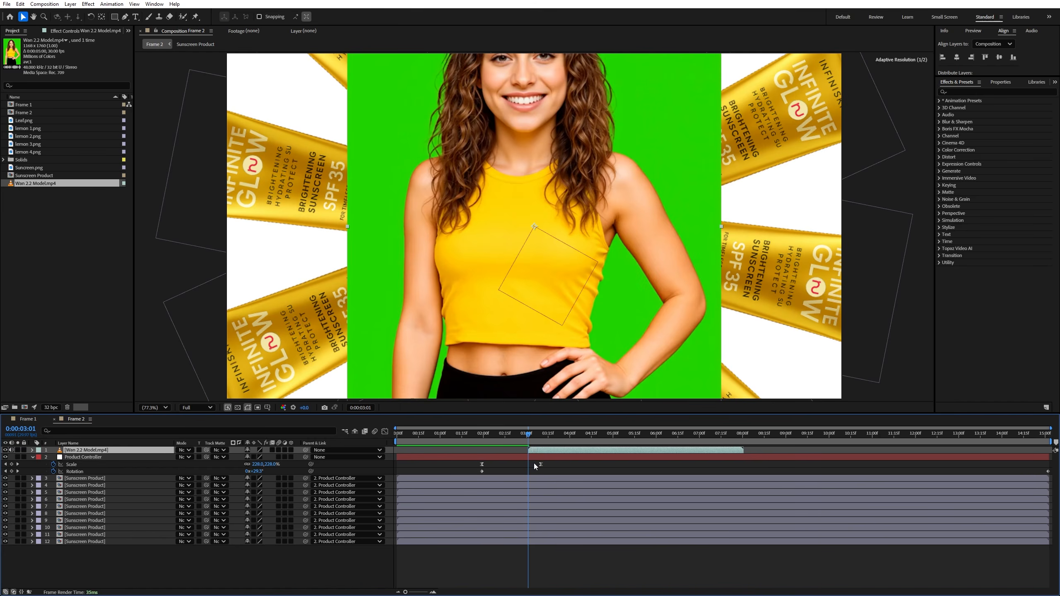
pyautogui.press('s')
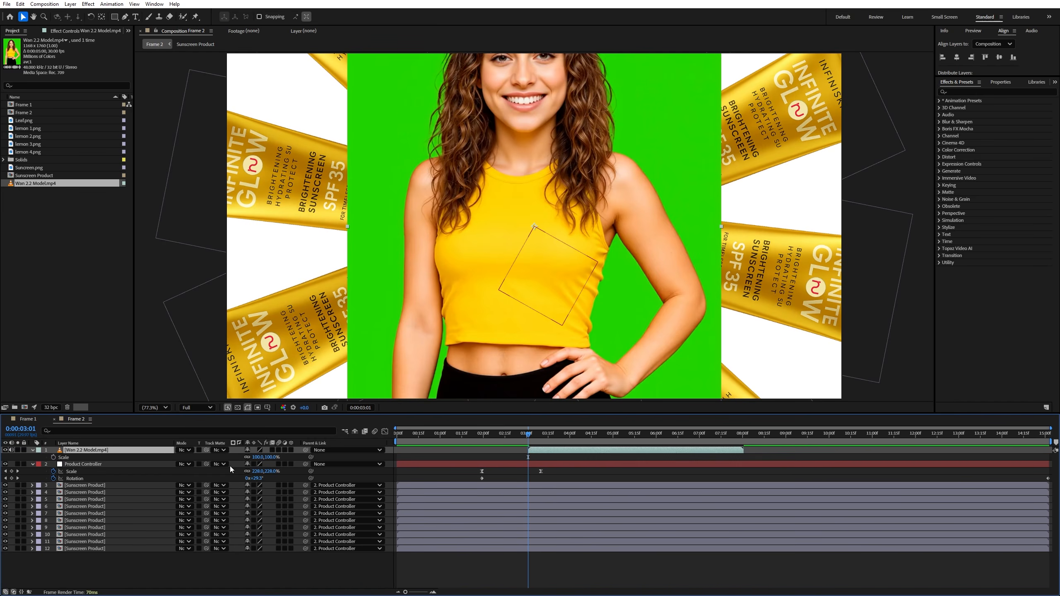
pyautogui.moveTo(256, 458); pyautogui.dragTo(243, 463)
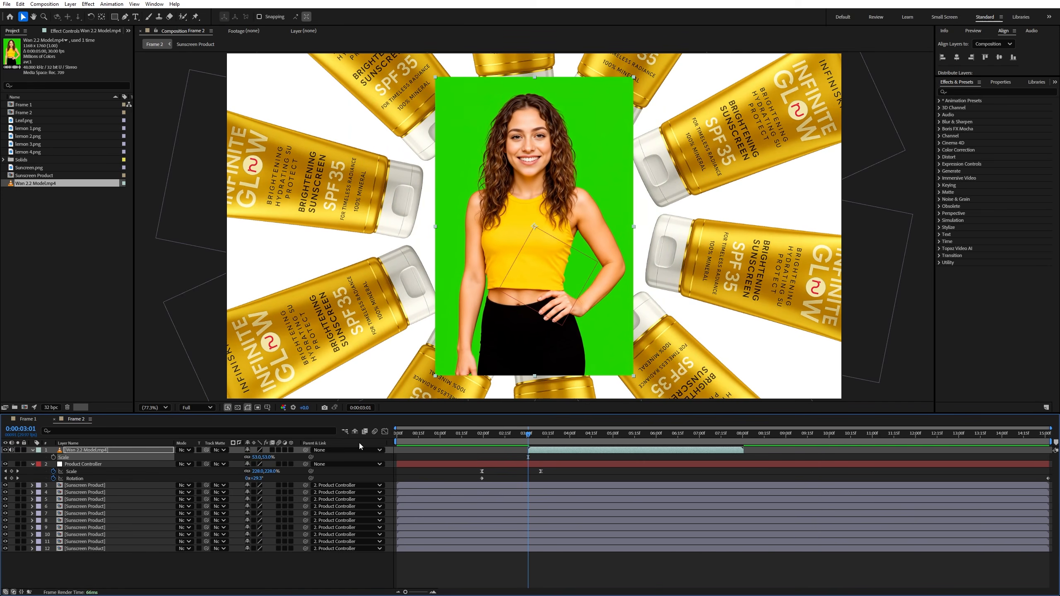
# Apply Keylight (1.2) to the Wan 2.2 Model.mp4 layer and sample its green background as the Screen Colour.
pyautogui.click(535, 435)
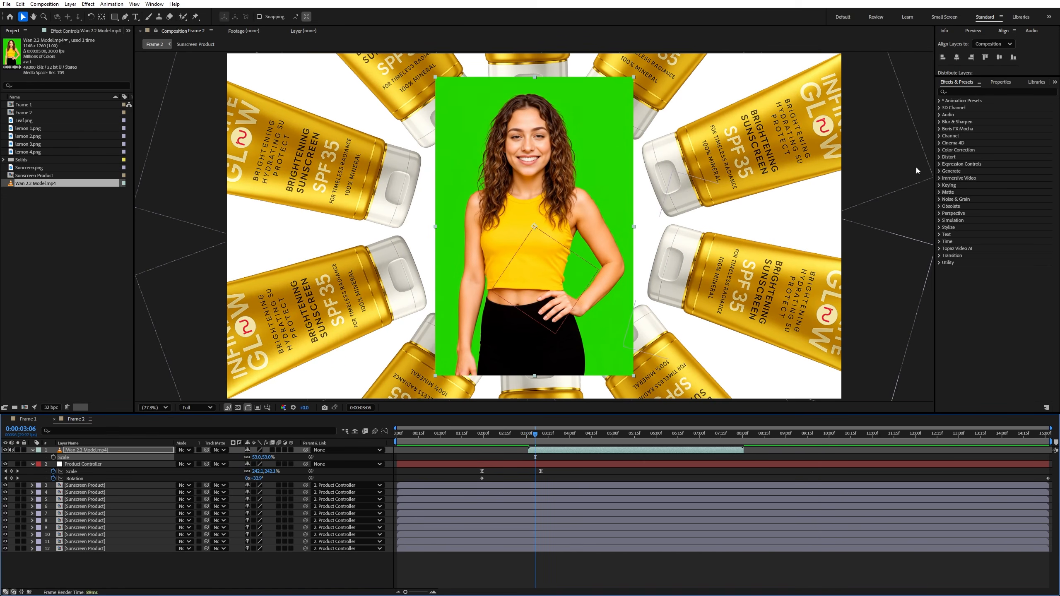
pyautogui.click(971, 91)
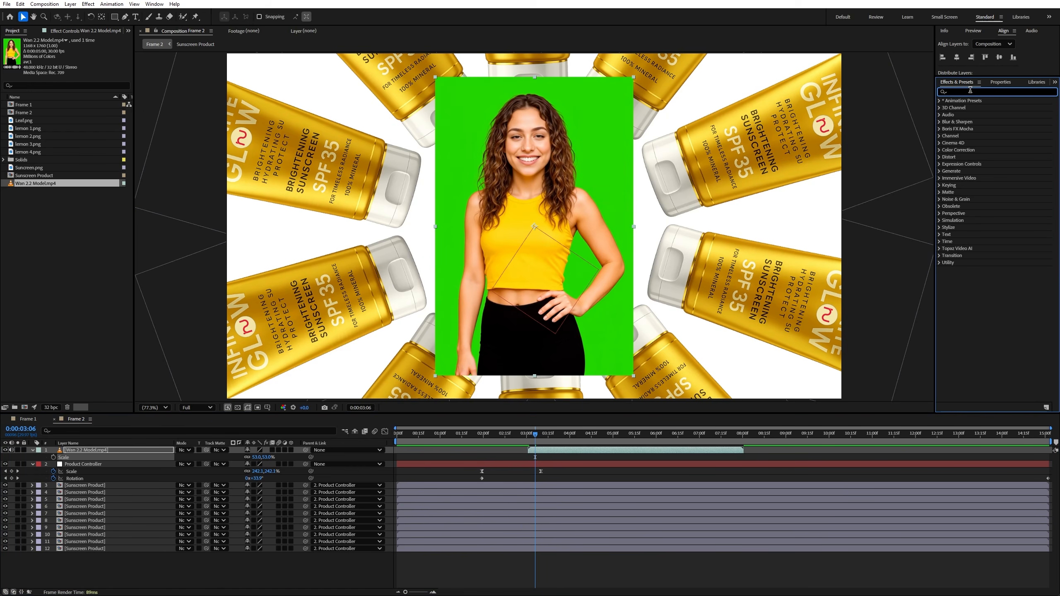
pyautogui.write('keyligh')
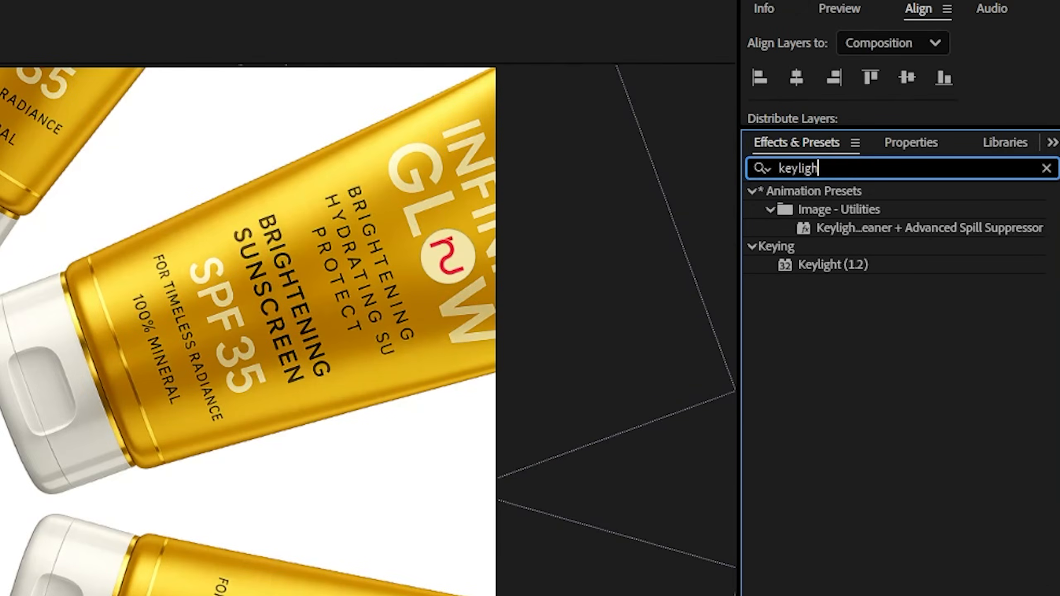
pyautogui.doubleClick(871, 263)
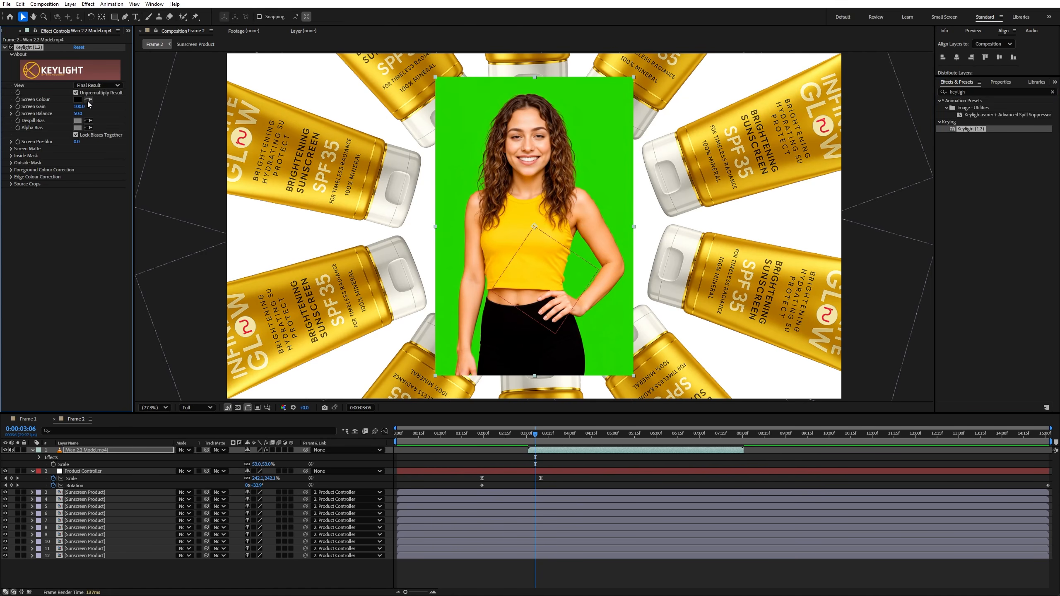
pyautogui.click(88, 100)
pyautogui.click(467, 98)
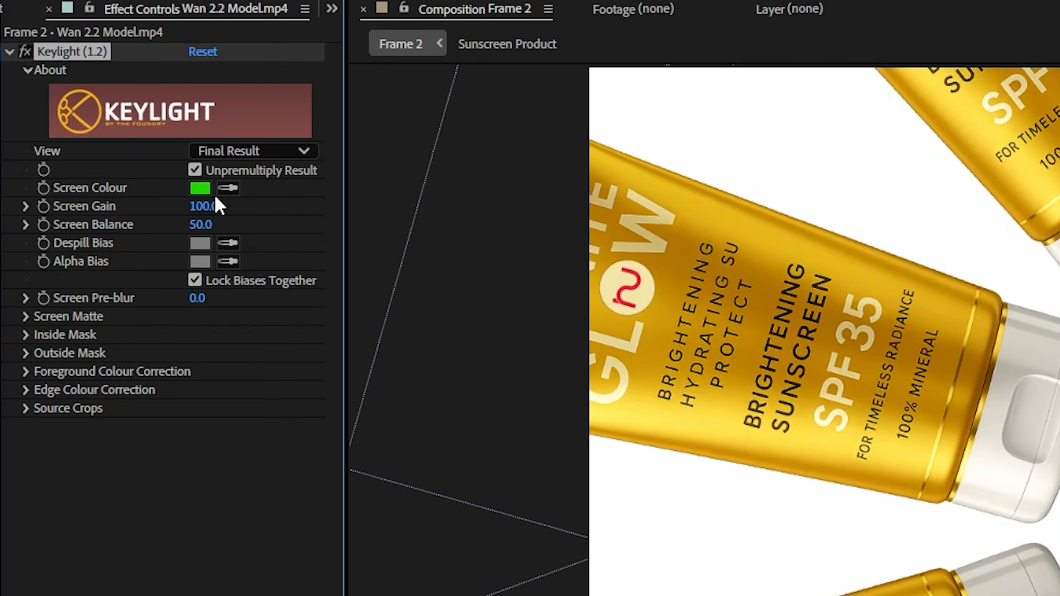
# Switch the Keylight view to Screen Matte and inspect the model's matte up close.
pyautogui.click(228, 151)
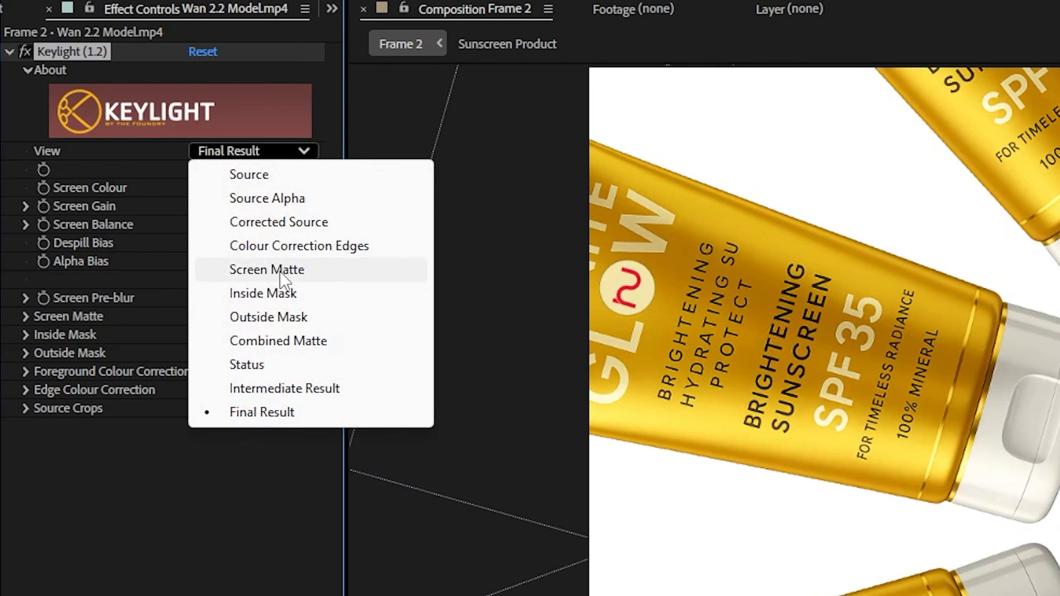
pyautogui.click(280, 272)
pyautogui.scroll(4, 534, 246)
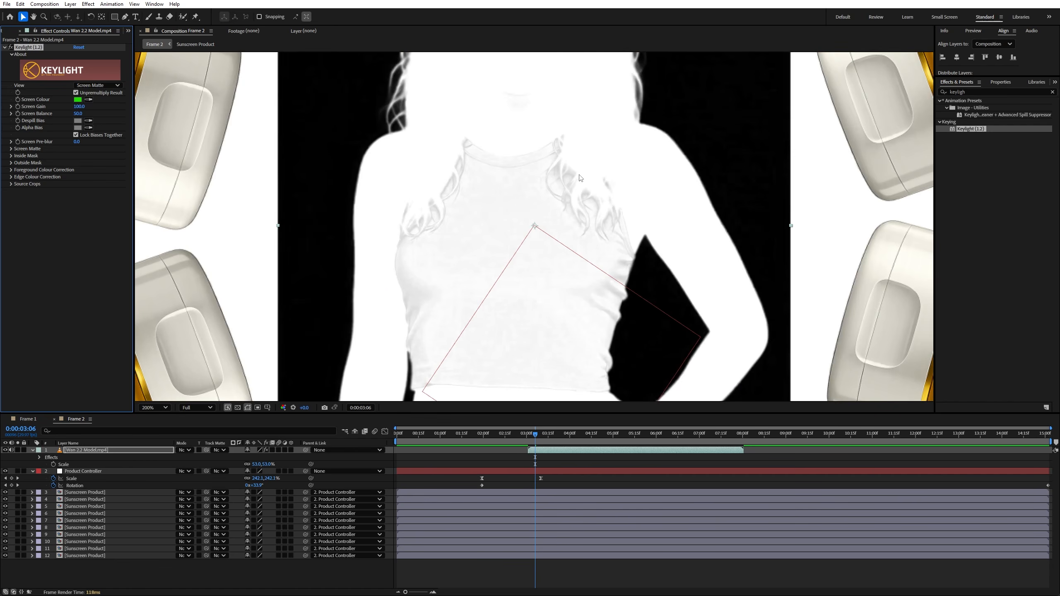
pyautogui.scroll(-2, 580, 177)
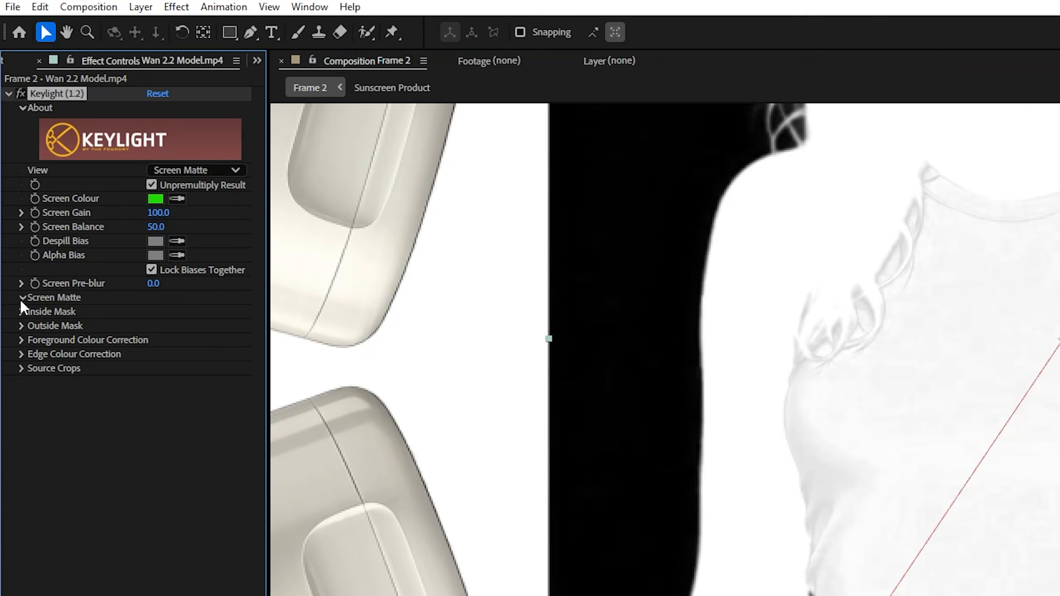
# Lower Clip White in Keylight's Screen Matte settings to 78 to make the model's matte solid white.
pyautogui.click(11, 148)
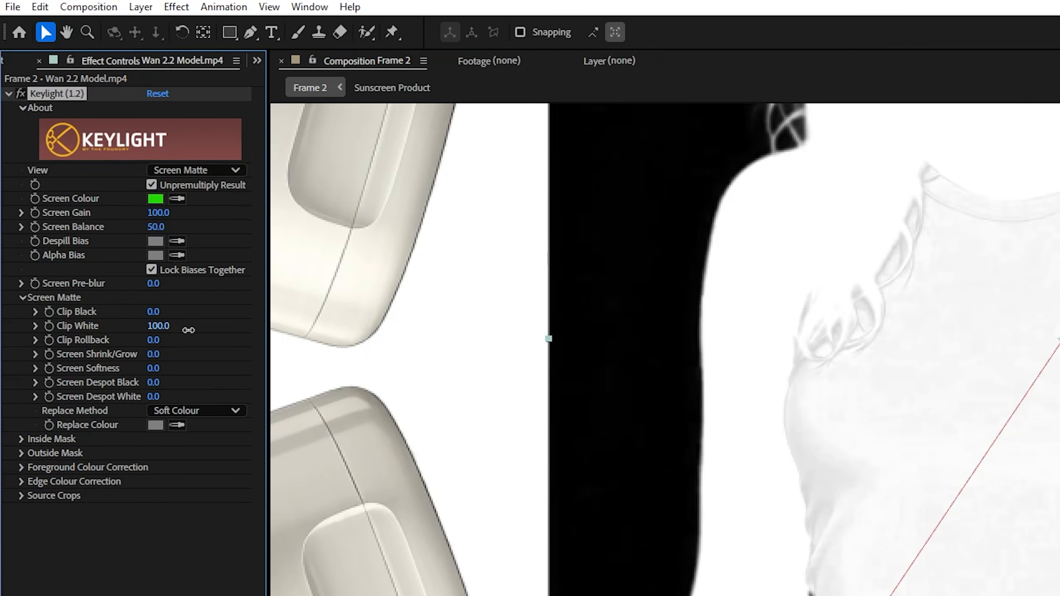
pyautogui.moveTo(189, 330)
pyautogui.mouseDown()
pyautogui.moveTo(158, 330)
pyautogui.moveTo(182, 331)
pyautogui.moveTo(173, 331)
pyautogui.mouseUp()
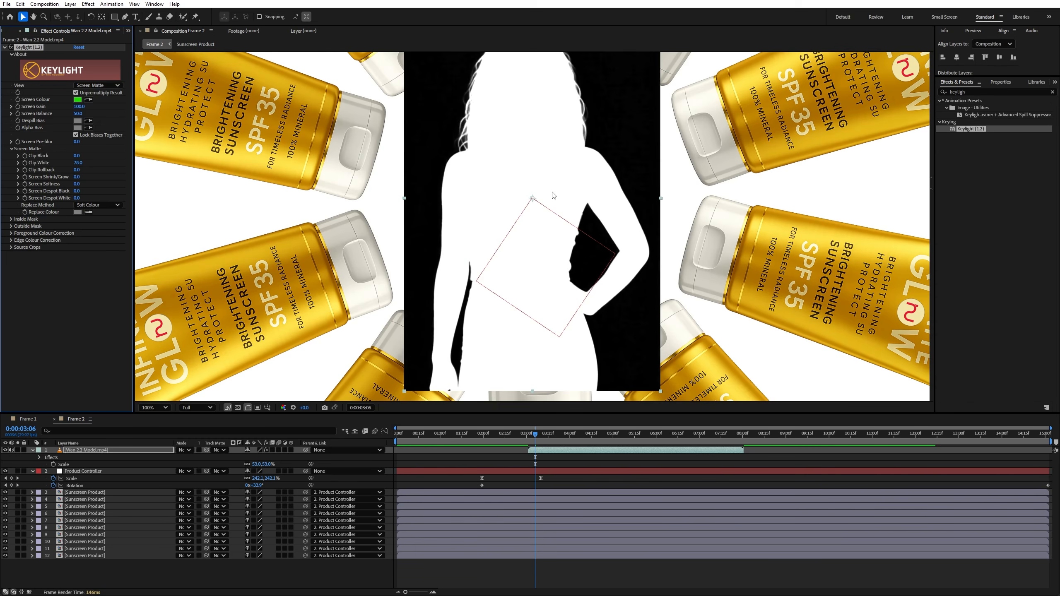
pyautogui.scroll(1, 548, 331)
pyautogui.scroll(-1, 548, 331)
pyautogui.scroll(-1, 484, 231)
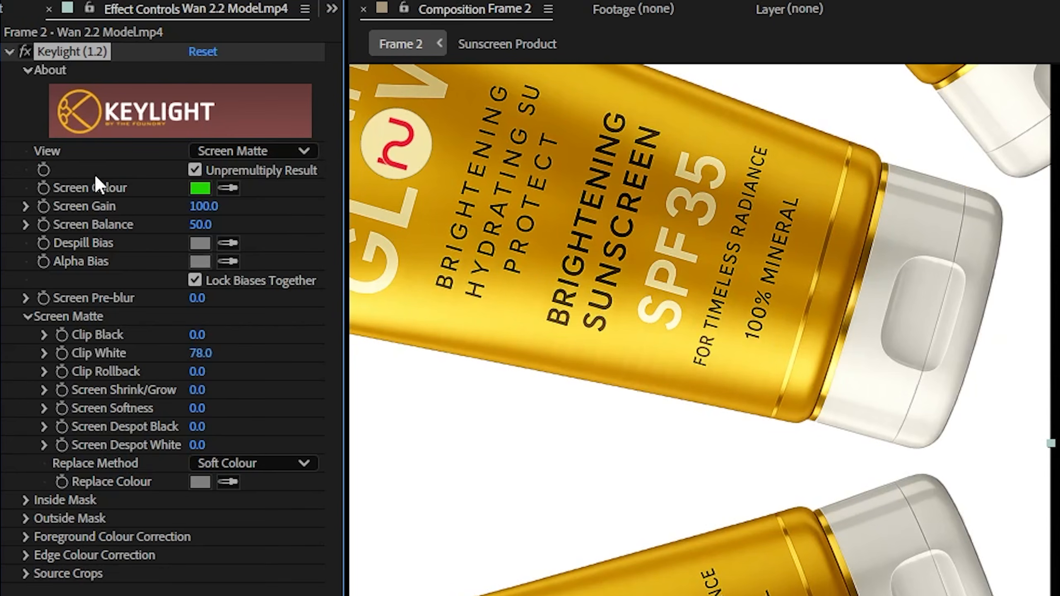
# Return the Keylight view to Final Result and check the keyed model over the composition.
pyautogui.click(217, 154)
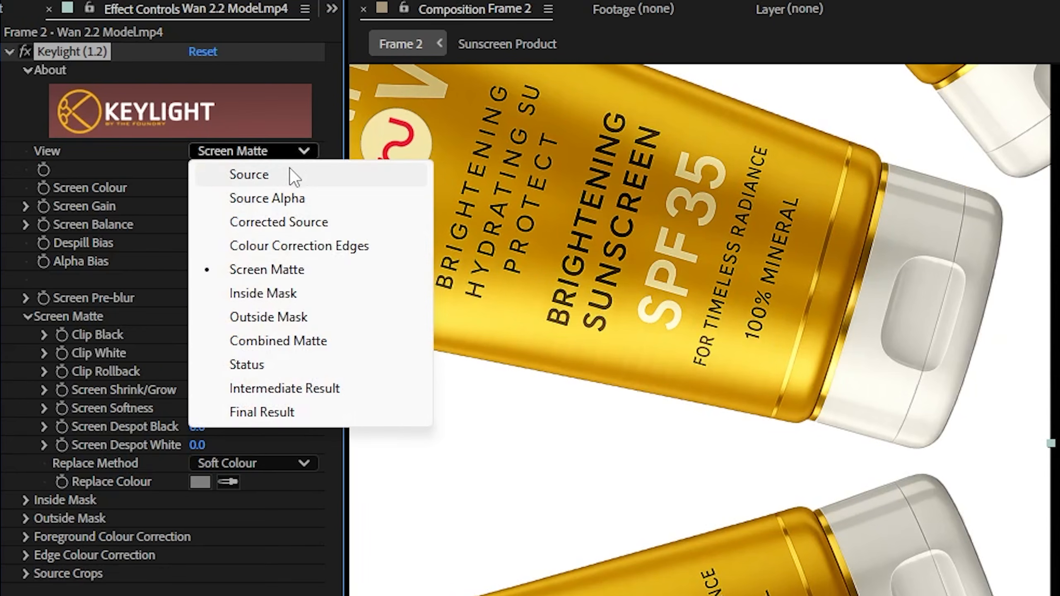
pyautogui.click(267, 415)
pyautogui.scroll(-1, 542, 281)
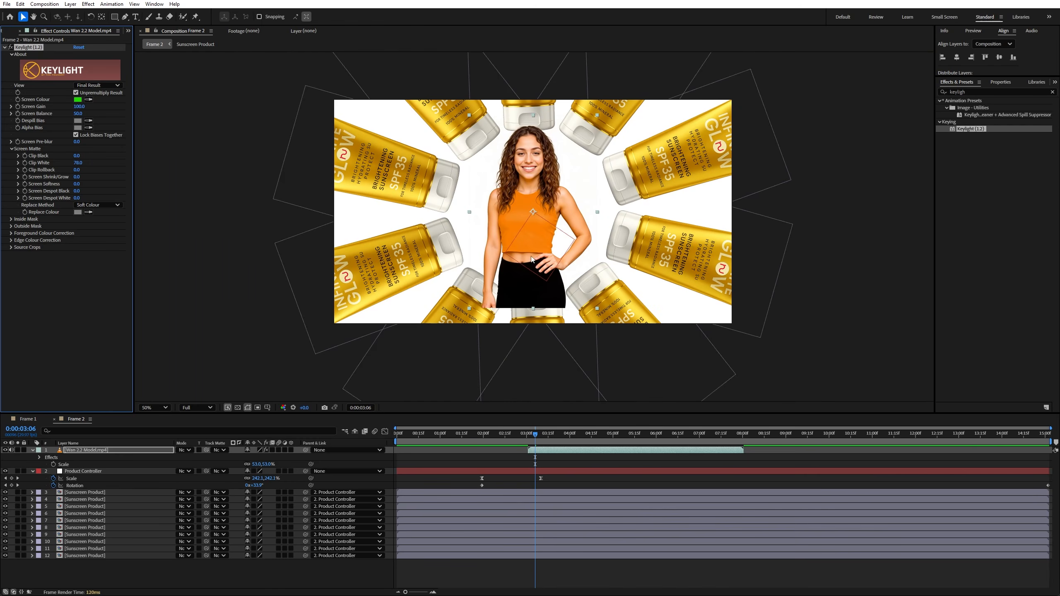
# Move the model clip down so its cut-off lower edge falls below the frame, and scale it to 58%.
pyautogui.click(101, 451)
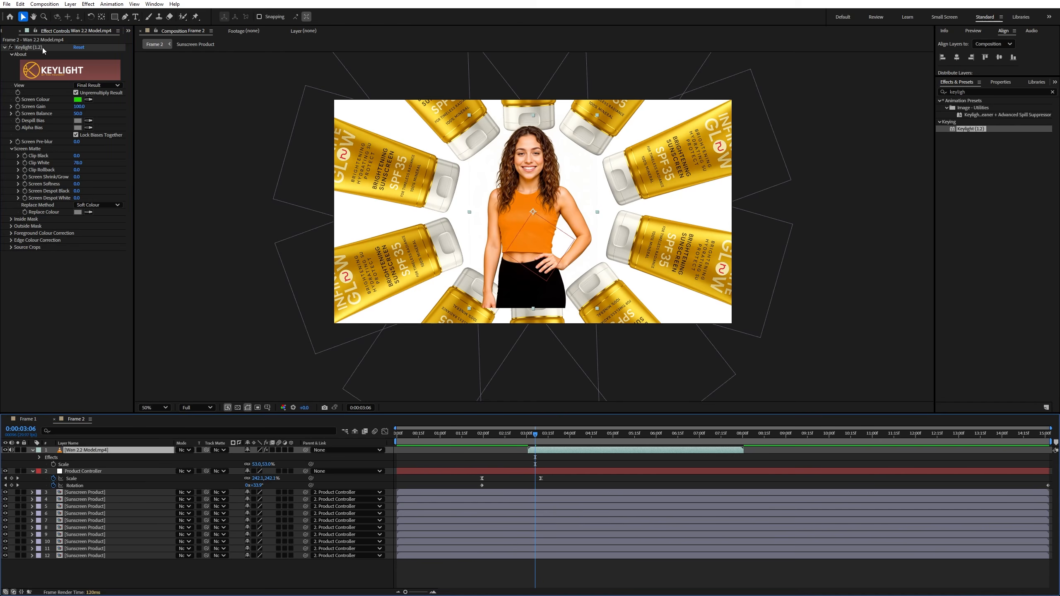
pyautogui.click(7, 34)
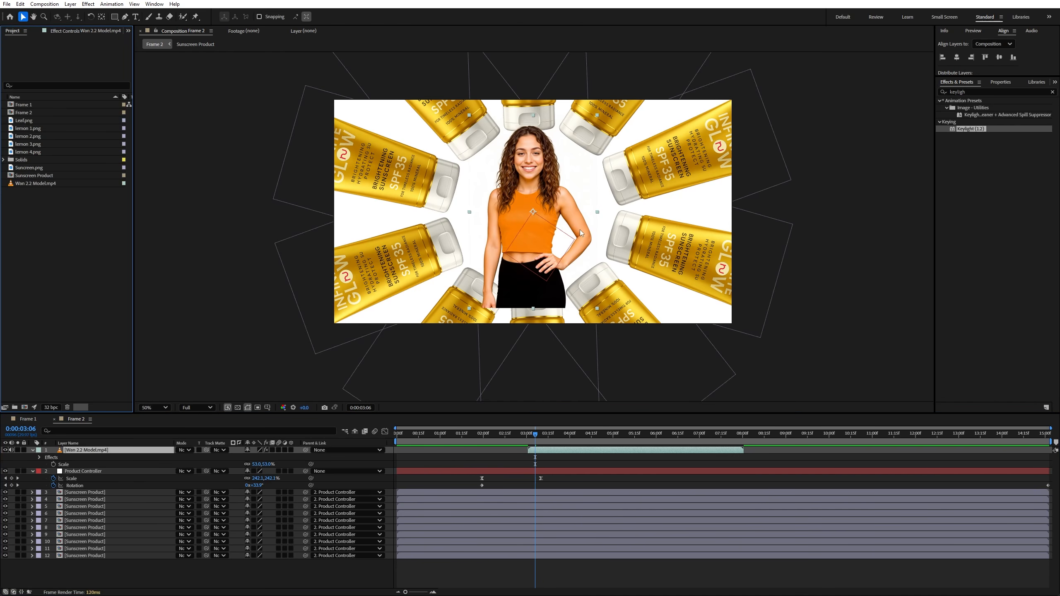
pyautogui.moveTo(541, 436); pyautogui.dragTo(542, 437)
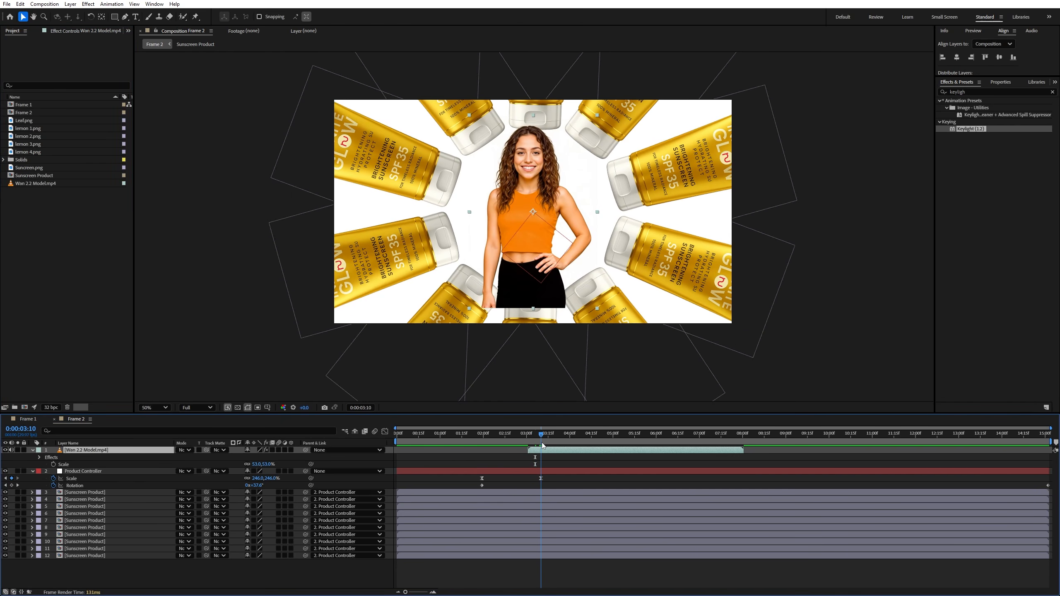
pyautogui.moveTo(539, 233); pyautogui.dragTo(539, 245)
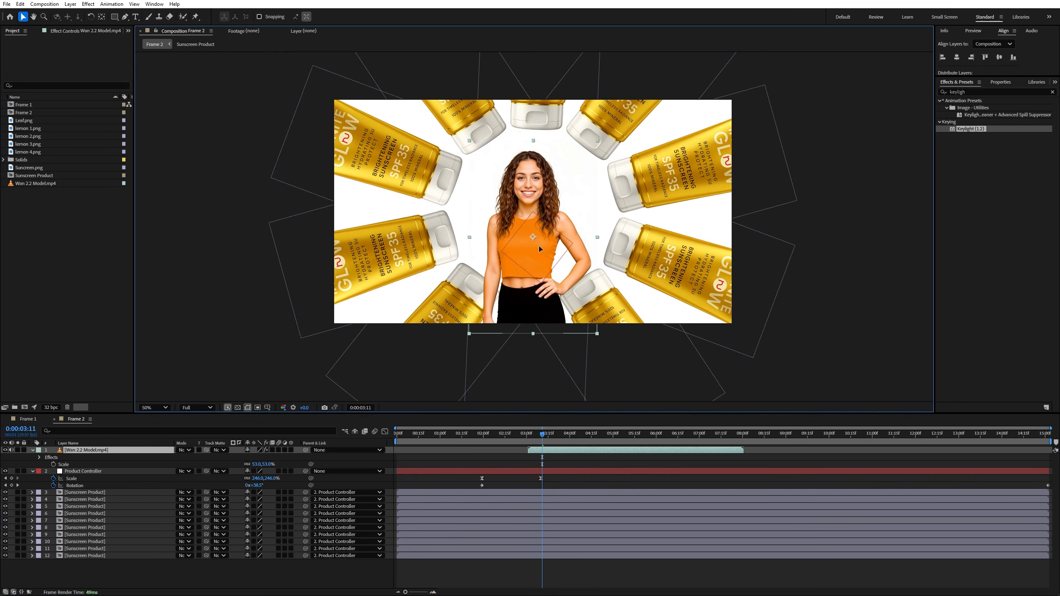
pyautogui.press('s')
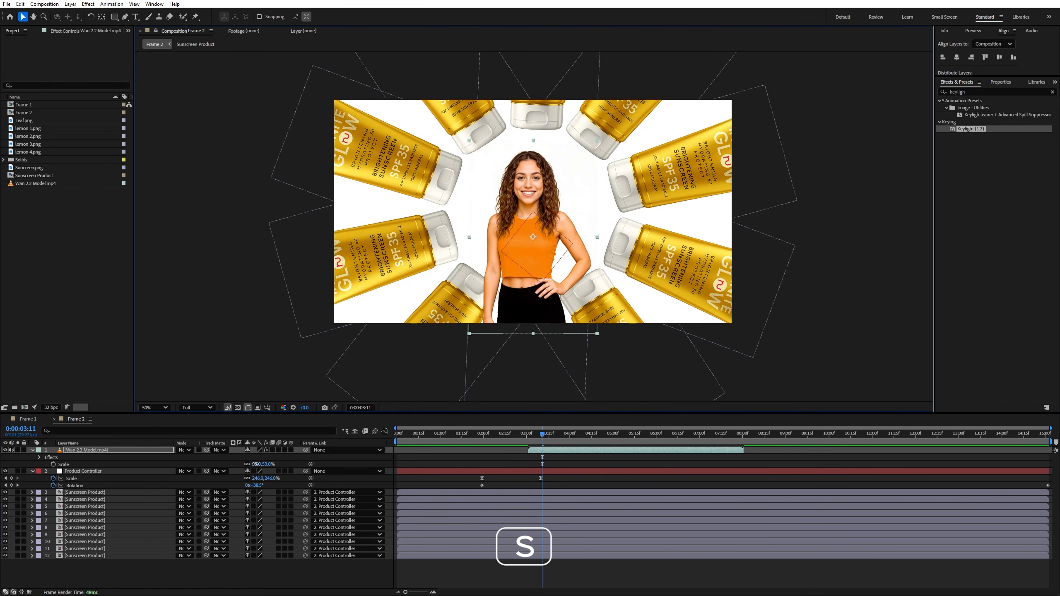
pyautogui.moveTo(256, 464); pyautogui.dragTo(267, 464)
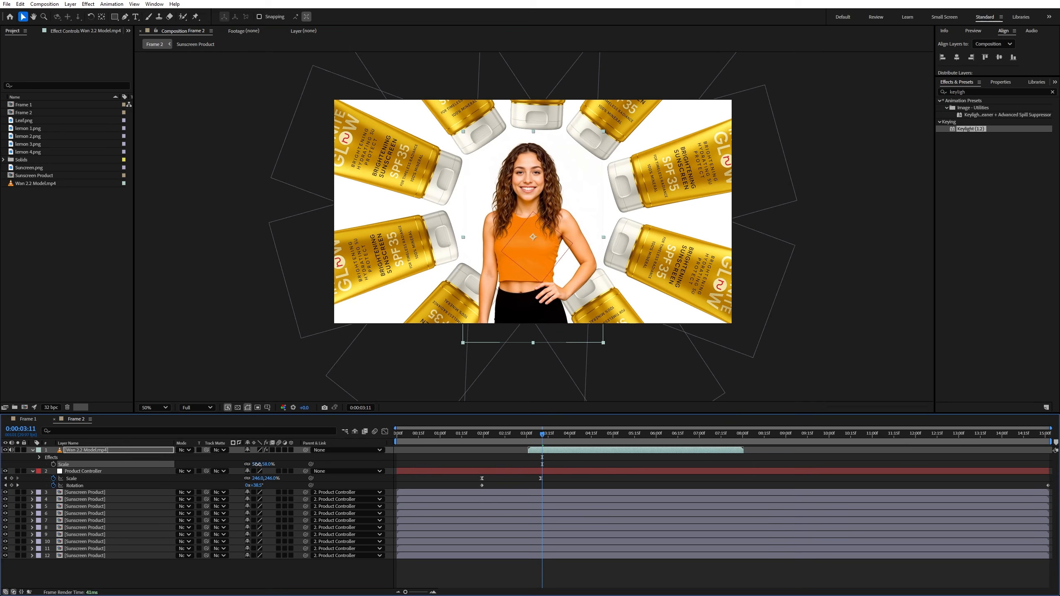
pyautogui.moveTo(529, 263); pyautogui.dragTo(531, 267)
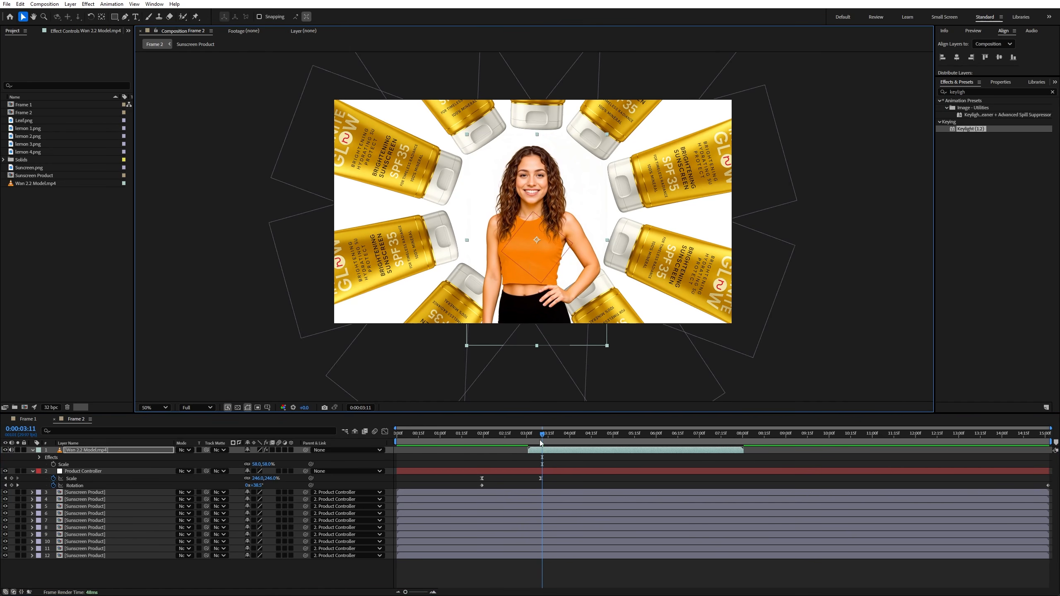
# Animate the model rising into frame with Position keyframes: Y 1575 at 0:00:03:01 and 978, 676 at 0:00:03:17.
pyautogui.moveTo(542, 439); pyautogui.dragTo(551, 447)
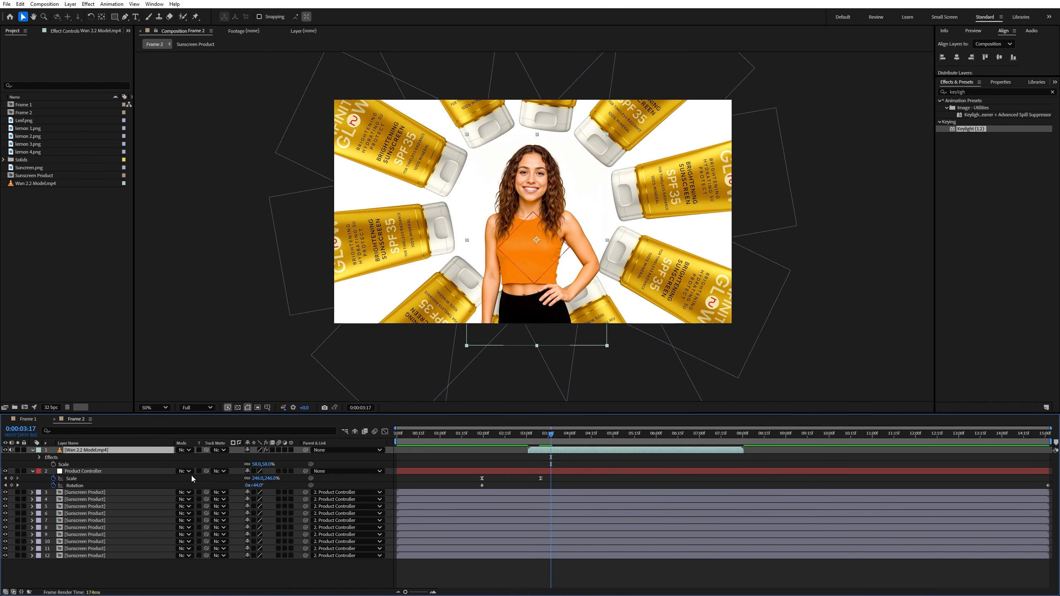
pyautogui.press('p')
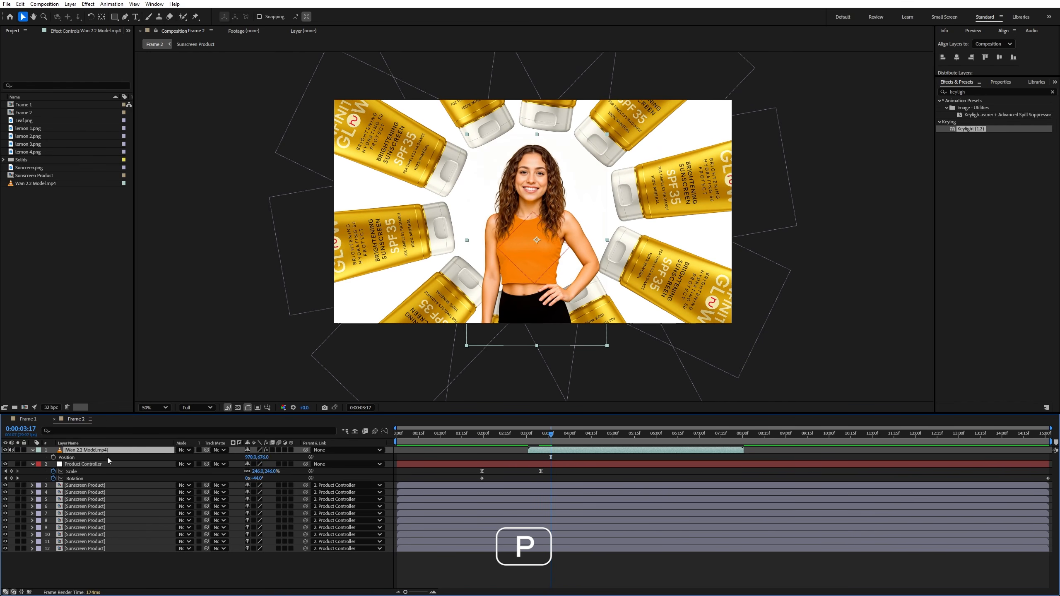
pyautogui.click(54, 457)
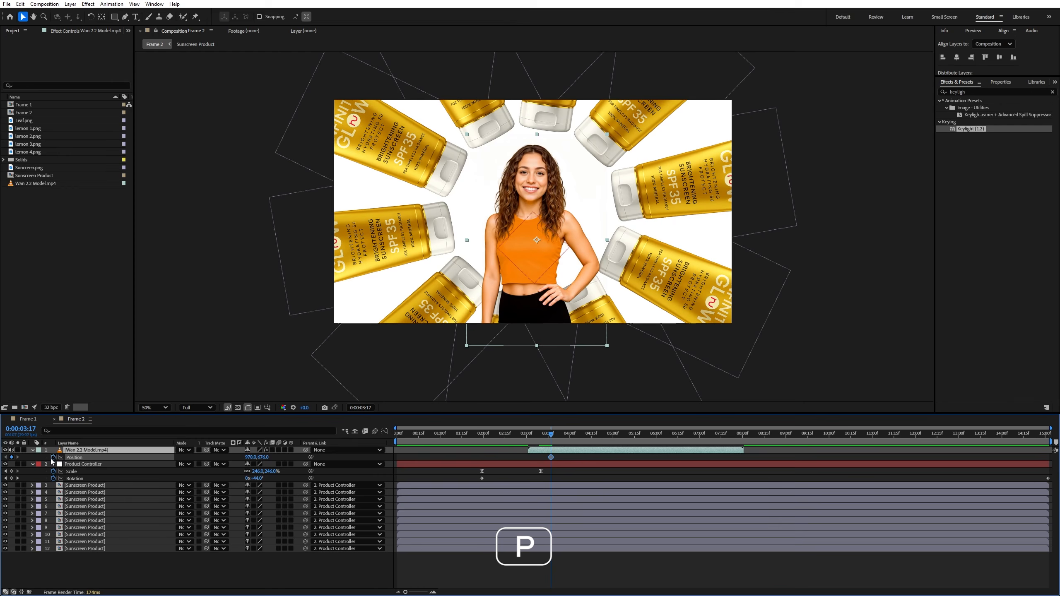
pyautogui.click(528, 444)
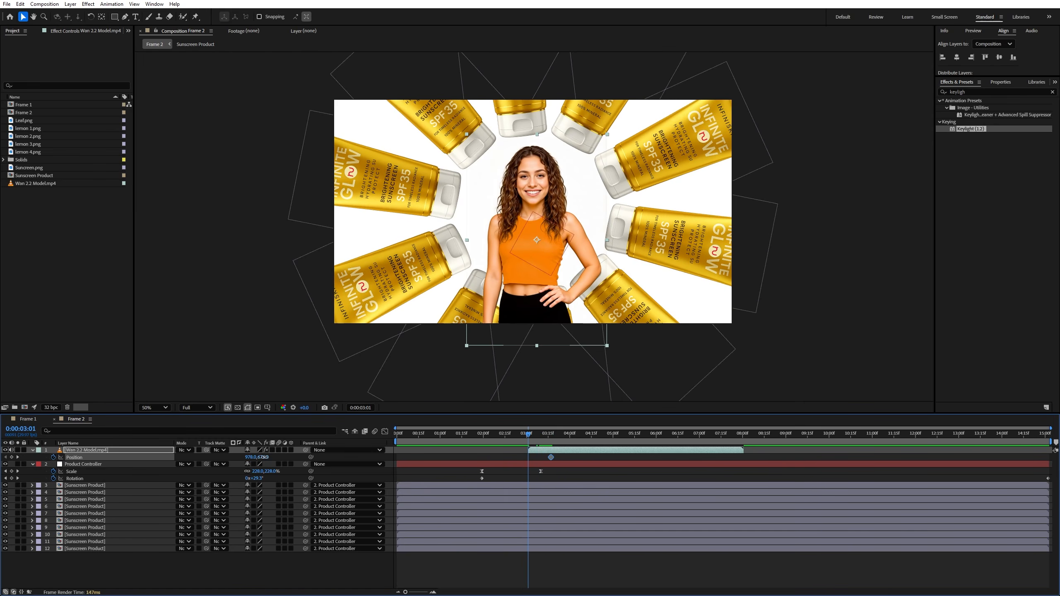
pyautogui.moveTo(264, 457); pyautogui.dragTo(624, 469)
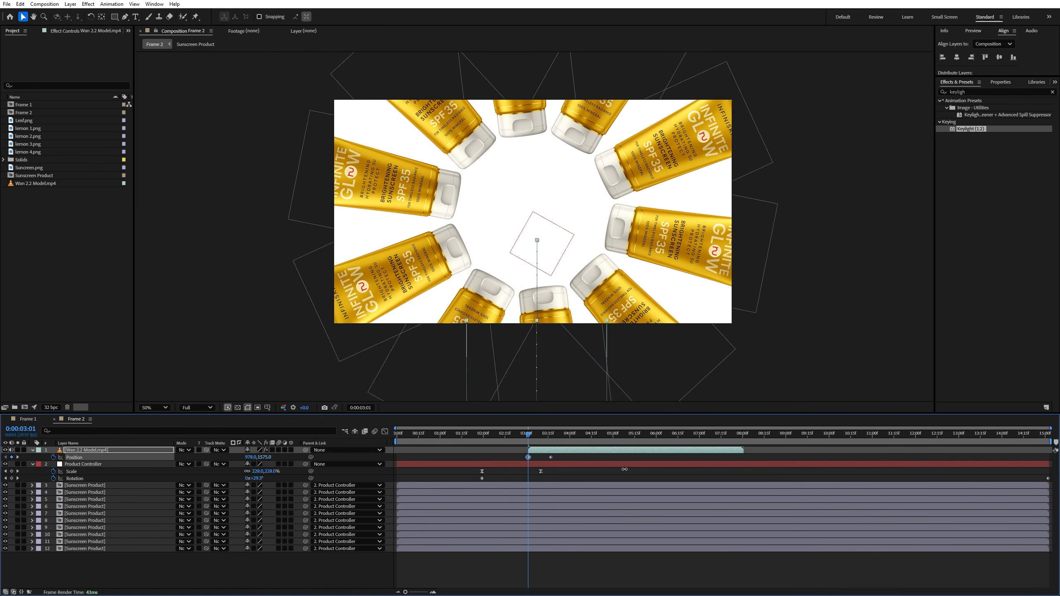
# Apply Easy Ease to both Position keyframes of the model clip.
pyautogui.moveTo(529, 436); pyautogui.dragTo(570, 459)
pyautogui.click(541, 456)
pyautogui.press('F9')
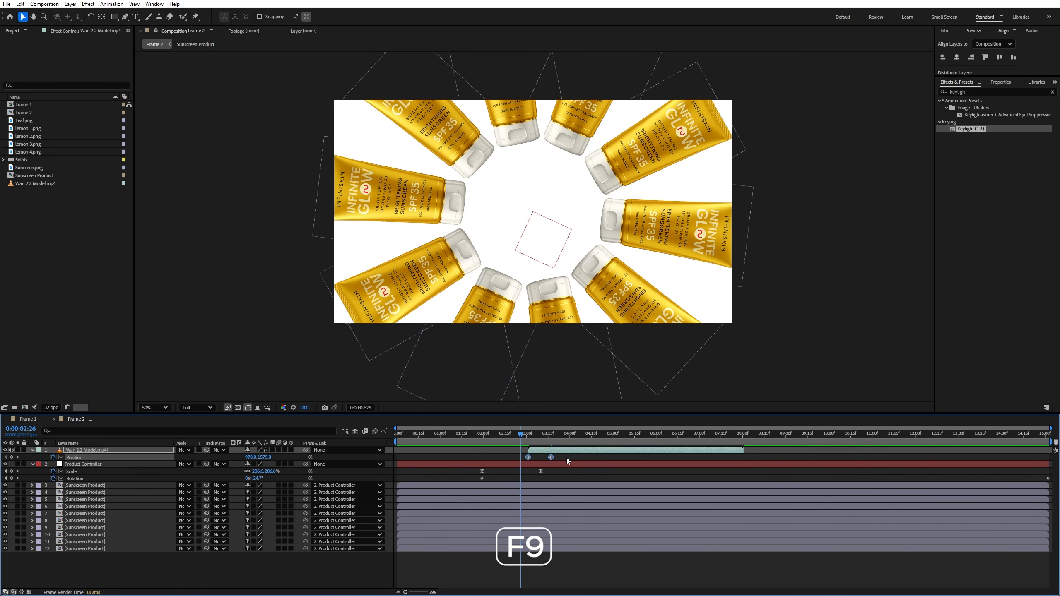
# Preview the model's entrance, fit the composition in the viewer, and play Frame 2 from its beginning.
pyautogui.press('space')
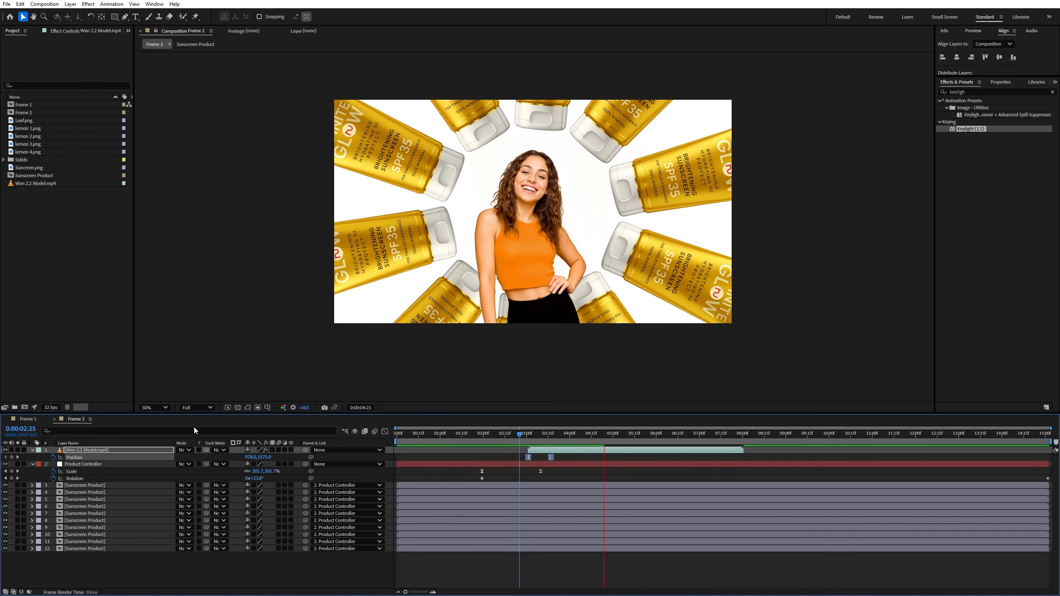
pyautogui.press('space')
pyautogui.click(154, 408)
pyautogui.click(155, 421)
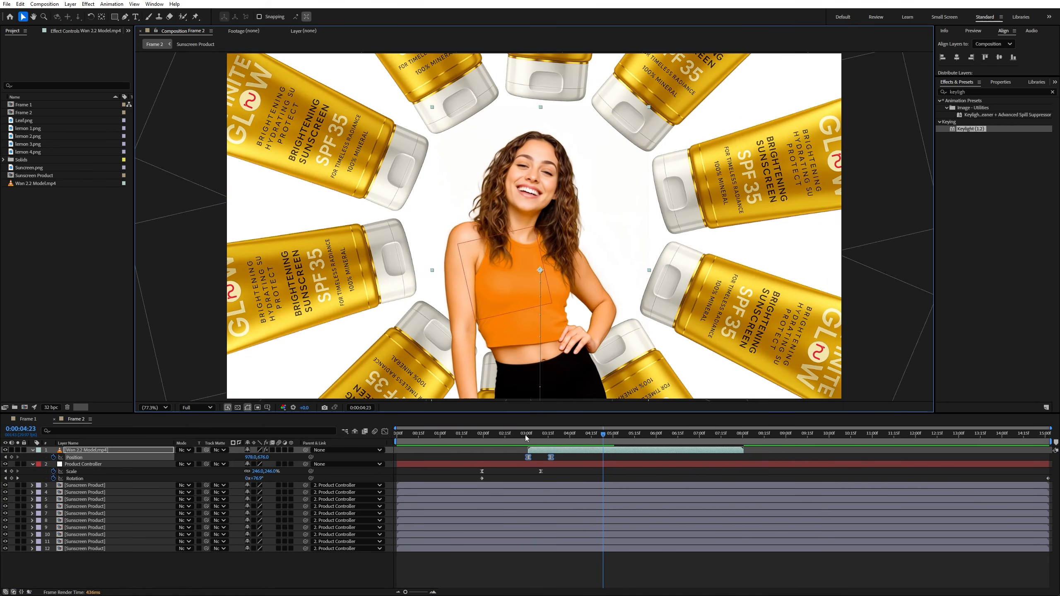
pyautogui.moveTo(526, 438); pyautogui.dragTo(437, 437)
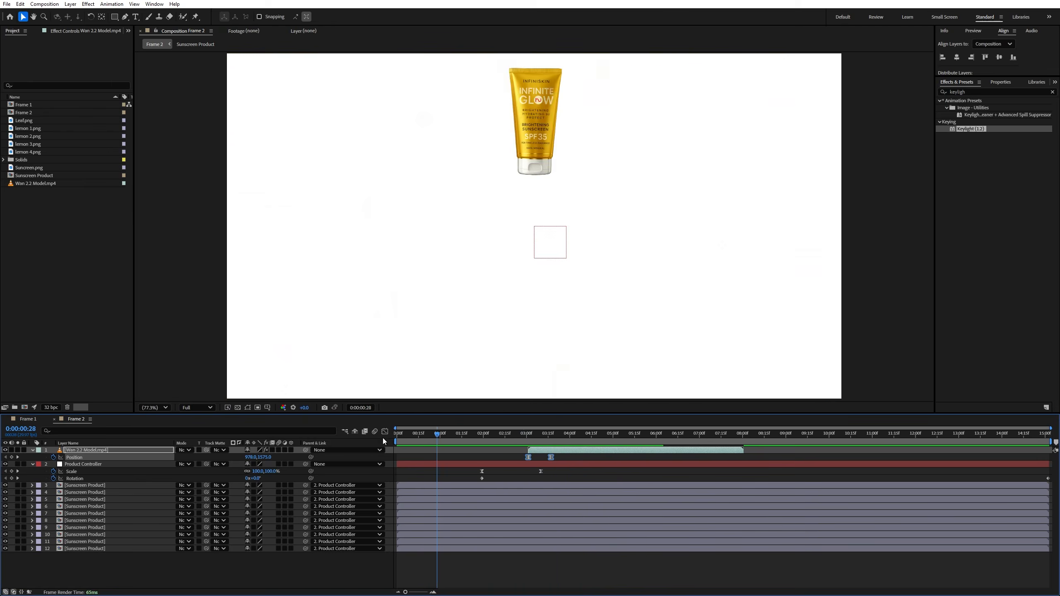
pyautogui.press('space')
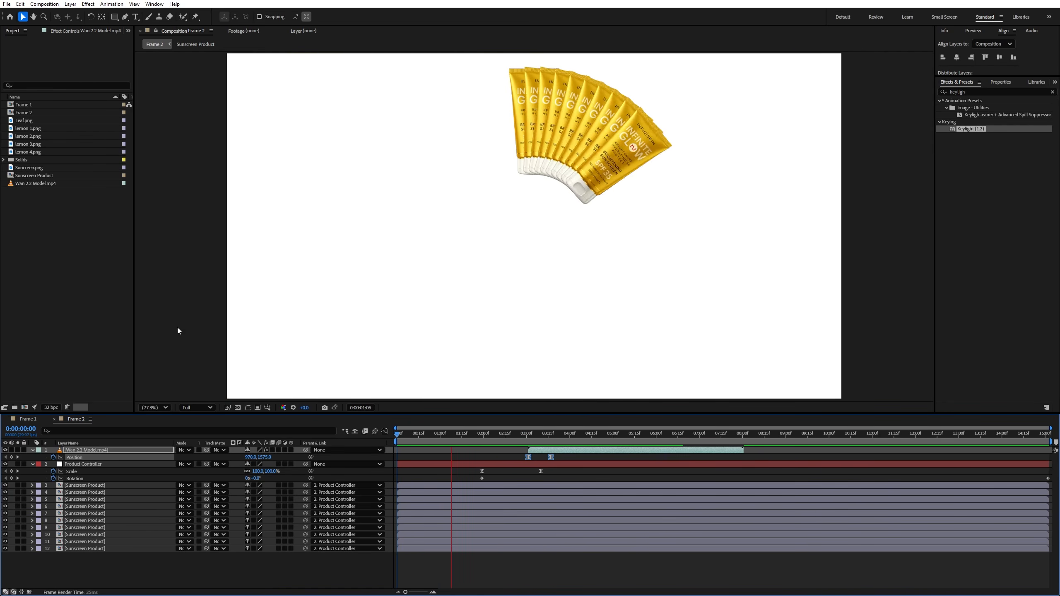
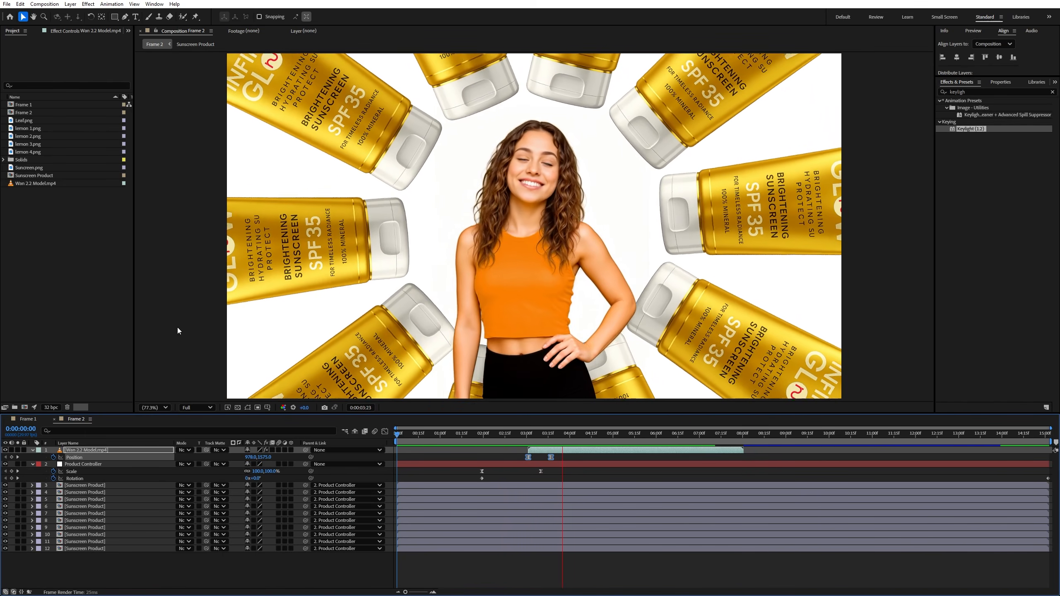
pyautogui.press('space')
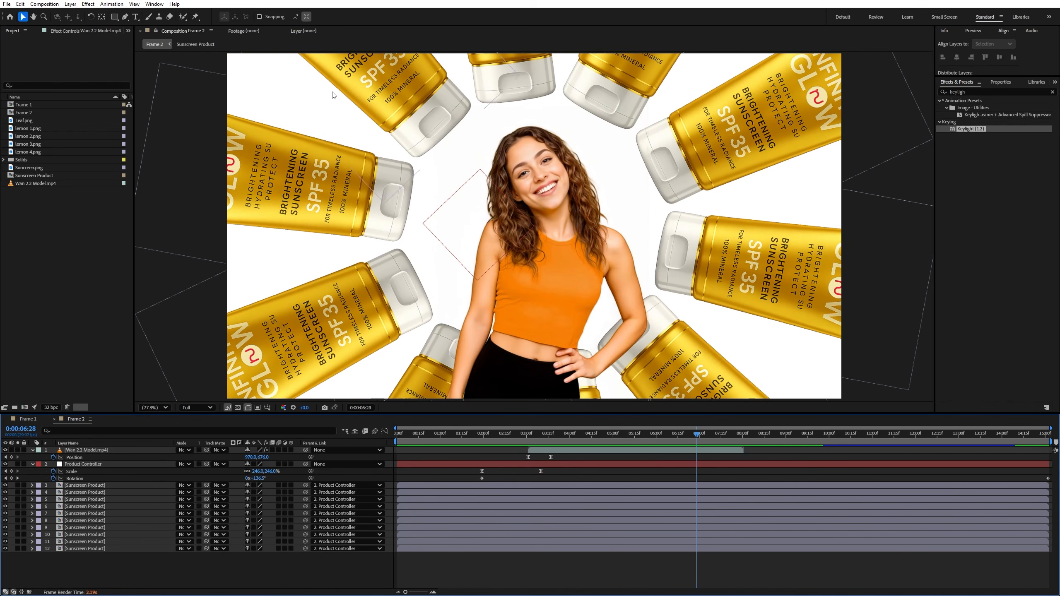
# Create a full-frame 1920 × 1080 rectangle shape layer and place it directly beneath the model layer.
pyautogui.doubleClick(115, 17)
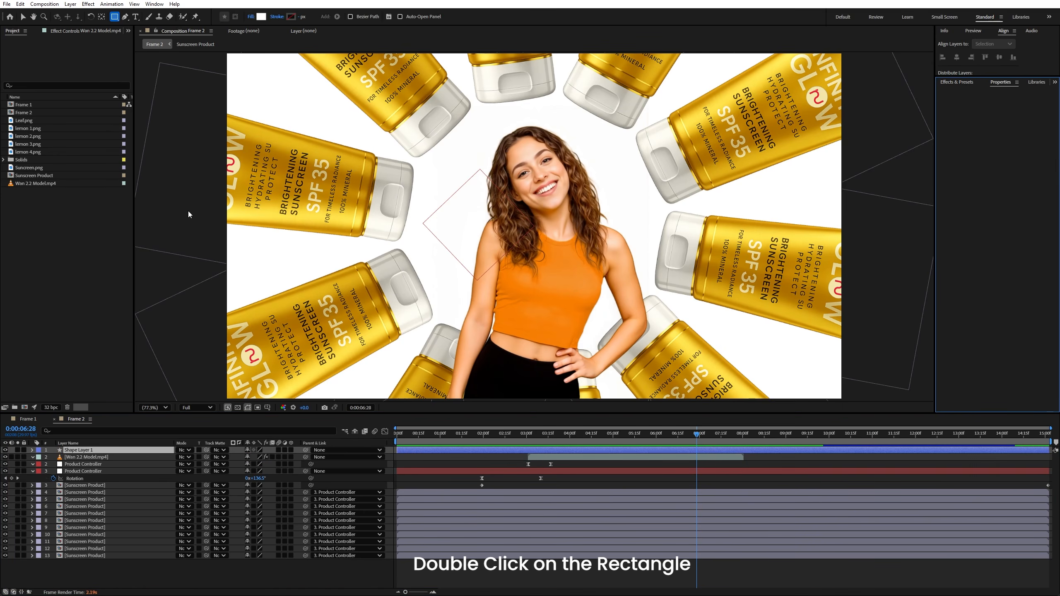
pyautogui.doubleClick(107, 449)
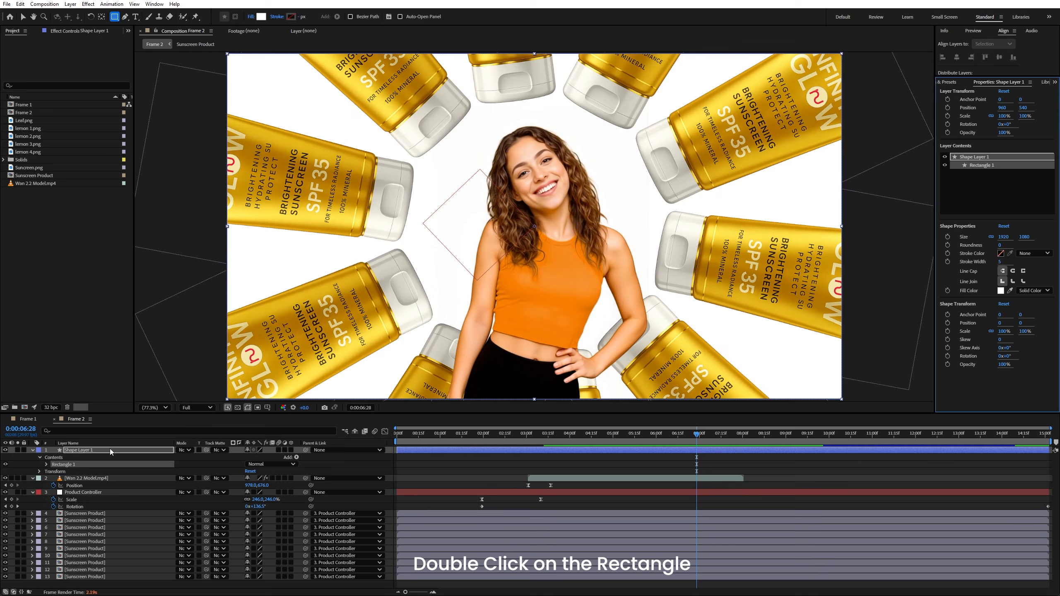
pyautogui.moveTo(111, 450); pyautogui.dragTo(101, 488)
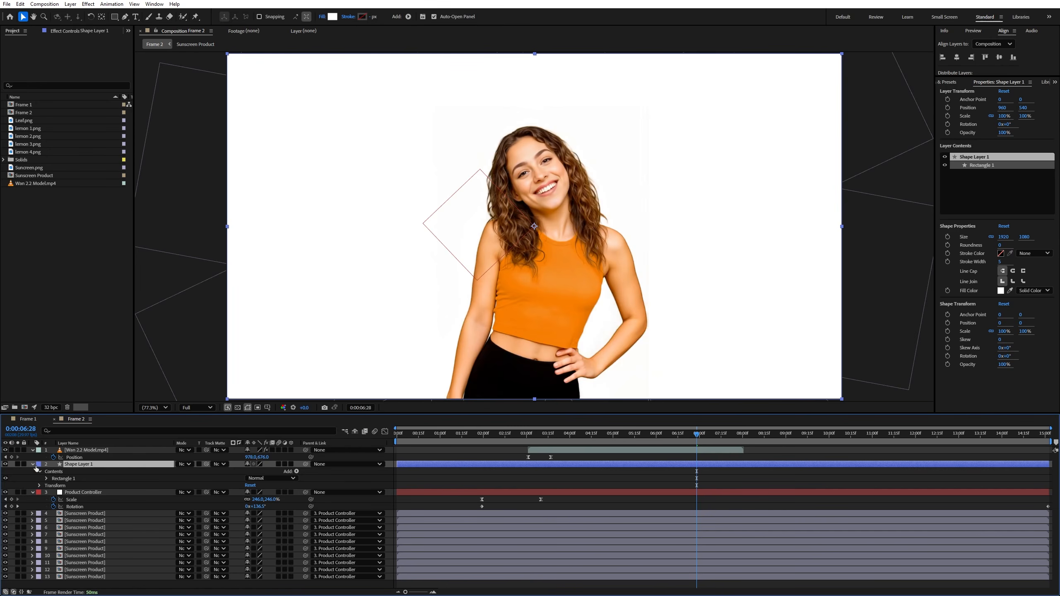
pyautogui.click(34, 465)
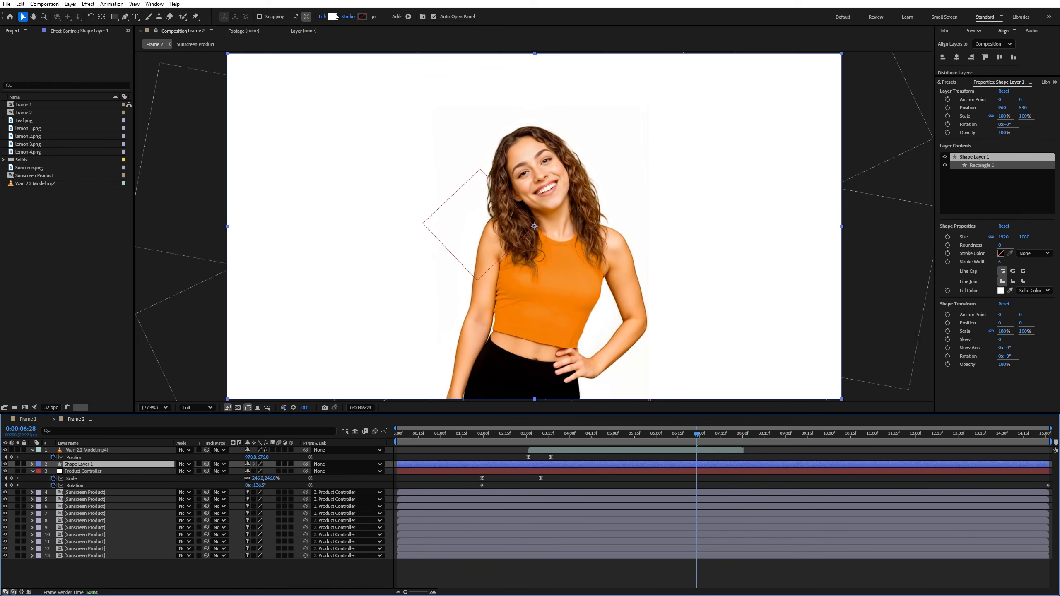
# Set the full-frame rectangle's fill color to black (000000).
pyautogui.click(332, 17)
pyautogui.moveTo(448, 342); pyautogui.dragTo(430, 343)
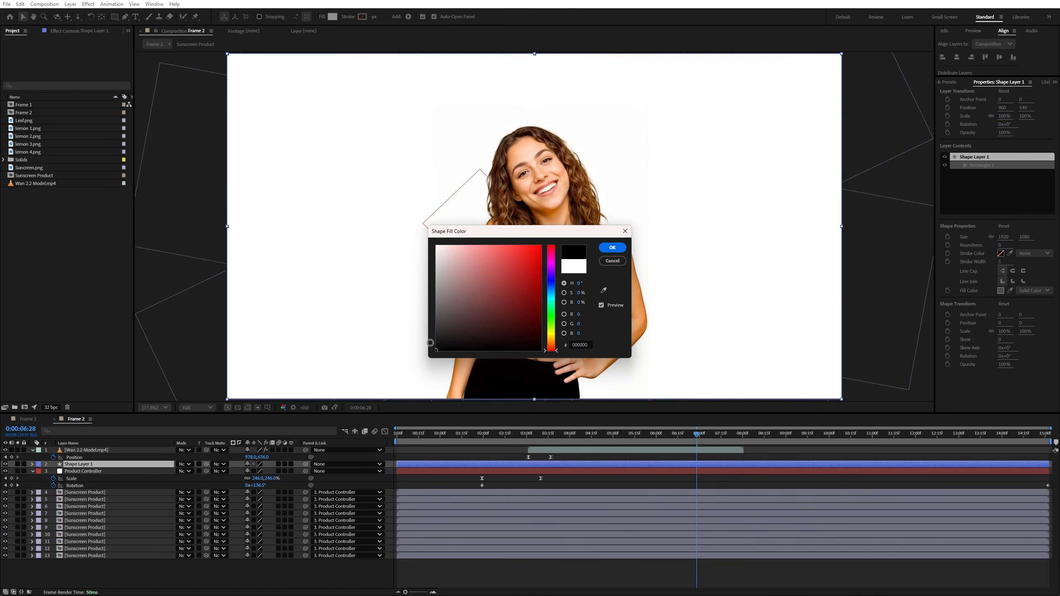
pyautogui.click(612, 247)
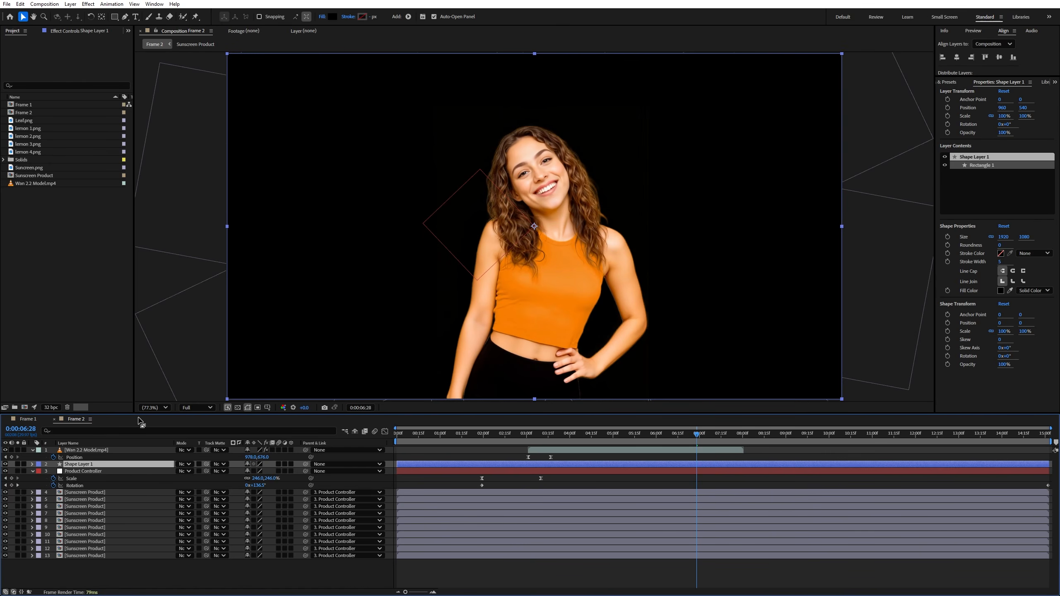
# Set the black shape layer's opacity to 38%.
pyautogui.press('t')
pyautogui.click(251, 471)
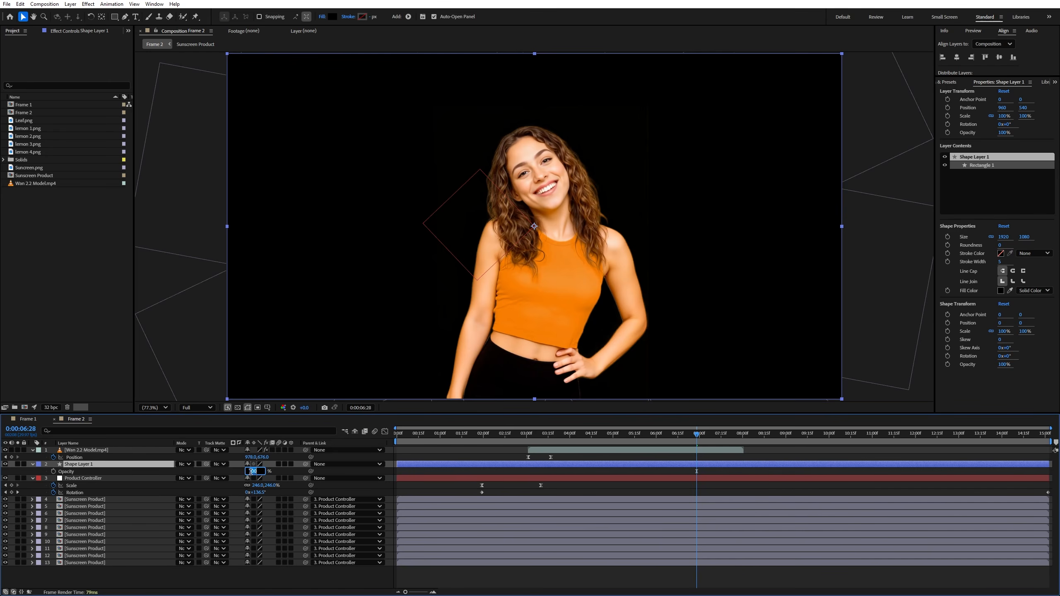
pyautogui.write('38')
pyautogui.press('Return')
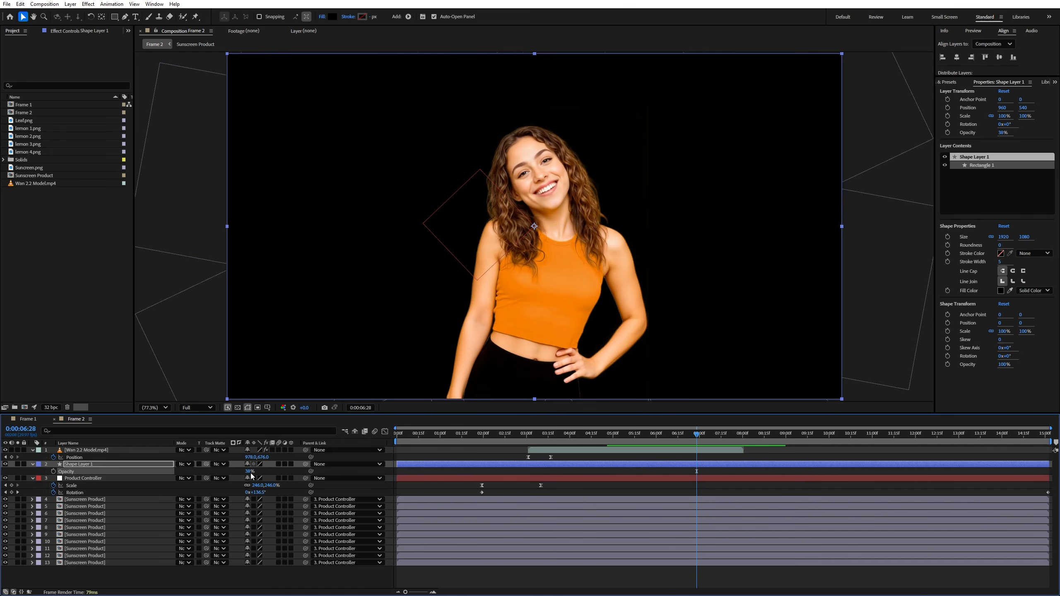
# Collapse the black shape layer's properties and make the layer start at about 3 seconds, just before the model layer begins.
pyautogui.click(33, 464)
pyautogui.click(522, 465)
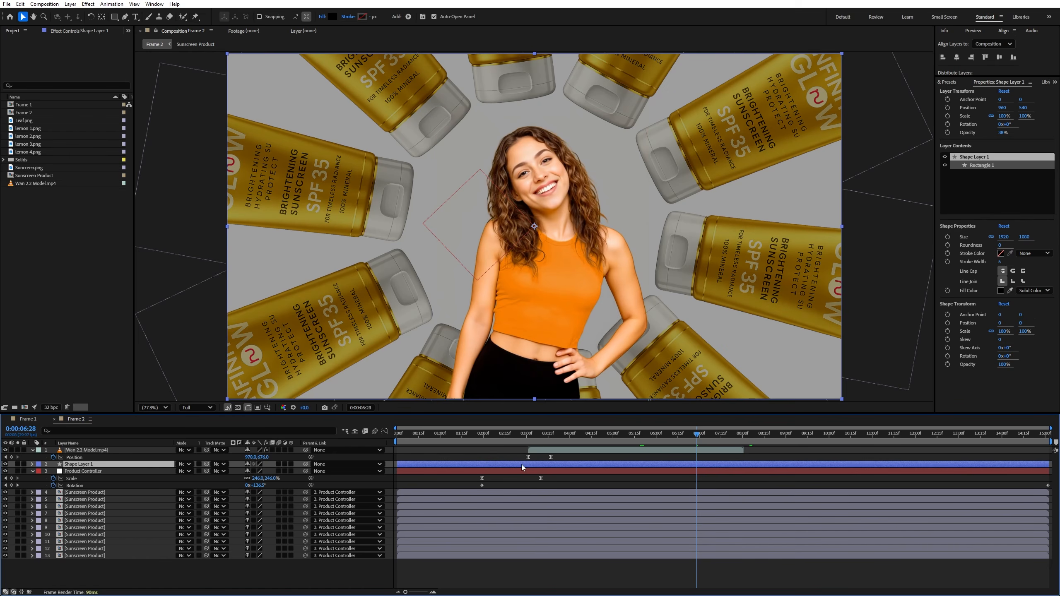
pyautogui.moveTo(557, 464)
pyautogui.mouseDown()
pyautogui.moveTo(600, 467)
pyautogui.moveTo(544, 467)
pyautogui.mouseUp()
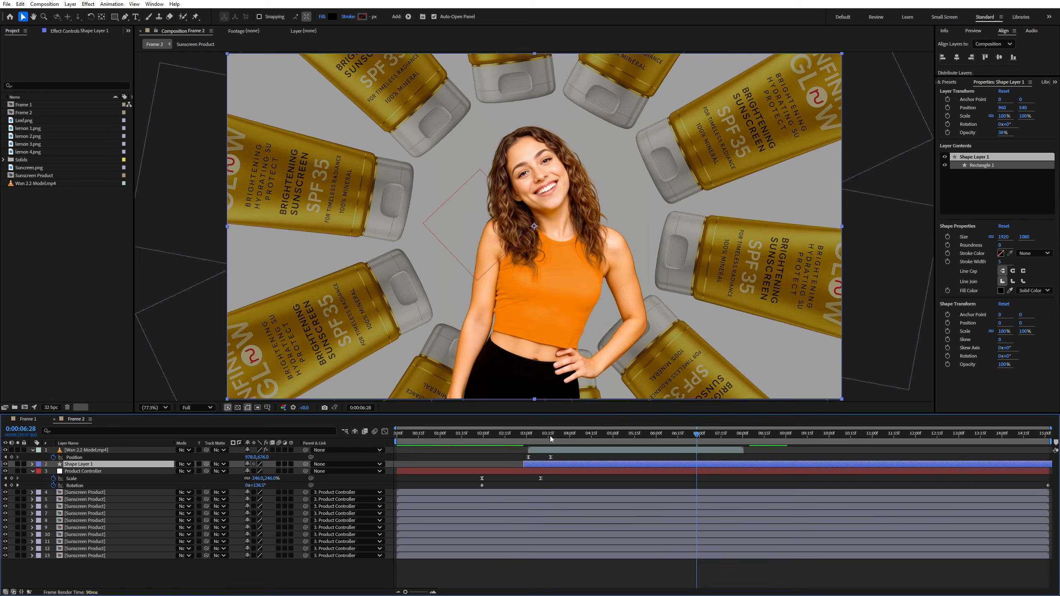
# Keyframe the black shape layer's opacity from 0% at 0:00:03:02 to 38% at 0:00:03:16.
pyautogui.click(549, 435)
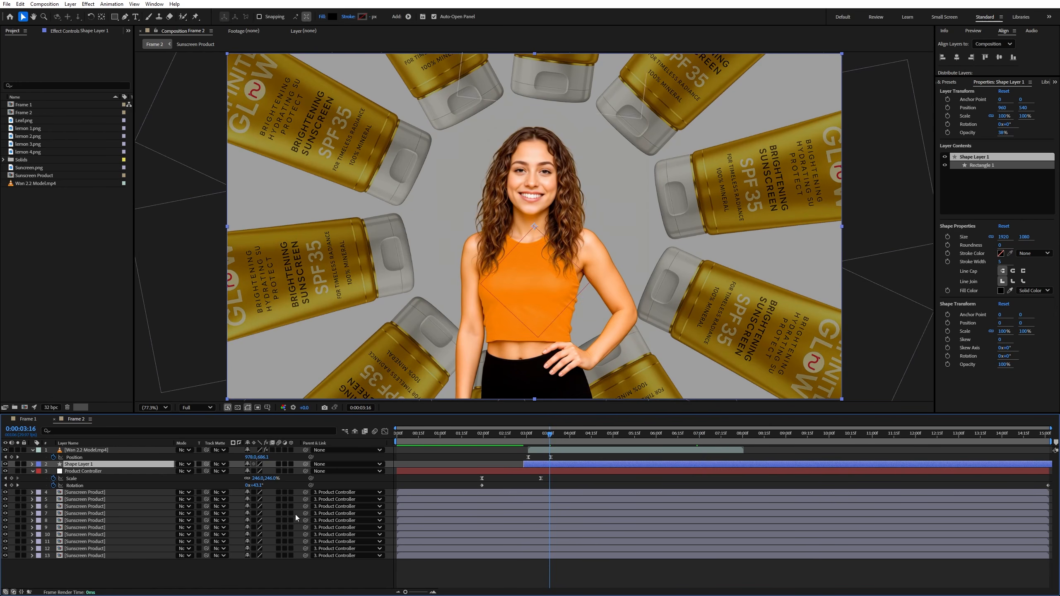
pyautogui.press('t')
pyautogui.click(53, 471)
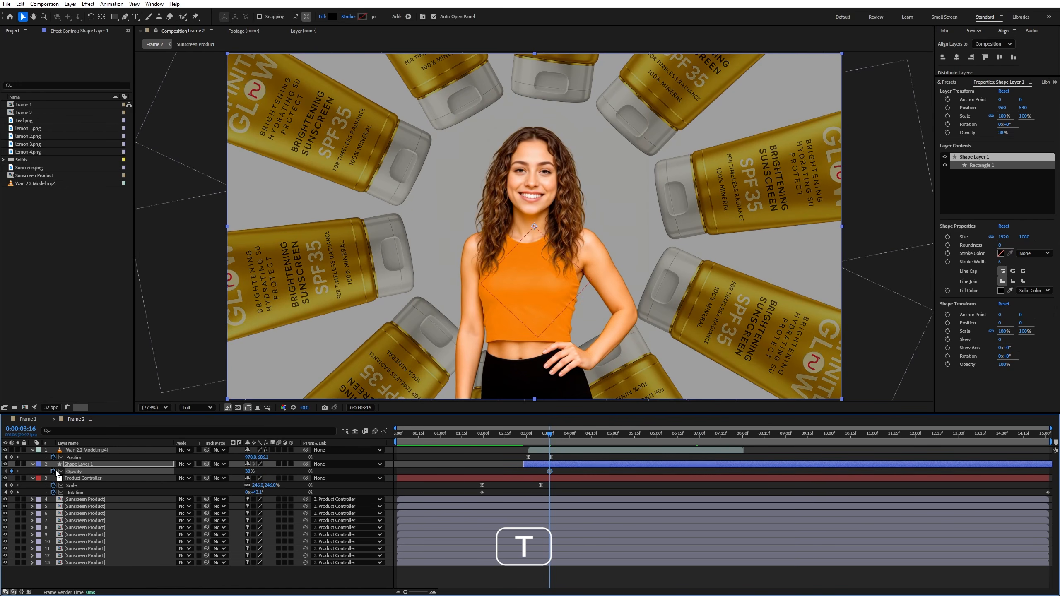
pyautogui.click(529, 442)
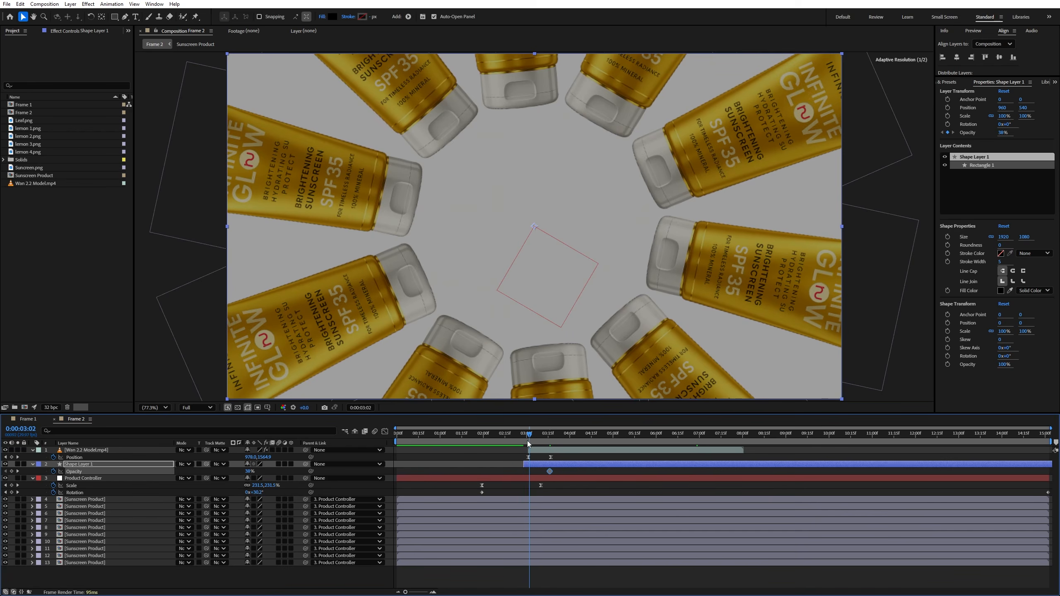
pyautogui.moveTo(250, 471); pyautogui.dragTo(104, 477)
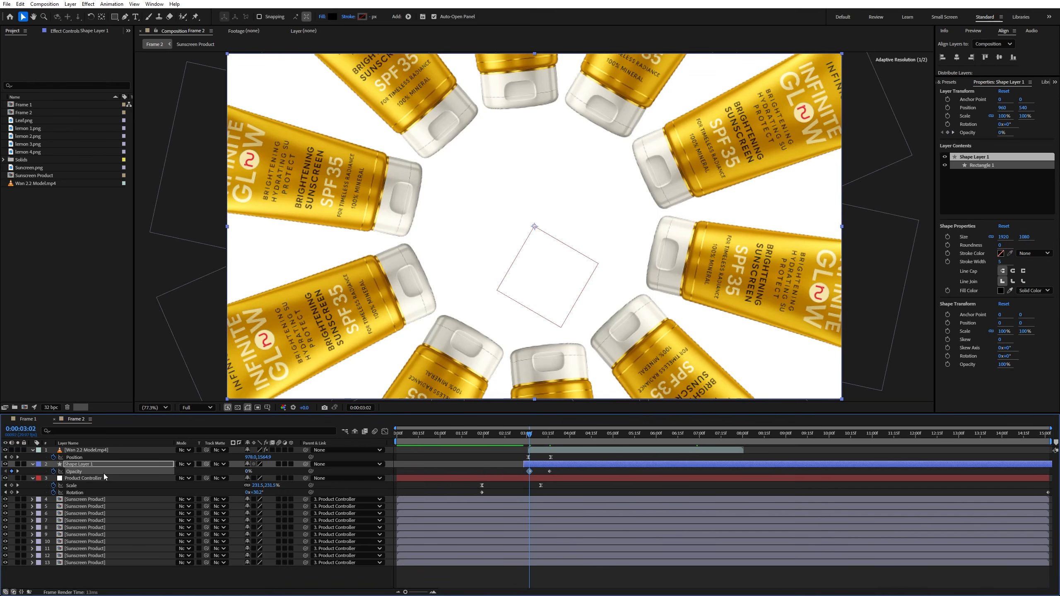
# Apply Easy Ease to both opacity keyframes of the black shape layer and preview the fade from about 0:00:02:29.
pyautogui.moveTo(511, 468); pyautogui.dragTo(566, 474)
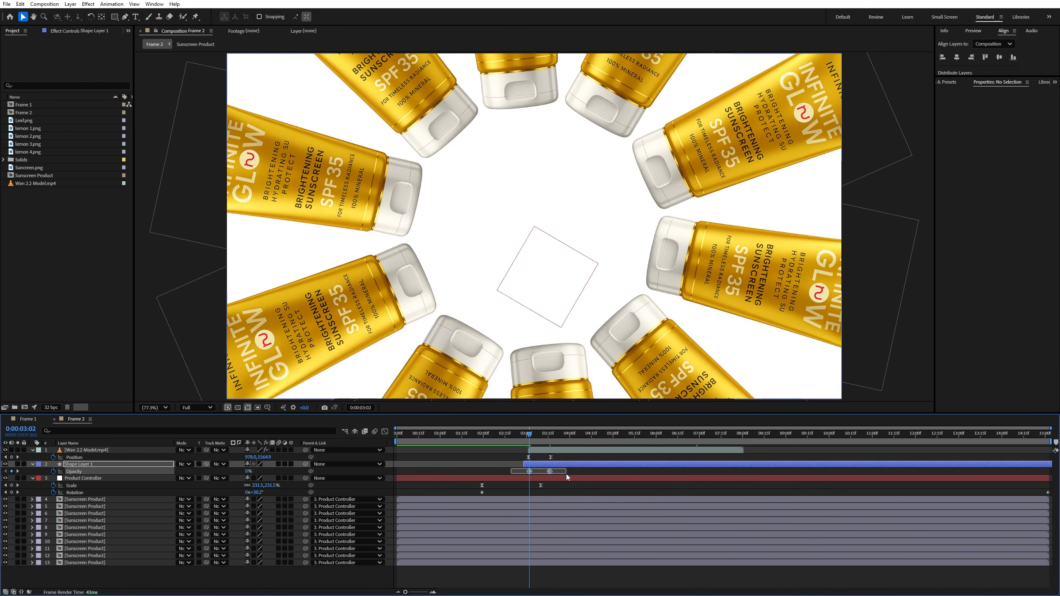
pyautogui.press('F9')
pyautogui.moveTo(524, 434); pyautogui.dragTo(525, 436)
pyautogui.press('space')
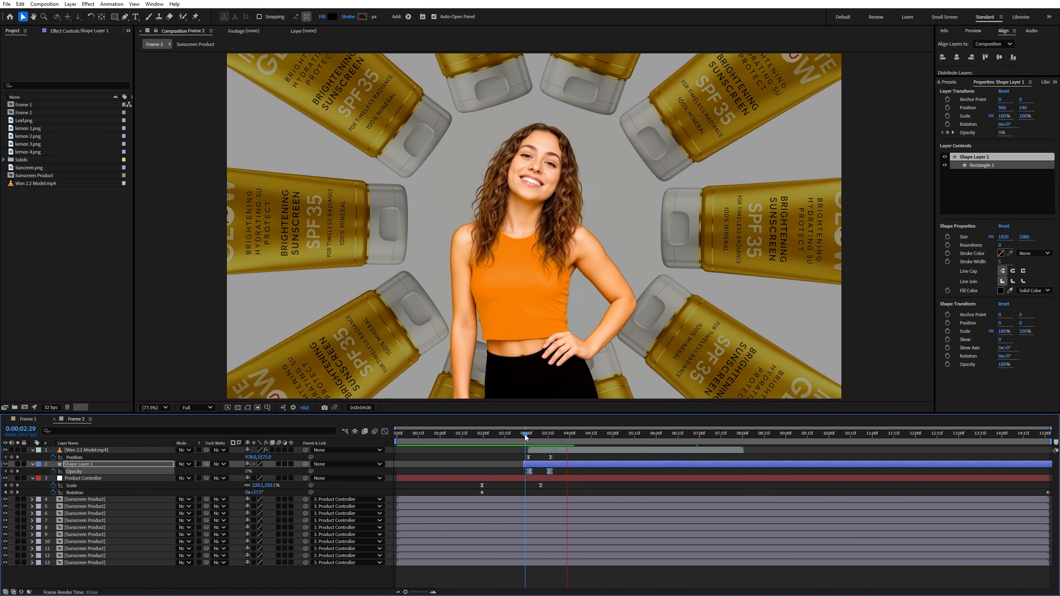
pyautogui.press('space')
# Collapse the expanded properties of the model, shape and Product Controller layers, and go to 0:00:03:18.
pyautogui.click(531, 435)
pyautogui.click(33, 464)
pyautogui.click(32, 471)
pyautogui.click(33, 450)
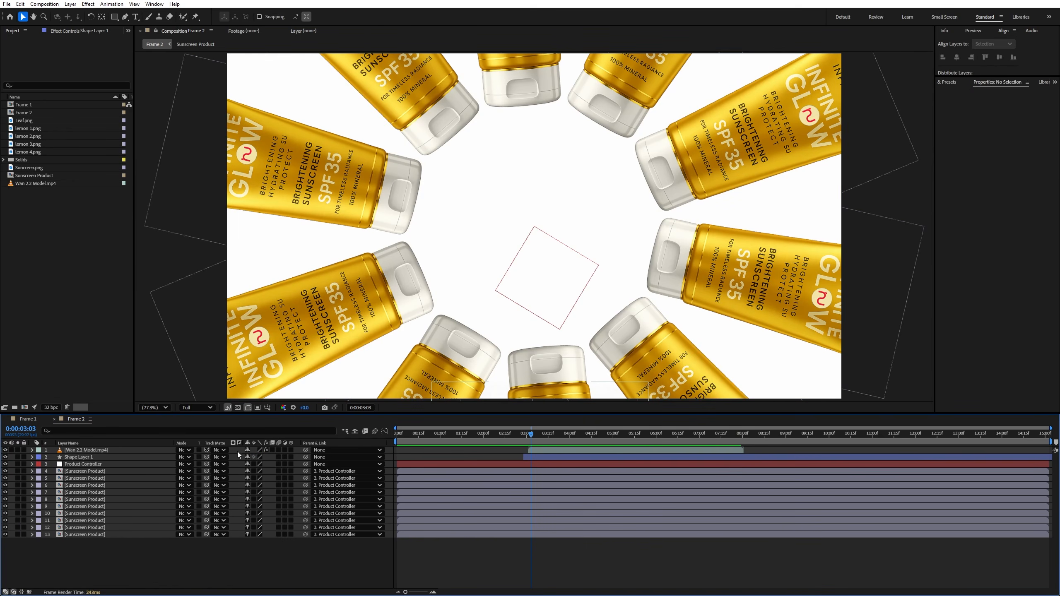
pyautogui.click(552, 435)
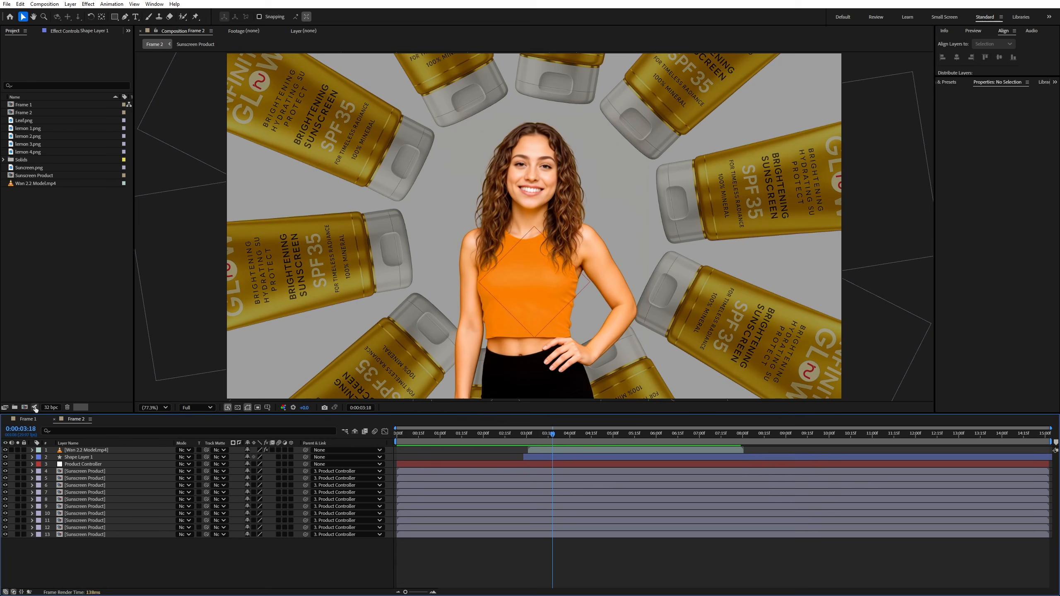
# Create a 1920 × 1080 composition named Final Comp and place the Frame 1 composition in it.
pyautogui.click(24, 407)
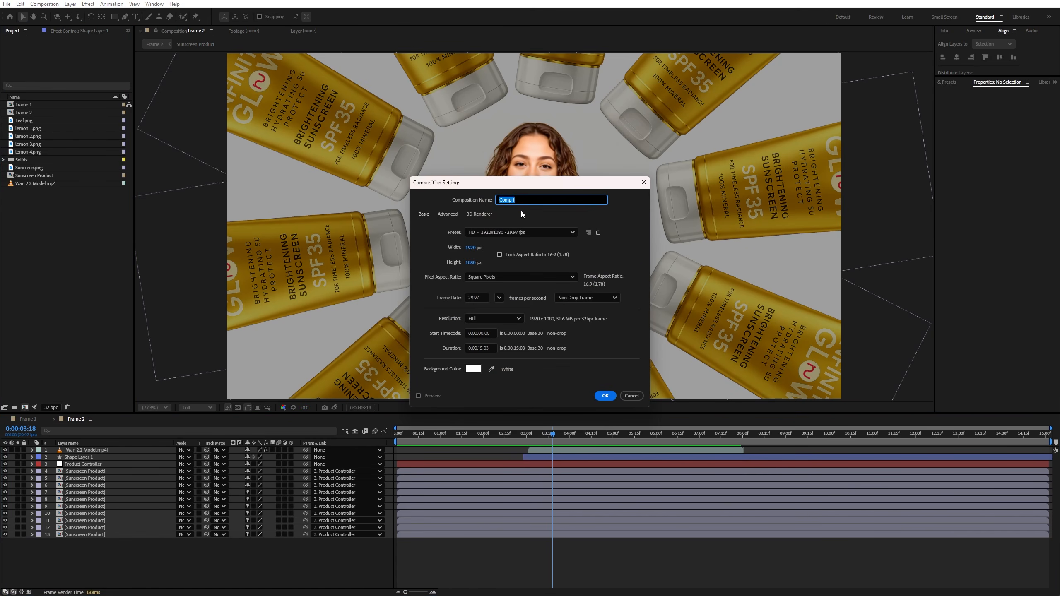
pyautogui.write('M')
pyautogui.press('Return')
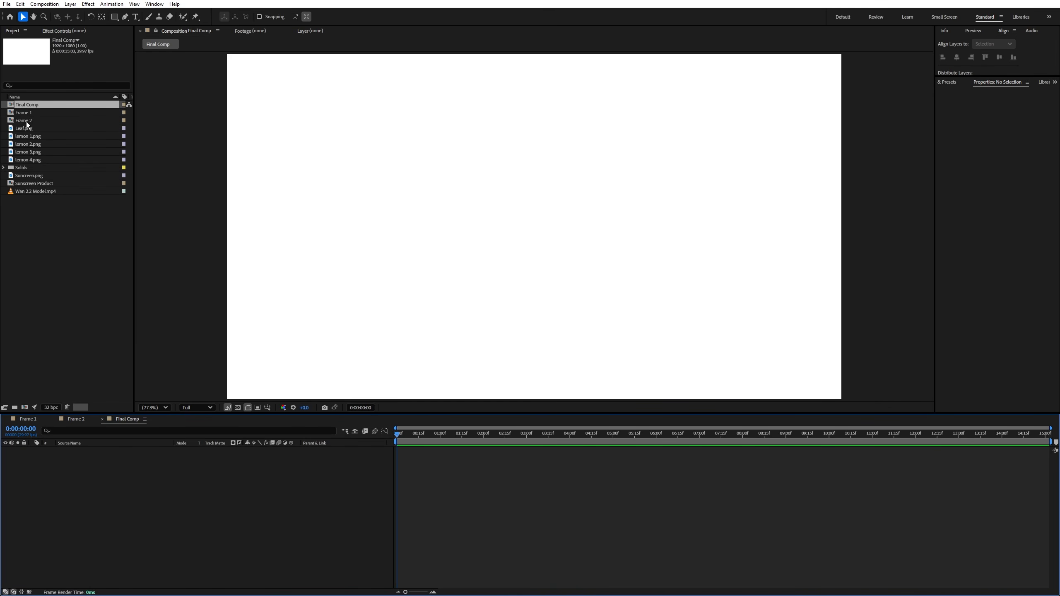
pyautogui.moveTo(24, 112); pyautogui.dragTo(81, 468)
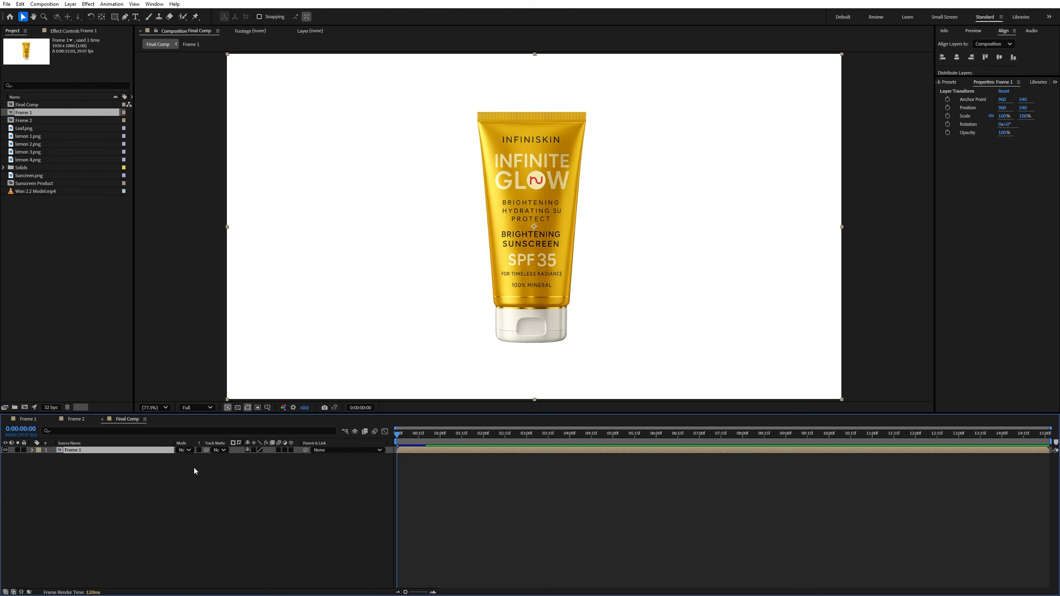
# Play Final Comp to find the moment after the lemons and leaves vanish, and trim the Frame 1 layer's end to 0:00:05:09.
pyautogui.press('space')
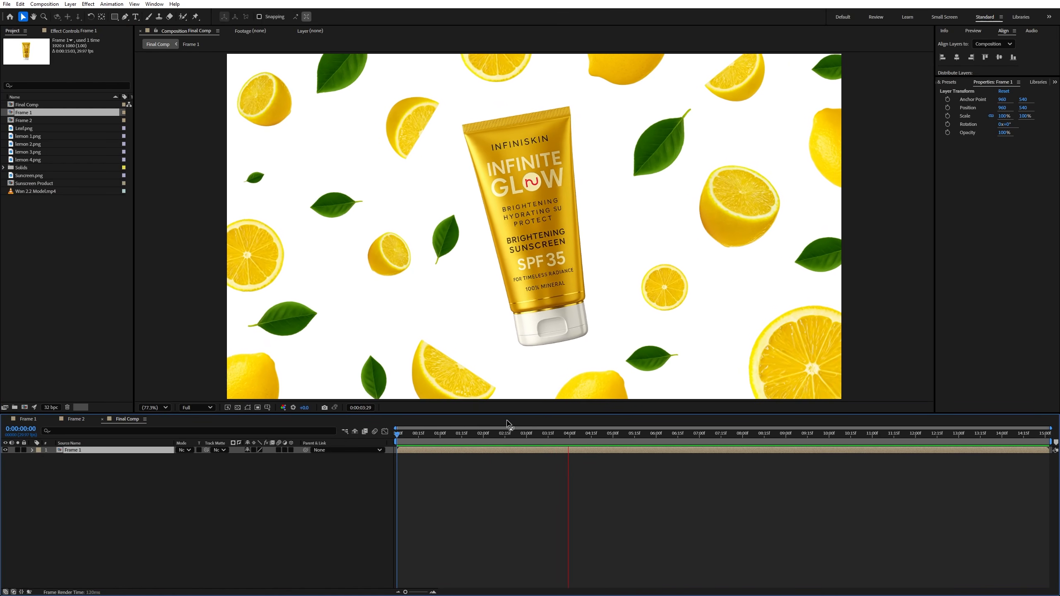
pyautogui.click(614, 434)
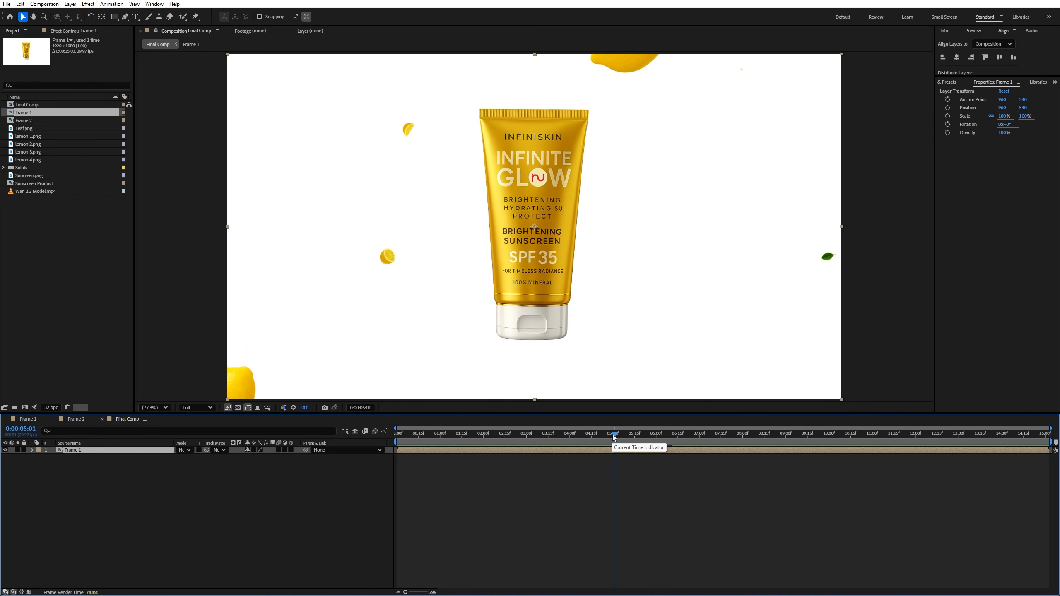
pyautogui.moveTo(614, 436); pyautogui.dragTo(626, 441)
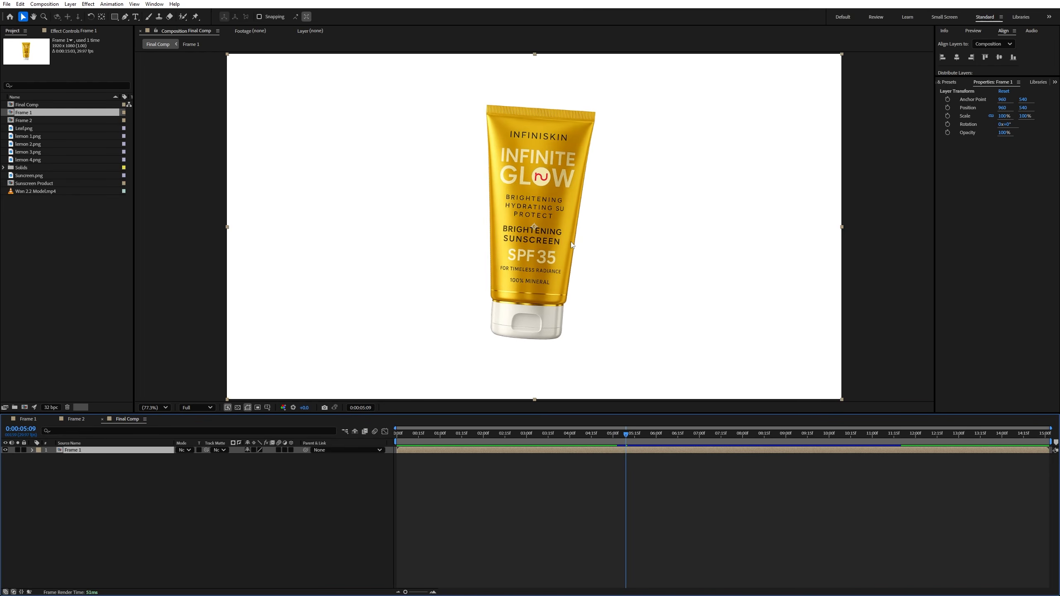
pyautogui.moveTo(1049, 450); pyautogui.dragTo(627, 471)
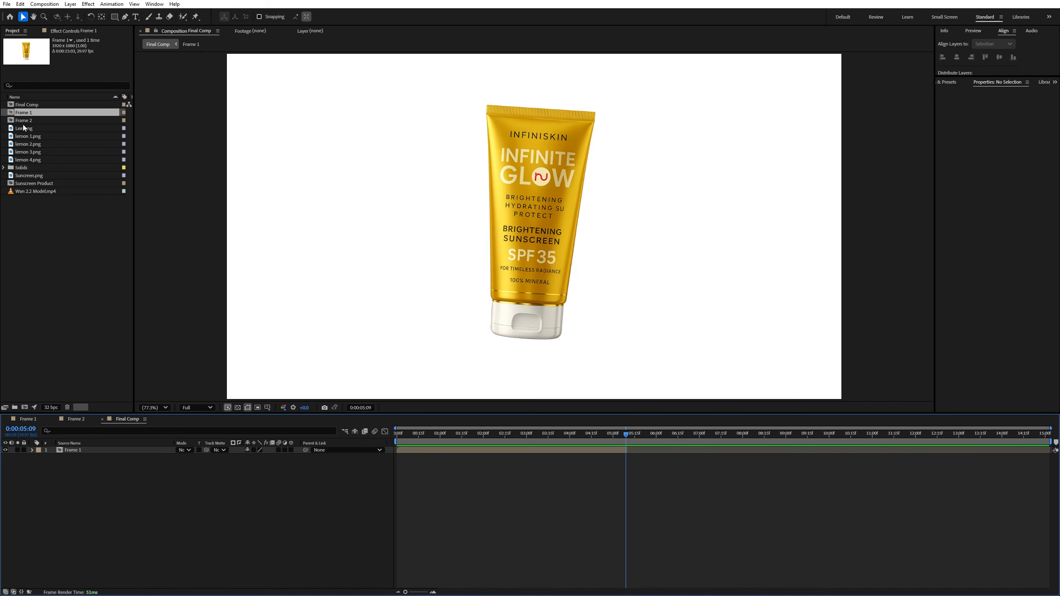
# Add the Sunscreen Product composition above Frame 1 in Final Comp and scale it to 49%.
pyautogui.moveTo(31, 186); pyautogui.dragTo(504, 234)
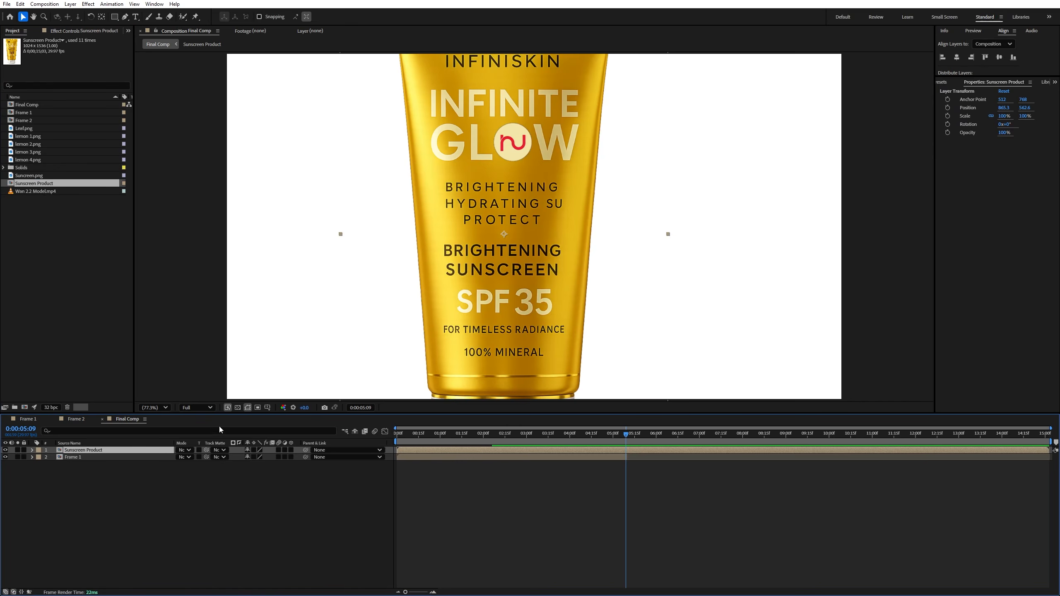
pyautogui.press('s')
pyautogui.moveTo(253, 460); pyautogui.dragTo(238, 459)
pyautogui.press('Return')
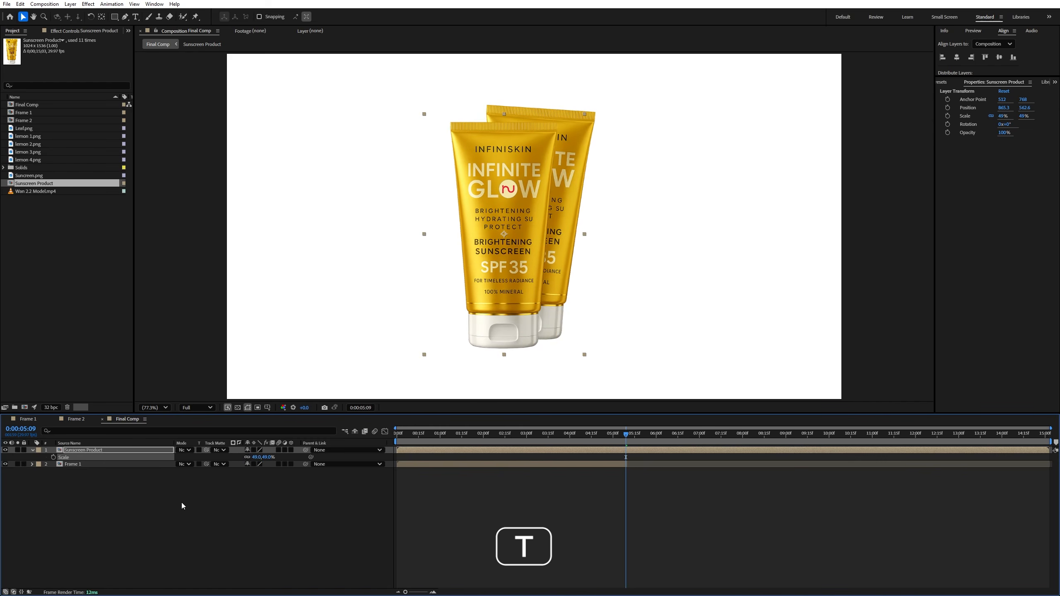
# Lower the Sunscreen Product layer's opacity to 59% and move it over the tube in Frame 1.
pyautogui.press('t')
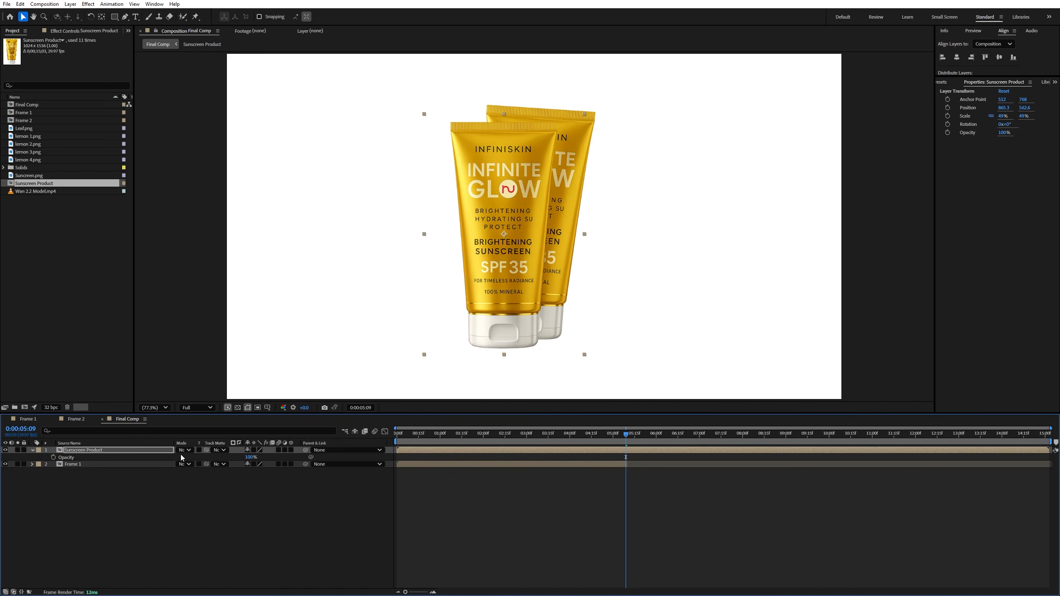
pyautogui.moveTo(248, 461); pyautogui.dragTo(231, 461)
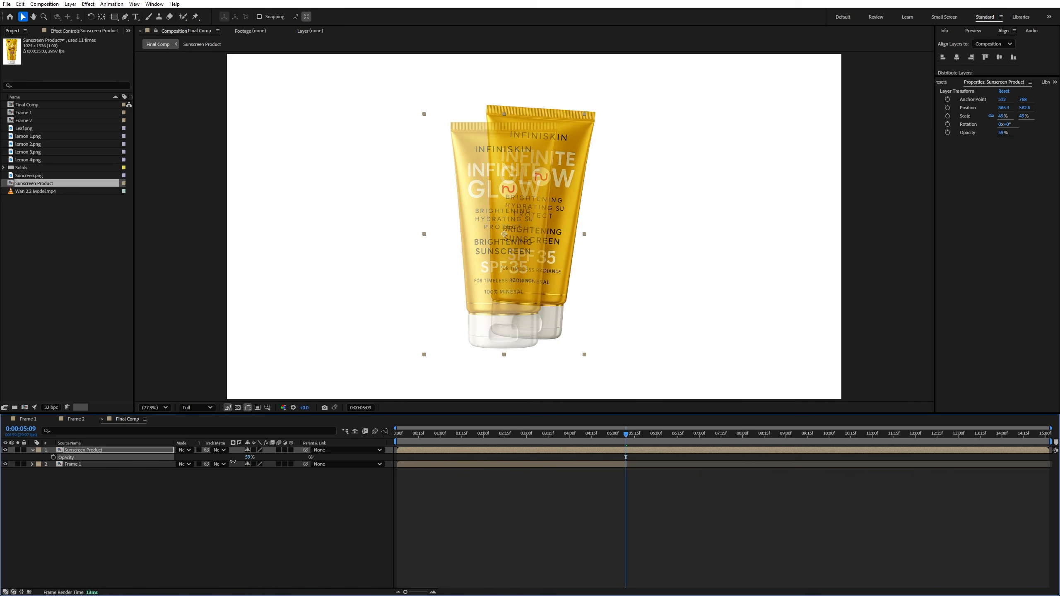
pyautogui.moveTo(504, 304); pyautogui.dragTo(538, 279)
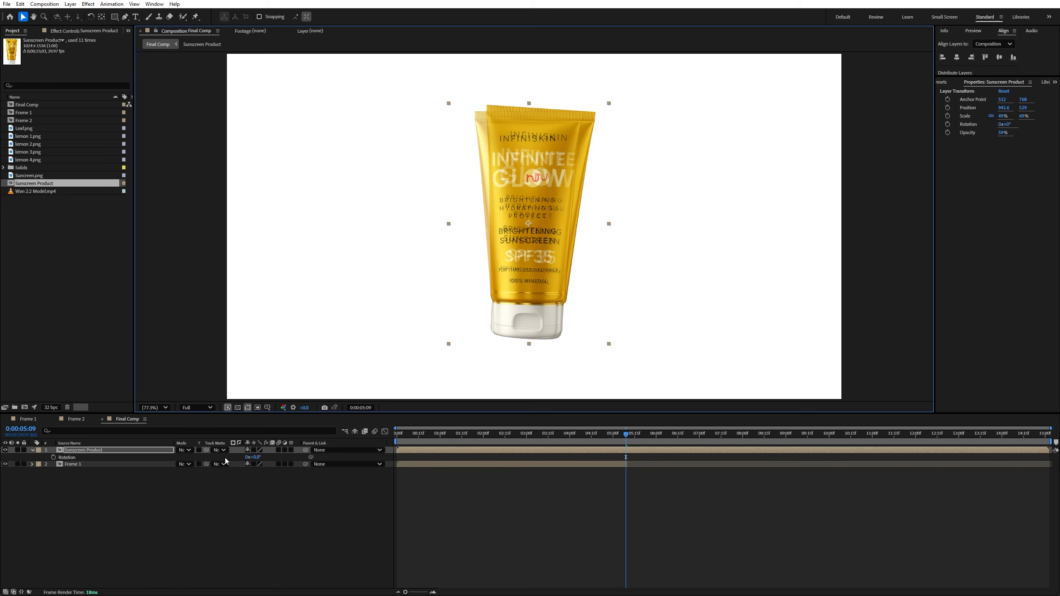
# Rotate the Sunscreen Product layer to 4° and nudge it onto the tilted Frame 1 tube.
pyautogui.press('r')
pyautogui.moveTo(254, 457); pyautogui.dragTo(256, 457)
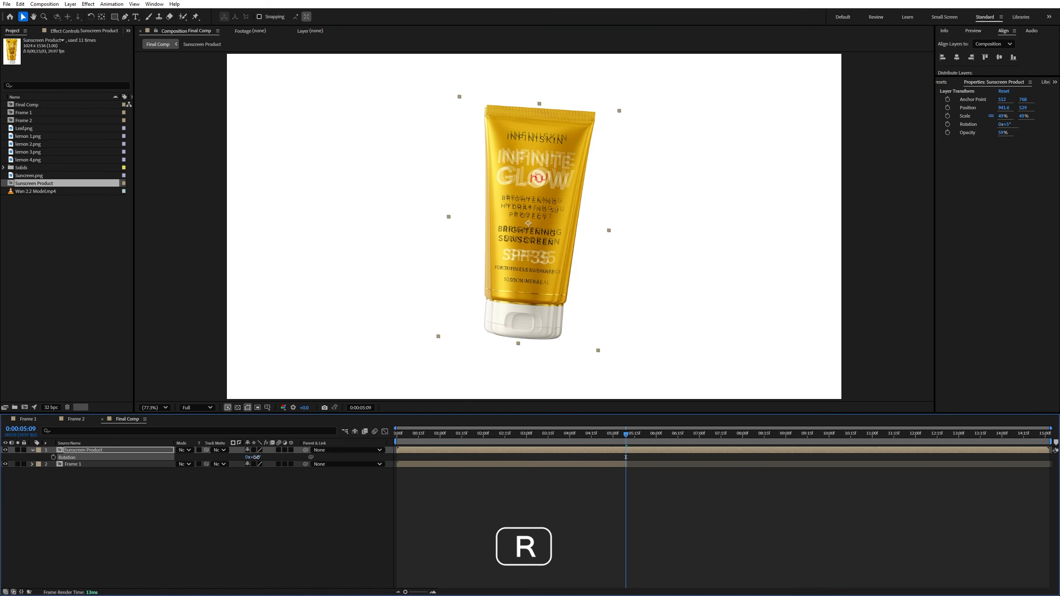
pyautogui.moveTo(498, 189); pyautogui.dragTo(505, 189)
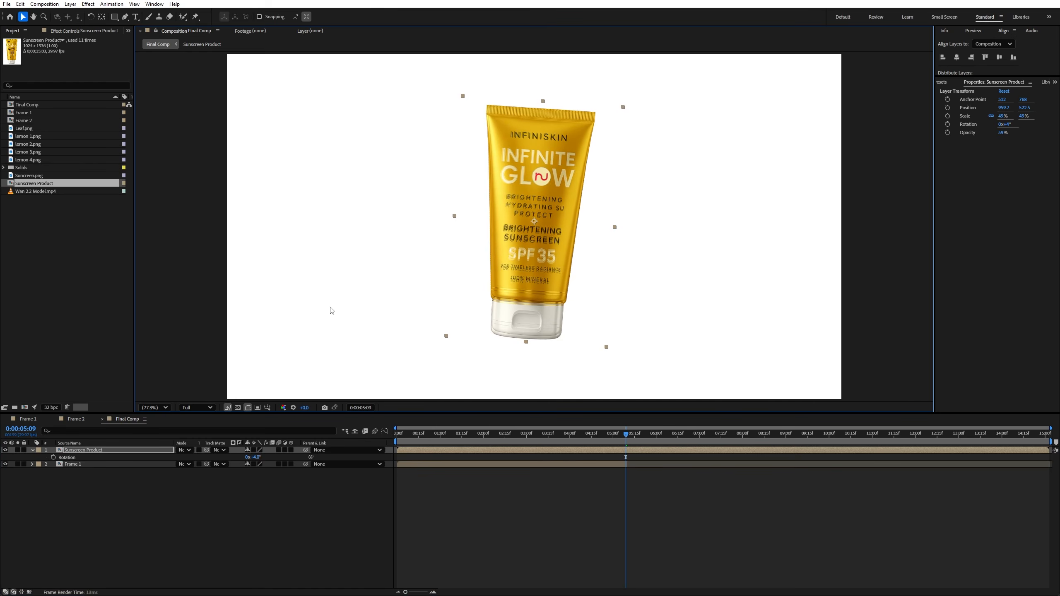
# Check the scale of the Sunscreen.png layer inside Frame 1.
pyautogui.click(25, 419)
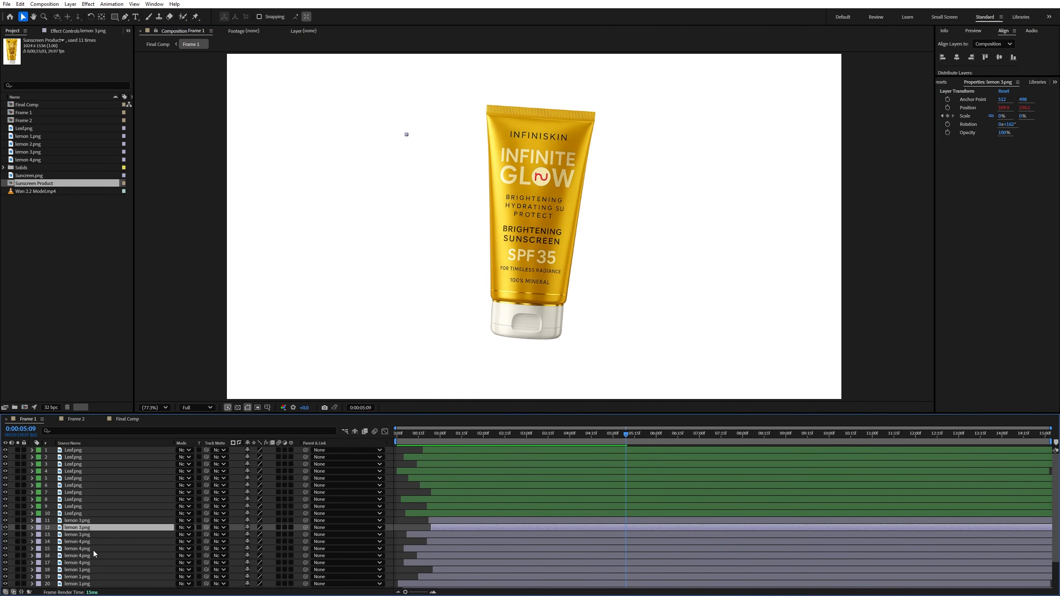
pyautogui.scroll(-2, 89, 578)
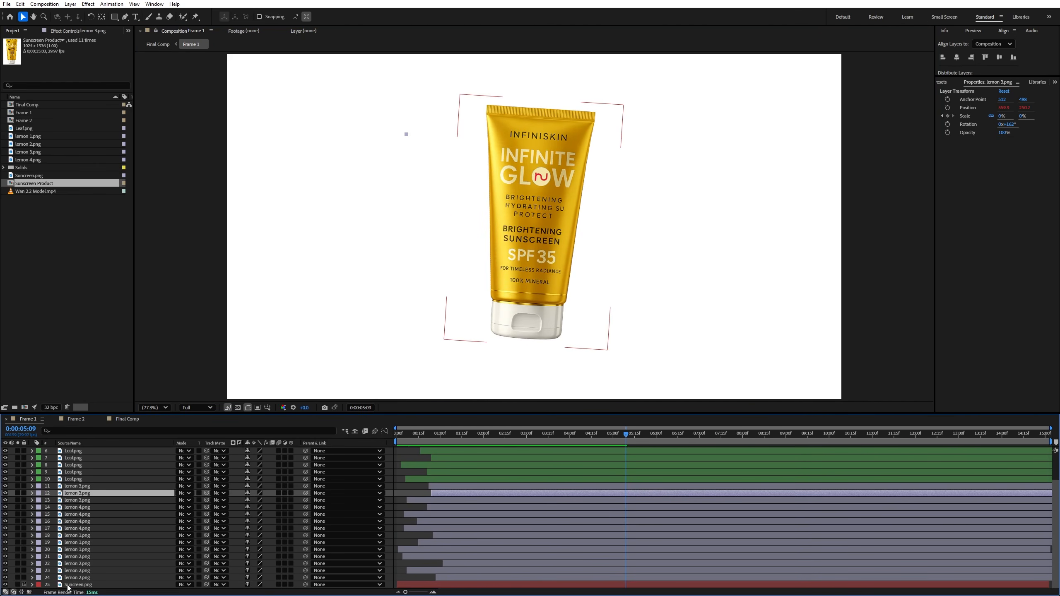
pyautogui.click(77, 585)
pyautogui.press('s')
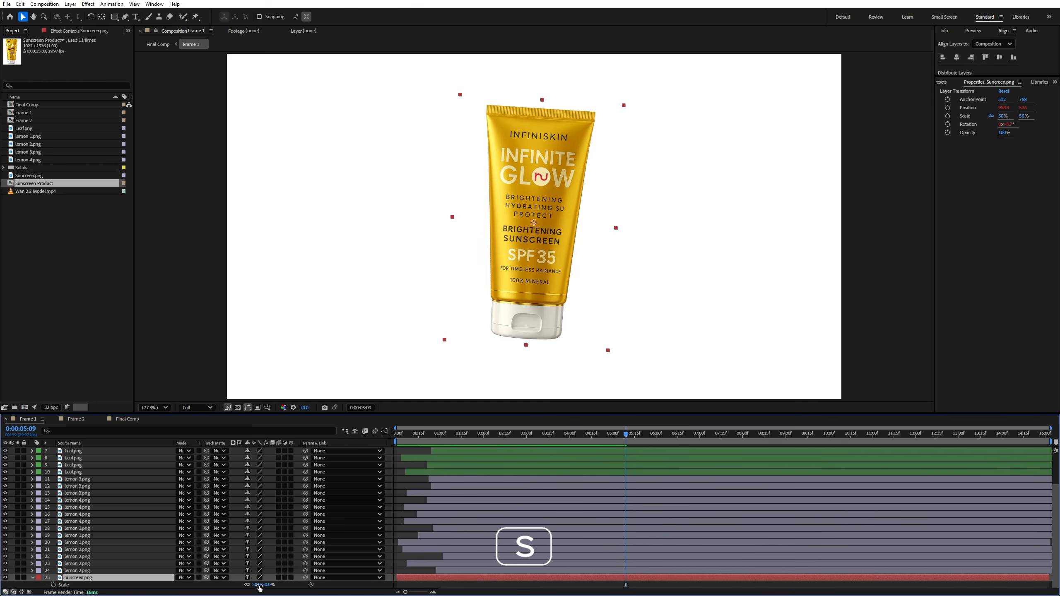
# Return to Final Comp and set the Sunscreen Product layer's scale to 50%.
pyautogui.click(127, 419)
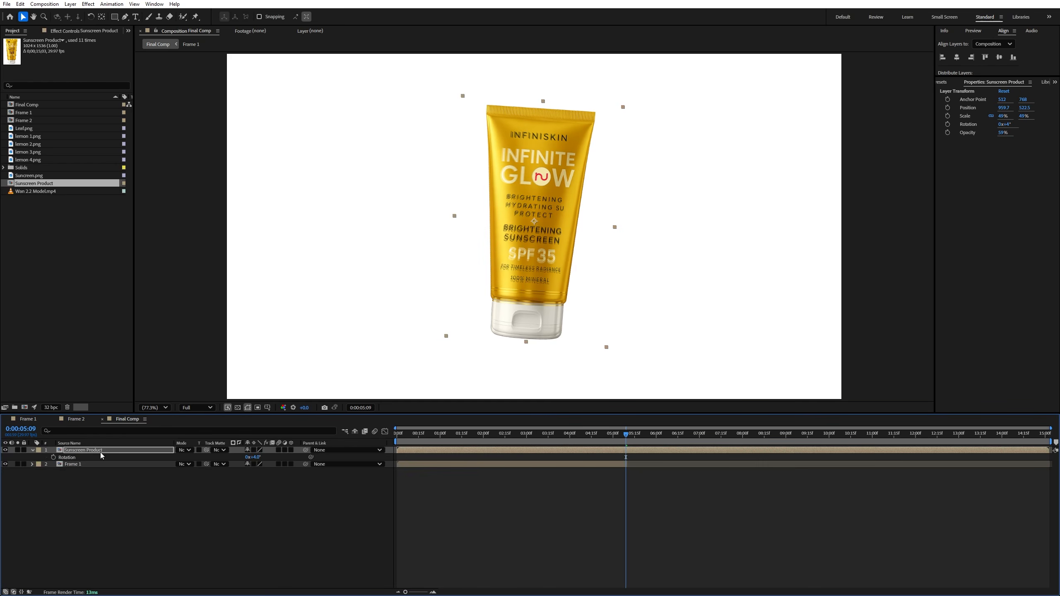
pyautogui.press('s')
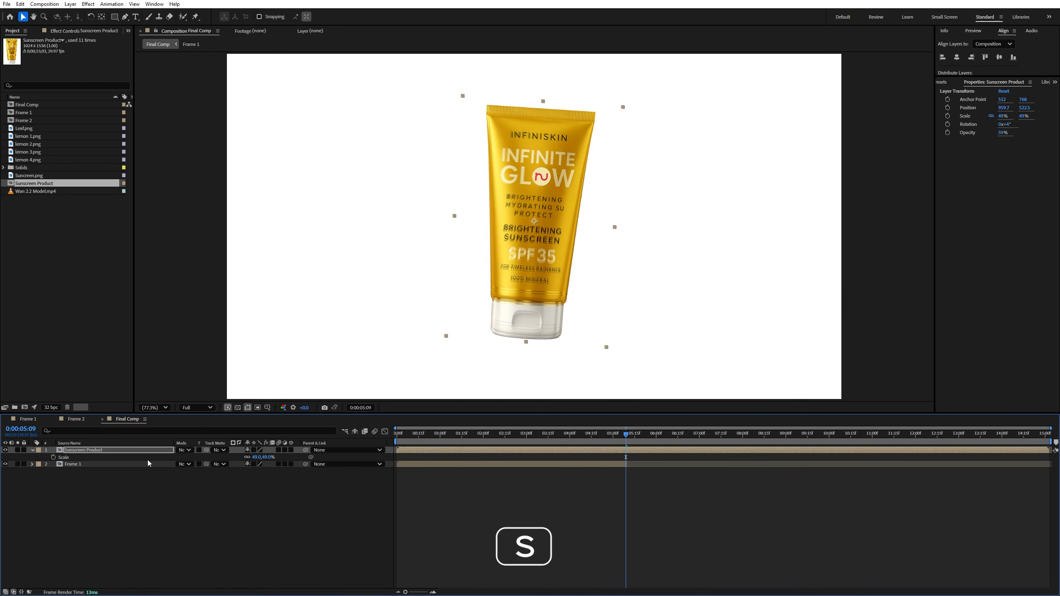
pyautogui.click(255, 457)
pyautogui.write('50')
pyautogui.press('Return')
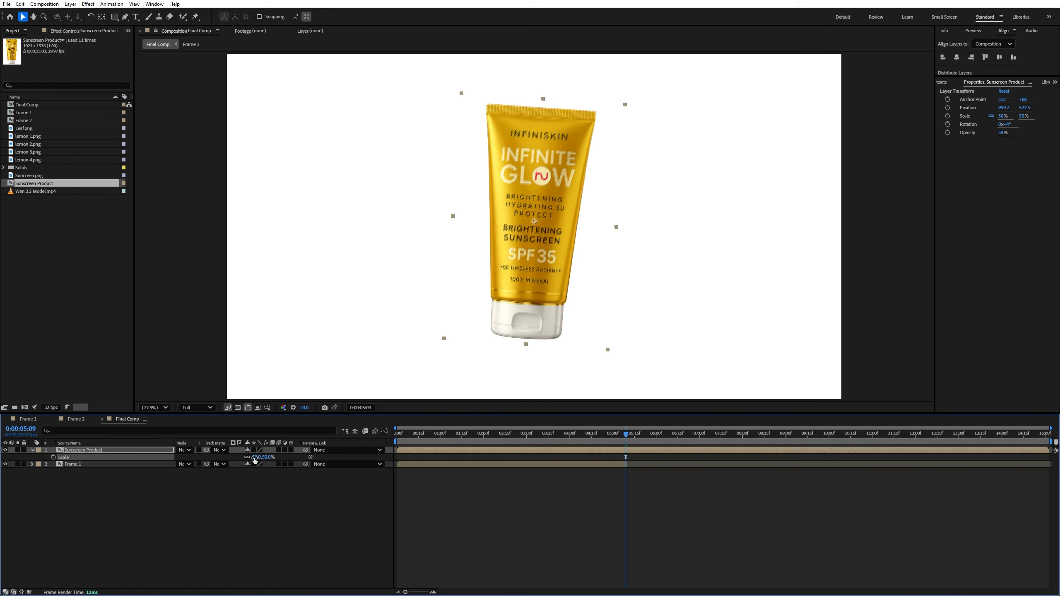
# Fine-tune the Sunscreen Product layer's position and set its rotation to 4° so its label matches the Frame 1 tube.
pyautogui.scroll(4, 429, 208)
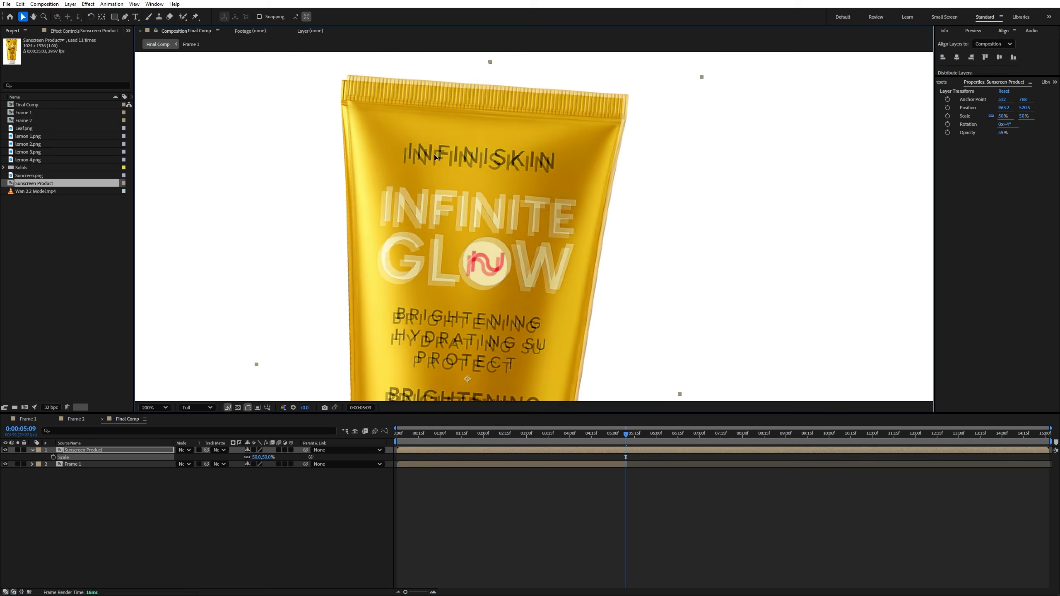
pyautogui.scroll(-2, 508, 169)
pyautogui.press('r')
pyautogui.moveTo(508, 165); pyautogui.dragTo(510, 166)
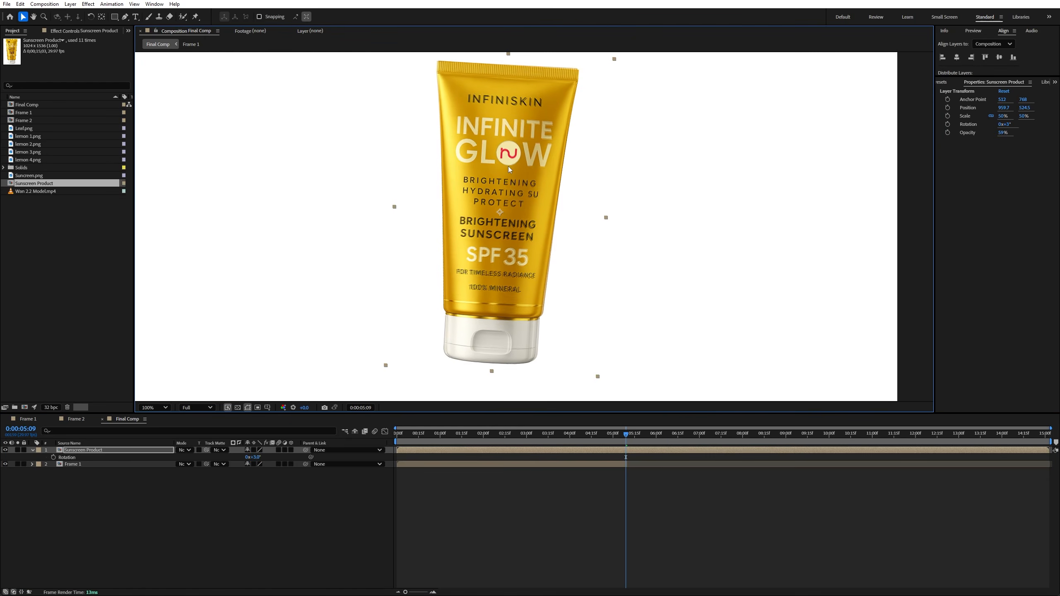
pyautogui.moveTo(257, 458); pyautogui.dragTo(258, 458)
# Shift the Sunscreen Product layer to start around the end of Frame 1, near 0:00:05:09, and collapse its properties.
pyautogui.click(93, 451)
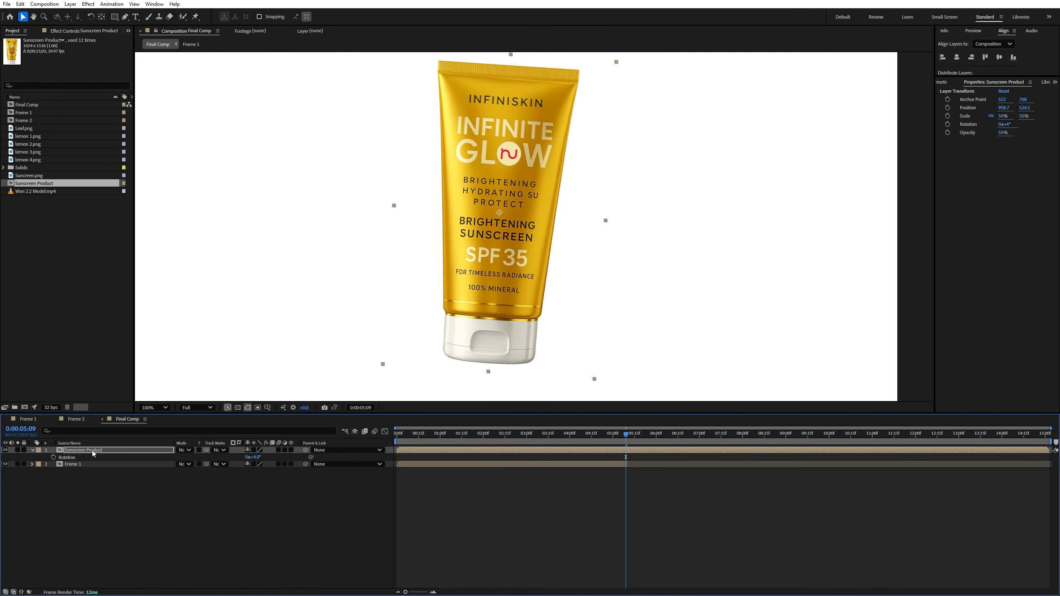
pyautogui.click(229, 529)
pyautogui.moveTo(421, 451); pyautogui.dragTo(636, 457)
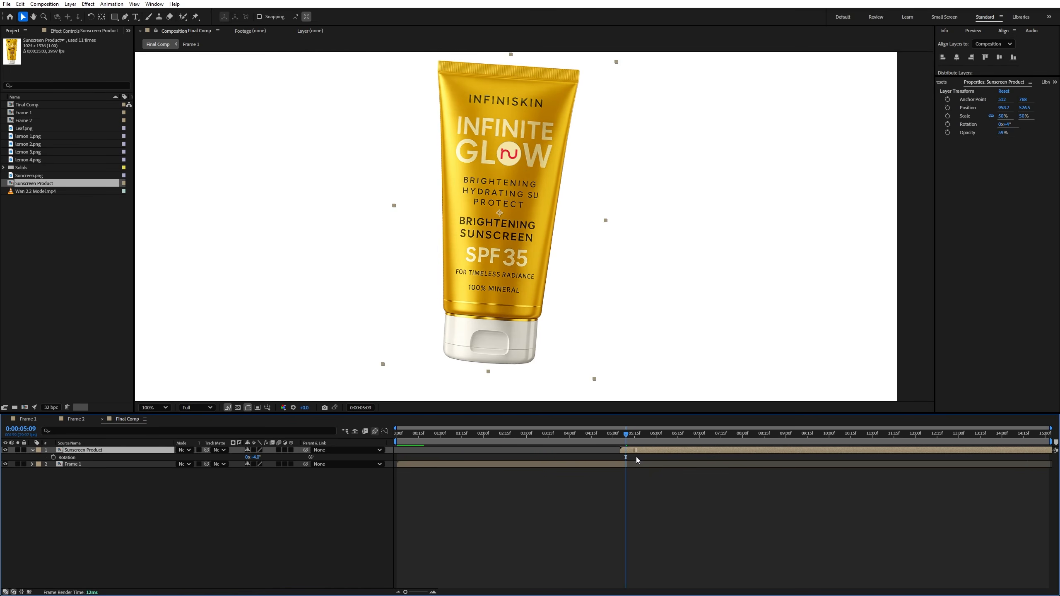
pyautogui.click(33, 450)
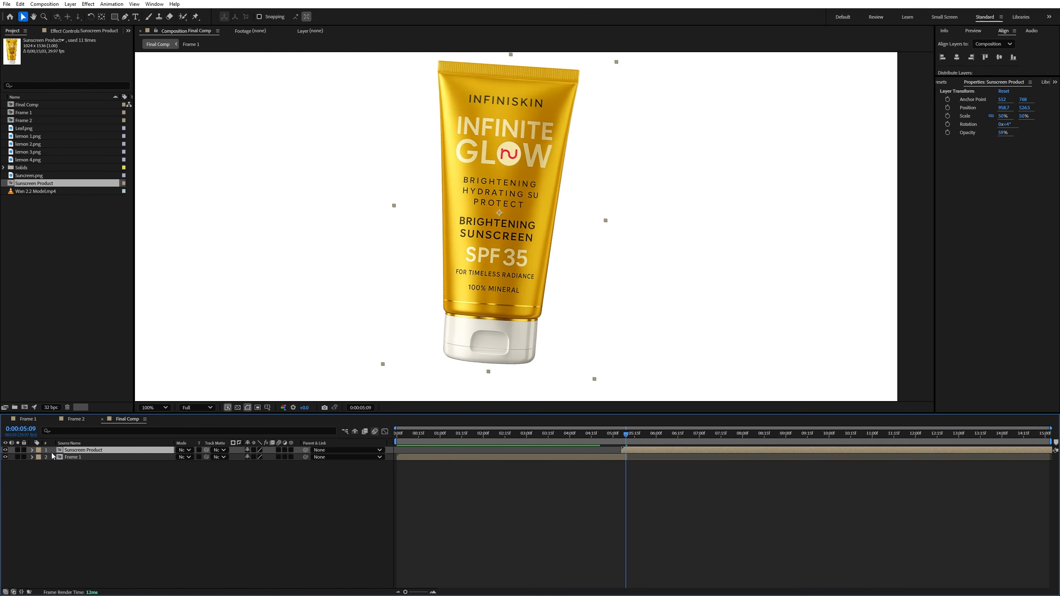
# Restore the Sunscreen Product layer's opacity to 100% and fit the whole composition in the viewer.
pyautogui.moveTo(626, 436)
pyautogui.mouseDown()
pyautogui.moveTo(616, 441)
pyautogui.moveTo(626, 442)
pyautogui.mouseUp()
pyautogui.press('t')
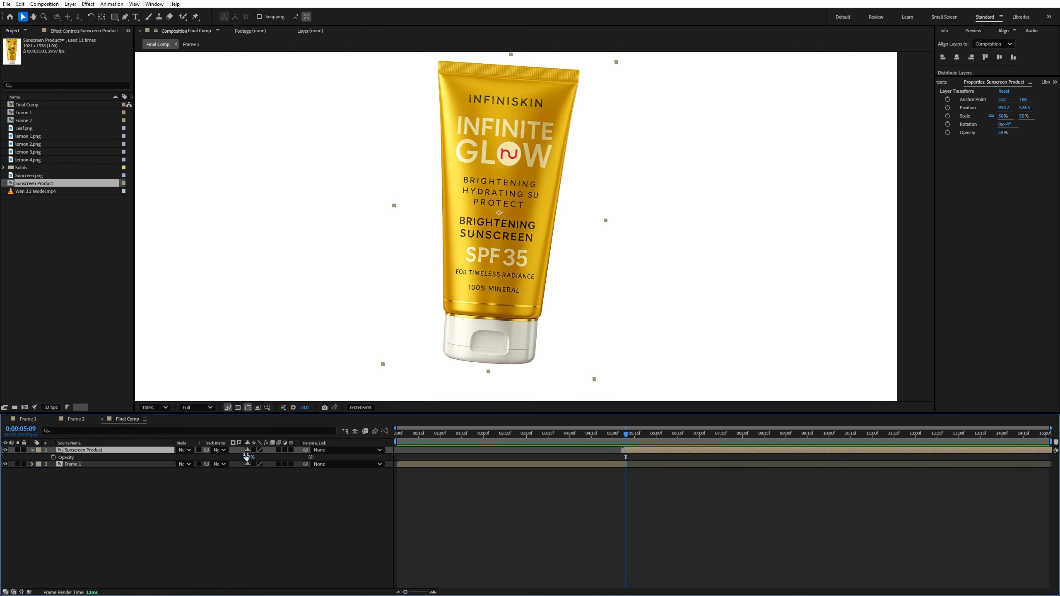
pyautogui.moveTo(248, 459); pyautogui.dragTo(271, 458)
pyautogui.click(160, 409)
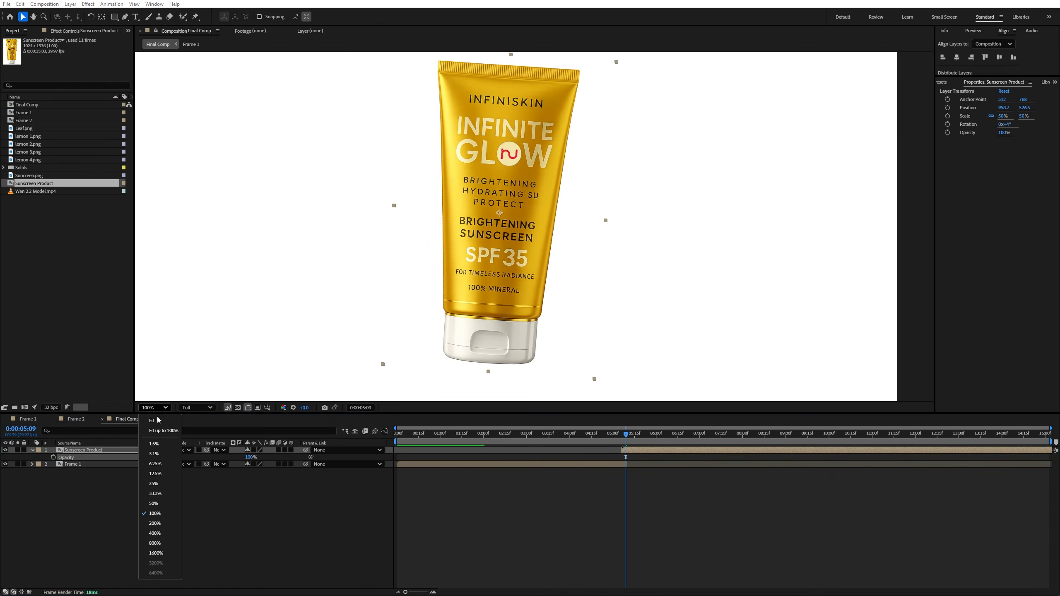
pyautogui.click(160, 421)
pyautogui.moveTo(161, 413); pyautogui.dragTo(161, 436)
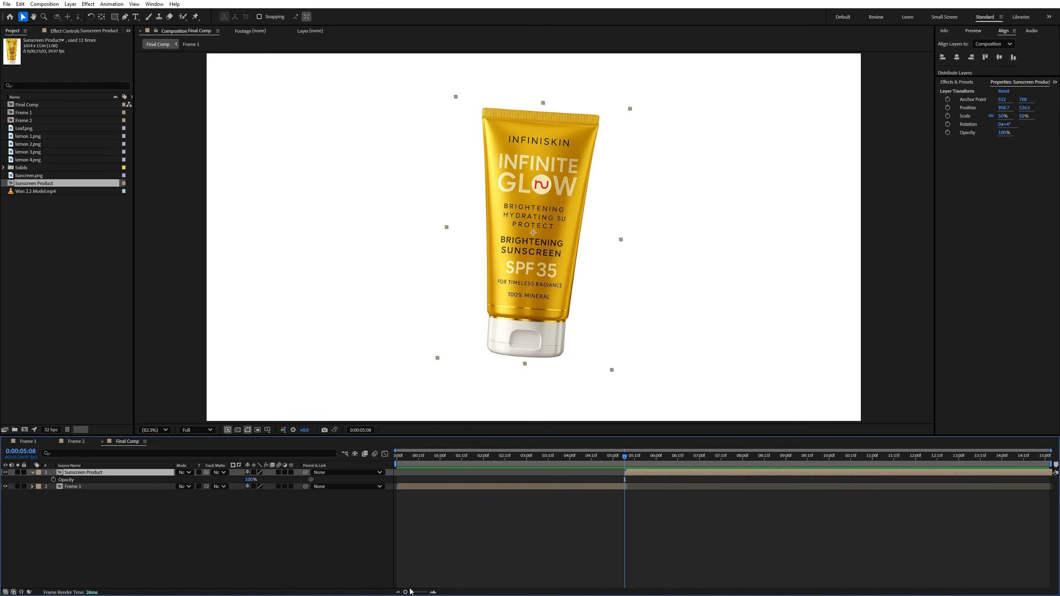
# Shift the Sunscreen Product layer one frame later so it starts at 0:00:05:09.
pyautogui.moveTo(416, 594); pyautogui.dragTo(429, 594)
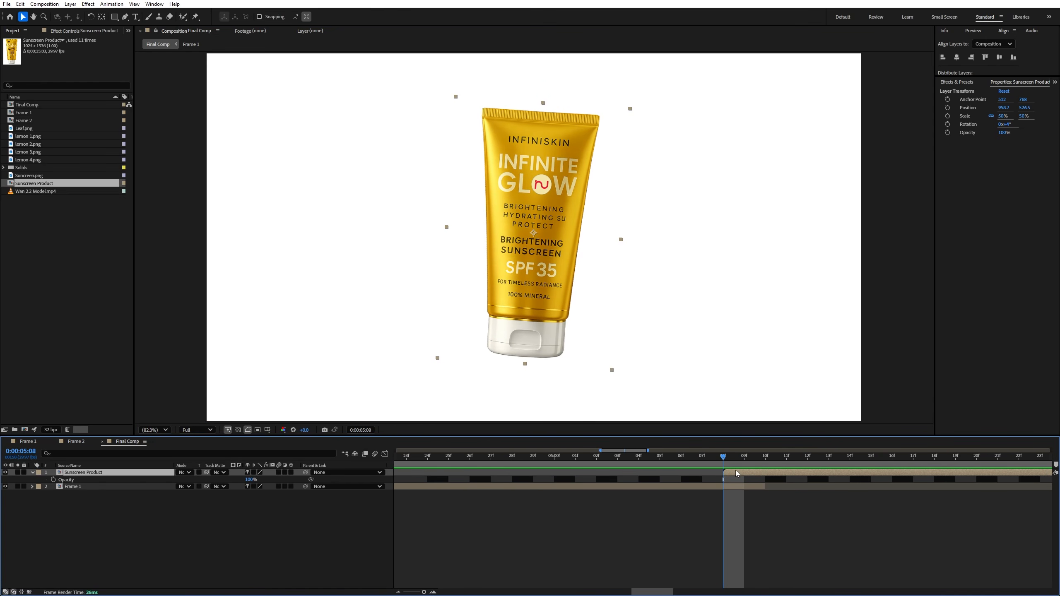
pyautogui.moveTo(737, 474); pyautogui.dragTo(757, 475)
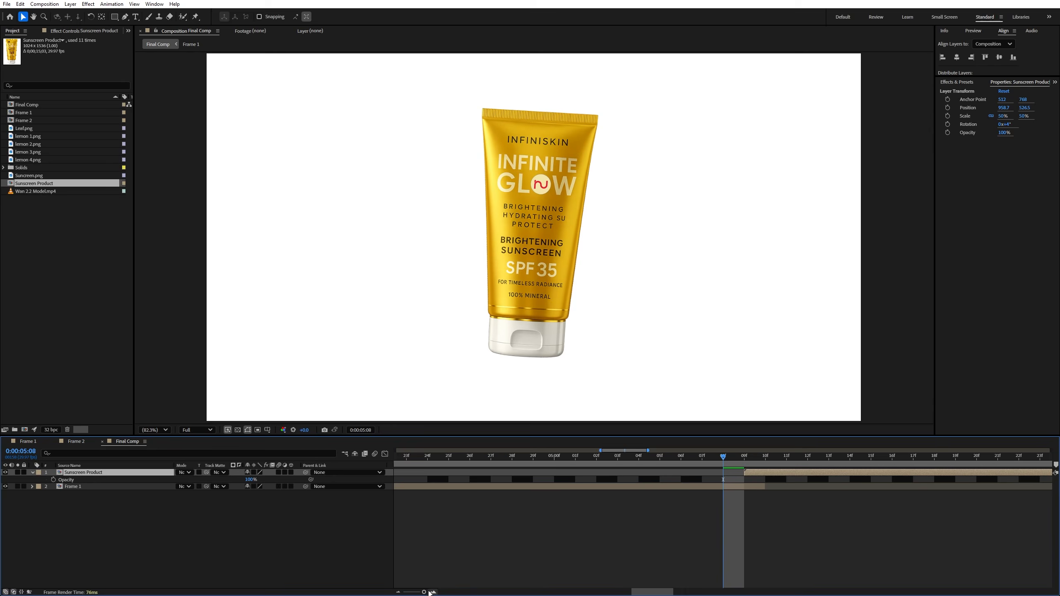
pyautogui.moveTo(424, 593); pyautogui.dragTo(410, 593)
pyautogui.moveTo(673, 459)
pyautogui.mouseDown()
pyautogui.moveTo(663, 463)
pyautogui.moveTo(672, 464)
pyautogui.mouseUp()
pyautogui.click(244, 568)
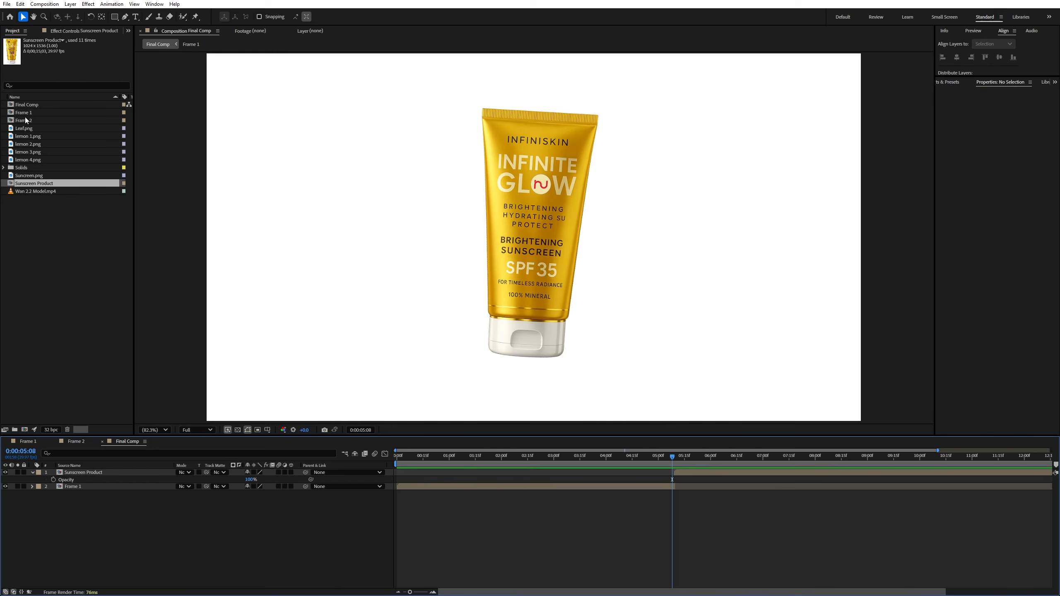
# Add Frame 2 to Final Comp between the Sunscreen Product and Frame 1 layers, starting near 0:00:05:08.
pyautogui.moveTo(28, 121); pyautogui.dragTo(684, 487)
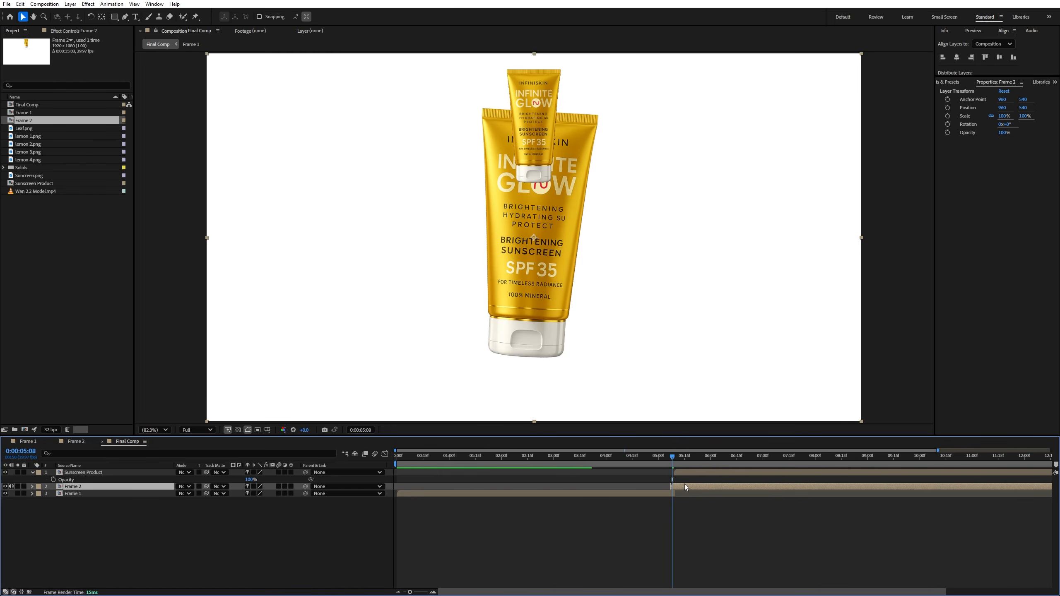
pyautogui.click(687, 460)
pyautogui.moveTo(687, 460); pyautogui.dragTo(718, 468)
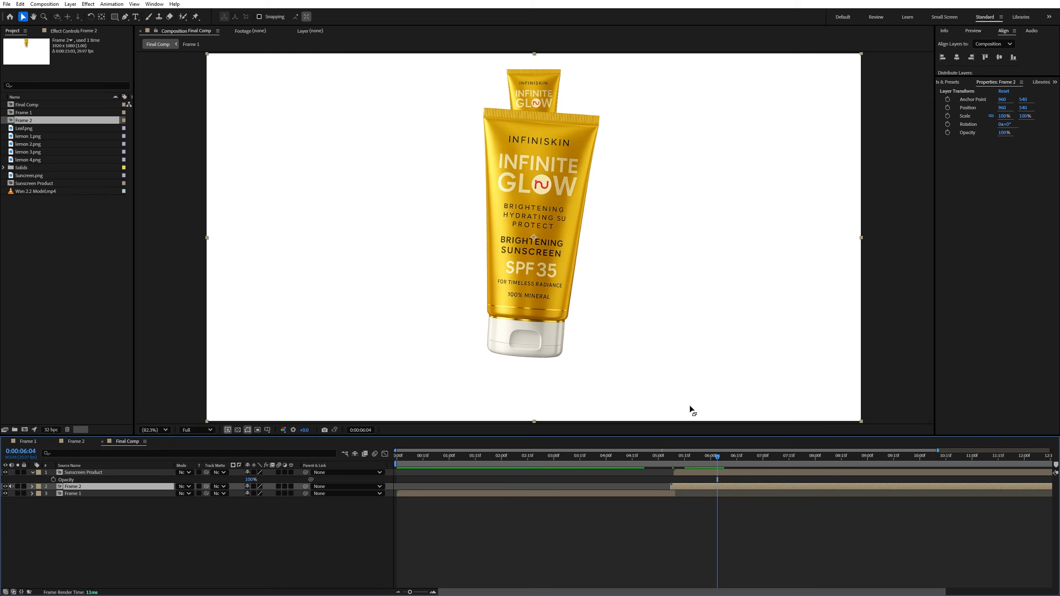
# Add a marker to the Frame 2 layer at 0:00:06:04 and trim the layer's start to about 0:00:05:22.
pyautogui.rightClick(718, 487)
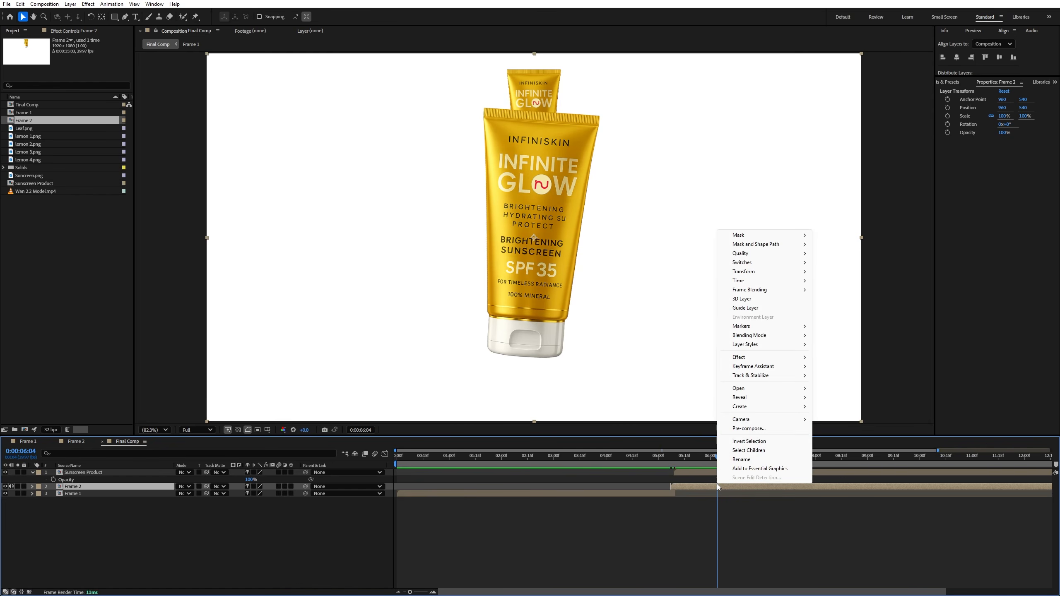
pyautogui.moveTo(751, 328)
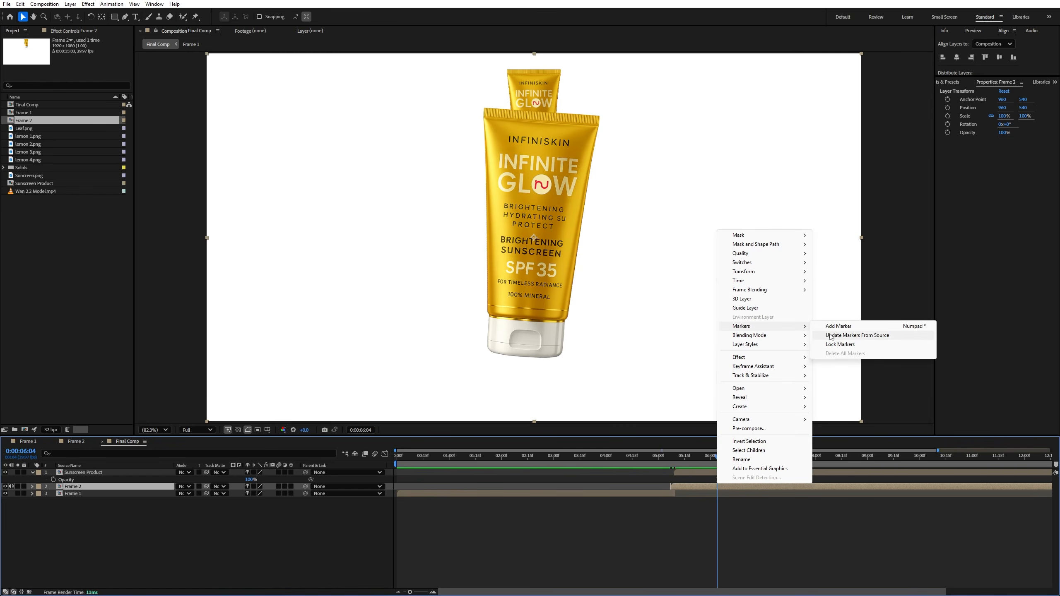
pyautogui.click(836, 328)
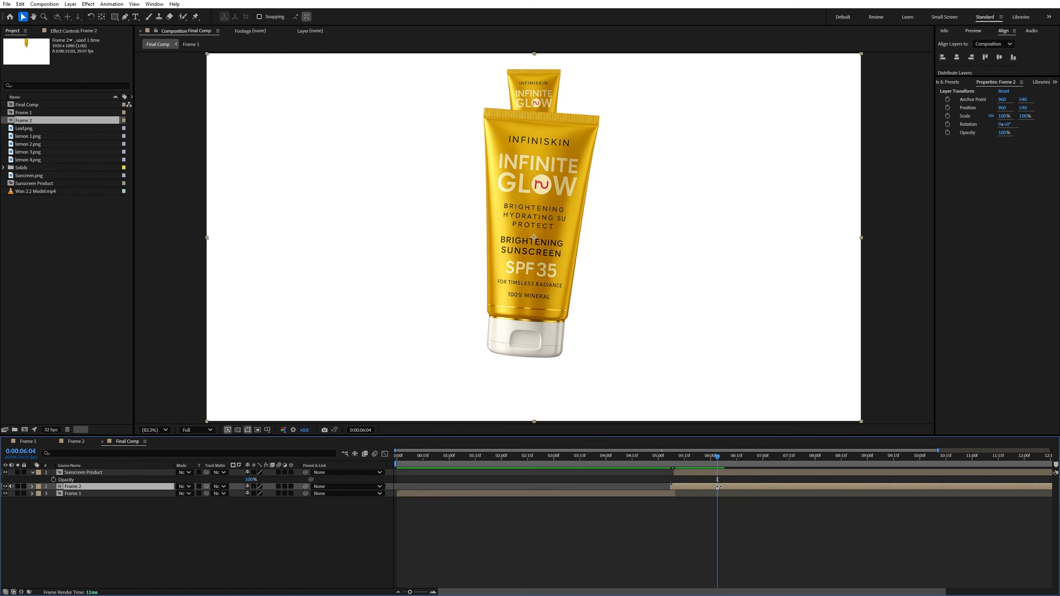
pyautogui.moveTo(681, 488); pyautogui.dragTo(703, 491)
# Set rotation, scale and position keyframes on the Sunscreen Product layer at 0:00:05:10 and reveal all its keyframed properties.
pyautogui.click(676, 458)
pyautogui.click(678, 473)
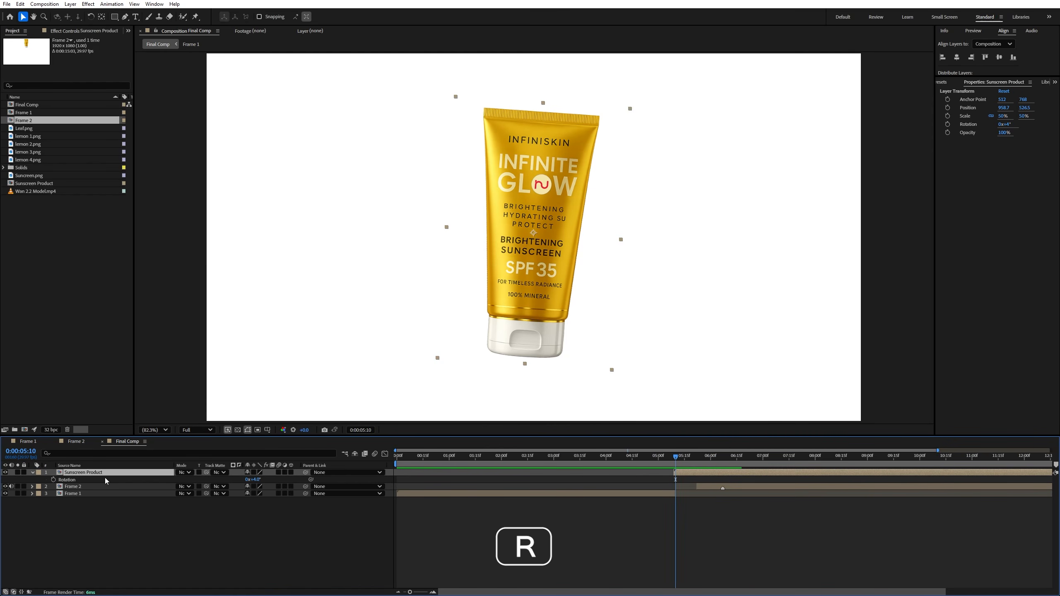
pyautogui.click(53, 479)
pyautogui.press('s')
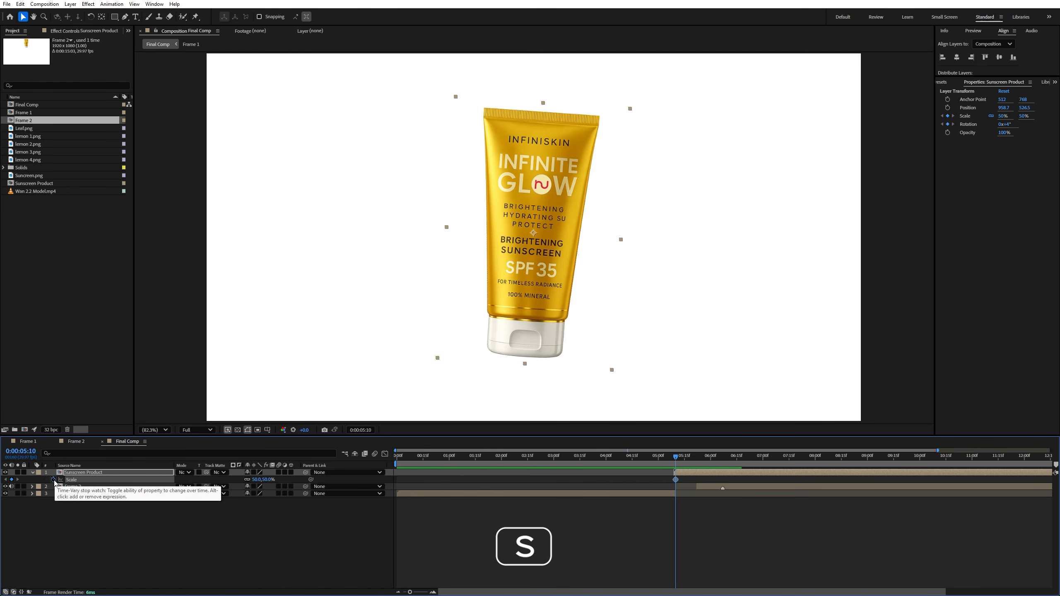
pyautogui.press('p')
pyautogui.click(53, 480)
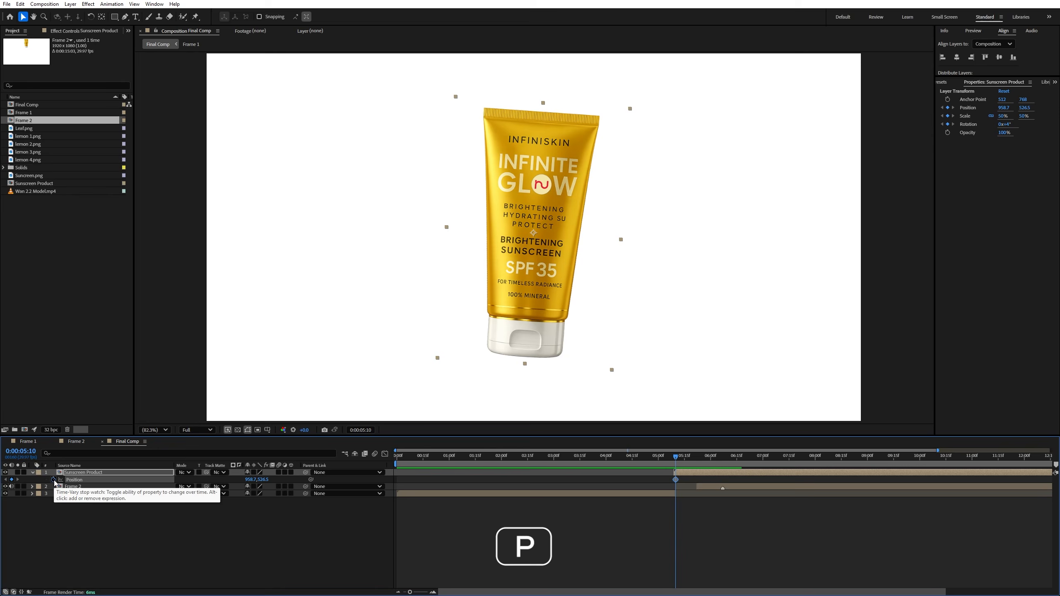
pyautogui.press('u')
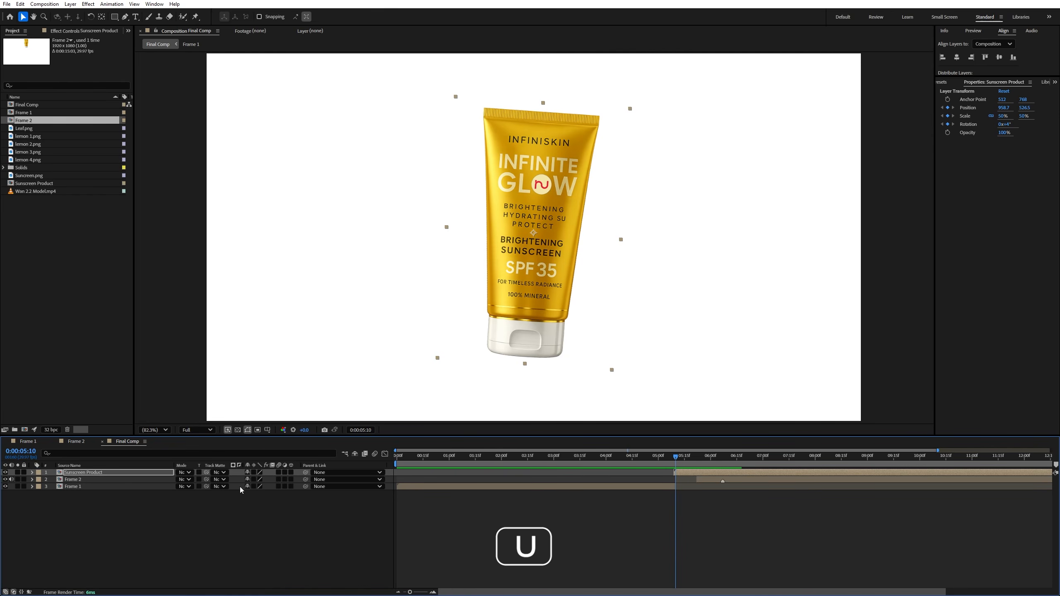
pyautogui.press('u')
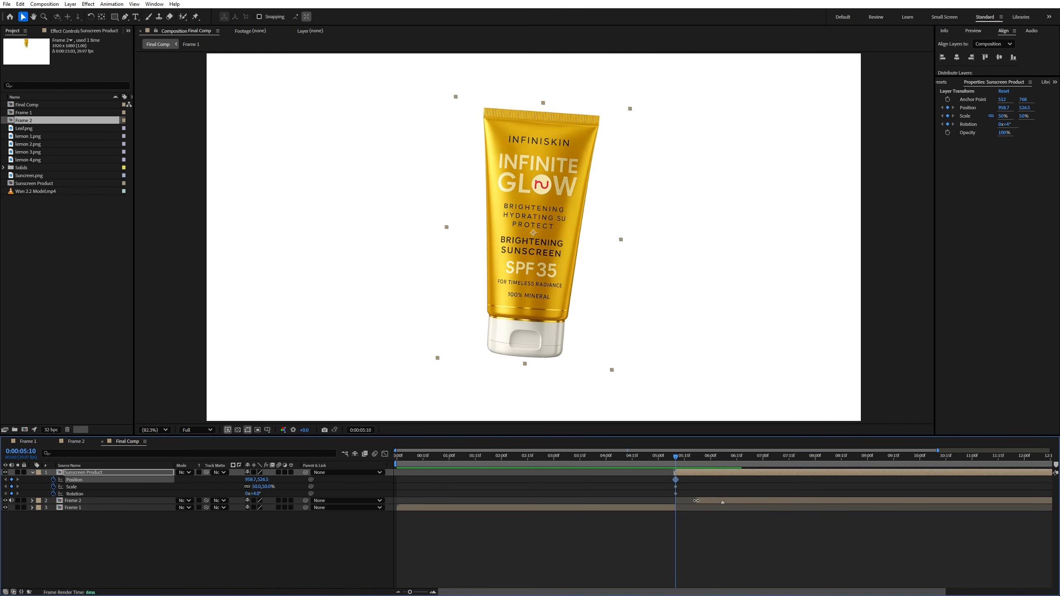
# Extend Frame 2's start back to 0:00:05:10 and lower the Sunscreen Product layer's opacity to 51%.
pyautogui.moveTo(697, 501); pyautogui.dragTo(669, 504)
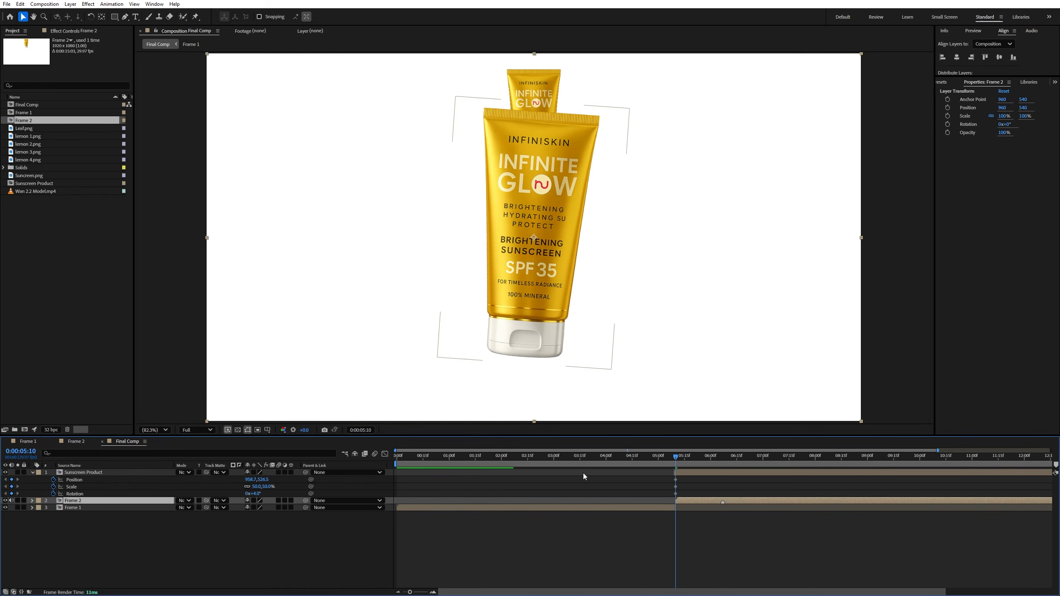
pyautogui.click(122, 473)
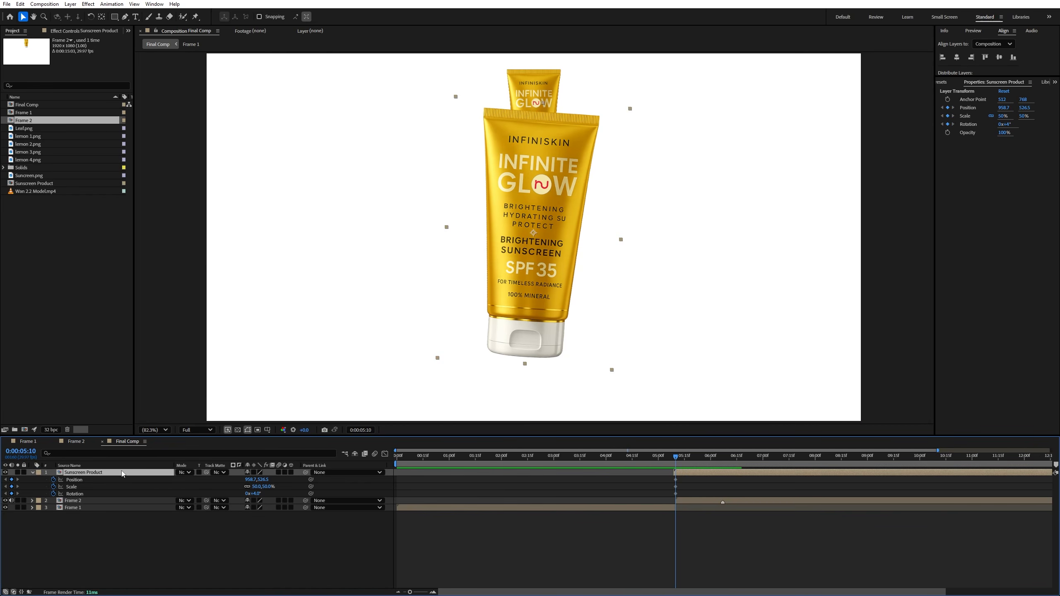
pyautogui.press('t')
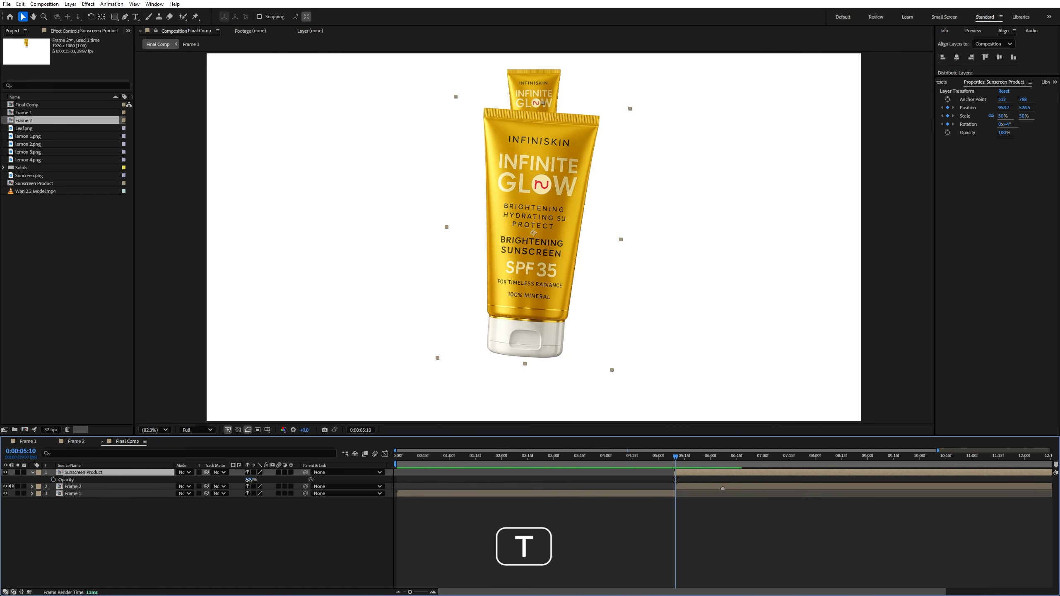
pyautogui.moveTo(250, 480); pyautogui.dragTo(231, 482)
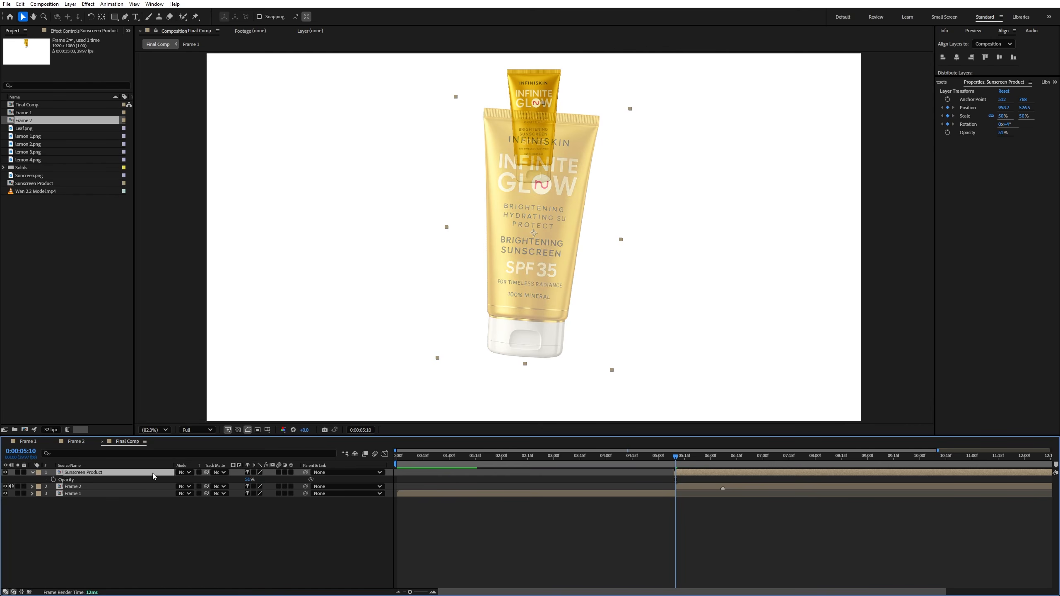
# At 0:00:05:24, move the Sunscreen Product up over Frame 2's small tube and set its scale to 23%.
pyautogui.press('u')
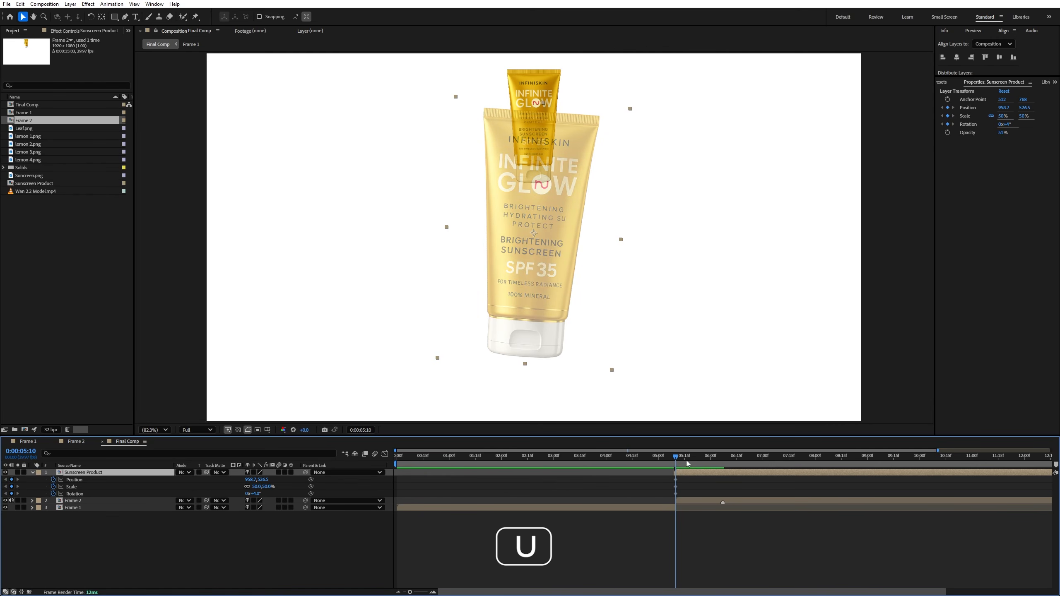
pyautogui.moveTo(688, 463); pyautogui.dragTo(701, 469)
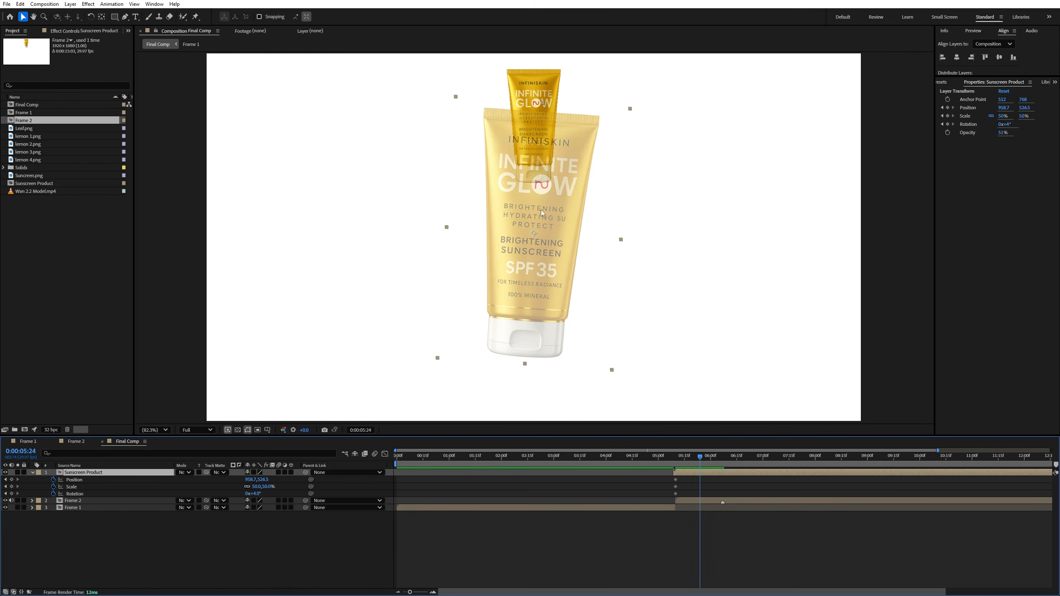
pyautogui.moveTo(551, 268); pyautogui.dragTo(554, 140)
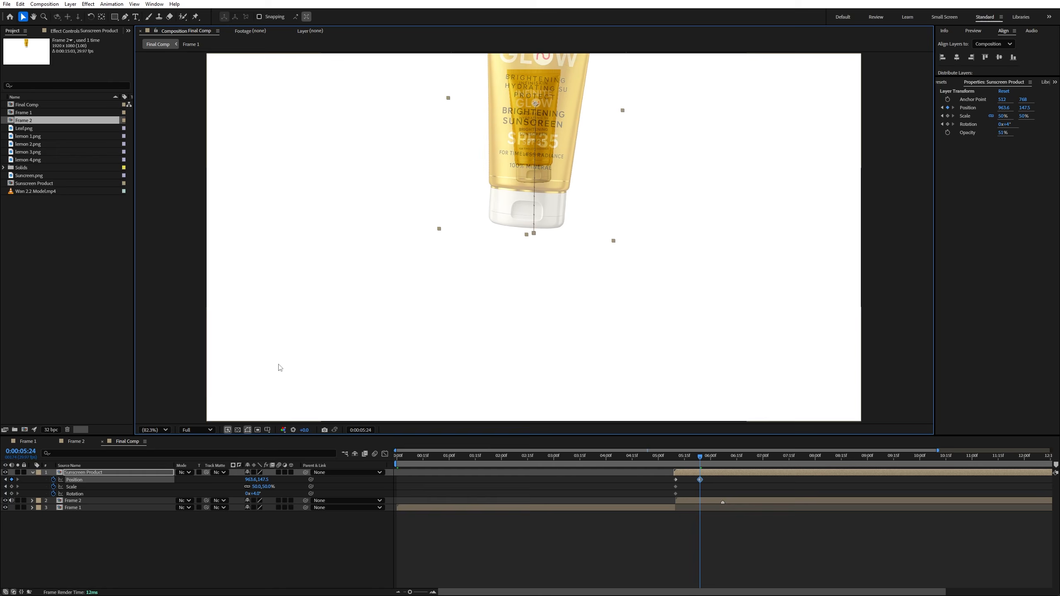
pyautogui.click(256, 487)
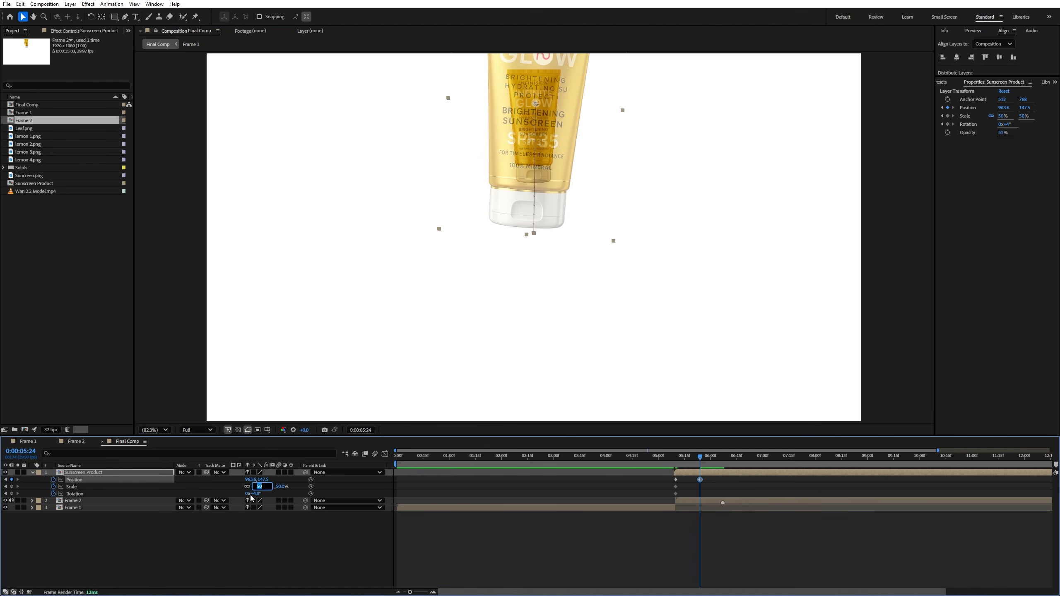
pyautogui.write('23')
pyautogui.press('Return')
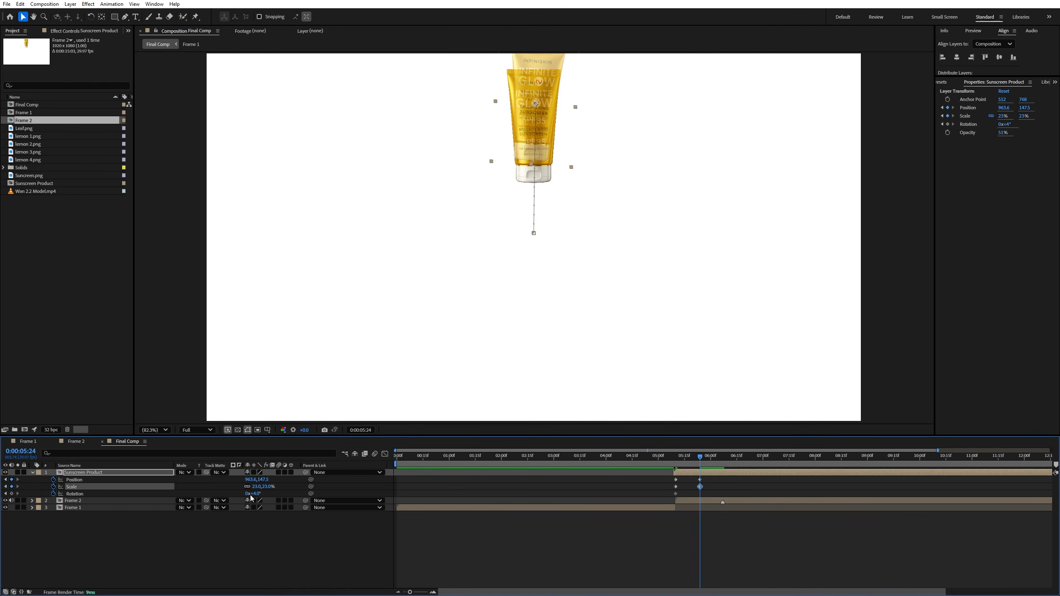
# Align the Sunscreen Product with Frame 2's tube at about 960.6, 207.5 and set its rotation to 0°.
pyautogui.middleClick(542, 110)
pyautogui.scroll(1, 544, 115)
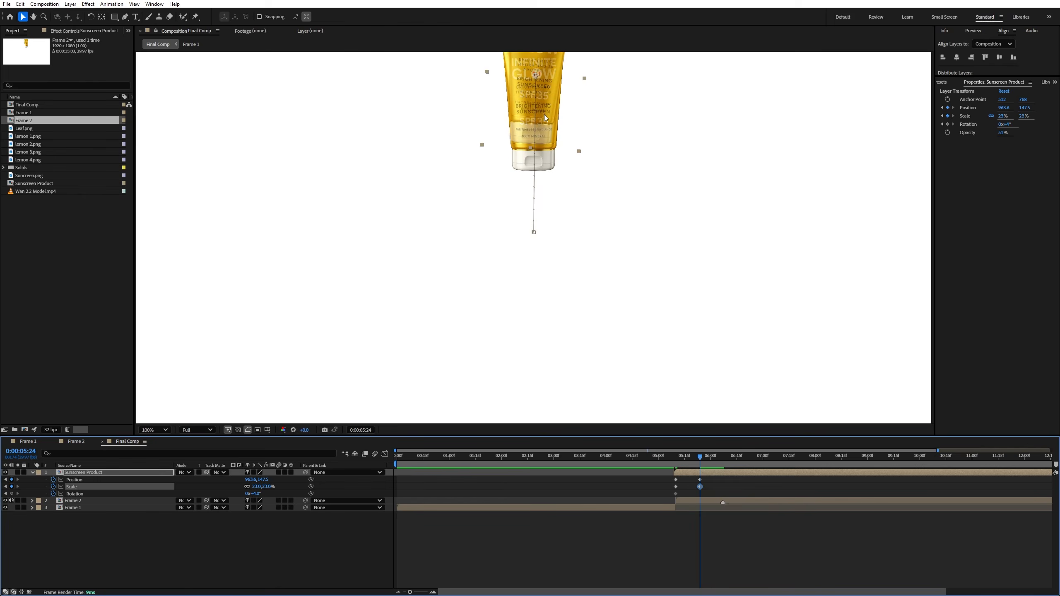
pyautogui.moveTo(545, 114); pyautogui.dragTo(543, 251)
pyautogui.moveTo(540, 171); pyautogui.dragTo(539, 195)
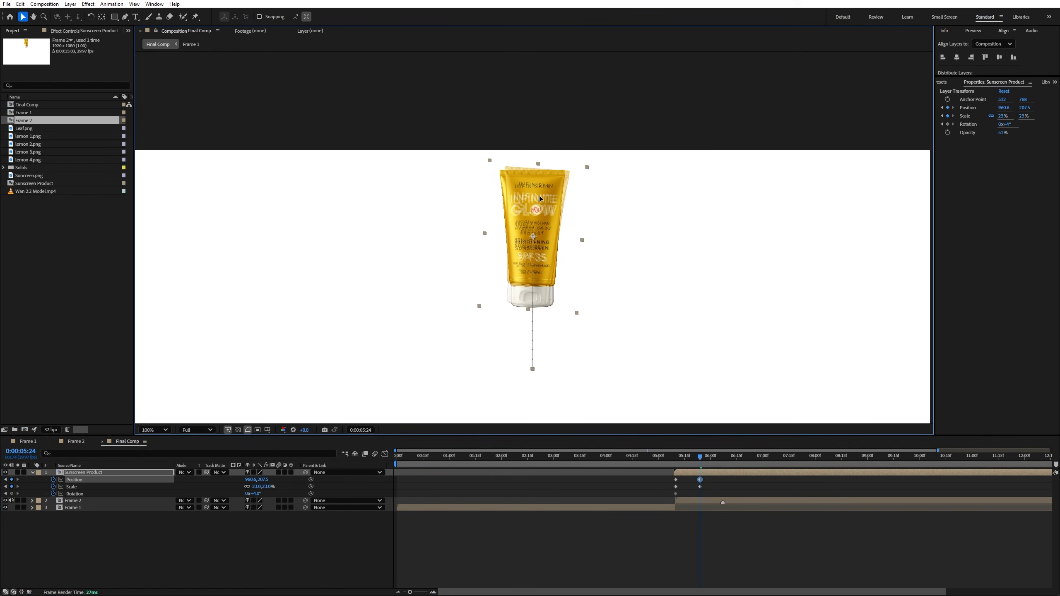
pyautogui.click(255, 493)
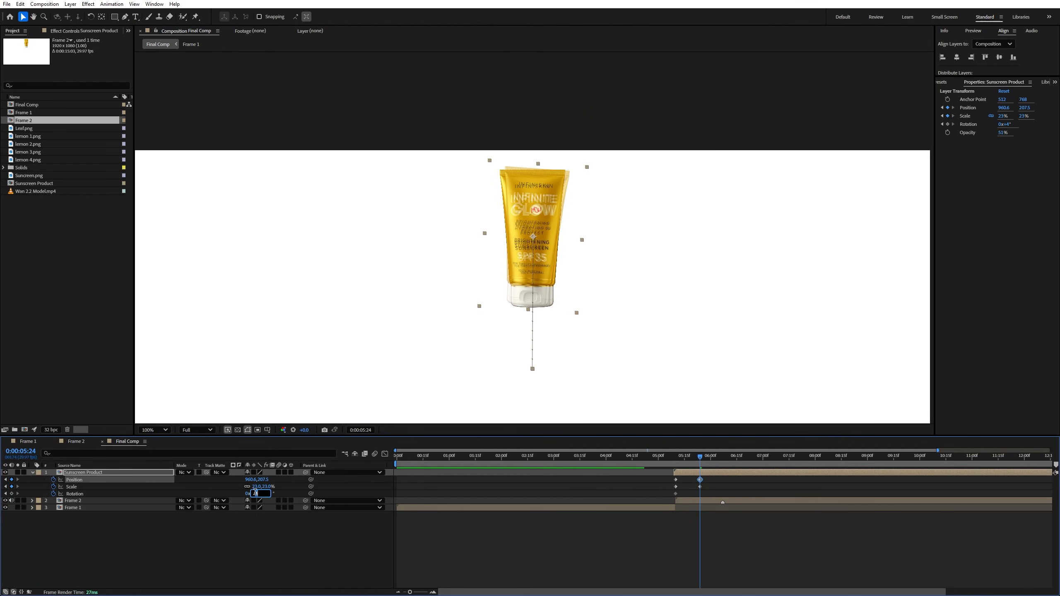
pyautogui.write('0')
pyautogui.press('Return')
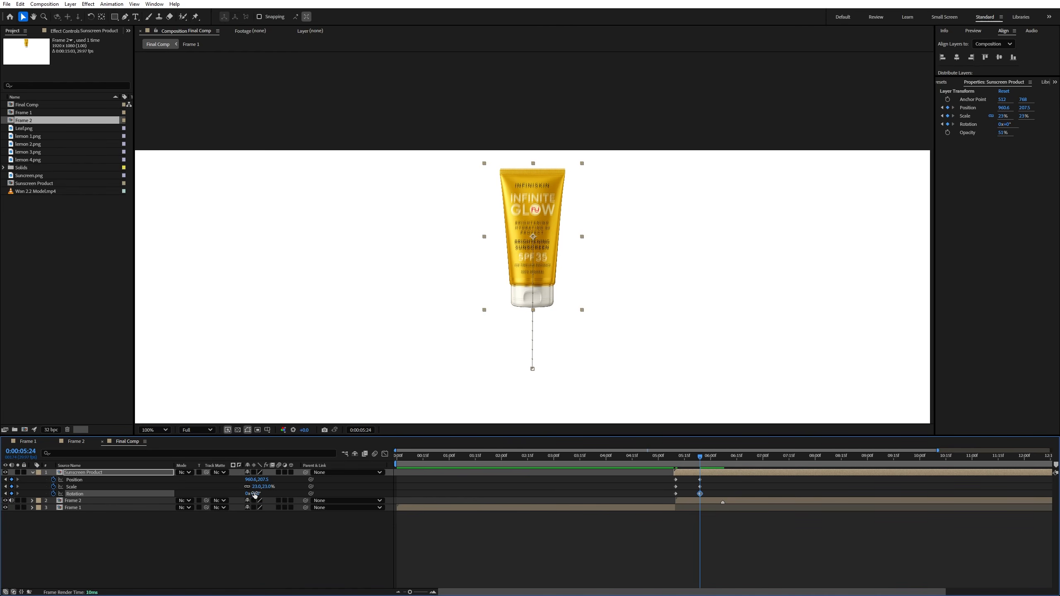
# Fine-tune the Sunscreen Product's position to about 960.1, 211.5 and toggle its visibility to compare it with Frame 2's tube.
pyautogui.scroll(1, 528, 205)
pyautogui.moveTo(518, 182); pyautogui.dragTo(515, 187)
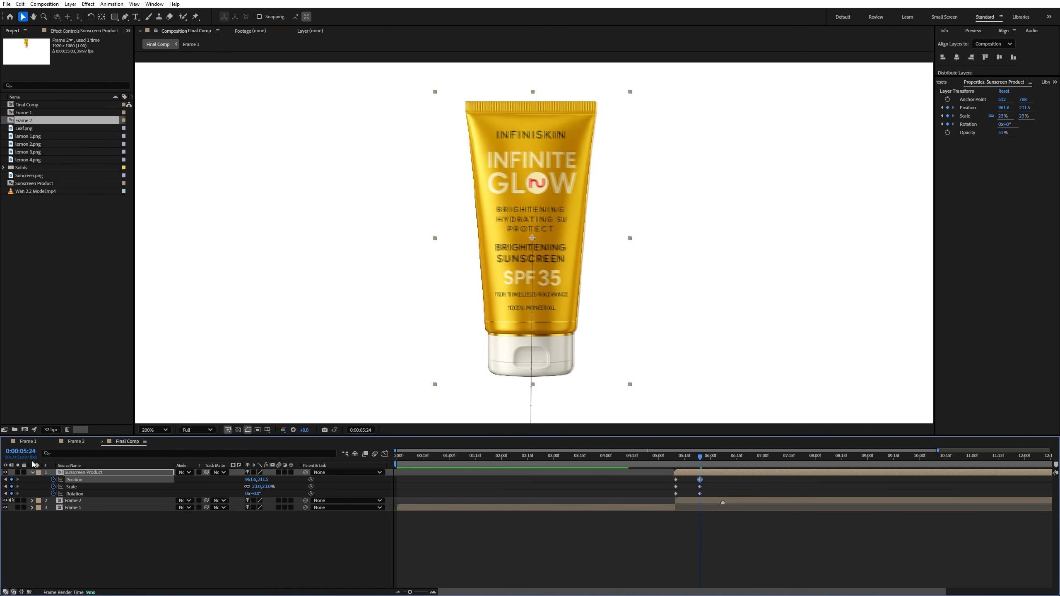
pyautogui.click(5, 474)
pyautogui.click(5, 473)
pyautogui.click(5, 474)
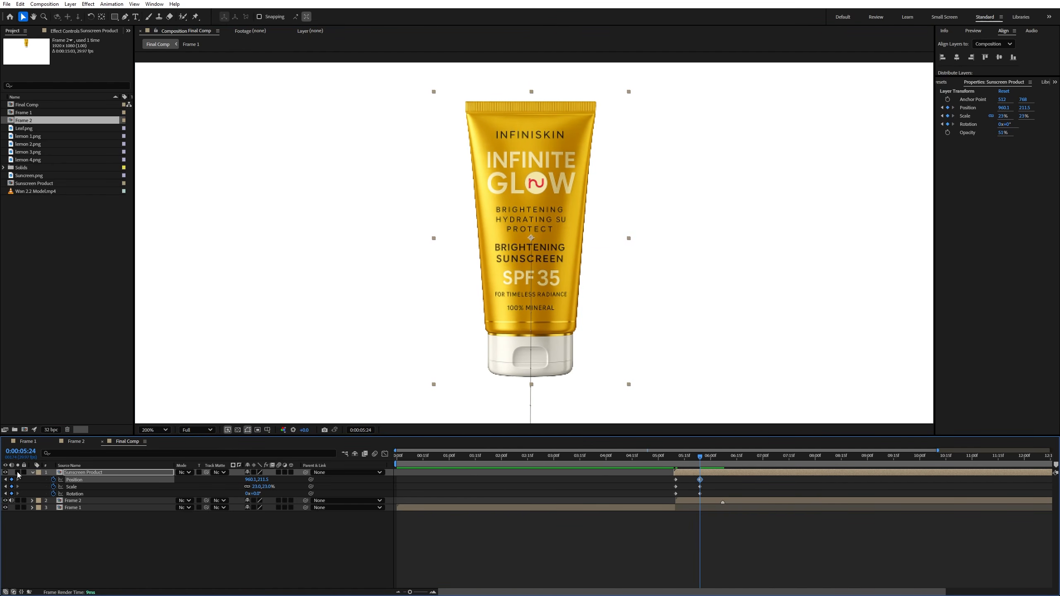
# Set the Sunscreen Product layer's opacity back to 100% and trim Frame 2's start to 0:00:05:24.
pyautogui.click(126, 474)
pyautogui.press('t')
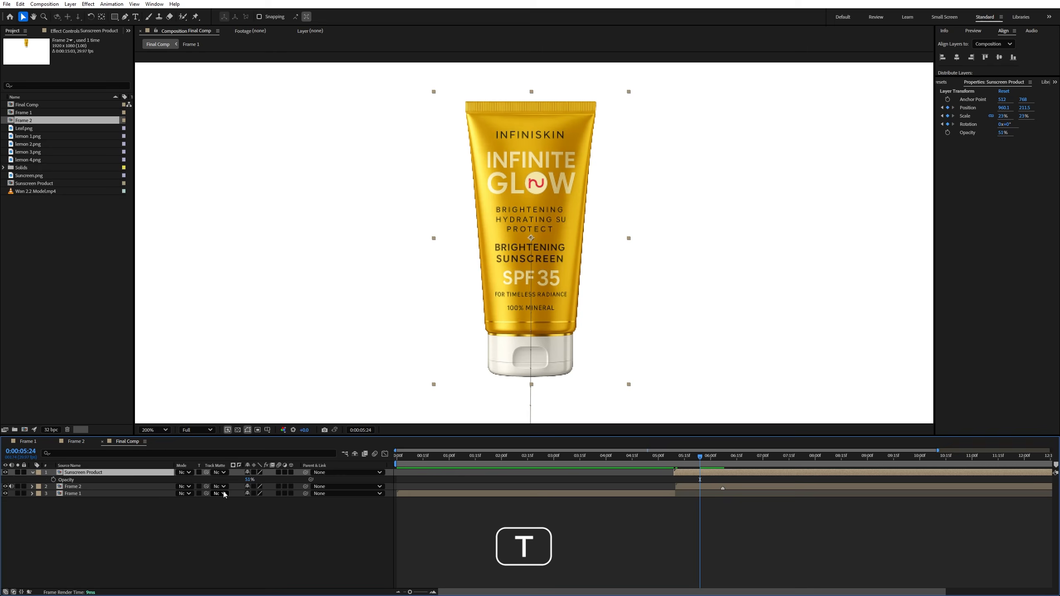
pyautogui.moveTo(247, 480); pyautogui.dragTo(414, 480)
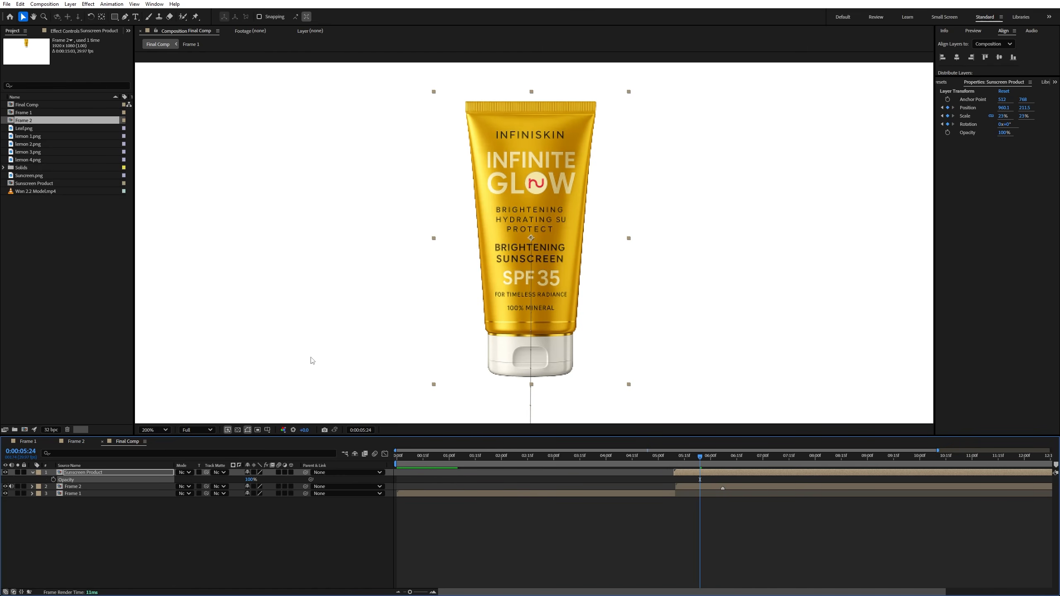
pyautogui.click(331, 559)
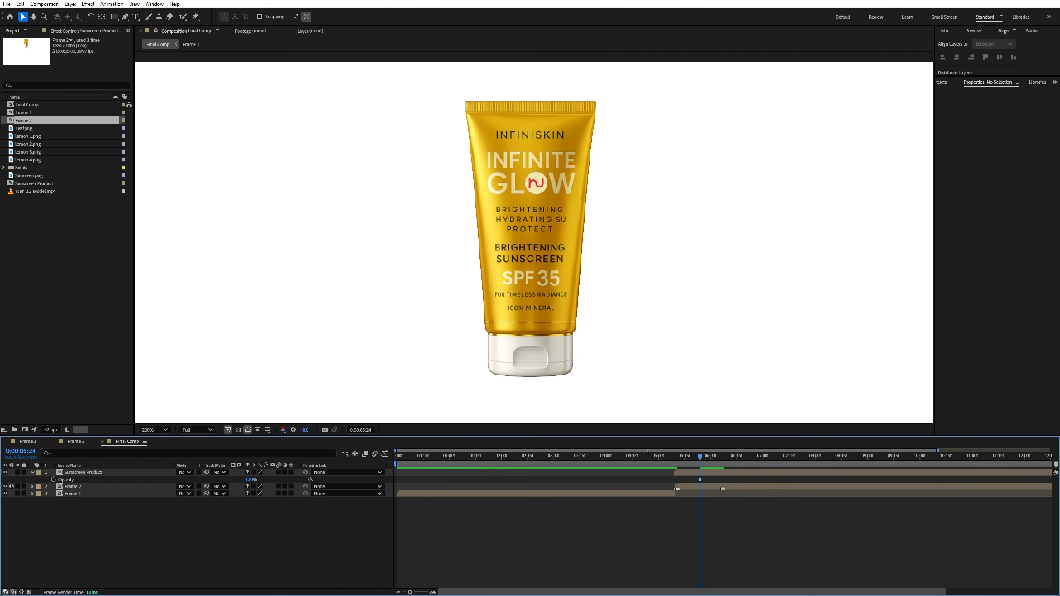
pyautogui.moveTo(677, 487); pyautogui.dragTo(695, 487)
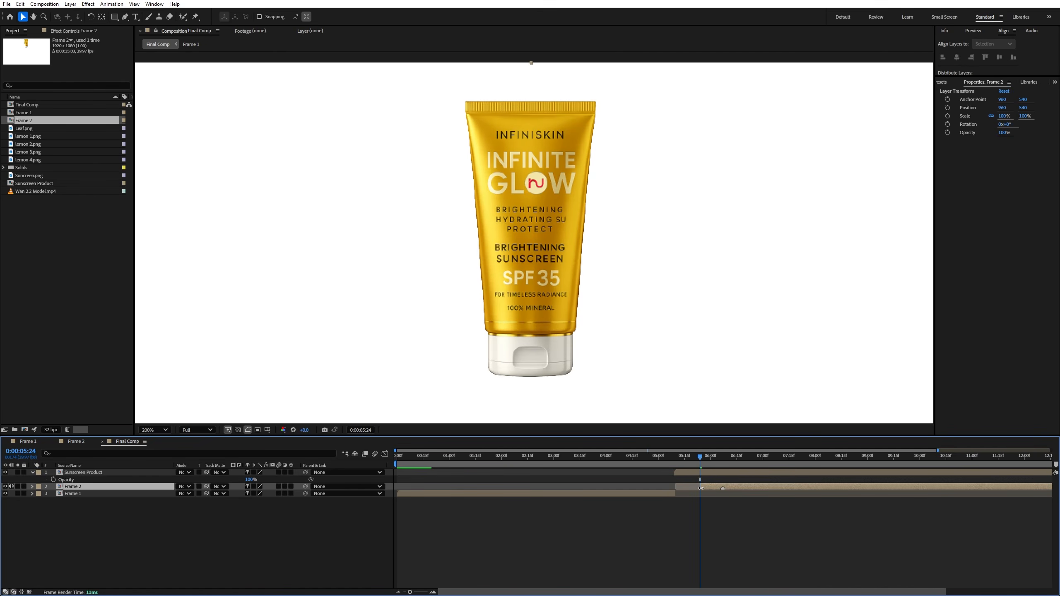
# Fit the composition in the viewer and play back the tube's transition into Frame 2 from about 0:00:05:06.
pyautogui.click(674, 462)
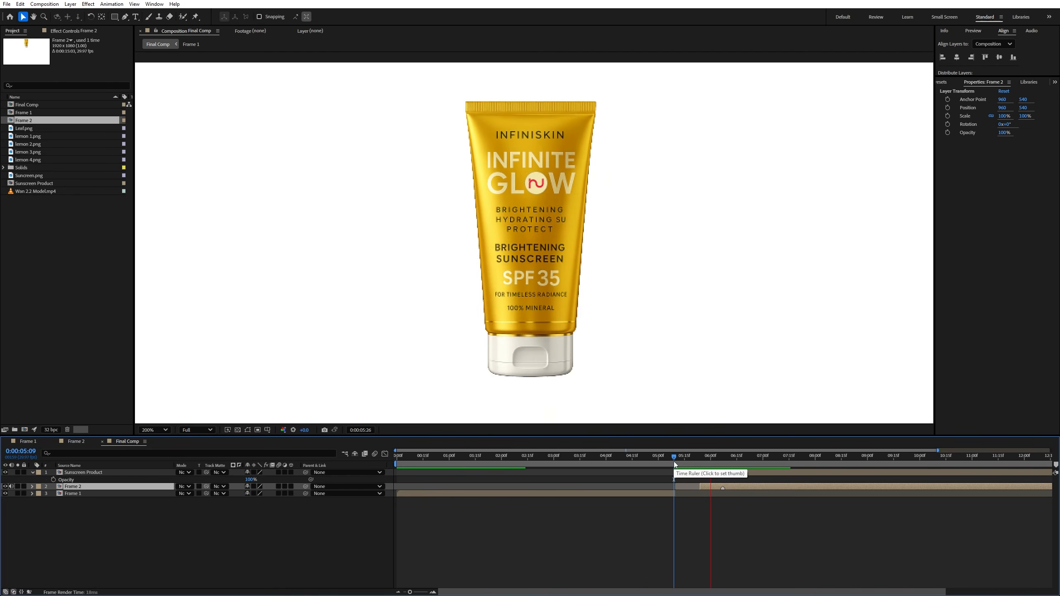
pyautogui.press('space')
pyautogui.click(163, 430)
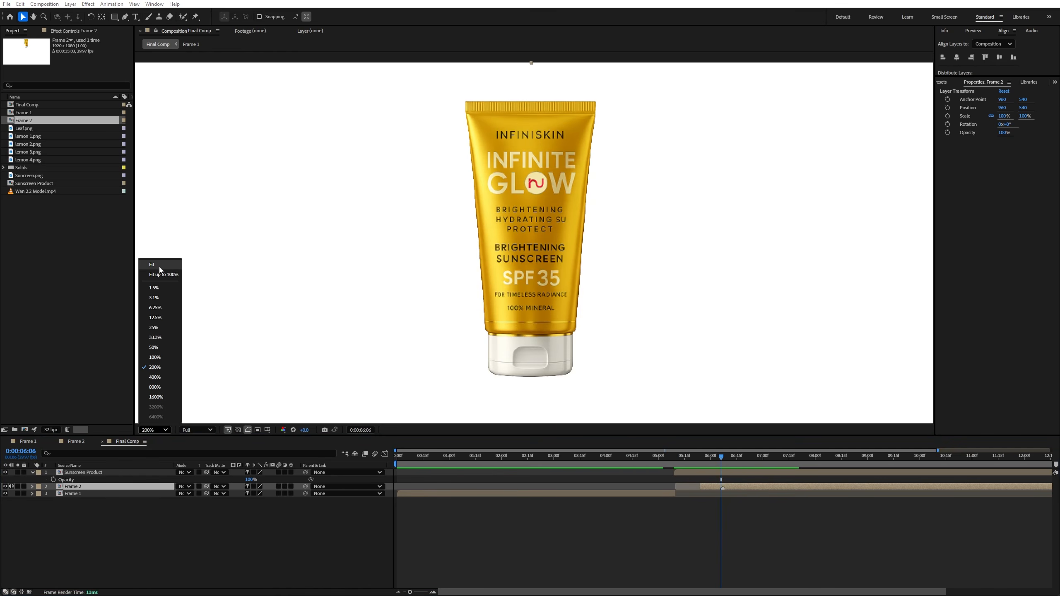
pyautogui.click(159, 267)
pyautogui.click(670, 460)
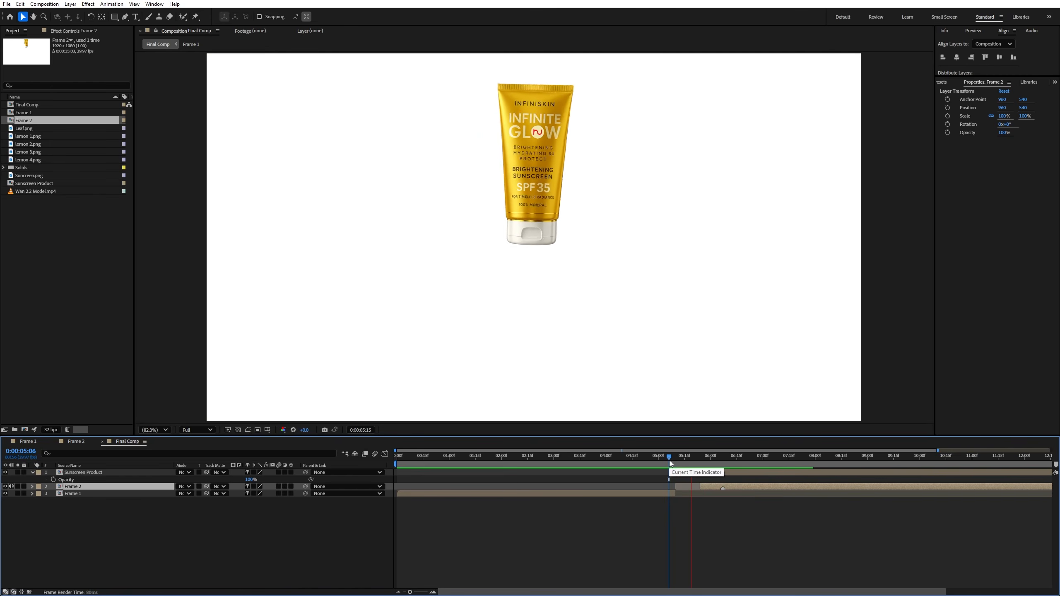
pyautogui.press('space')
pyautogui.press('space')
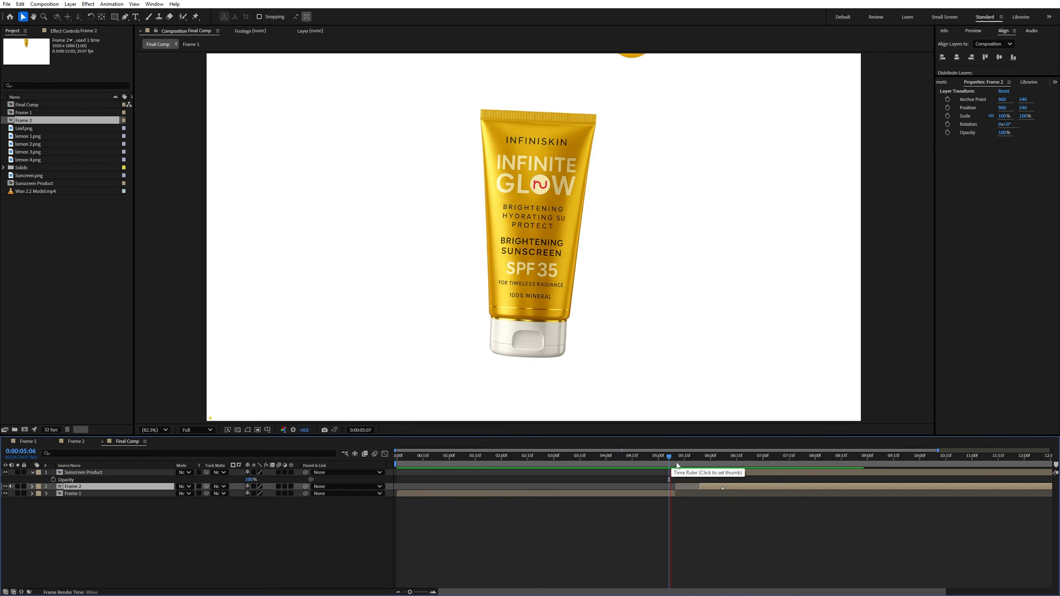
pyautogui.press('space')
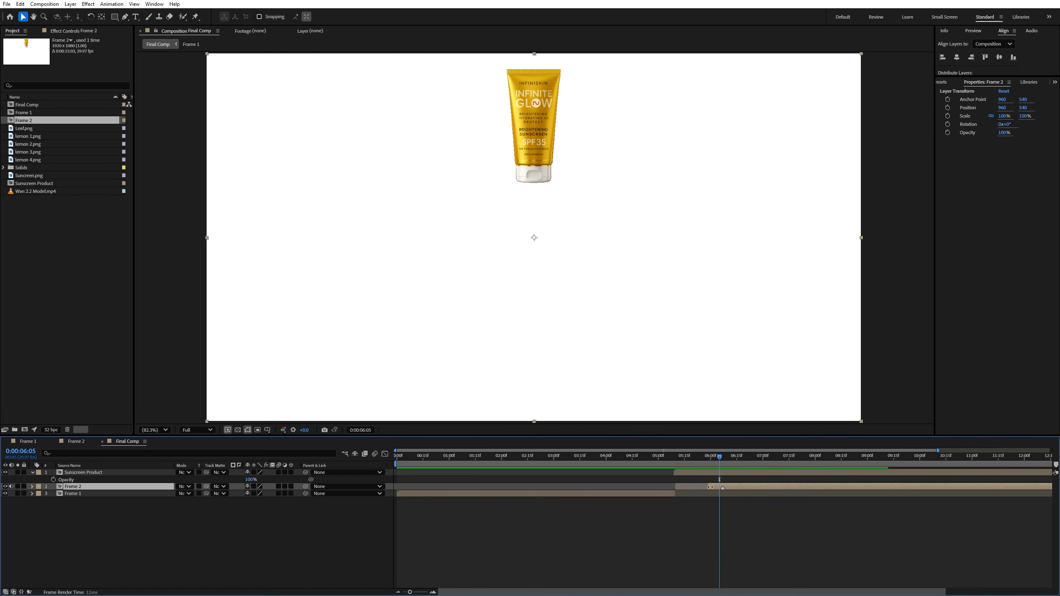
# Trim the start of Frame 2 a few frames further in and slide the layer earlier so it begins at 0:00:05:24.
pyautogui.moveTo(710, 487); pyautogui.dragTo(708, 488)
pyautogui.click(682, 459)
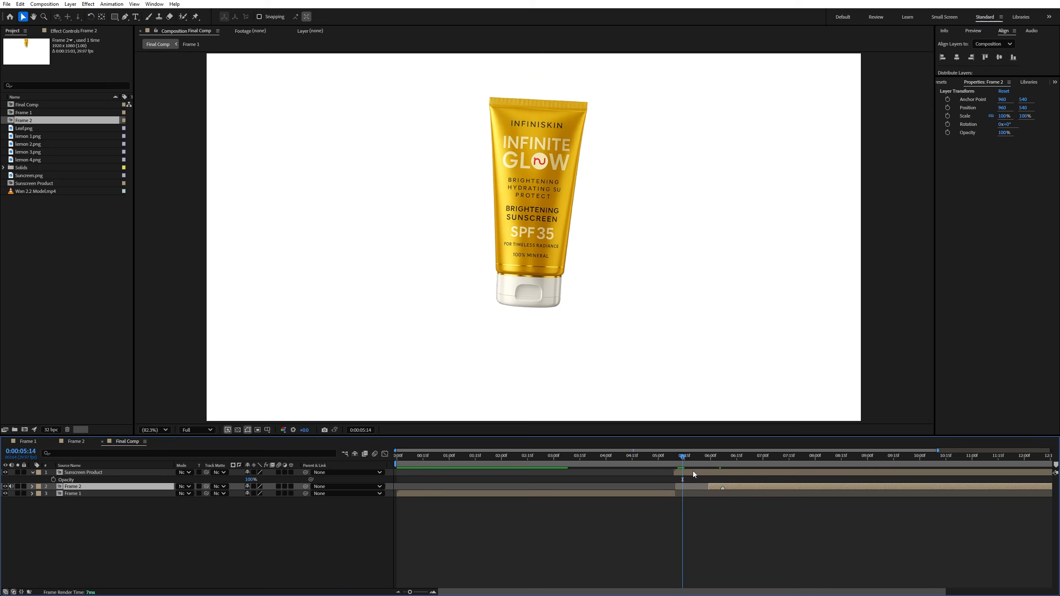
pyautogui.click(692, 472)
pyautogui.press('u')
pyautogui.moveTo(694, 463); pyautogui.dragTo(702, 464)
pyautogui.moveTo(736, 503); pyautogui.dragTo(726, 505)
pyautogui.click(676, 460)
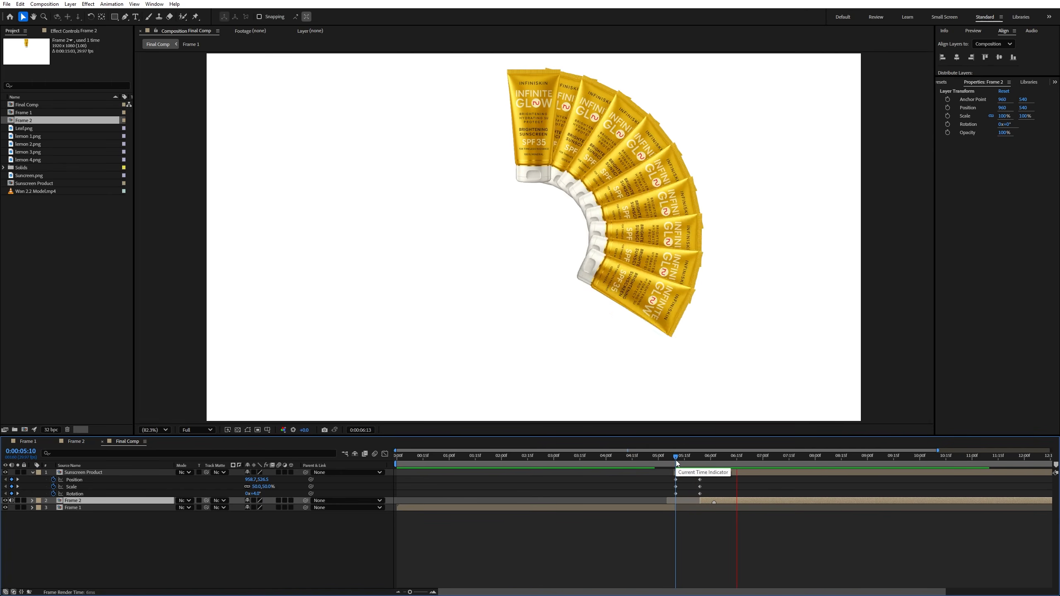
pyautogui.press('space')
# Trim the end of the Sunscreen Product layer to 0:00:05:24.
pyautogui.moveTo(684, 462); pyautogui.dragTo(700, 466)
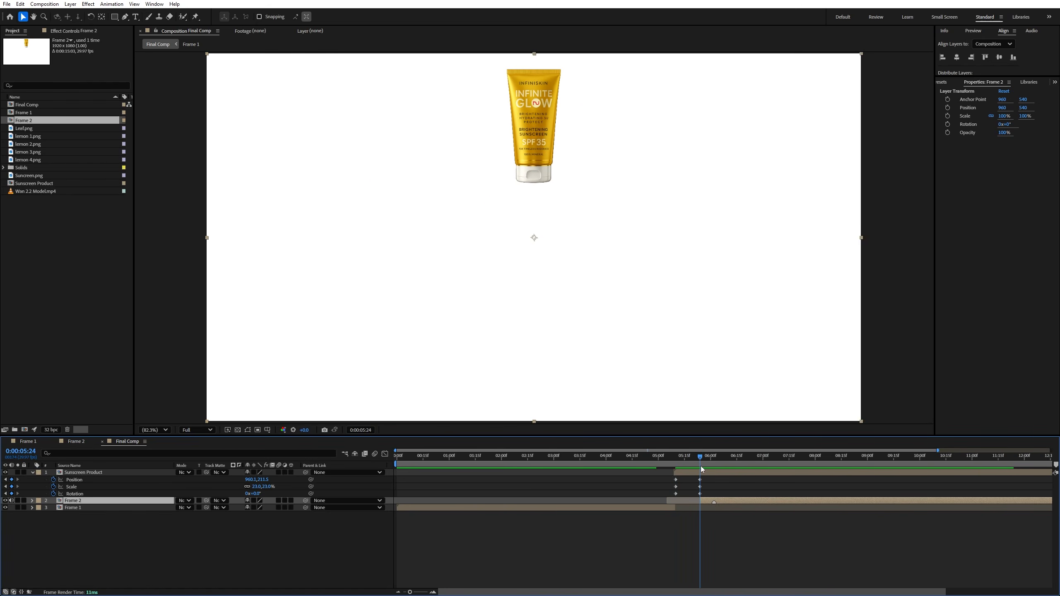
pyautogui.click(704, 473)
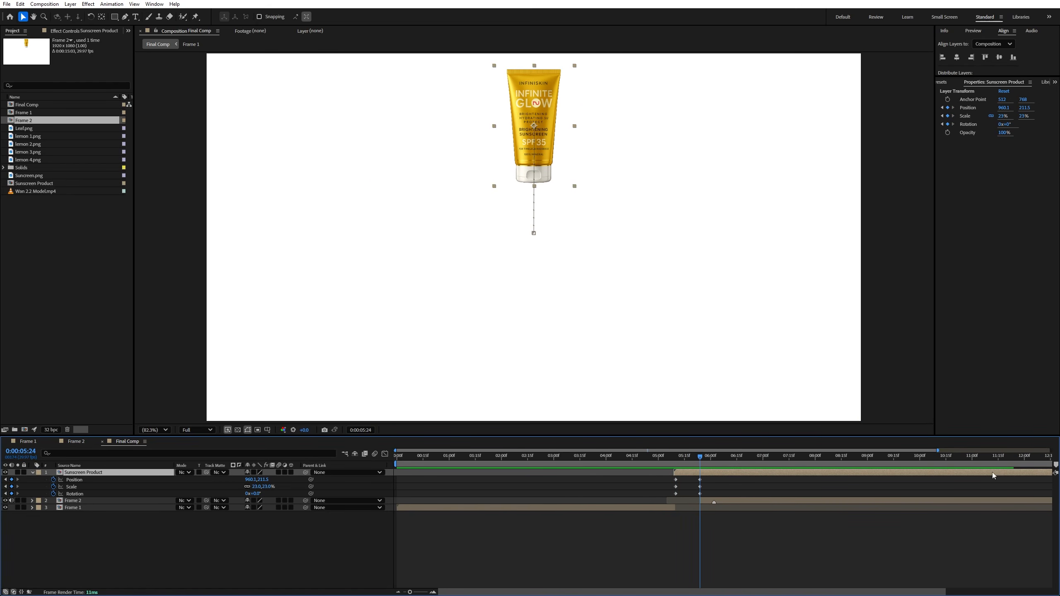
pyautogui.hotkey('alt', ']')
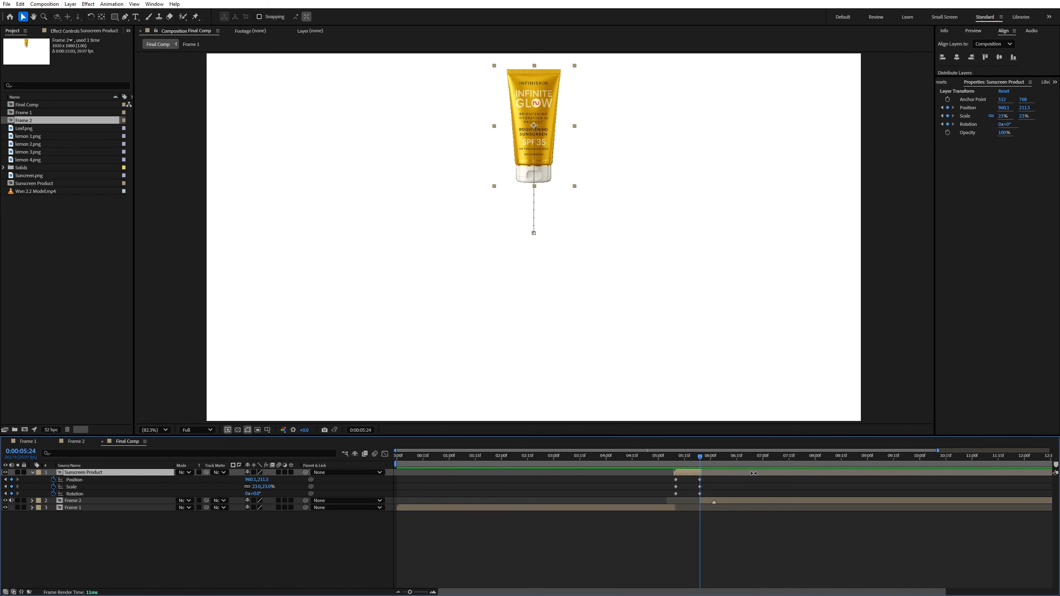
# Play back Final Comp from about 0:00:04:23 through the tube transition to the shot with the woman.
pyautogui.click(693, 461)
pyautogui.press('space')
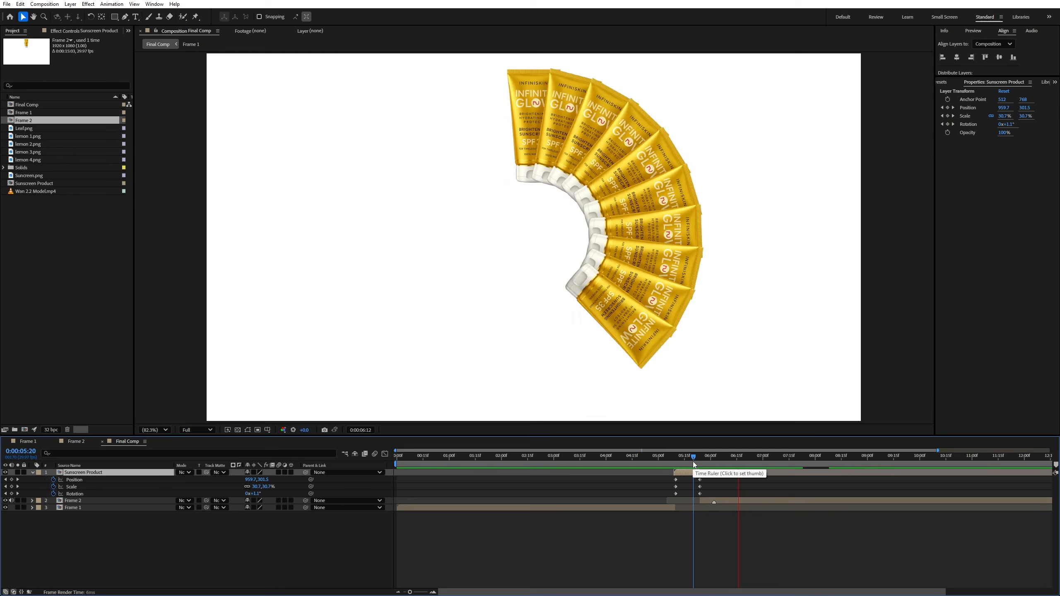
pyautogui.moveTo(662, 458); pyautogui.dragTo(647, 462)
pyautogui.press('space')
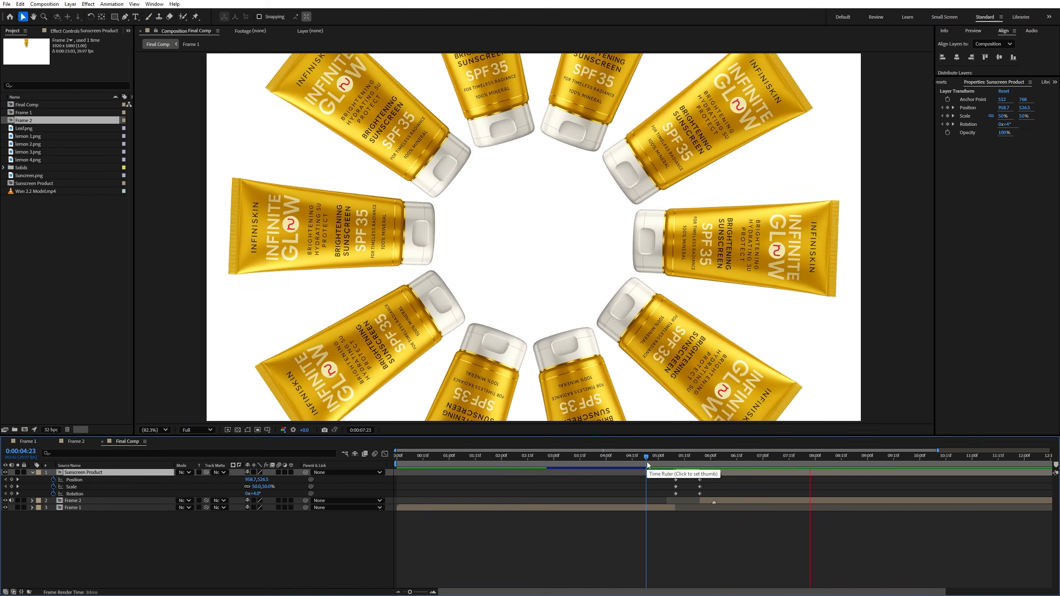
pyautogui.press('space')
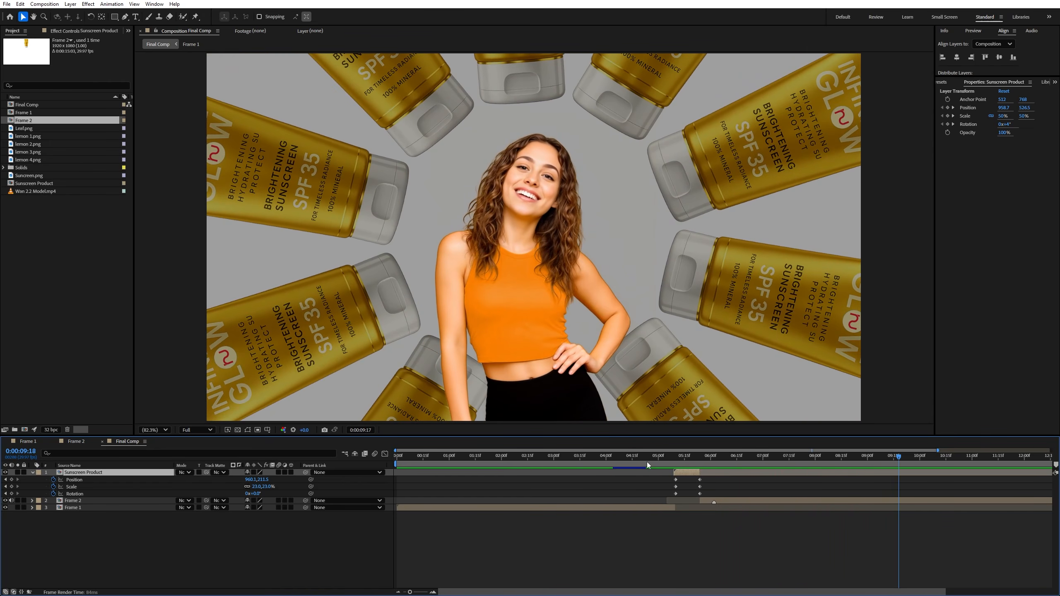
pyautogui.press('space')
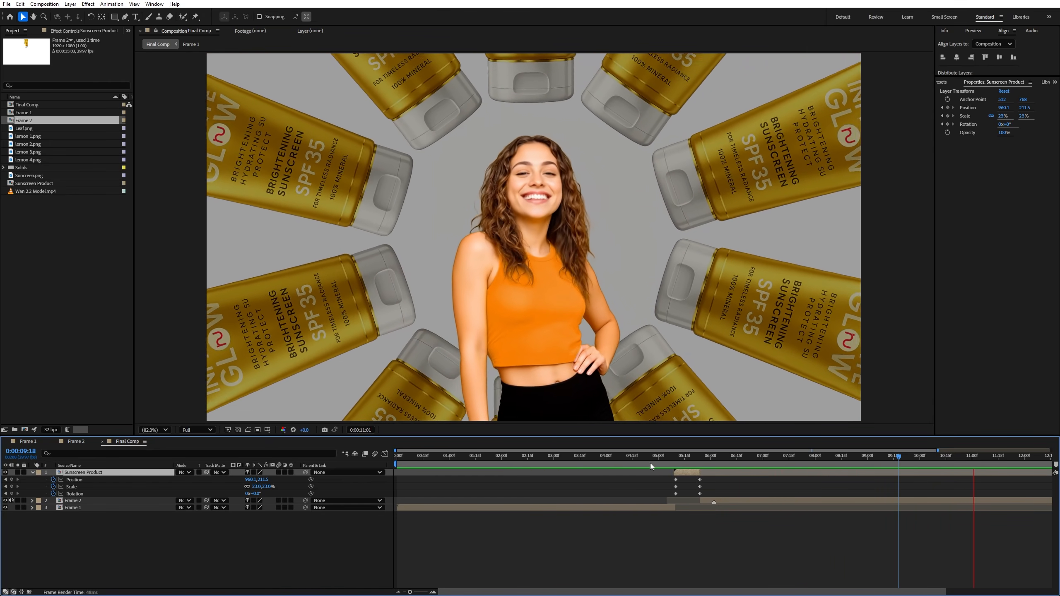
pyautogui.press('space')
# Show the whole timeline with the Sunscreen Product layer collapsed and check the composition against the transparency grid.
pyautogui.moveTo(410, 592); pyautogui.dragTo(401, 592)
pyautogui.click(250, 543)
pyautogui.click(33, 472)
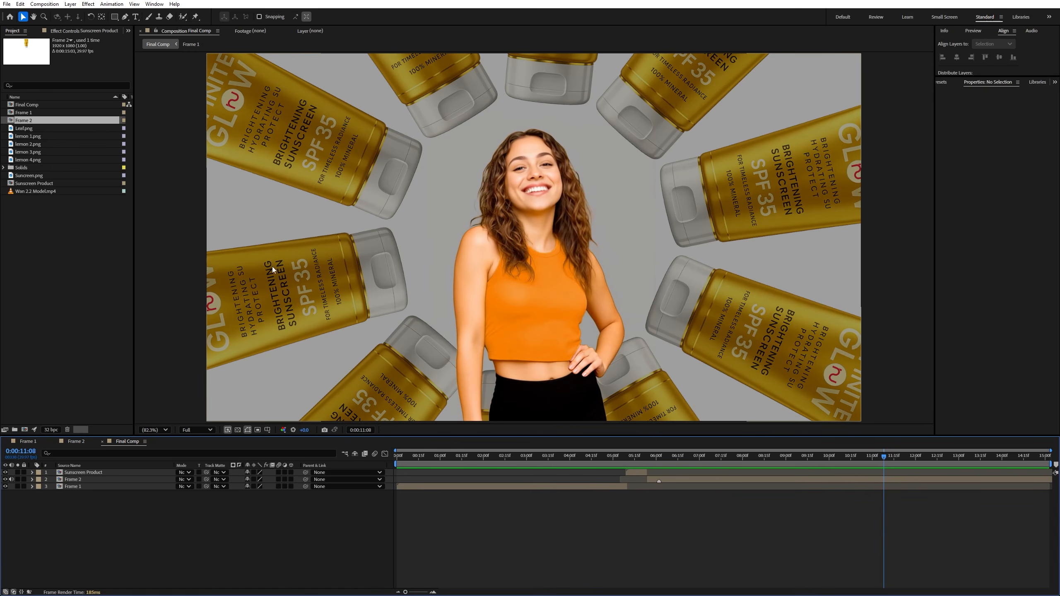
pyautogui.click(237, 430)
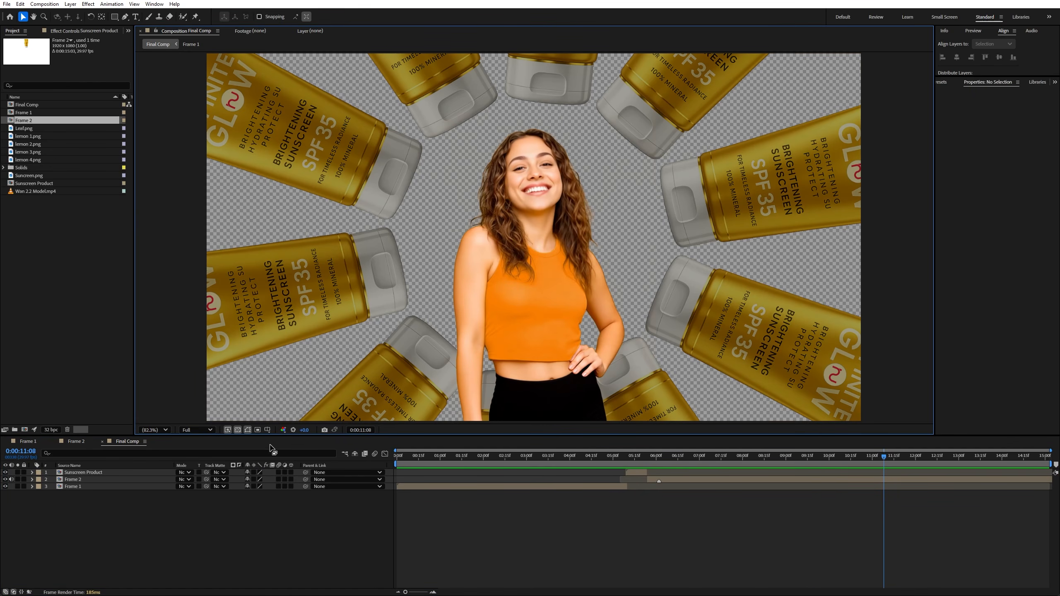
pyautogui.click(238, 430)
# Add a composition-sized rectangle shape layer beneath all other layers and name it background.
pyautogui.click(451, 457)
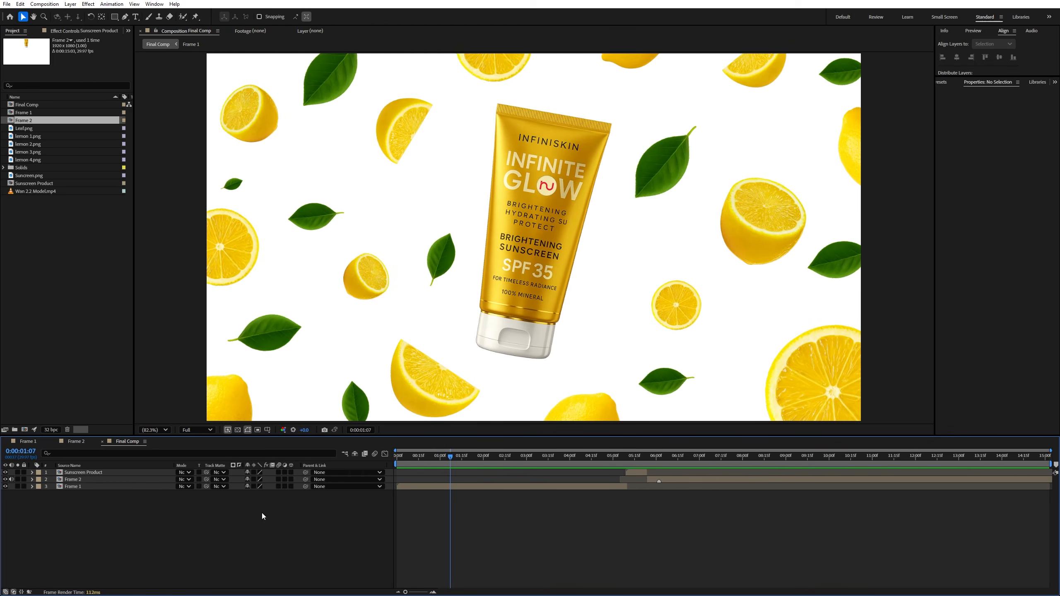
pyautogui.doubleClick(114, 16)
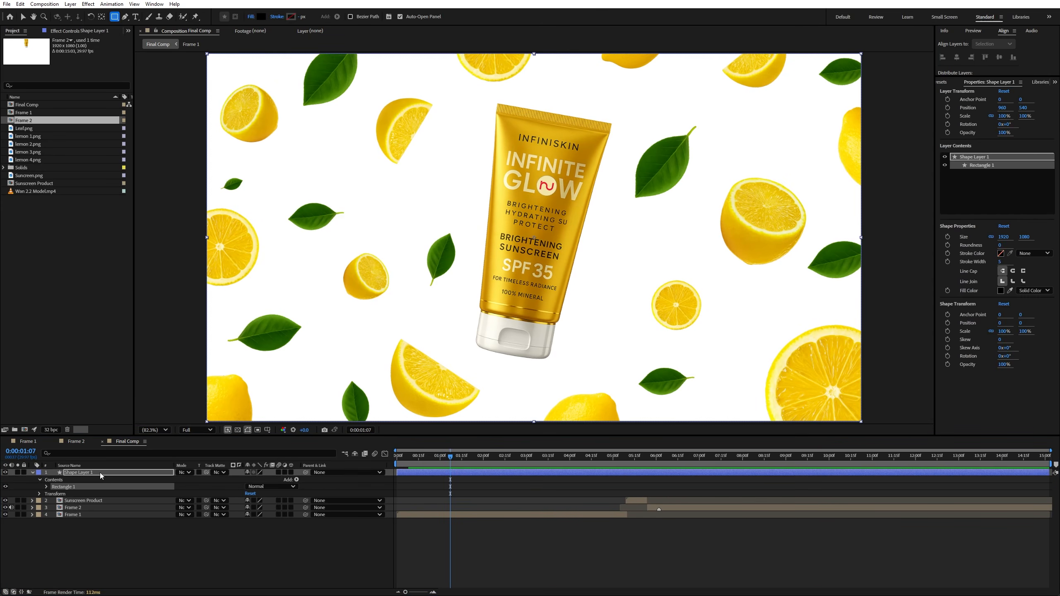
pyautogui.press('v')
pyautogui.moveTo(101, 473); pyautogui.dragTo(104, 524)
pyautogui.hotkey('ctrl', 'shift', '[')
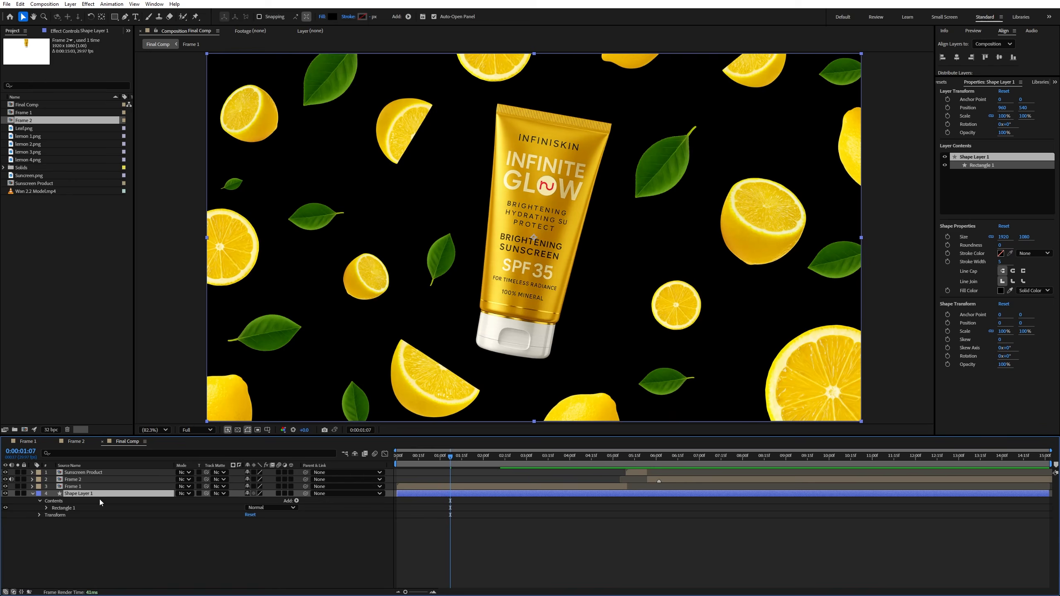
pyautogui.press('Return')
pyautogui.write('background')
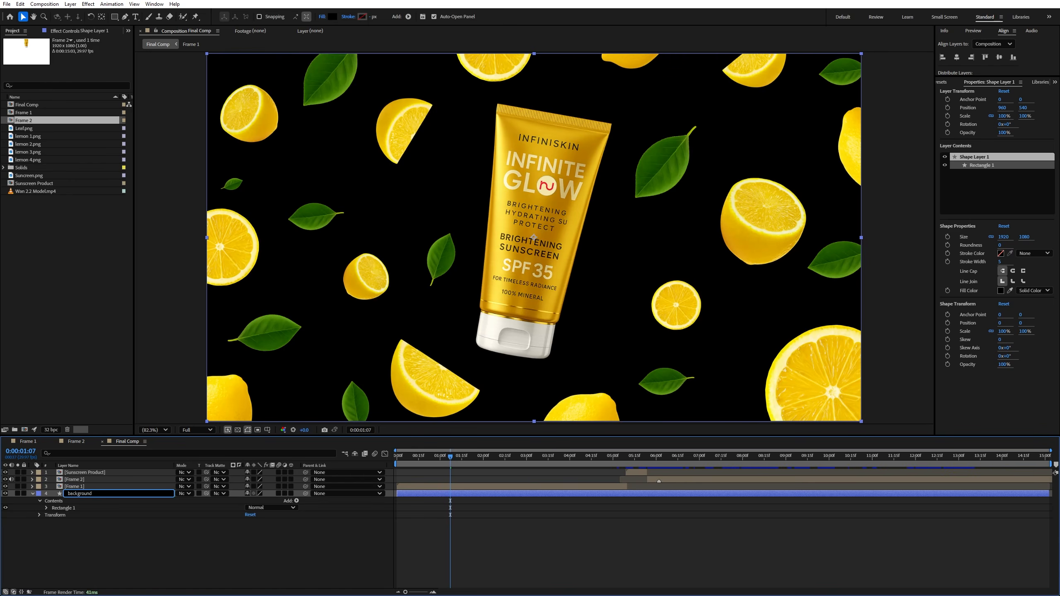
pyautogui.press('Return')
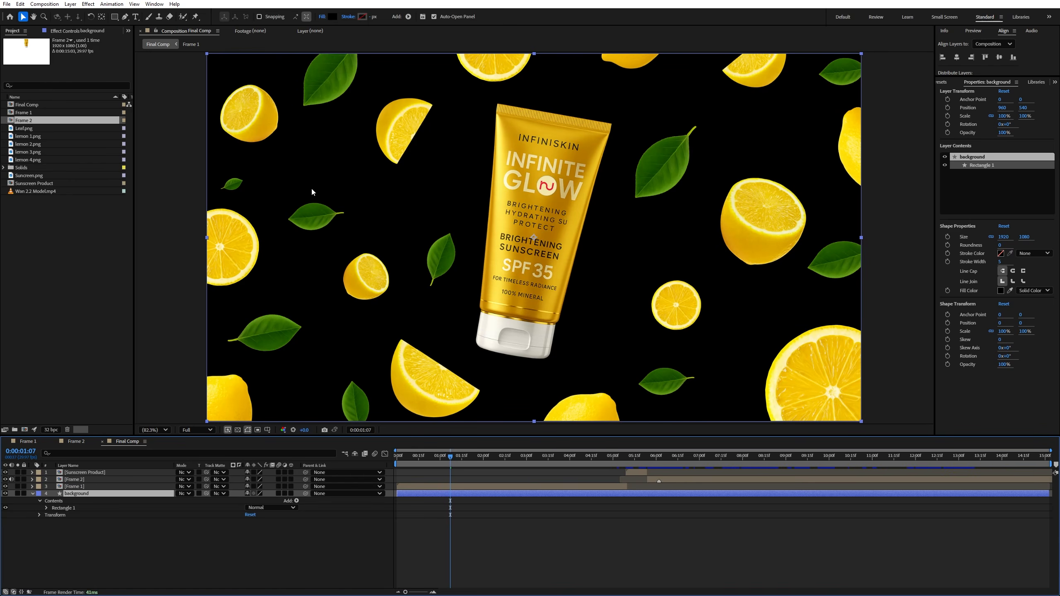
# Change the background rectangle's fill type to Radial Gradient.
pyautogui.click(323, 16)
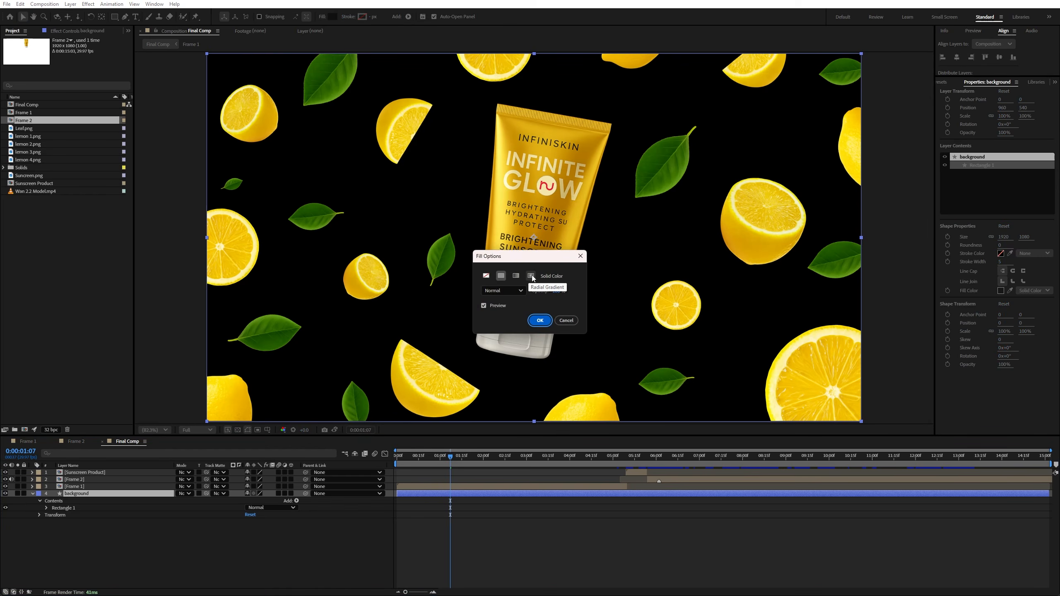
pyautogui.click(531, 276)
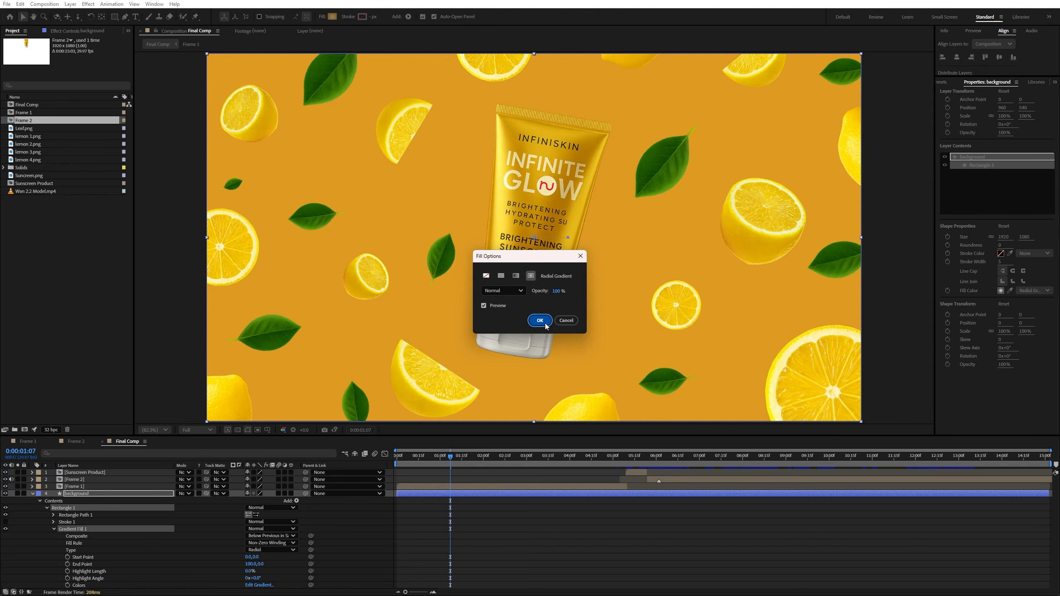
pyautogui.click(540, 321)
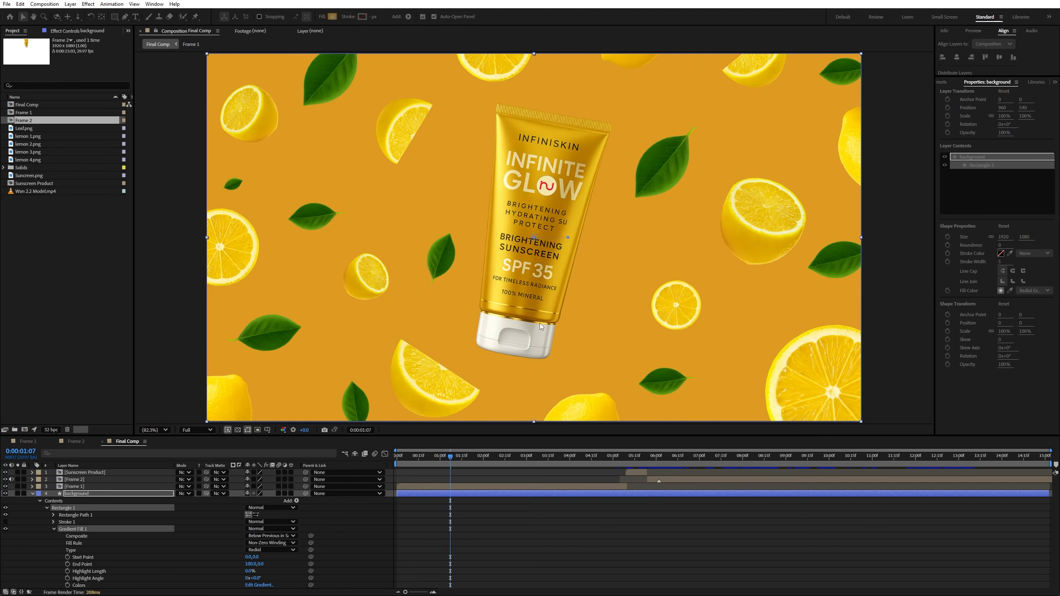
# Set the background gradient's inner colour to F7EAAD and its outer colour to DF9B23.
pyautogui.click(334, 16)
pyautogui.click(431, 245)
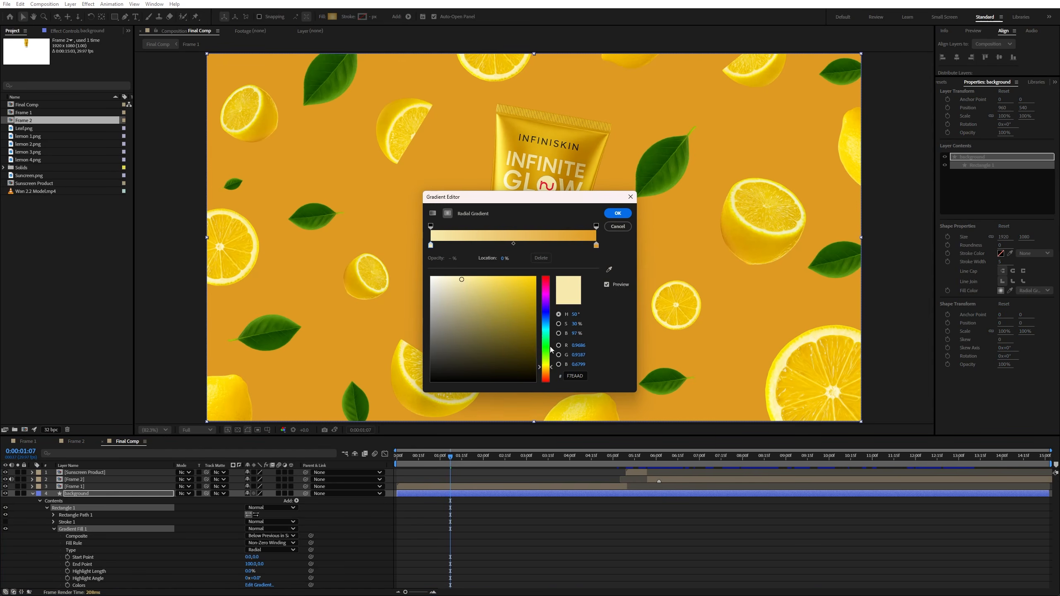
pyautogui.click(575, 375)
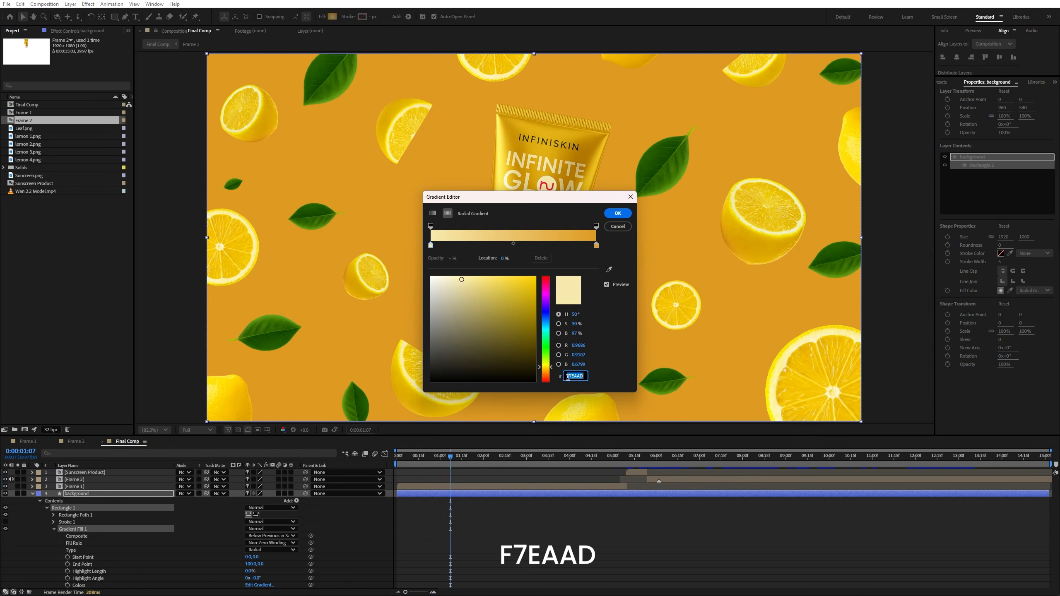
pyautogui.click(431, 246)
pyautogui.click(596, 246)
pyautogui.click(575, 376)
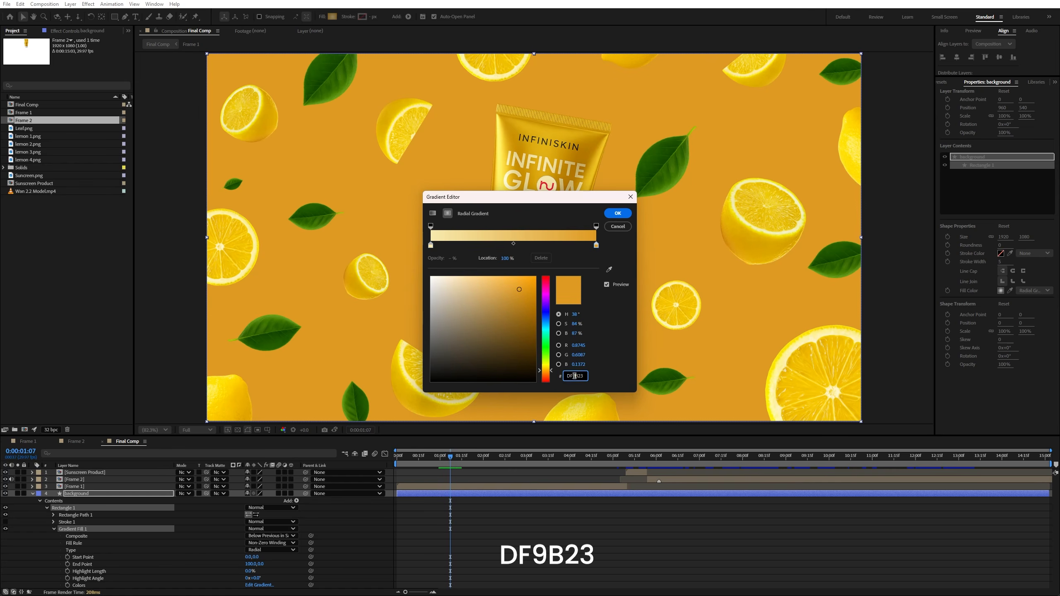
pyautogui.click(614, 216)
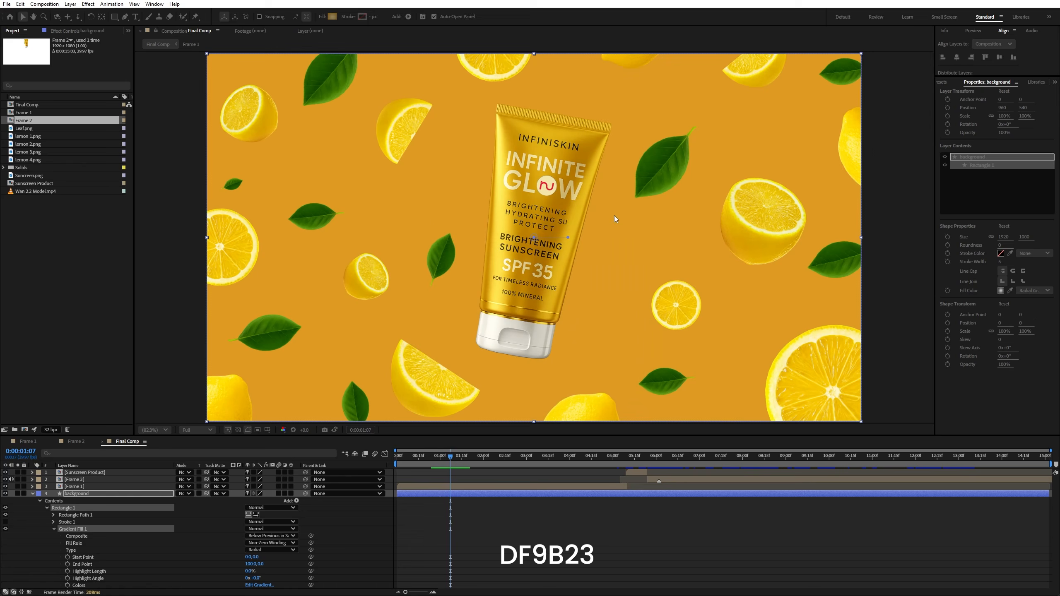
# Extend the radial gradient's end point past the frame's right edge to about 1125, -14 and lock the background layer.
pyautogui.moveTo(568, 239); pyautogui.dragTo(568, 236)
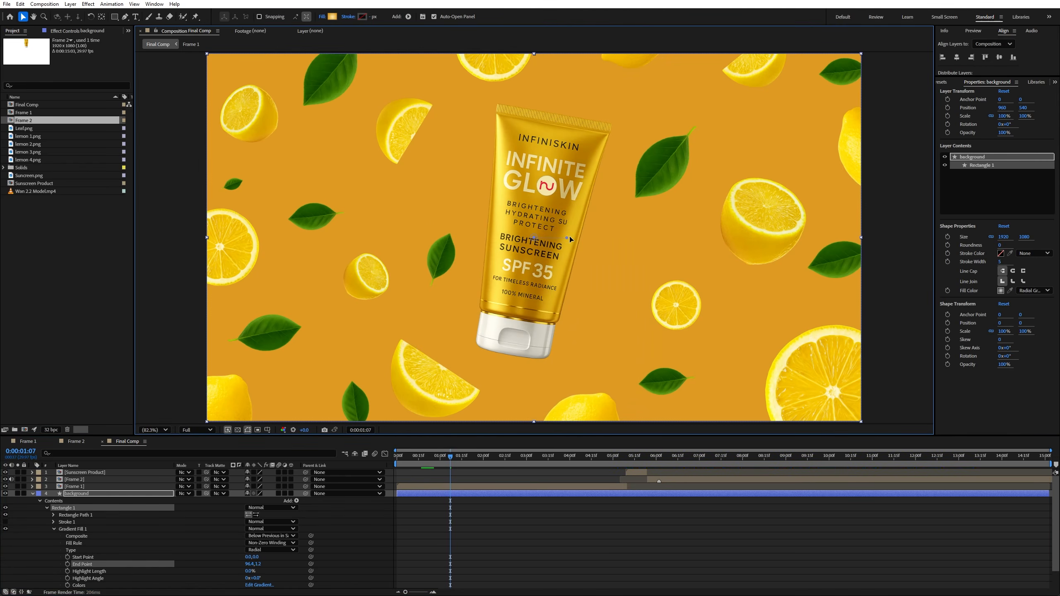
pyautogui.moveTo(668, 237); pyautogui.dragTo(919, 234)
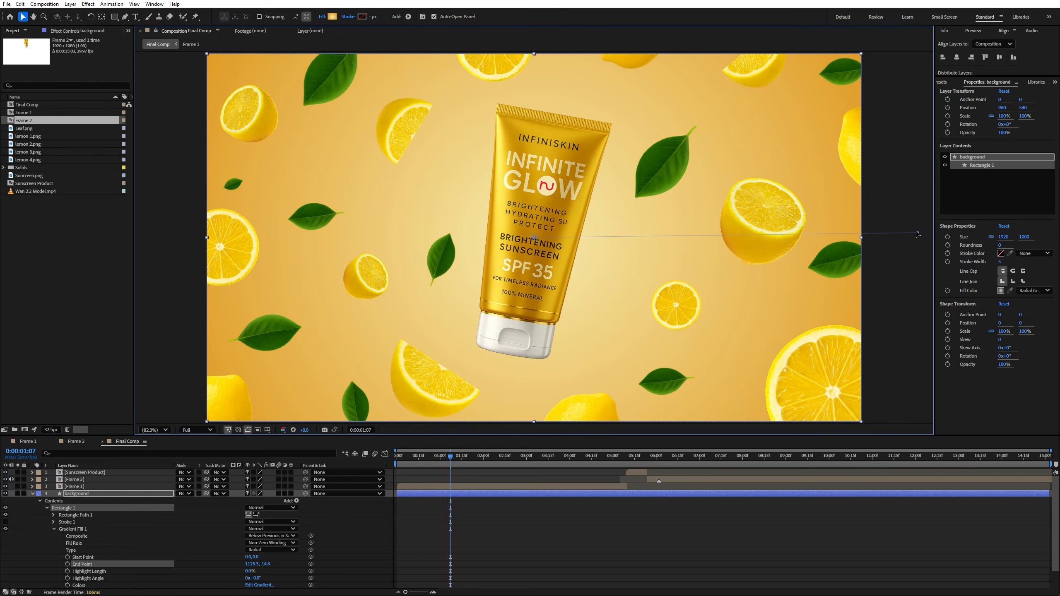
pyautogui.click(32, 494)
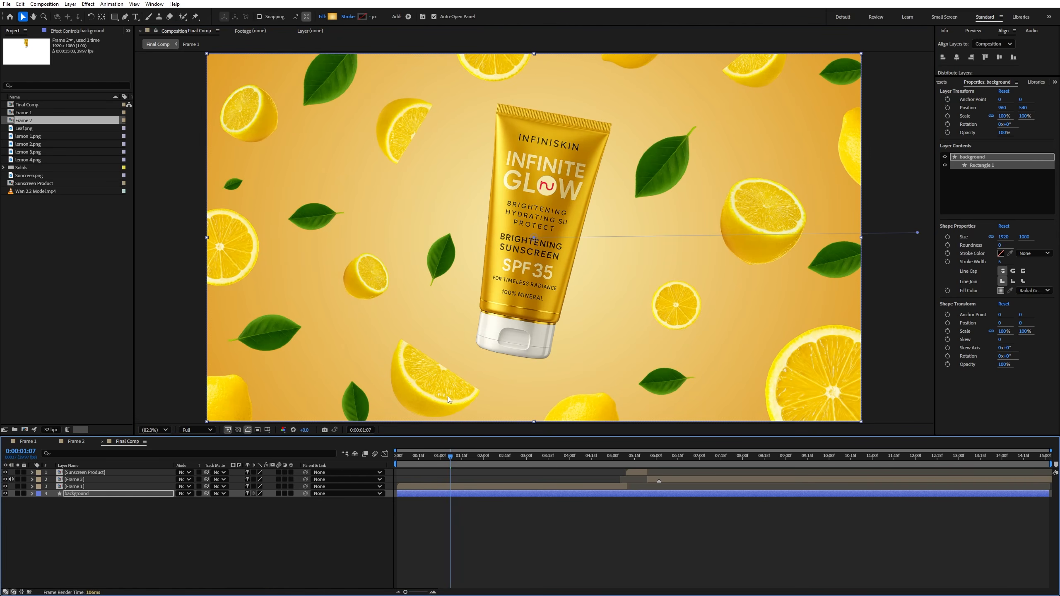
pyautogui.click(117, 507)
pyautogui.click(25, 494)
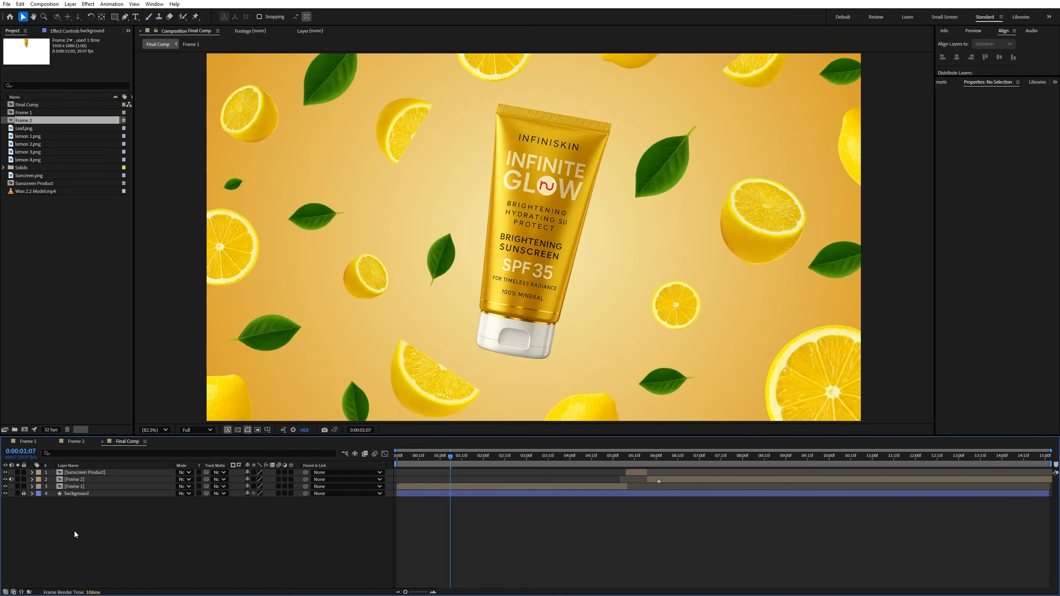
# Open the Frame 1 composition and apply Gaussian Blur to the large leaf near the frame's upper-left area.
pyautogui.press('space')
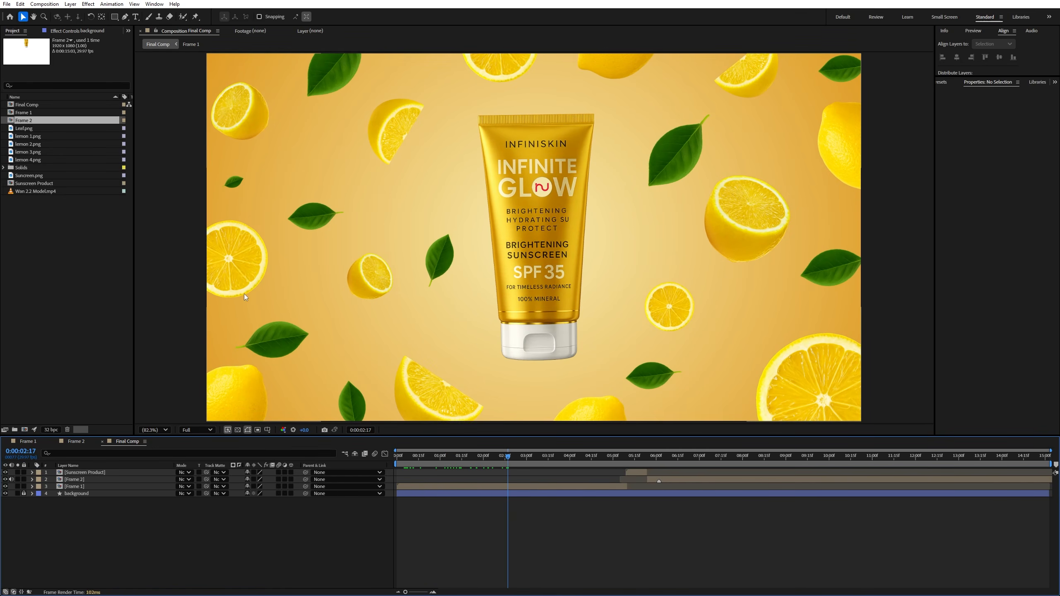
pyautogui.doubleClick(74, 487)
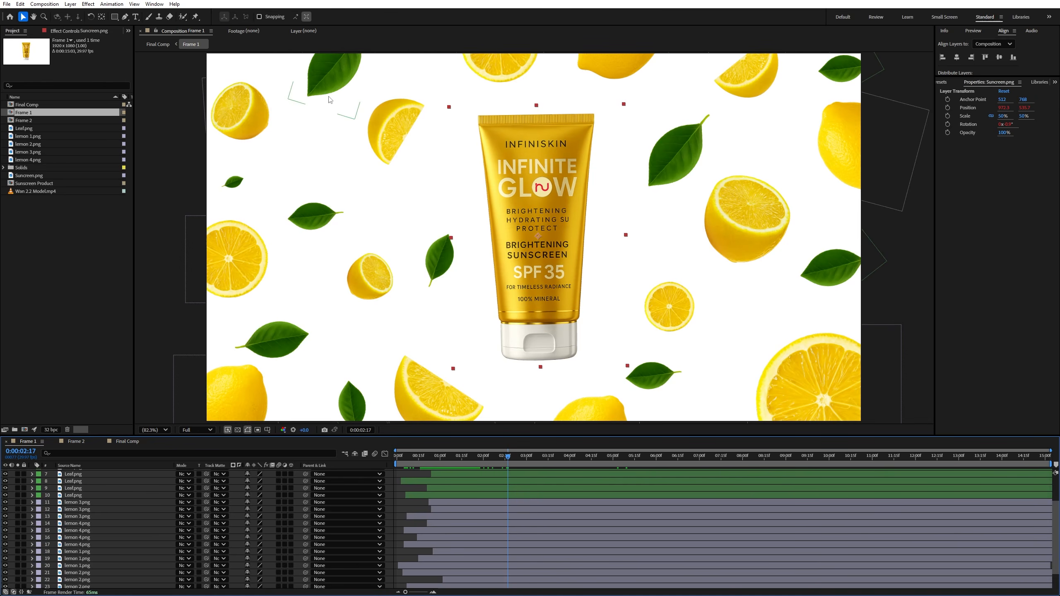
pyautogui.click(341, 69)
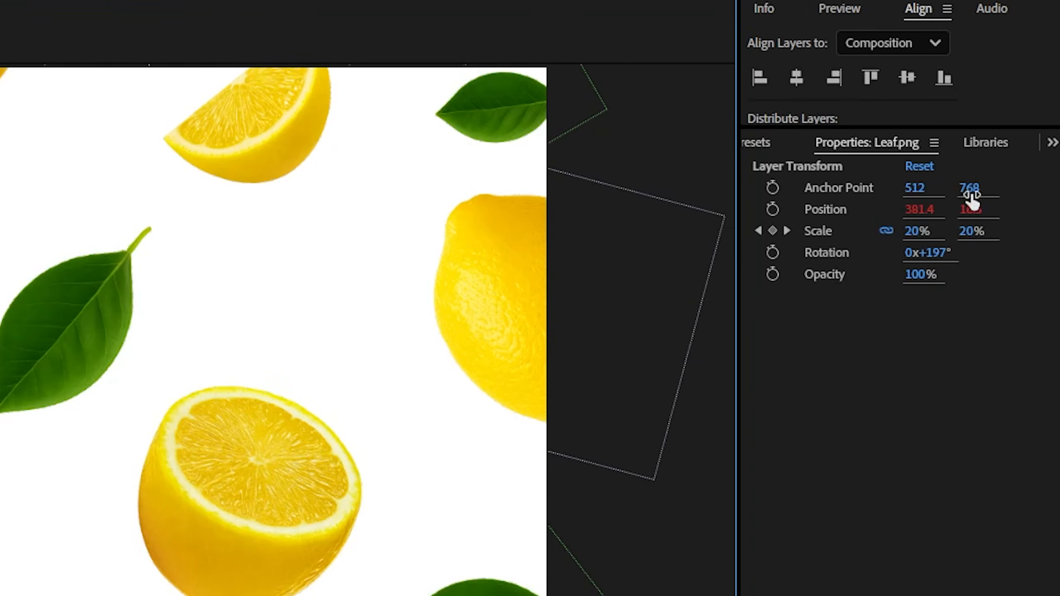
pyautogui.click(763, 143)
pyautogui.click(773, 167)
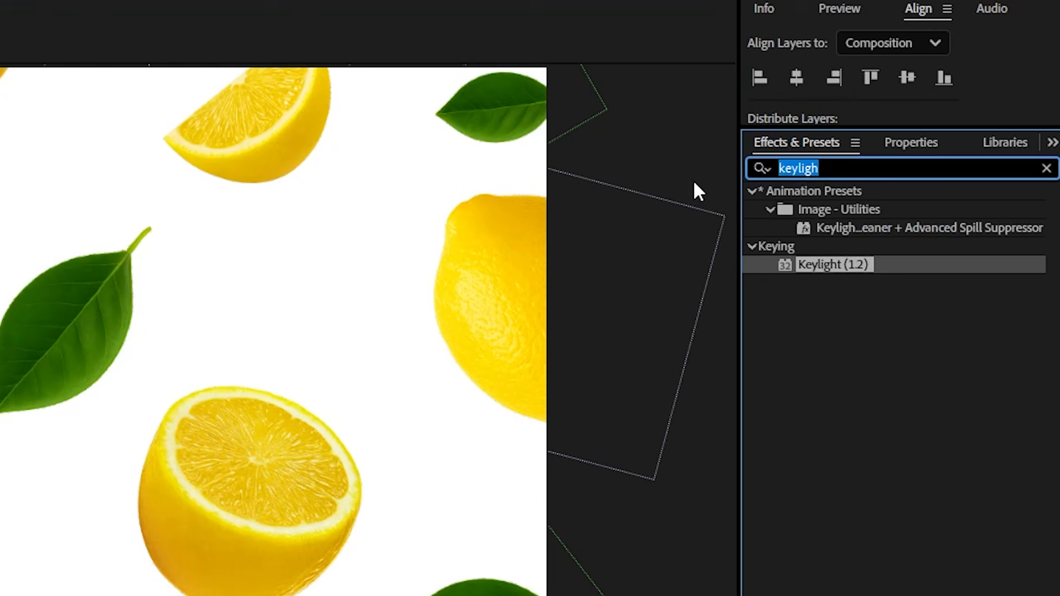
pyautogui.write('gau')
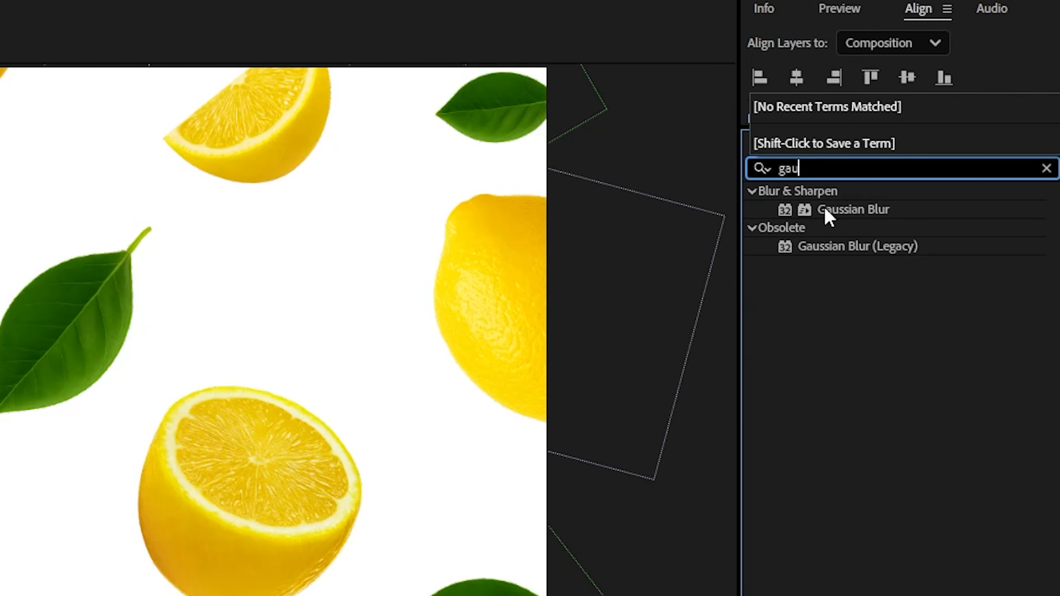
pyautogui.doubleClick(823, 205)
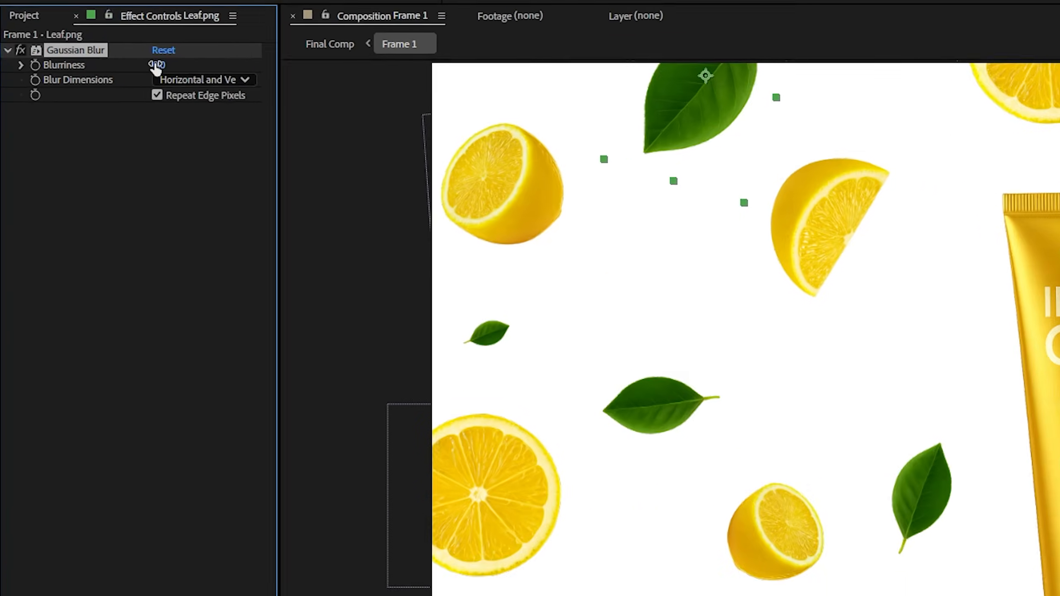
# Raise the leaf's Gaussian Blur blurriness to a little over 90.
pyautogui.moveTo(76, 54); pyautogui.dragTo(310, 77)
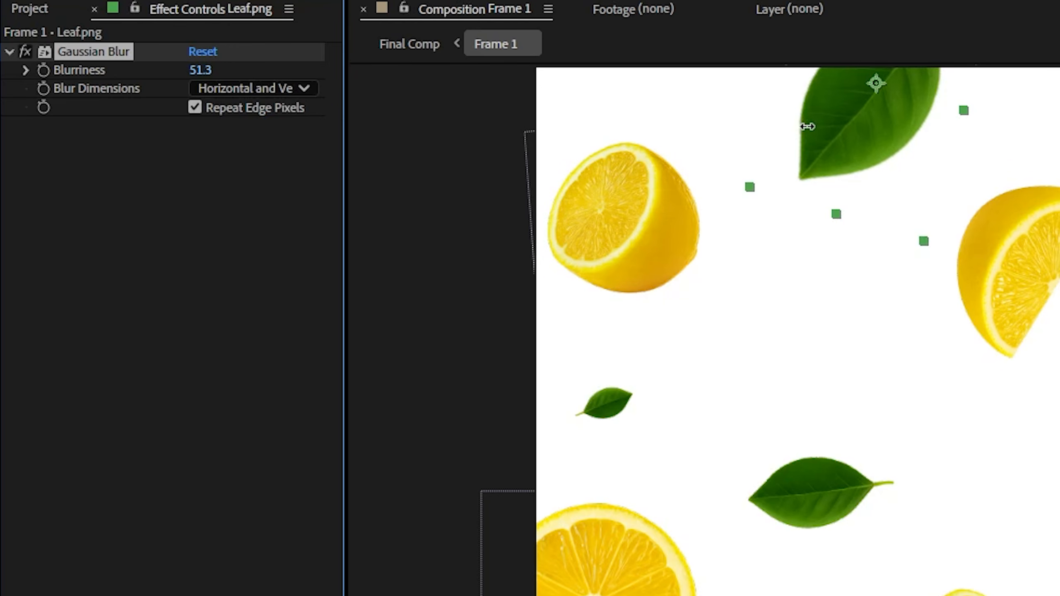
pyautogui.moveTo(807, 127); pyautogui.dragTo(1059, 162)
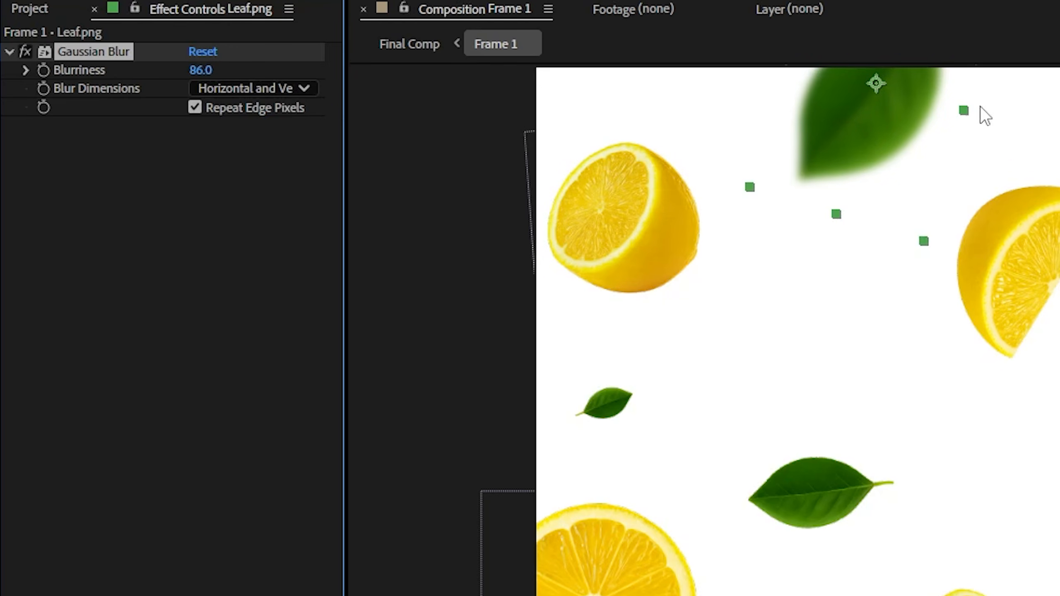
pyautogui.moveTo(207, 75); pyautogui.dragTo(265, 78)
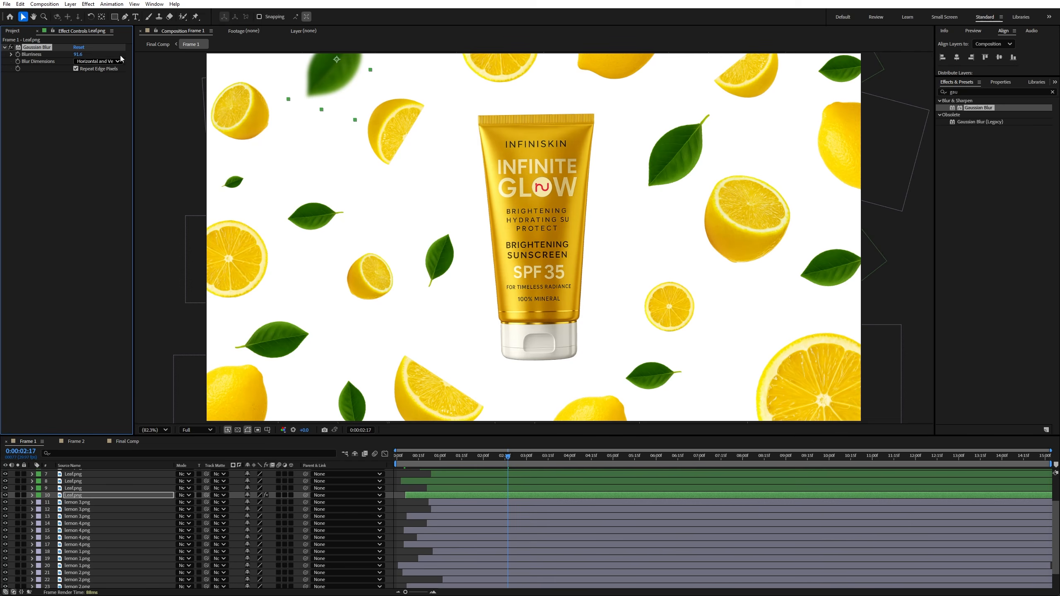
# Copy the leaf's blur onto the small half lemon beside the tube, the lower-left whole lemon, and the small slice right of the tube.
pyautogui.hotkey('ctrl', 'c')
pyautogui.click(360, 287)
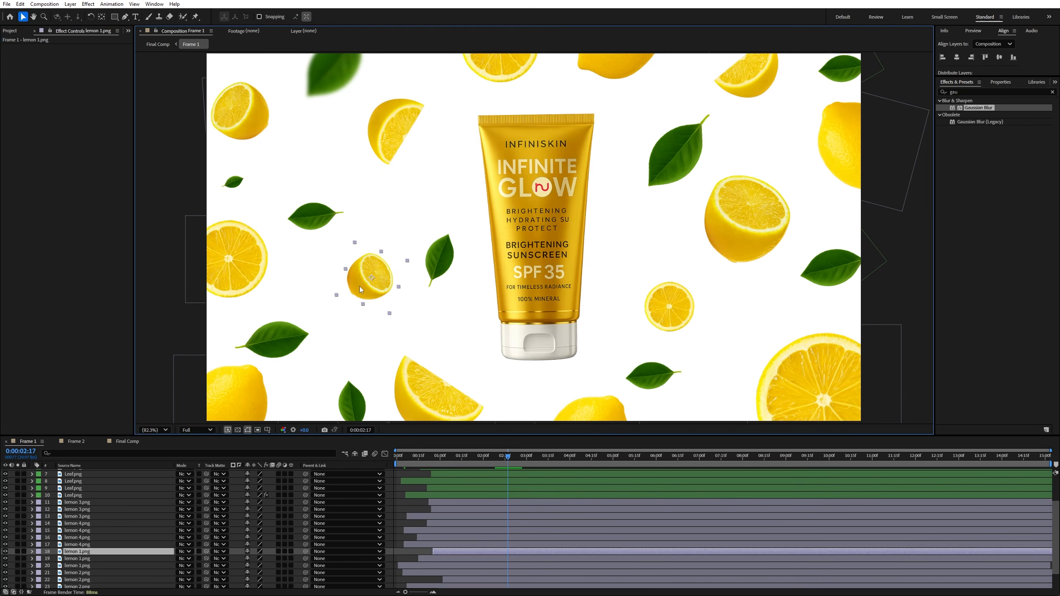
pyautogui.hotkey('ctrl', 'v')
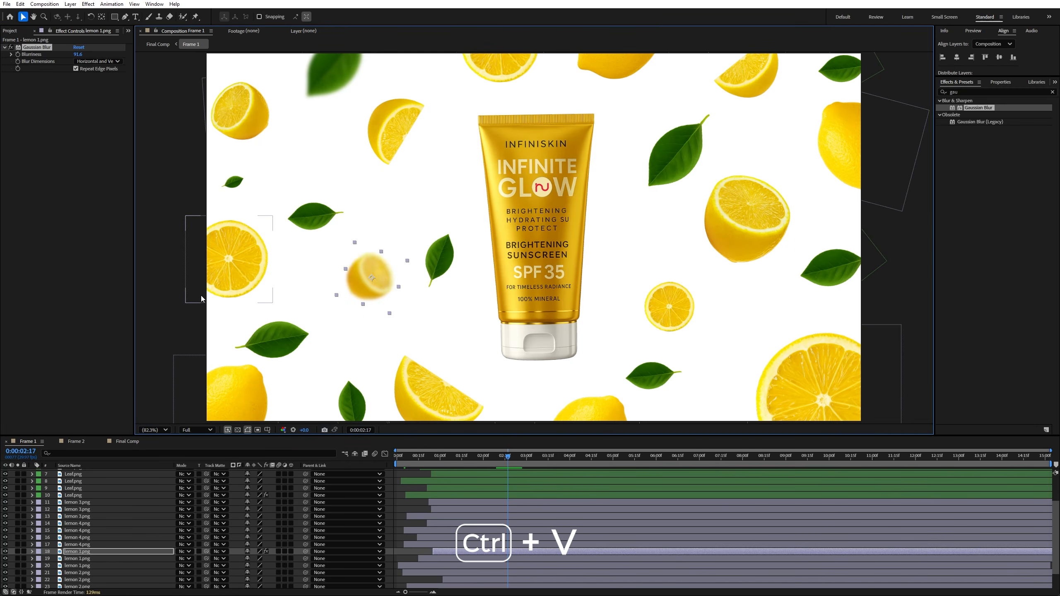
pyautogui.click(258, 393)
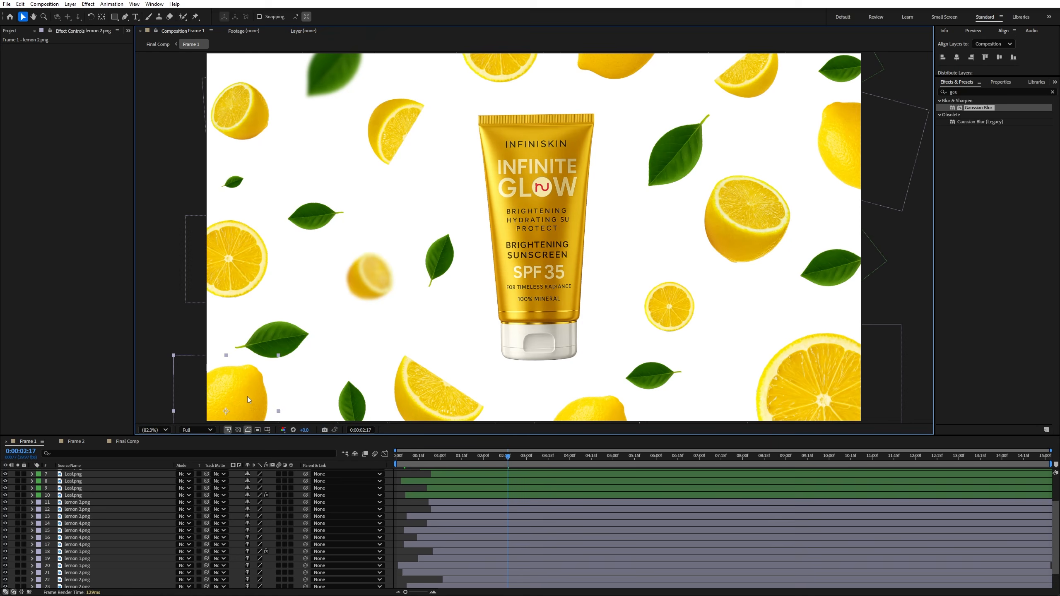
pyautogui.hotkey('ctrl', 'v')
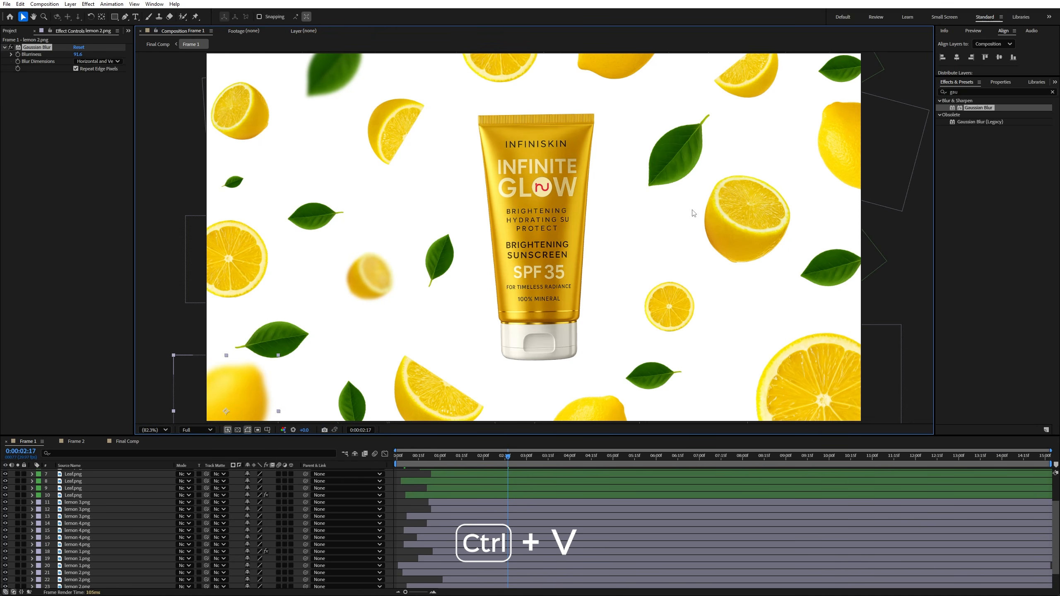
pyautogui.click(672, 306)
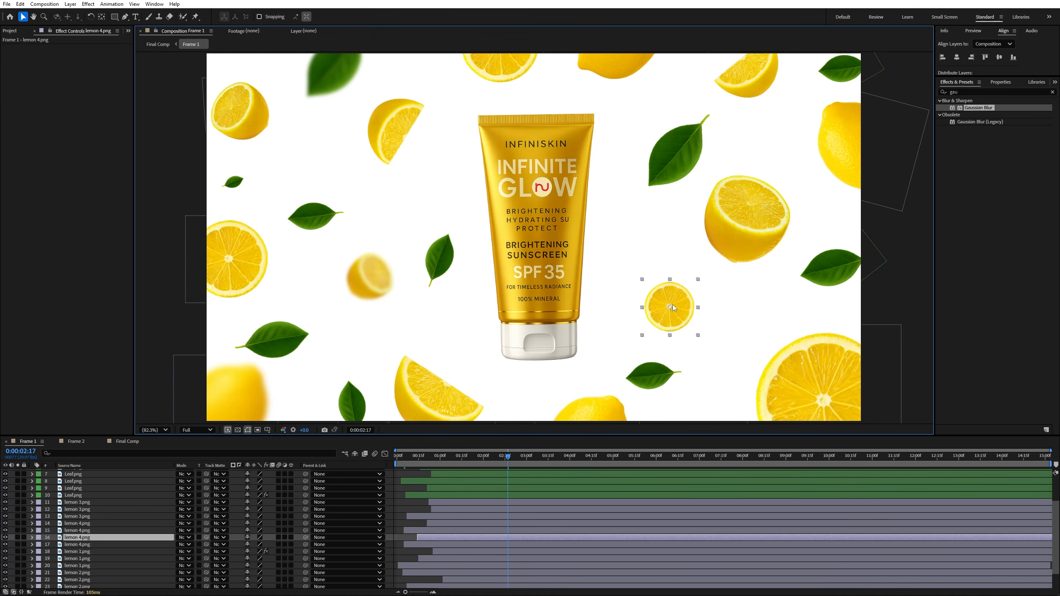
pyautogui.hotkey('ctrl', 'v')
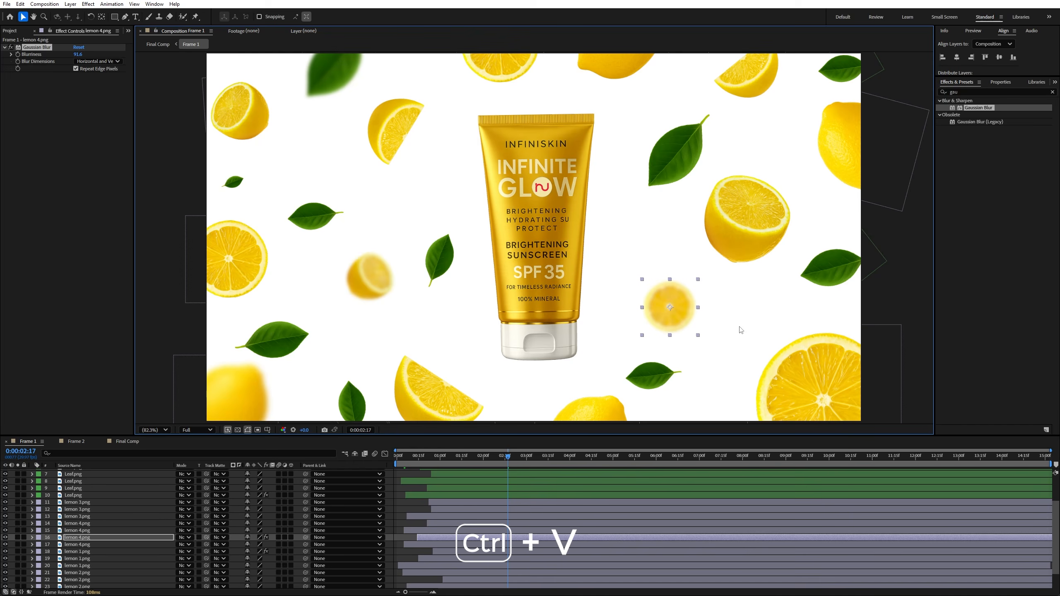
# Apply the copied blur to the large leaf right of the tube, the tiny left leaf, the top and bottom whole lemons, and the right-edge leaf.
pyautogui.click(670, 158)
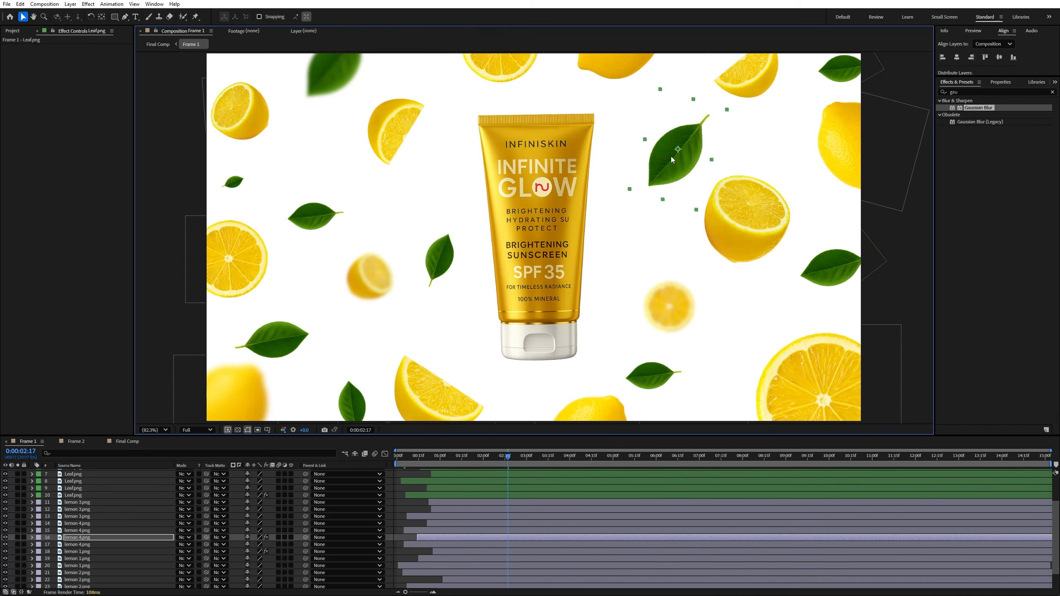
pyautogui.hotkey('ctrl', 'v')
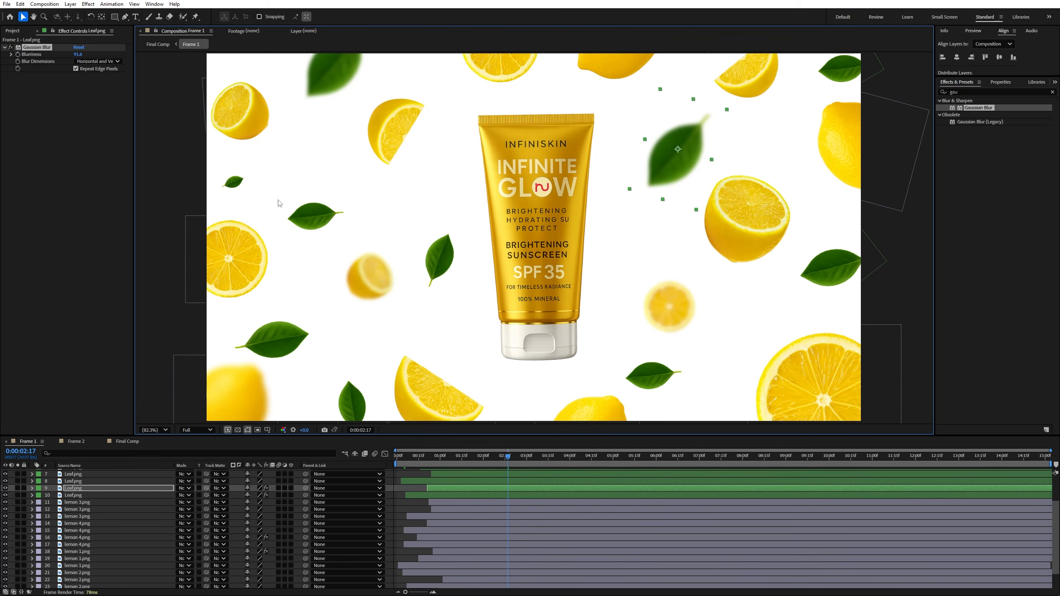
pyautogui.click(234, 182)
pyautogui.hotkey('ctrl', 'v')
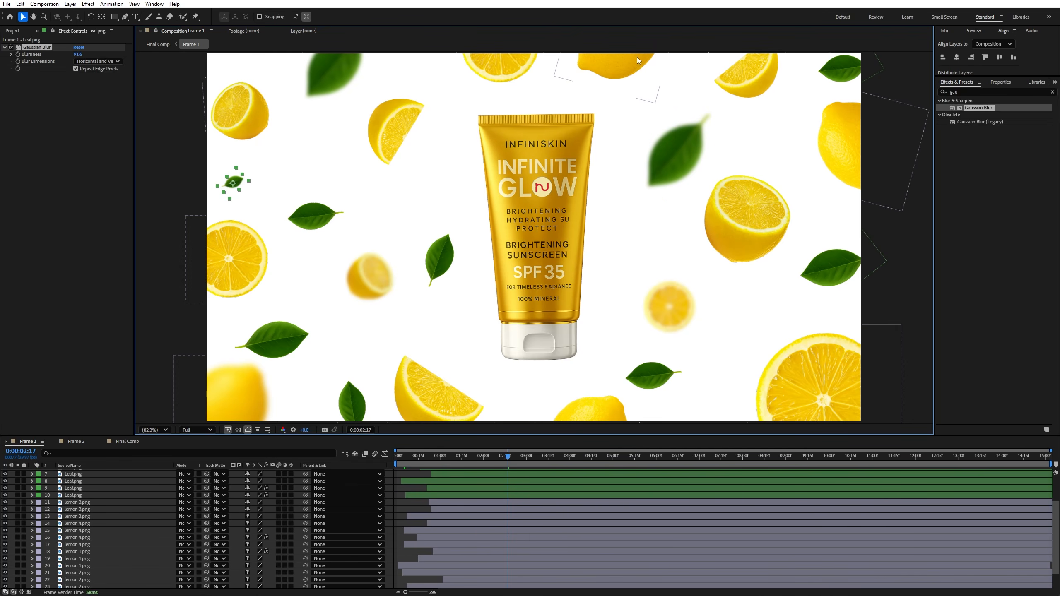
pyautogui.click(559, 74)
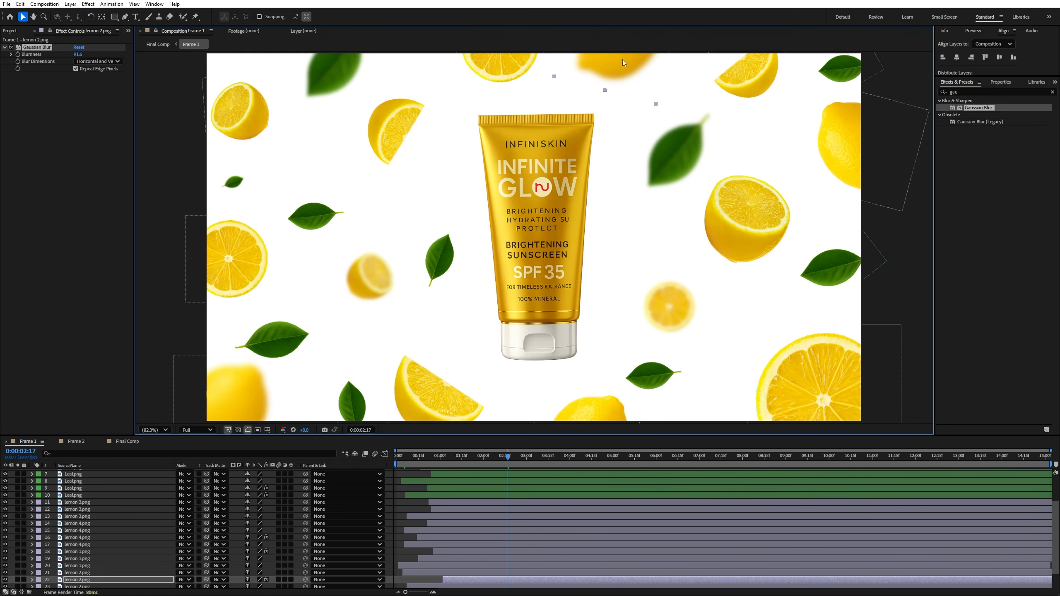
pyautogui.click(846, 263)
pyautogui.hotkey('ctrl', 'v')
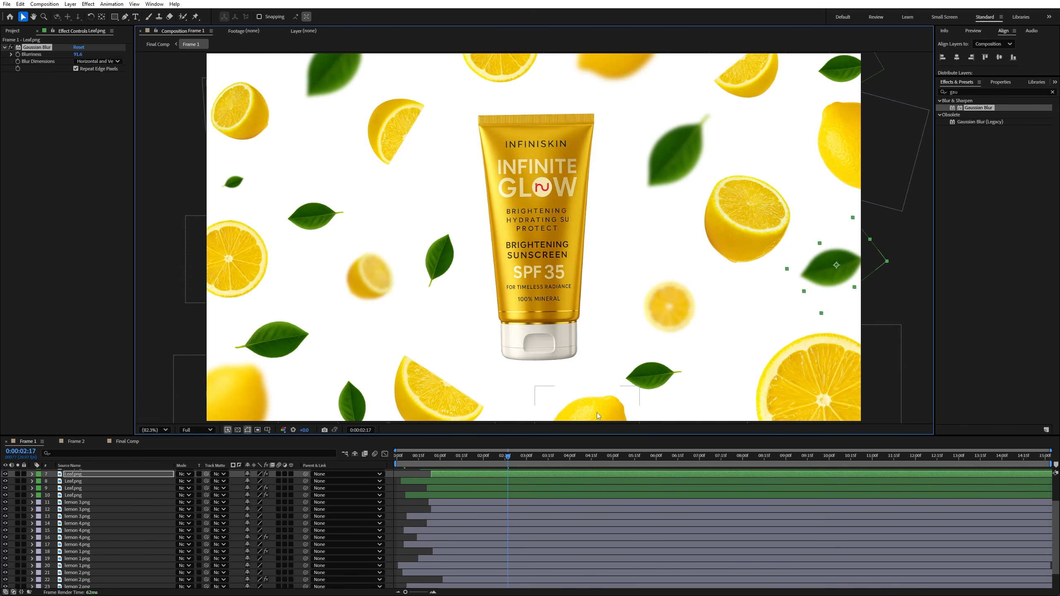
pyautogui.click(585, 414)
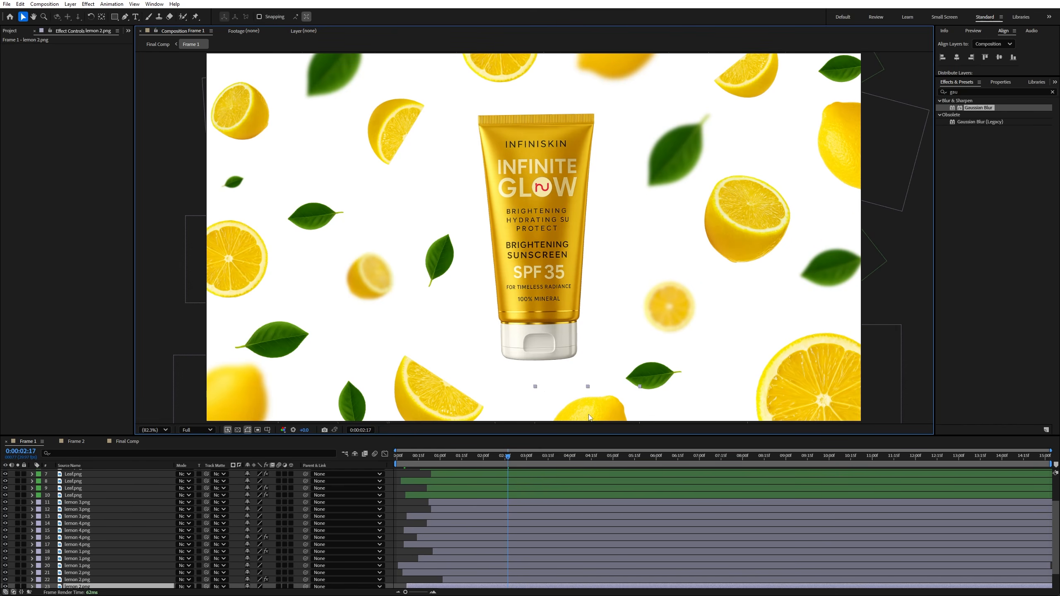
pyautogui.hotkey('ctrl', 'v')
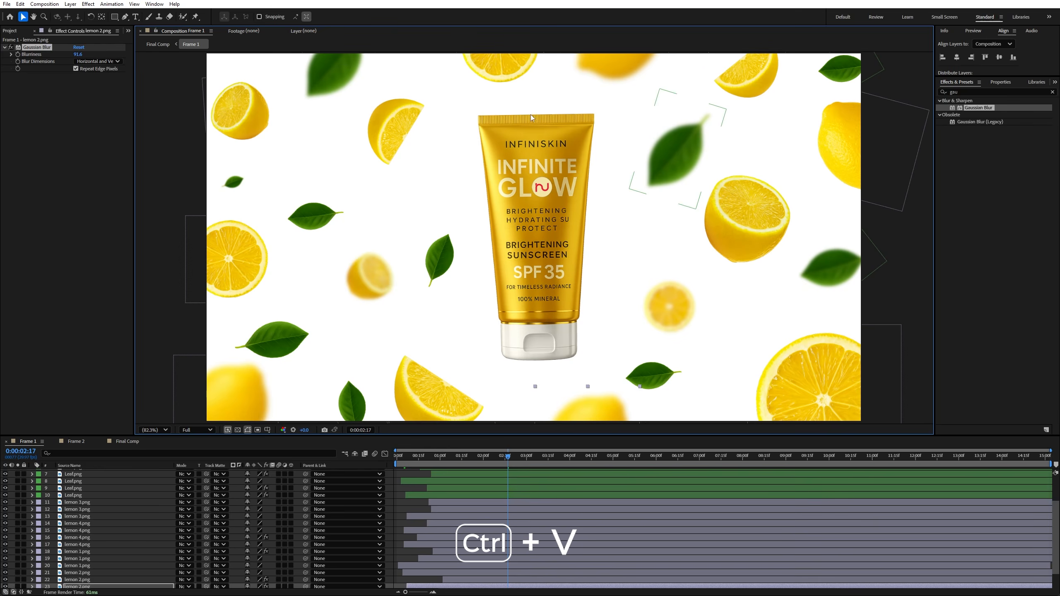
# In Final Comp at 0:00:10:11, add the Sunscreen Product composition as the top layer.
pyautogui.click(126, 443)
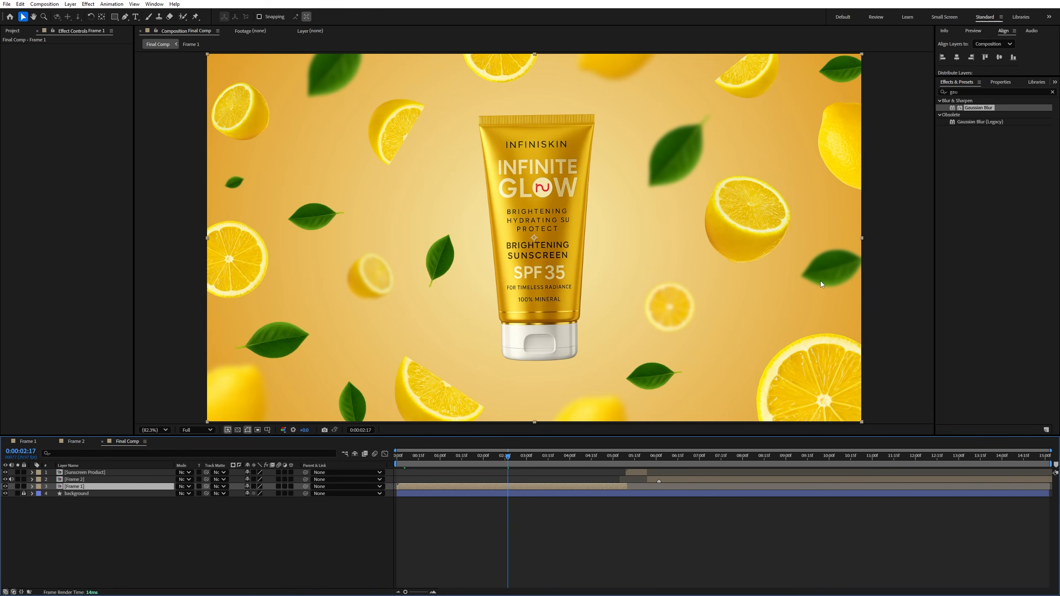
pyautogui.moveTo(408, 458); pyautogui.dragTo(848, 458)
pyautogui.click(239, 519)
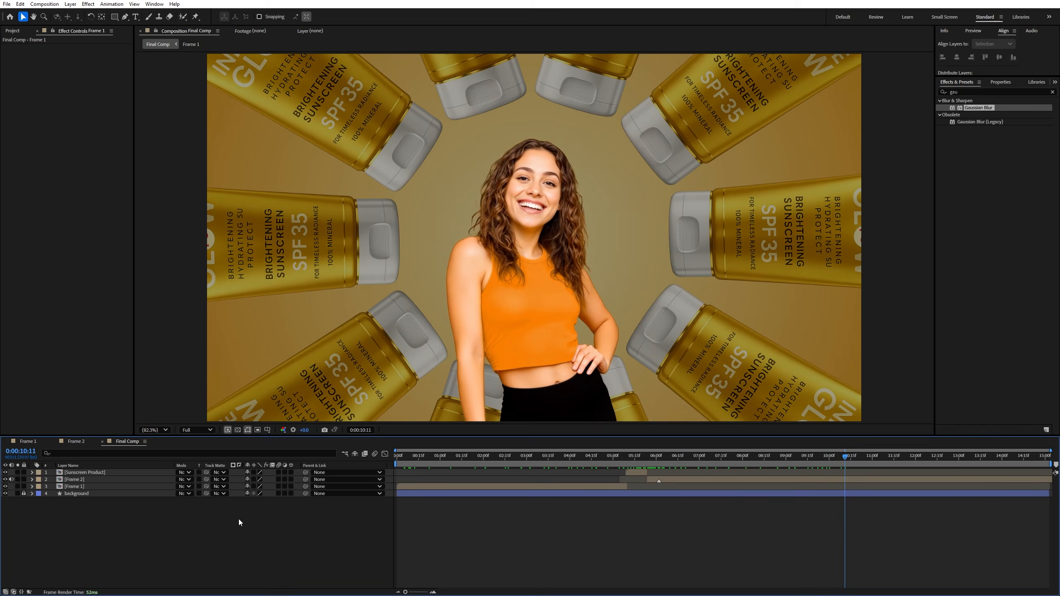
pyautogui.click(12, 31)
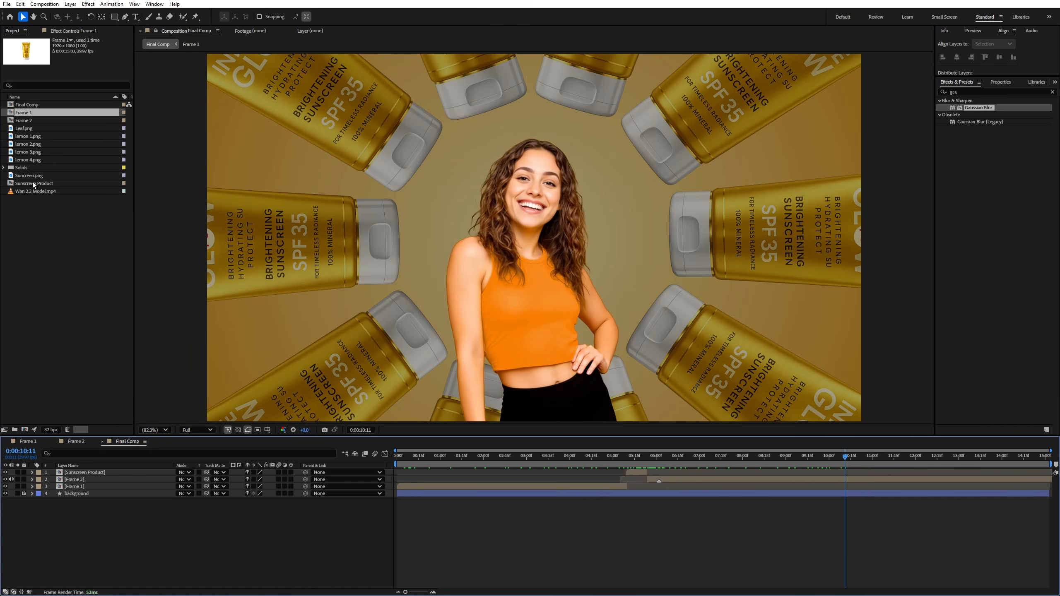
pyautogui.moveTo(34, 185); pyautogui.dragTo(566, 203)
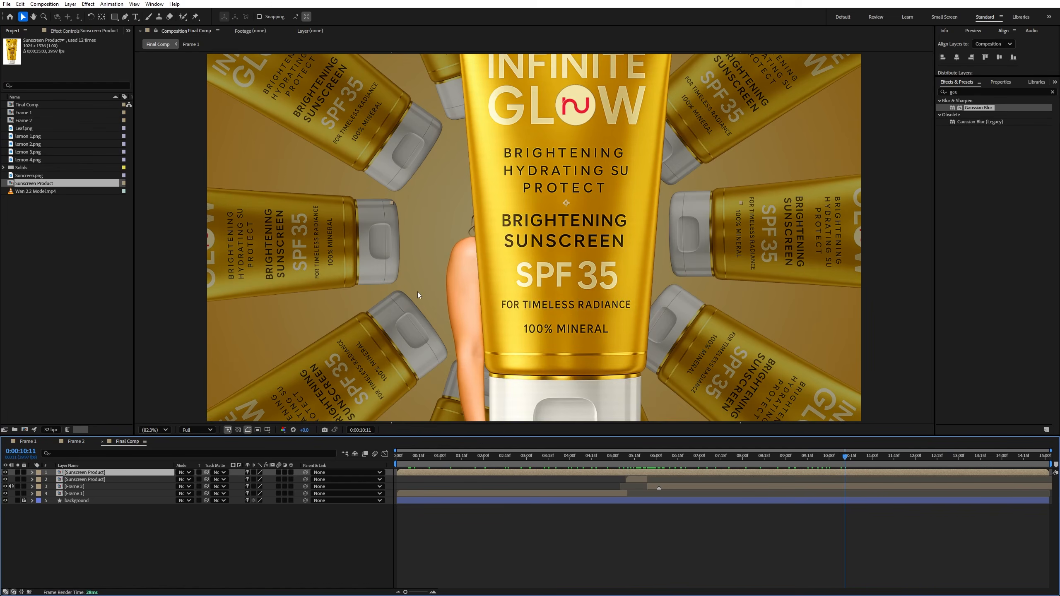
# Scale down the added Sunscreen Product layer until the tube nearly fills the frame's height and centre it in the composition.
pyautogui.press('s')
pyautogui.moveTo(258, 480); pyautogui.dragTo(247, 480)
pyautogui.moveTo(546, 174); pyautogui.dragTo(542, 205)
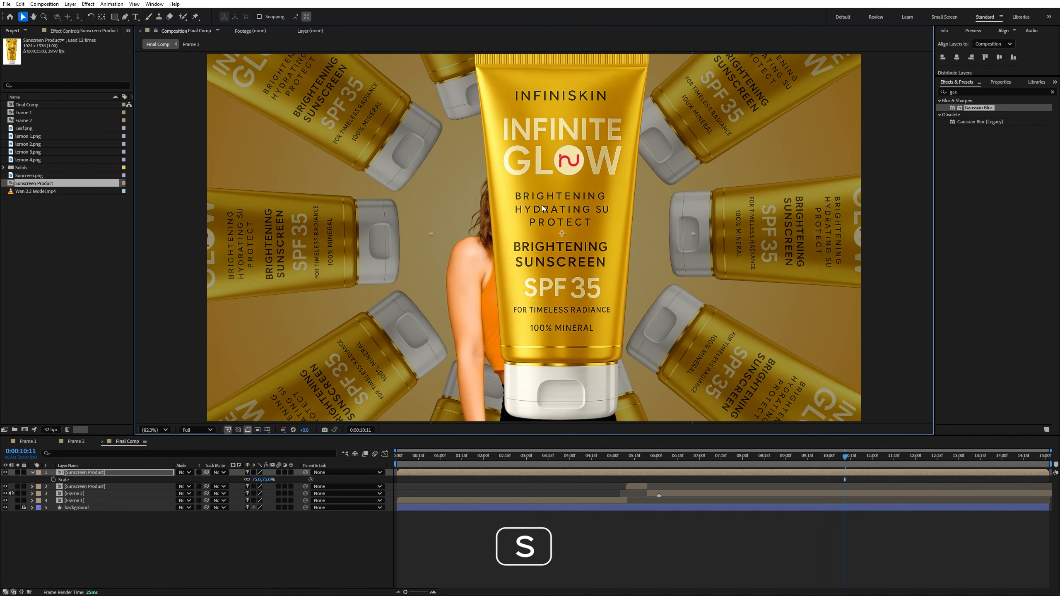
pyautogui.hotkey('ctrl', 'alt', 'shift', 'g')
pyautogui.moveTo(258, 480); pyautogui.dragTo(259, 480)
pyautogui.click(257, 480)
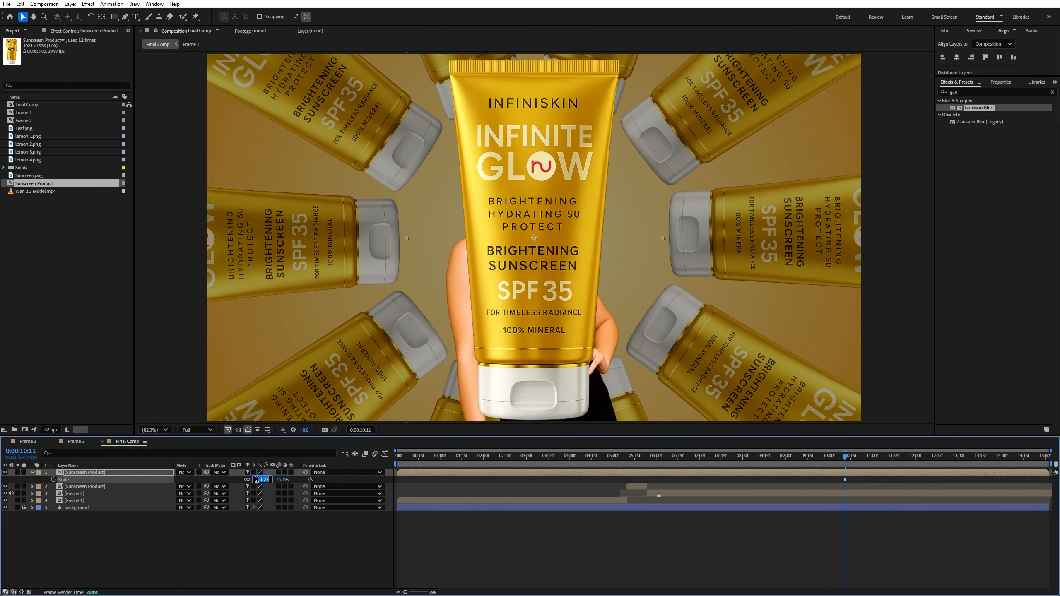
# Rotate the top Sunscreen Product layer to 13° and nudge it slightly downward.
pyautogui.click(154, 474)
pyautogui.press('r')
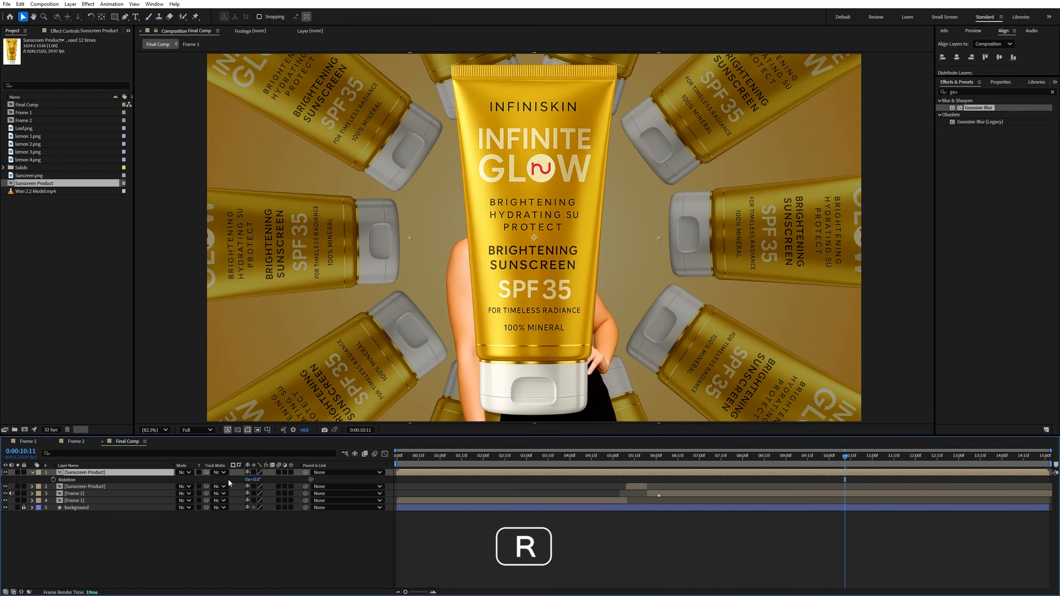
pyautogui.moveTo(257, 481); pyautogui.dragTo(261, 481)
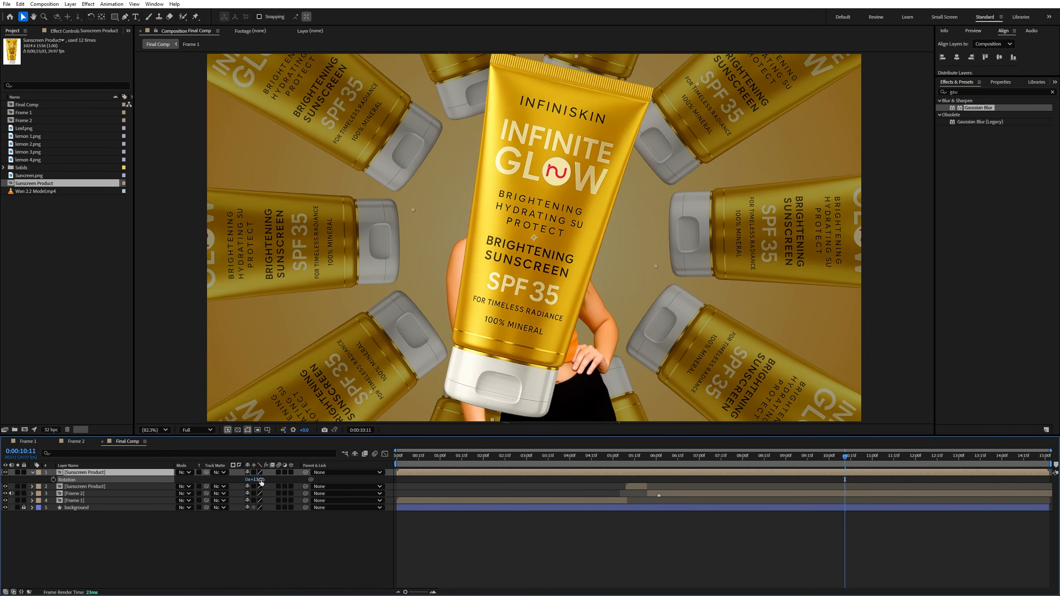
pyautogui.moveTo(554, 271); pyautogui.dragTo(555, 274)
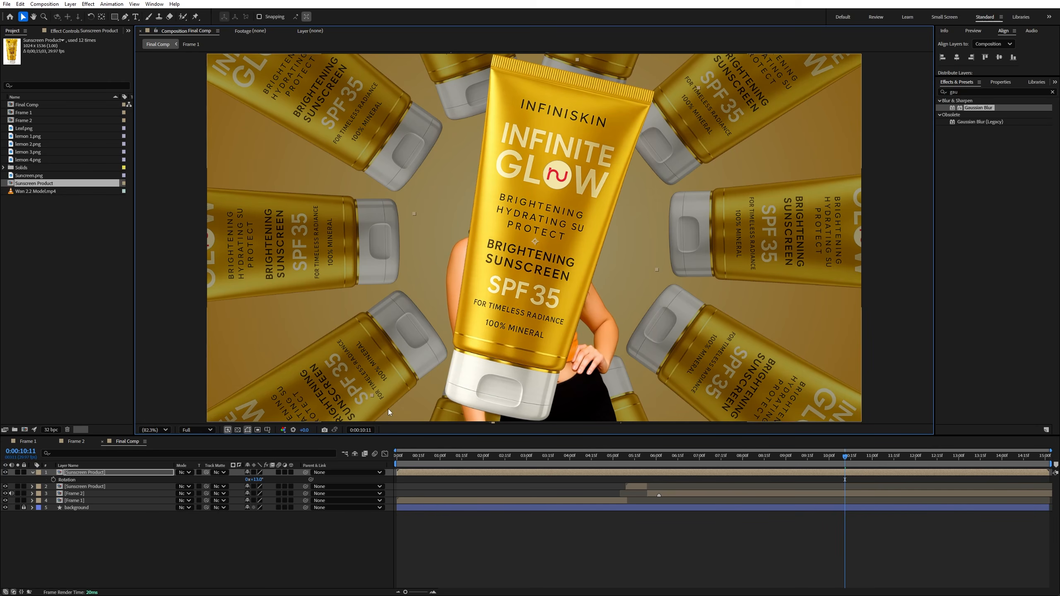
# With no layer selected, draw a closed Pen shape covering the frame's left half, its slanted inner edge running from the tube's top-left corner to the bottom centre.
pyautogui.scroll(-3, 387, 409)
pyautogui.click(367, 542)
pyautogui.press('g')
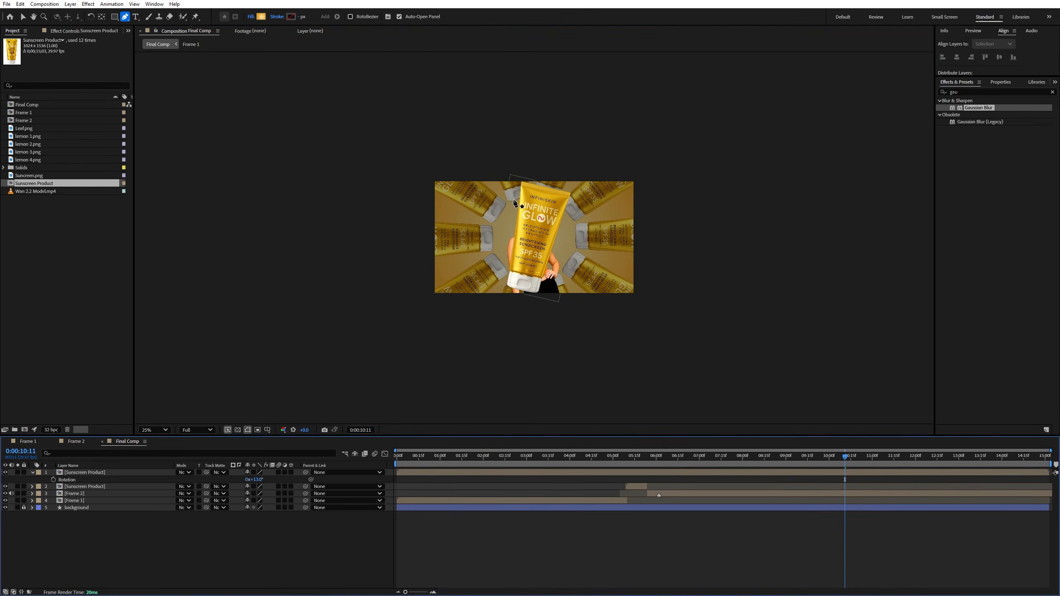
pyautogui.click(431, 178)
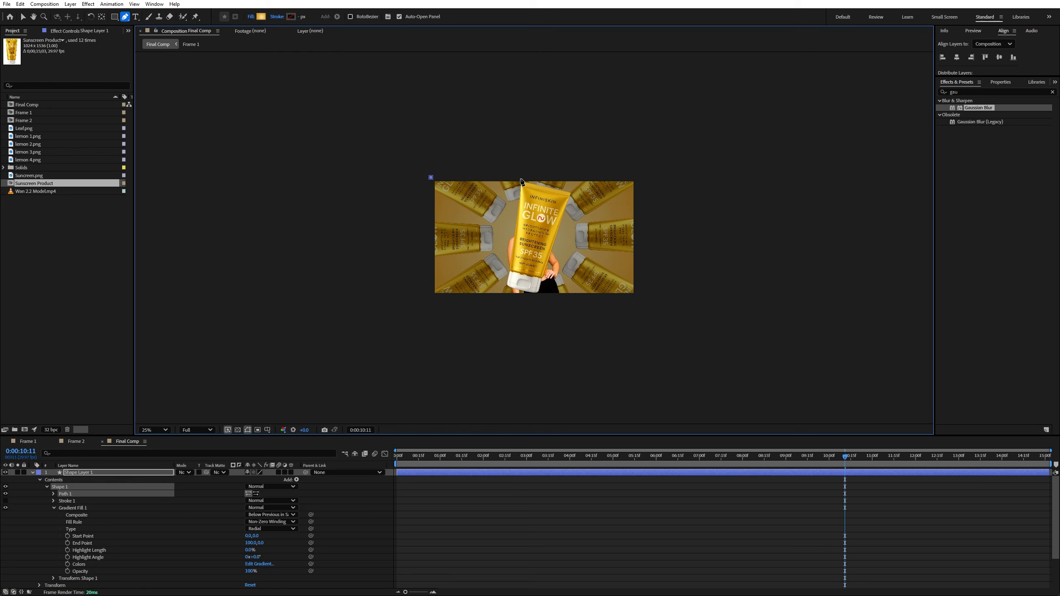
pyautogui.click(520, 179)
pyautogui.click(537, 294)
pyautogui.click(431, 296)
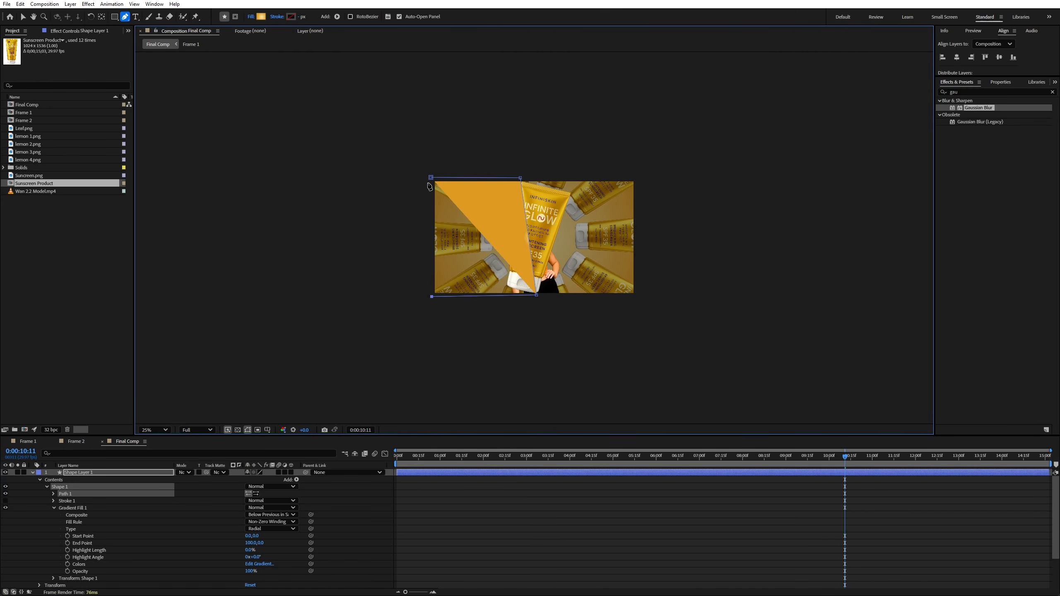
pyautogui.click(431, 178)
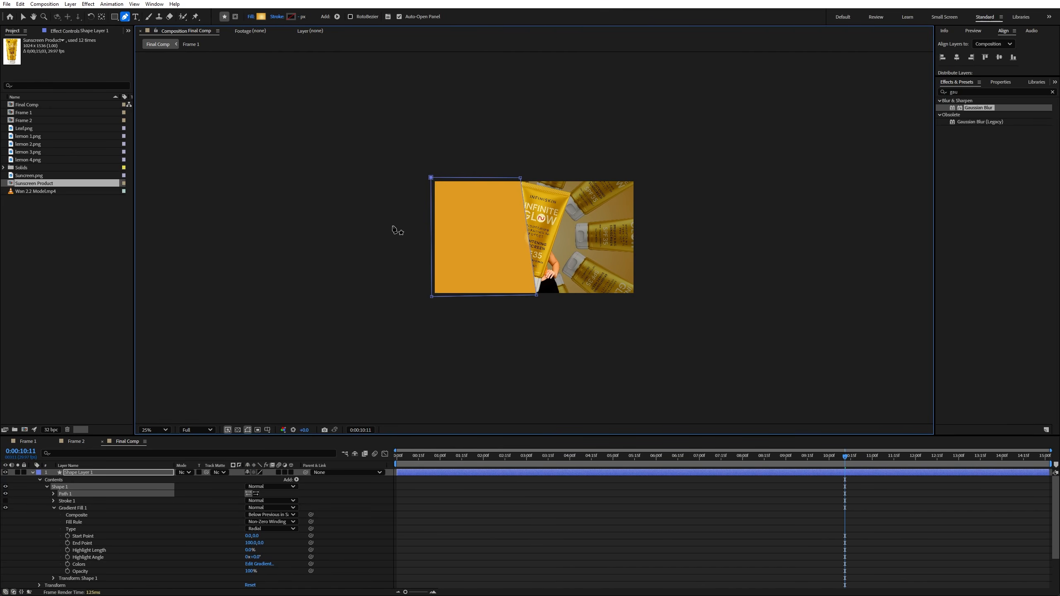
# Rename the new shape layer to "end screen" and place it directly below the top Sunscreen Product layer.
pyautogui.click(134, 480)
pyautogui.click(139, 476)
pyautogui.press('Return')
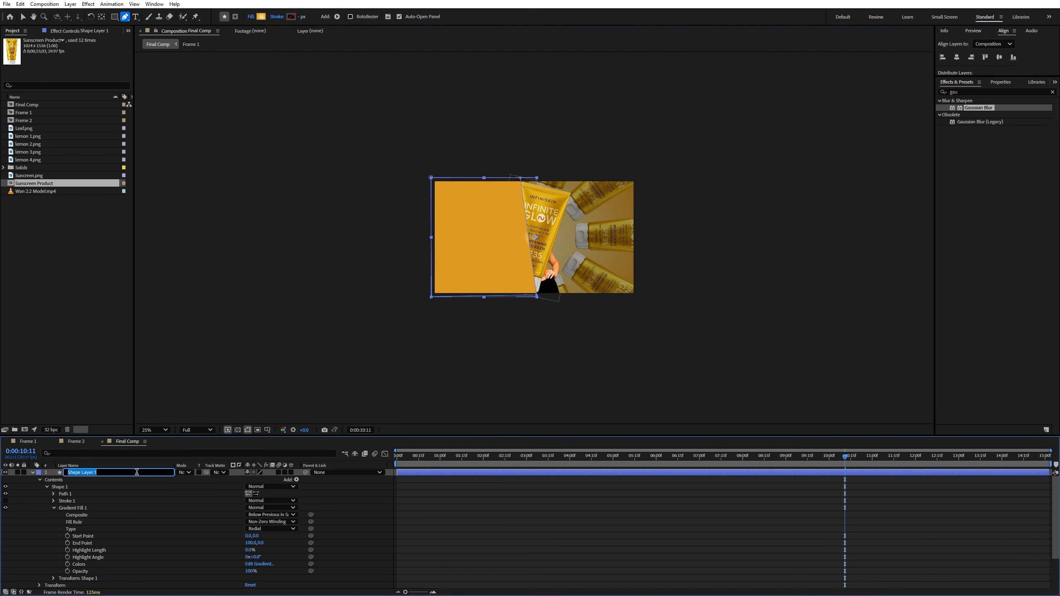
pyautogui.write('end screen')
pyautogui.press('Return')
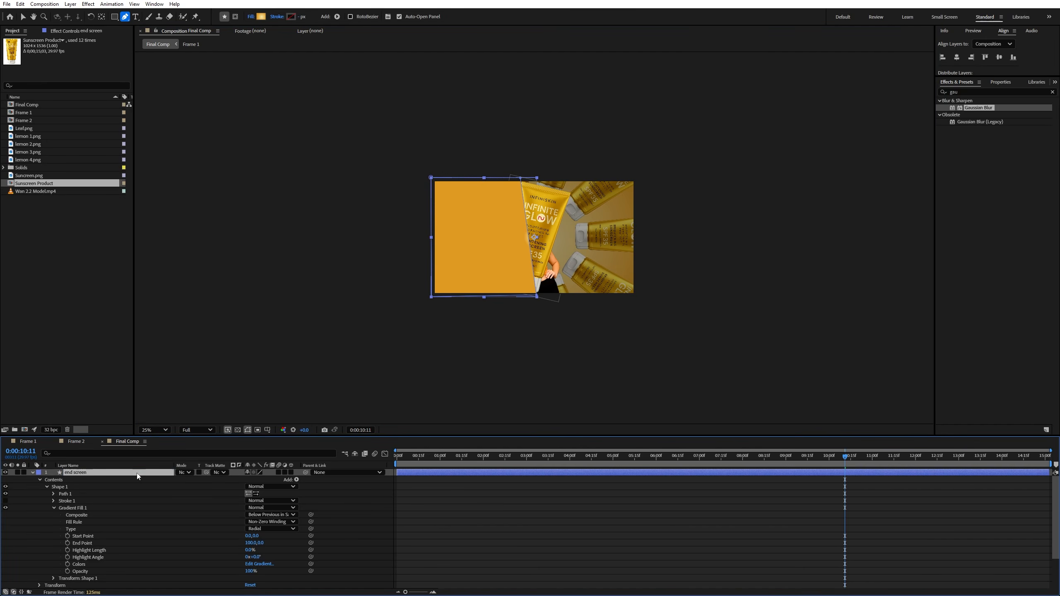
pyautogui.click(33, 473)
pyautogui.moveTo(95, 474); pyautogui.dragTo(98, 491)
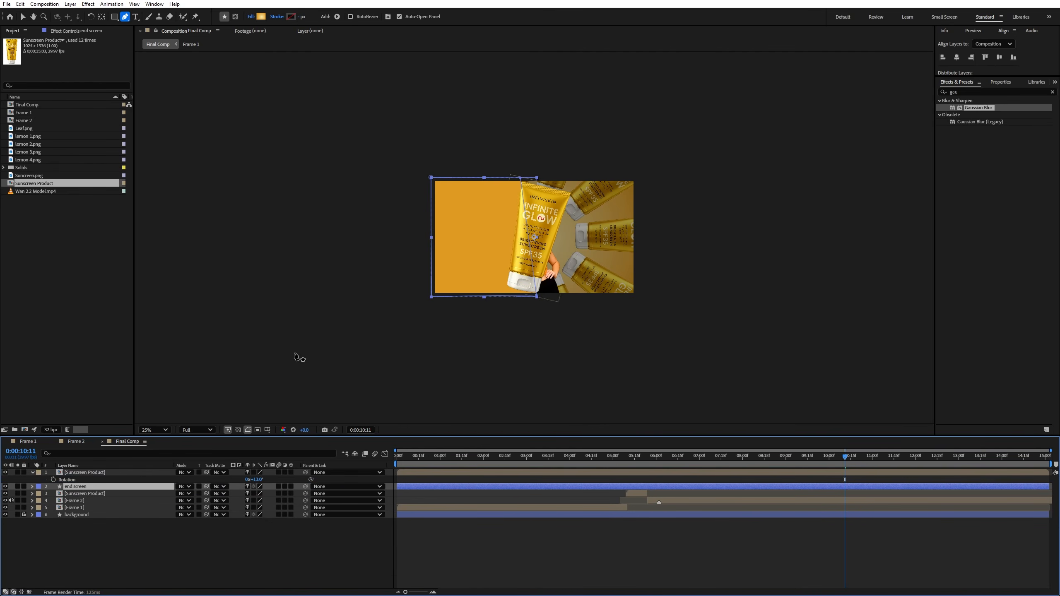
# Change the end screen shape's fill from radial gradient to a solid white colour.
pyautogui.press('.')
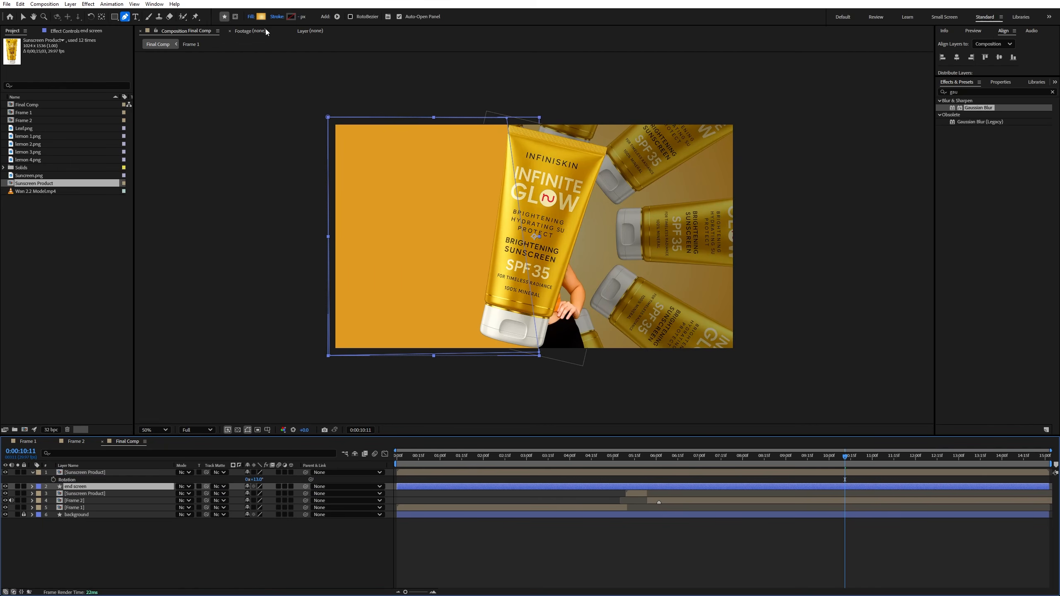
pyautogui.click(251, 17)
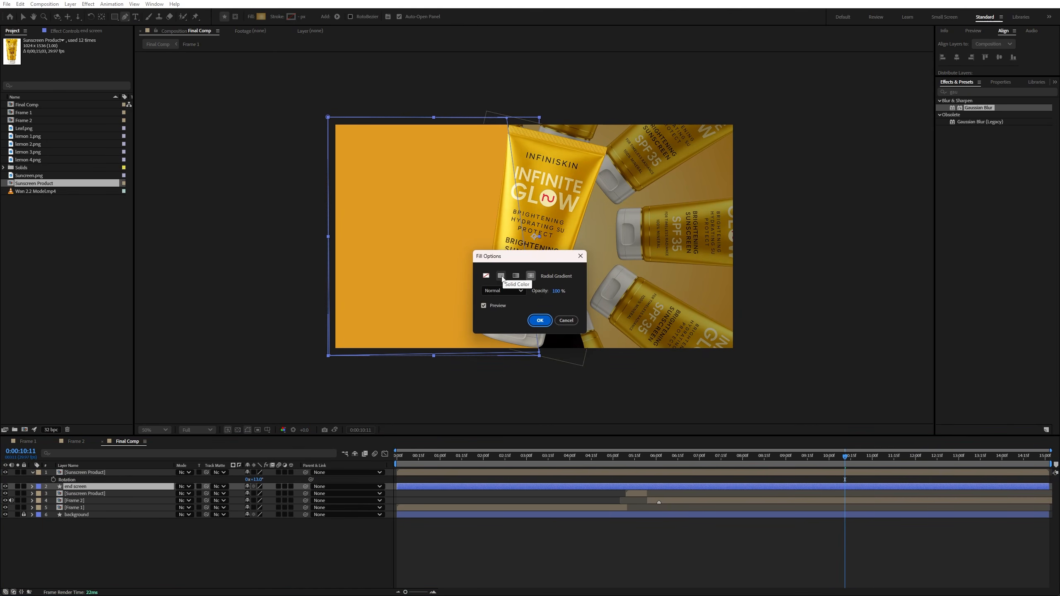
pyautogui.click(540, 320)
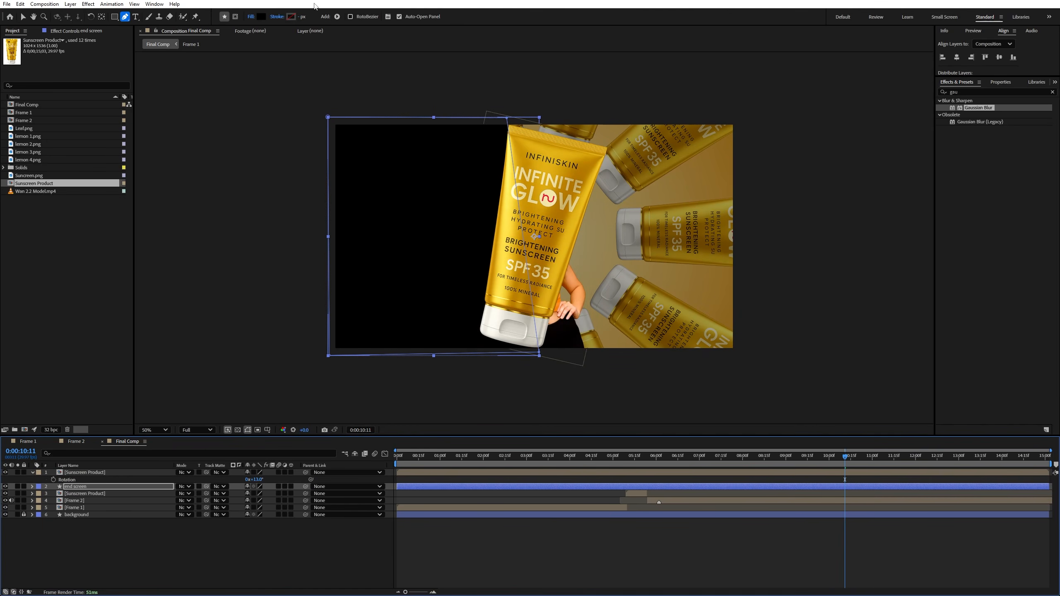
pyautogui.click(261, 16)
pyautogui.moveTo(507, 298); pyautogui.dragTo(414, 208)
pyautogui.click(607, 249)
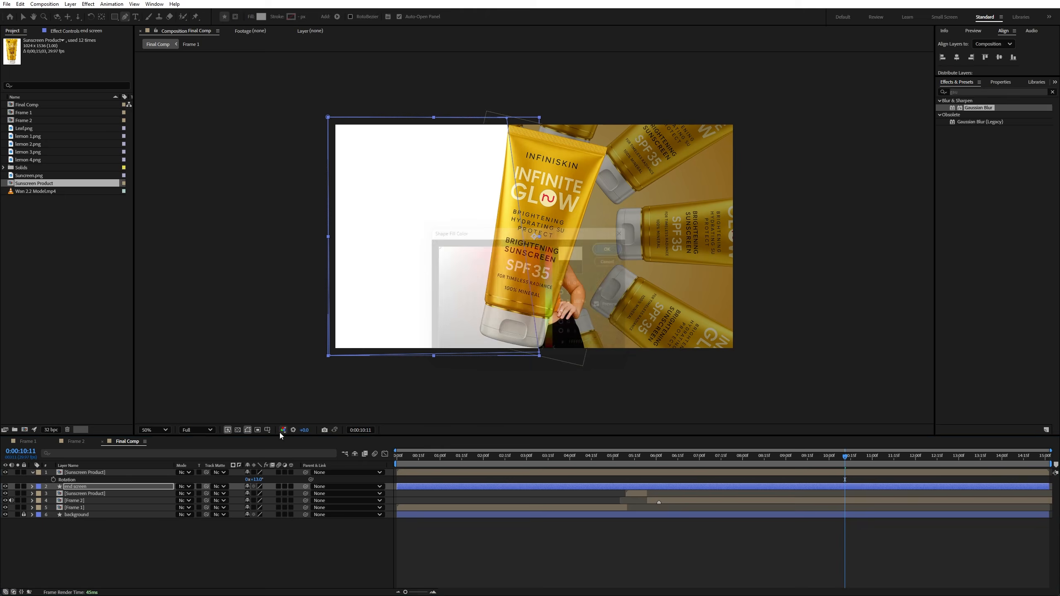
# Shift the end screen path's bottom inner corner slightly left so the slanted edge stays hidden behind the tube.
pyautogui.click(110, 486)
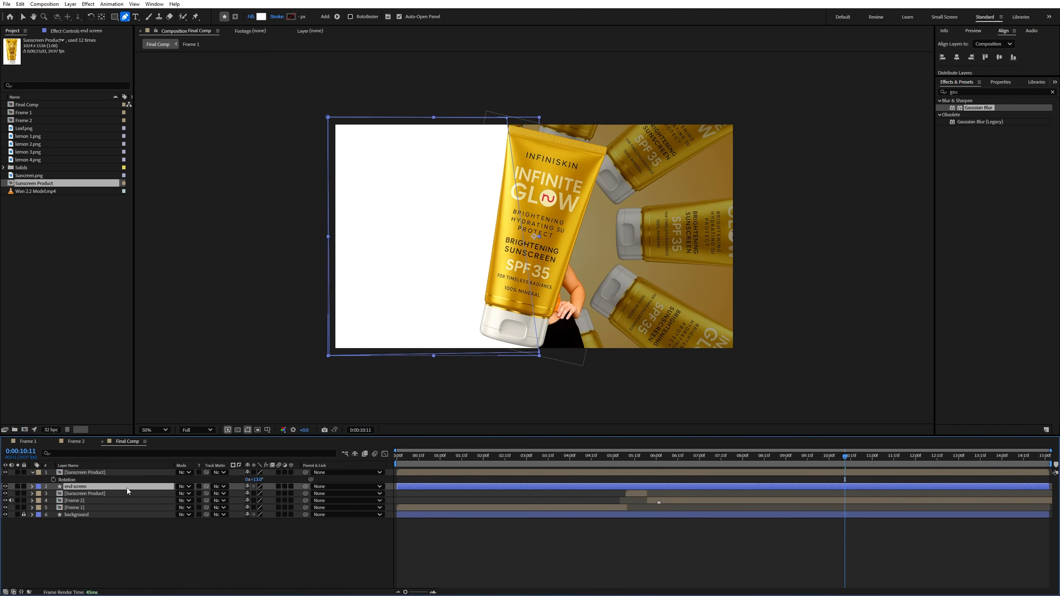
pyautogui.scroll(2, 500, 120)
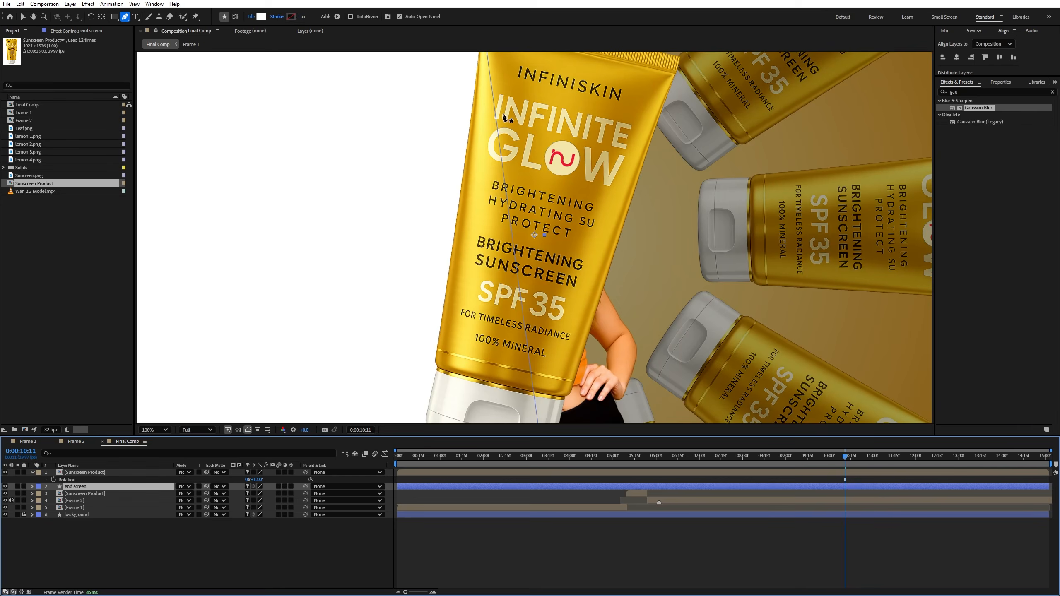
pyautogui.click(477, 154)
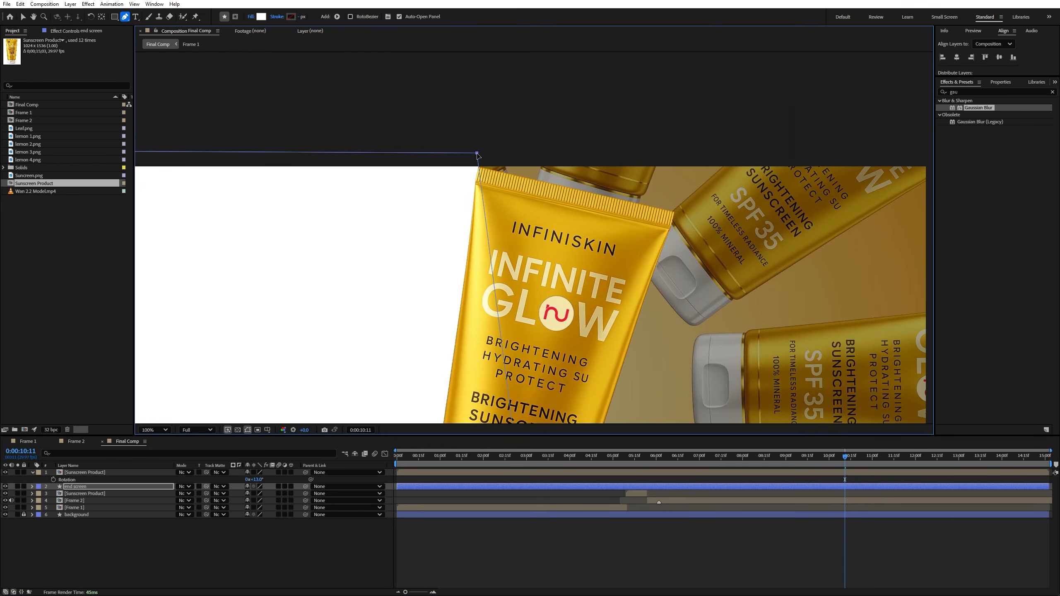
pyautogui.scroll(-5, 519, 286)
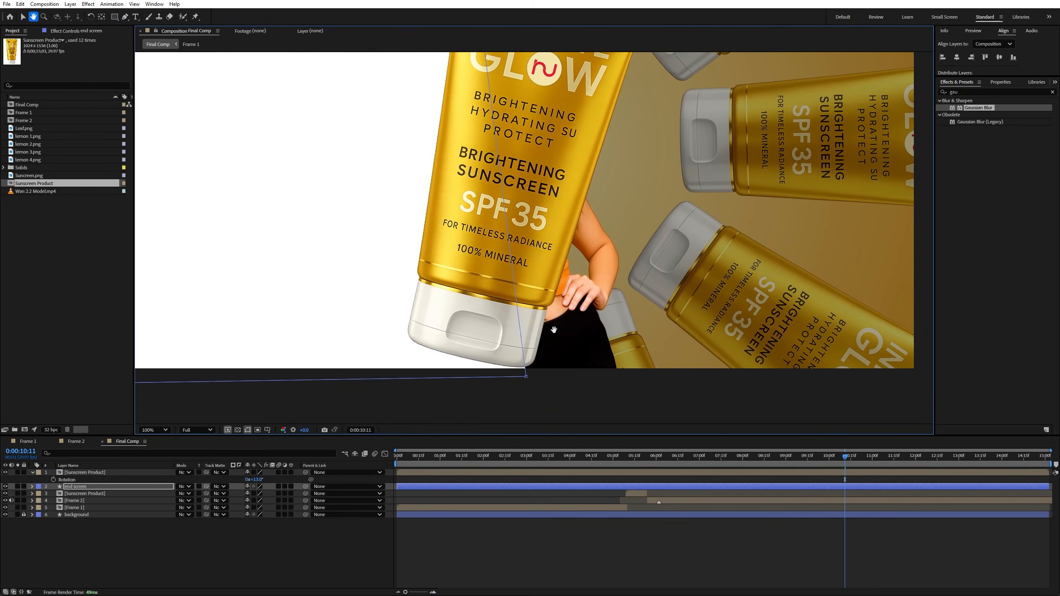
pyautogui.moveTo(527, 378); pyautogui.dragTo(524, 378)
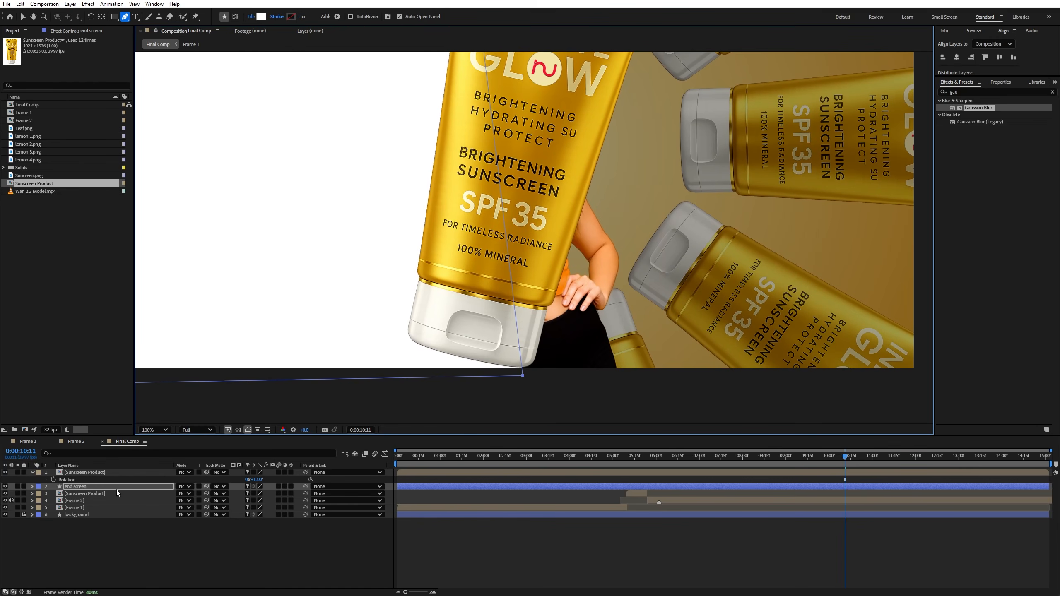
pyautogui.click(117, 489)
pyautogui.click(23, 16)
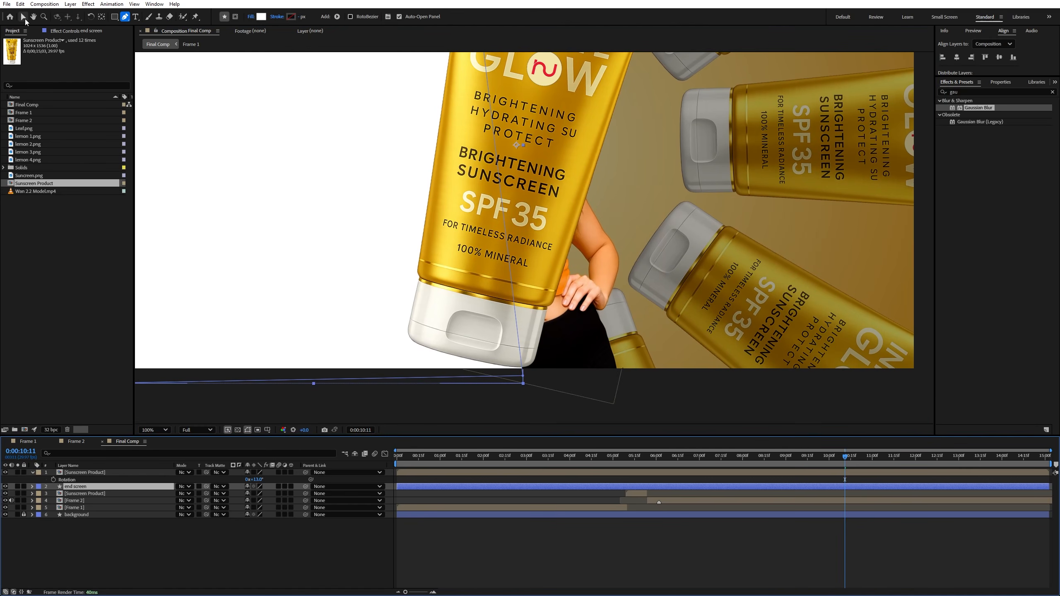
# Parent the end screen layer to the top Sunscreen Product layer.
pyautogui.click(153, 430)
pyautogui.click(155, 267)
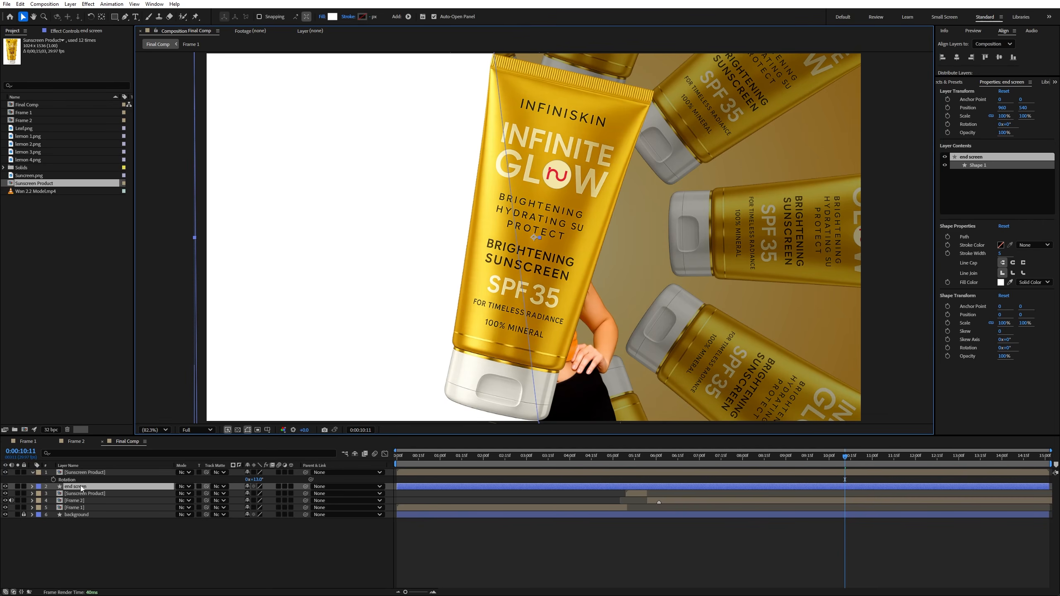
pyautogui.moveTo(306, 487); pyautogui.dragTo(112, 472)
pyautogui.click(116, 476)
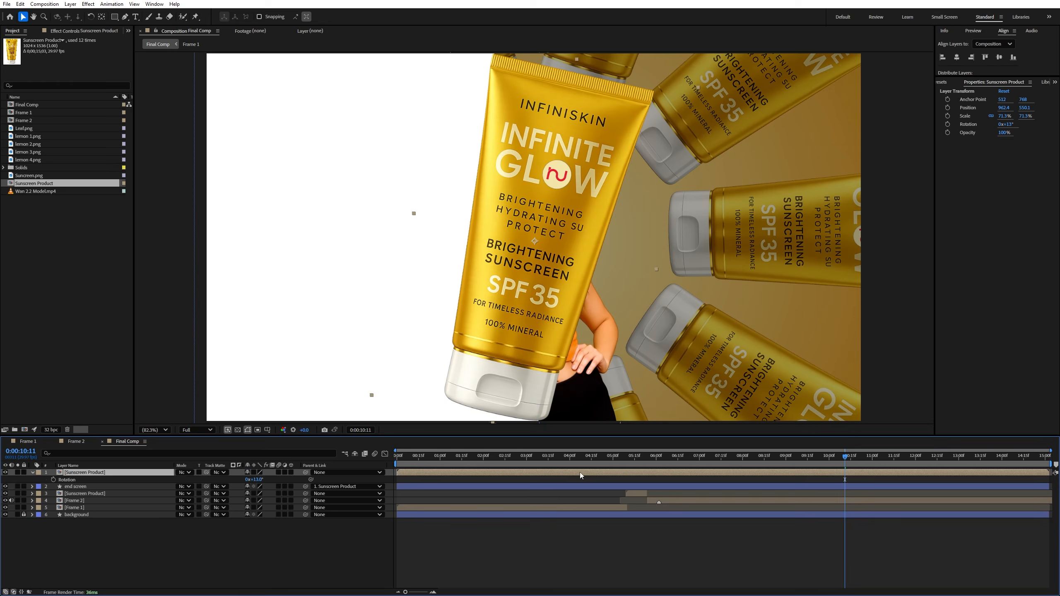
# Move the top Sunscreen Product and end screen layers together along the timeline so both start at 0:00:11:26.
pyautogui.click(413, 485)
pyautogui.click(413, 475)
pyautogui.keyDown('shift'); pyautogui.click(411, 484); pyautogui.keyUp('shift')
pyautogui.moveTo(410, 471); pyautogui.dragTo(901, 473)
pyautogui.moveTo(772, 456); pyautogui.dragTo(896, 456)
pyautogui.moveTo(895, 473); pyautogui.dragTo(965, 473)
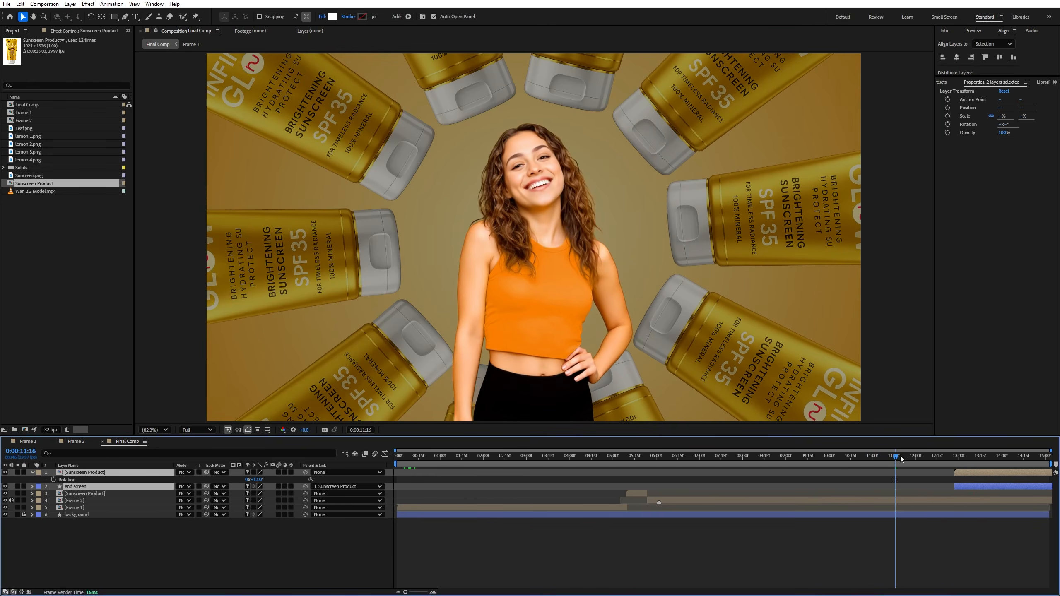
pyautogui.moveTo(900, 455)
pyautogui.mouseDown()
pyautogui.moveTo(878, 455)
pyautogui.moveTo(909, 463)
pyautogui.mouseUp()
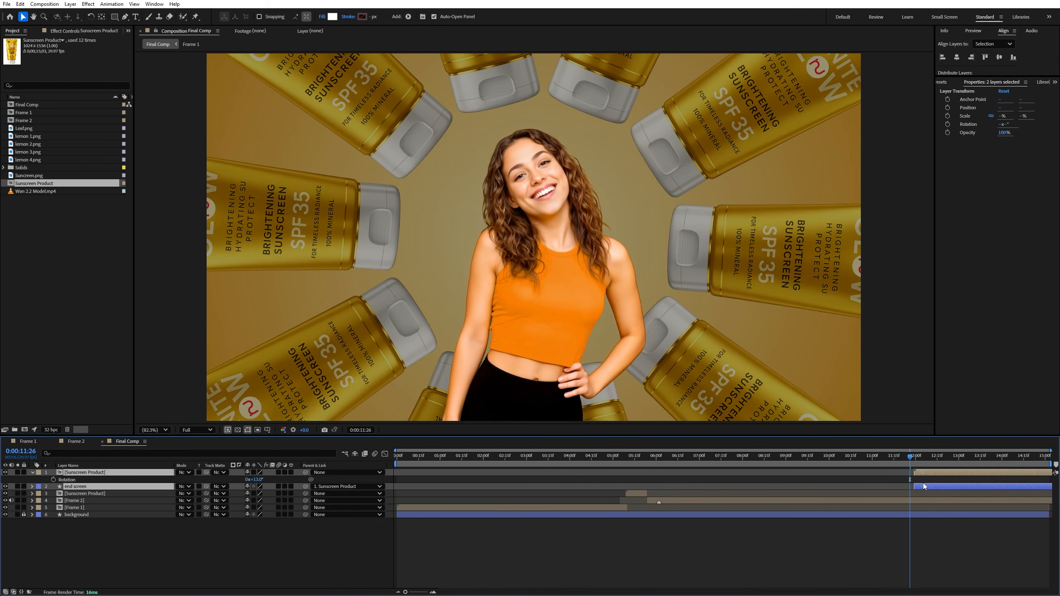
pyautogui.moveTo(920, 485); pyautogui.dragTo(952, 462)
pyautogui.click(919, 479)
# Add a Position keyframe to the top Sunscreen Product layer at 0:00:12:25.
pyautogui.click(958, 472)
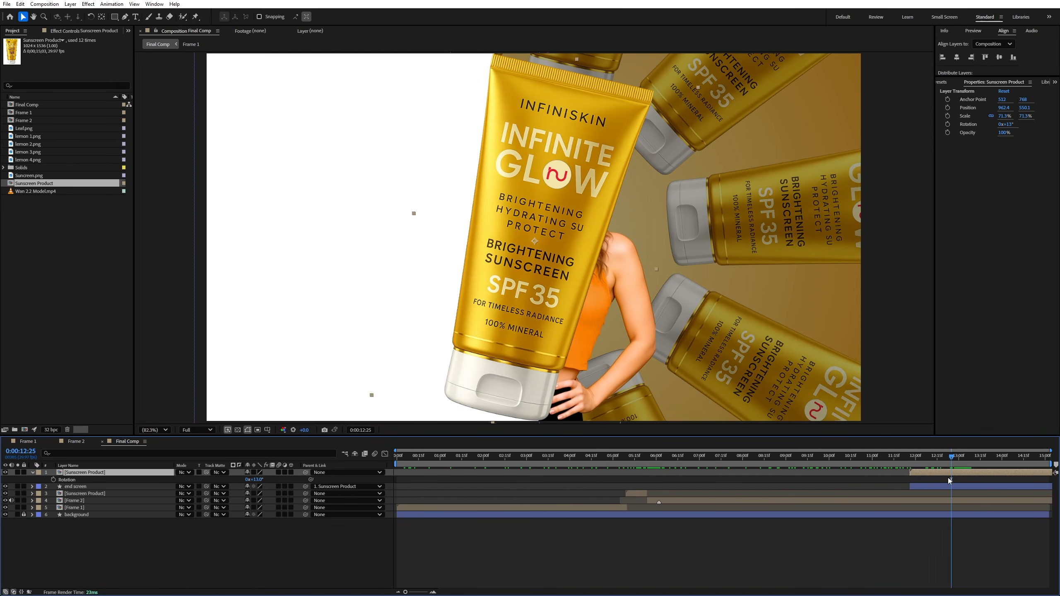
pyautogui.press('p')
pyautogui.press('p')
pyautogui.press('p')
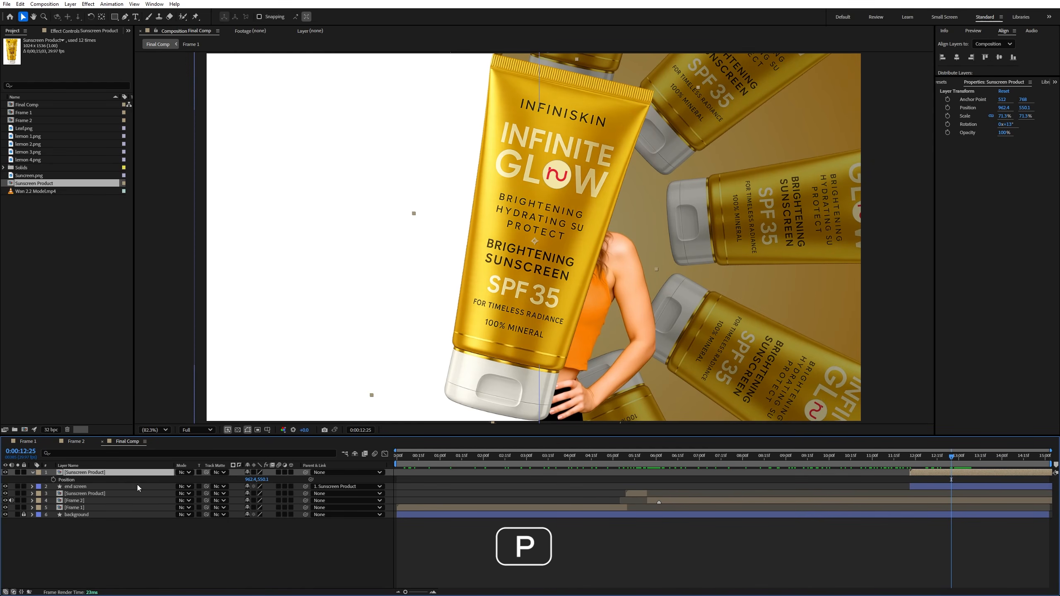
pyautogui.click(54, 480)
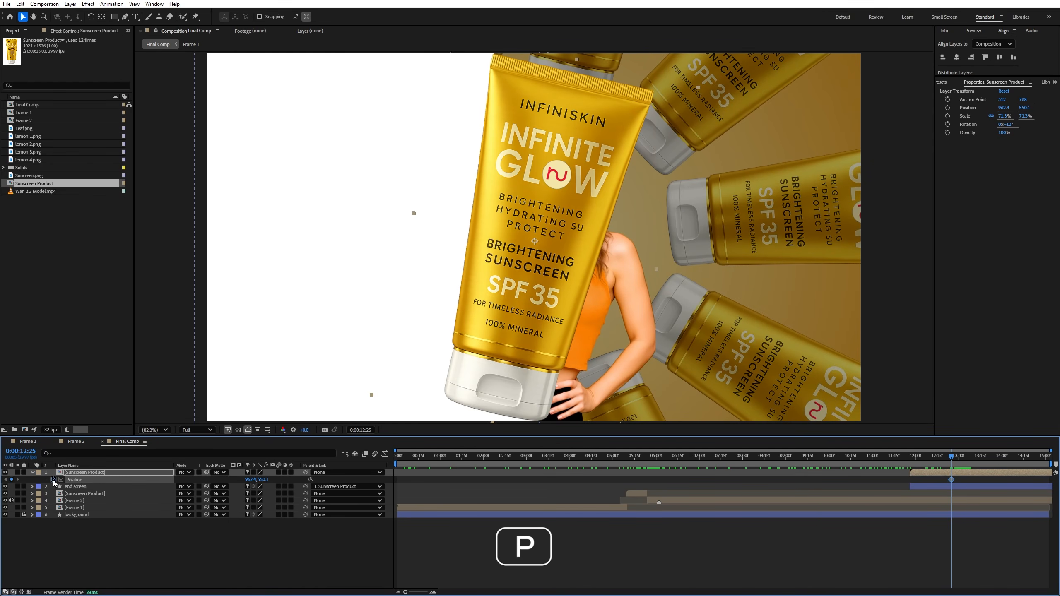
# At 0:00:11:26, set the top Sunscreen Product layer's X position to -409.6, placing the tube beyond the frame's left edge.
pyautogui.click(912, 464)
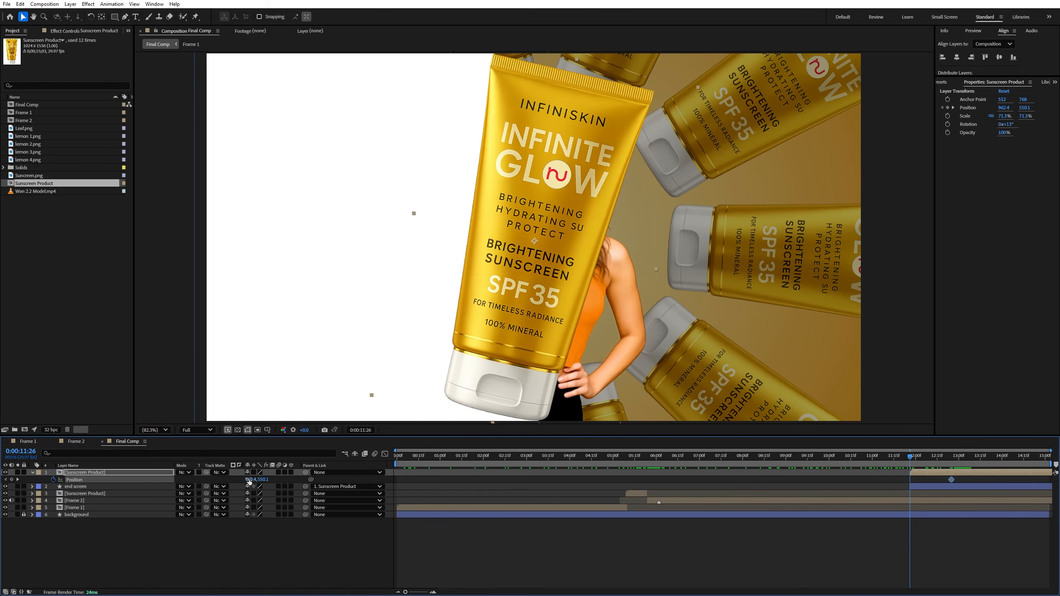
pyautogui.moveTo(248, 480); pyautogui.dragTo(129, 479)
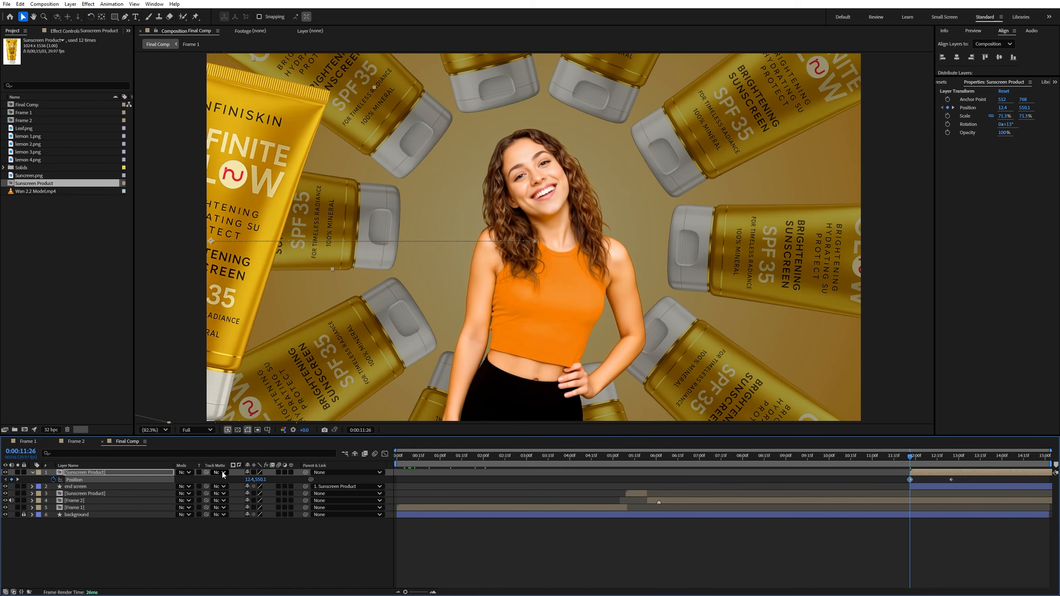
pyautogui.moveTo(248, 483); pyautogui.dragTo(91, 497)
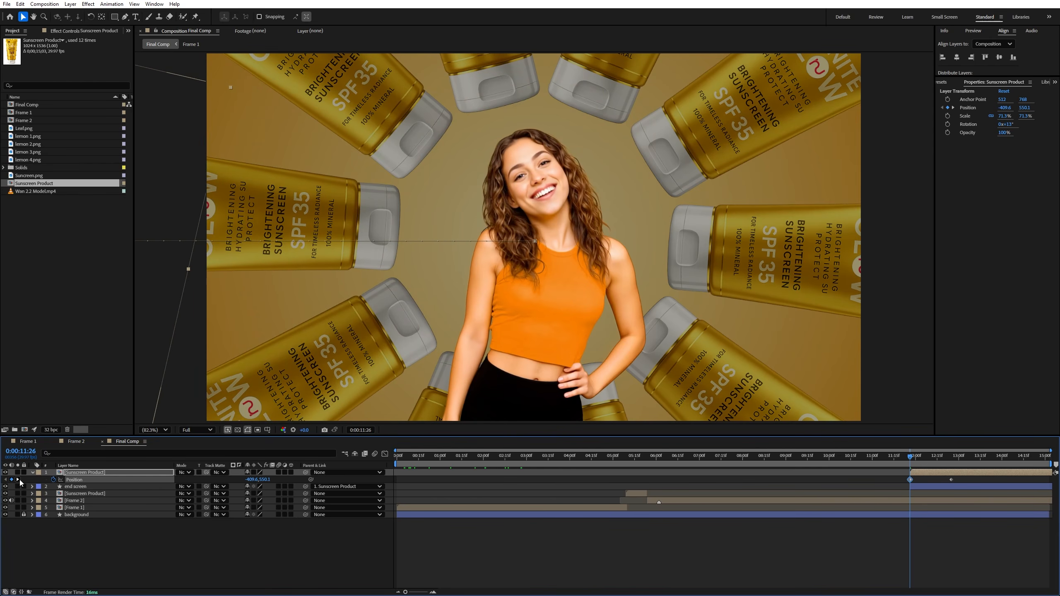
# At the 0:00:12:25 keyframe, move the tube horizontally past the frame's right edge, to an X position of about 2298.8.
pyautogui.click(18, 480)
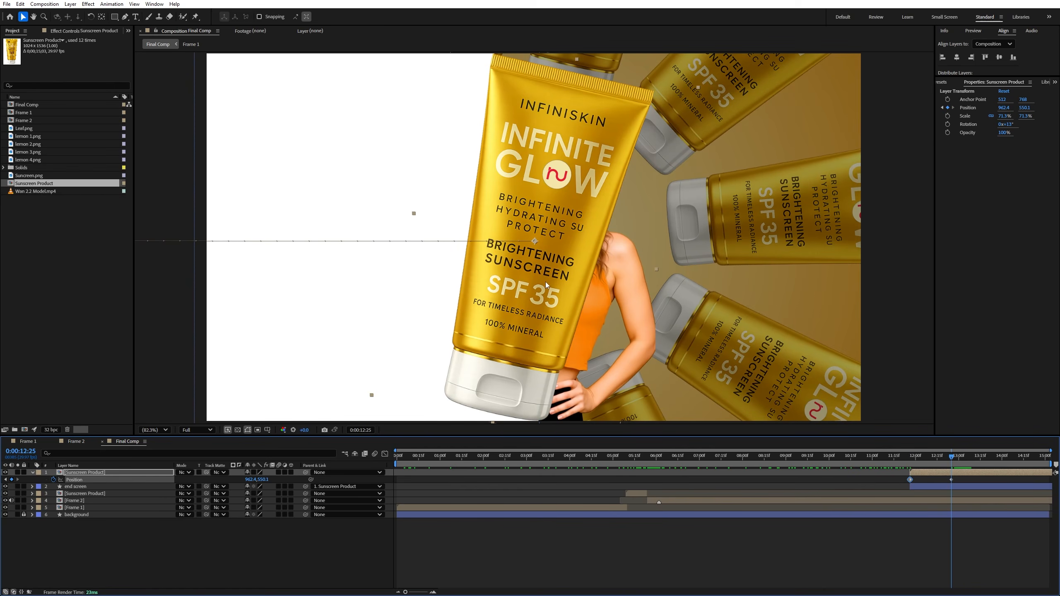
pyautogui.moveTo(553, 284); pyautogui.dragTo(988, 285)
pyautogui.scroll(-1, 854, 315)
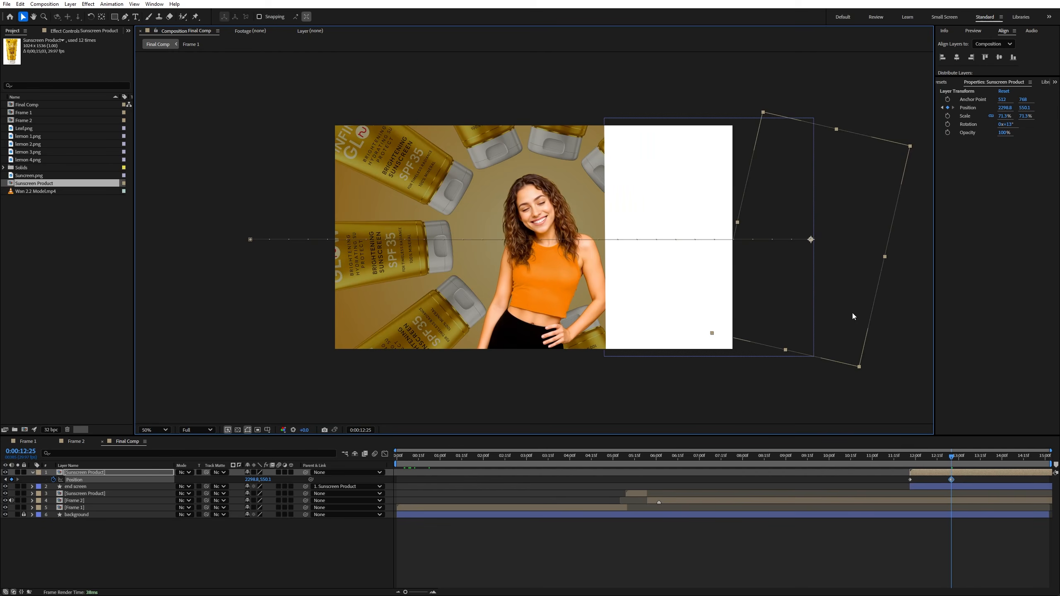
# Extend the end screen path by moving its two left corners just beyond the frame's left edge, covering the whole frame.
pyautogui.click(648, 314)
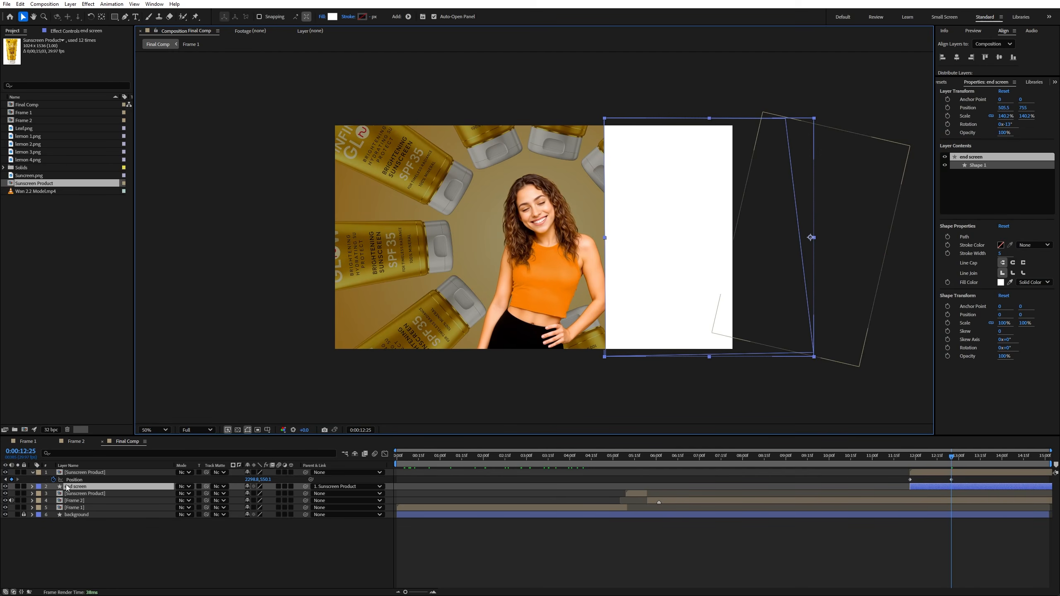
pyautogui.click(127, 17)
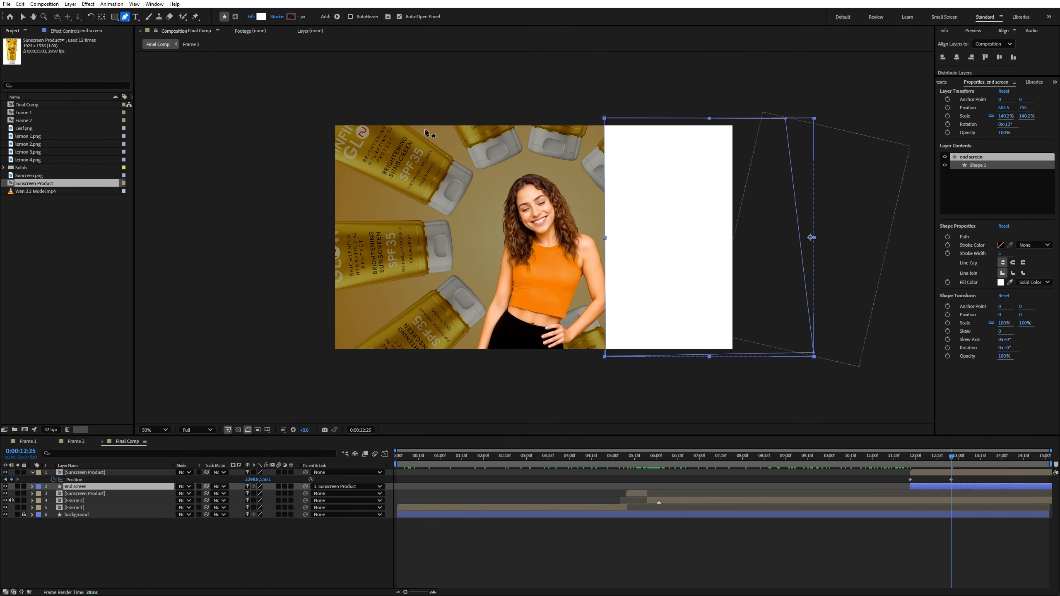
pyautogui.moveTo(603, 118); pyautogui.dragTo(326, 118)
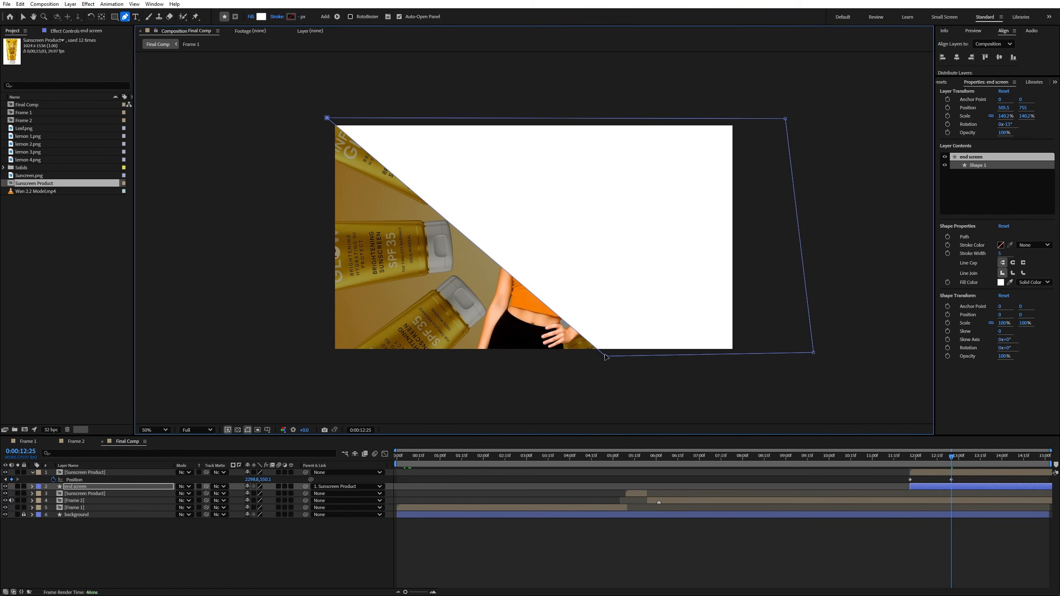
pyautogui.moveTo(589, 360); pyautogui.dragTo(325, 360)
# Preview the tube transition from 0:00:11:23 and apply Easy Ease to both Position keyframes.
pyautogui.click(906, 459)
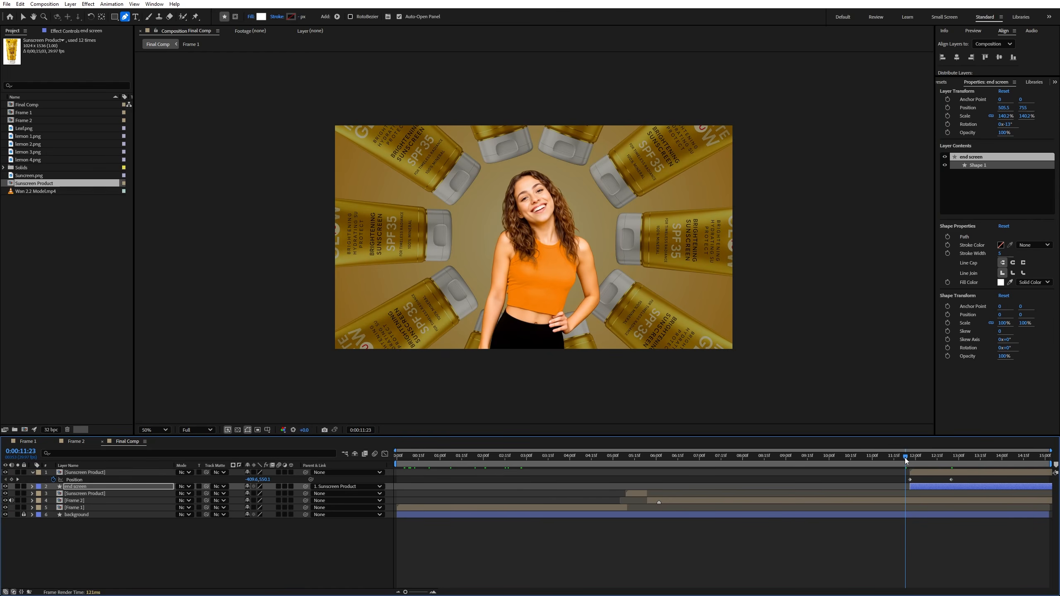
pyautogui.press('space')
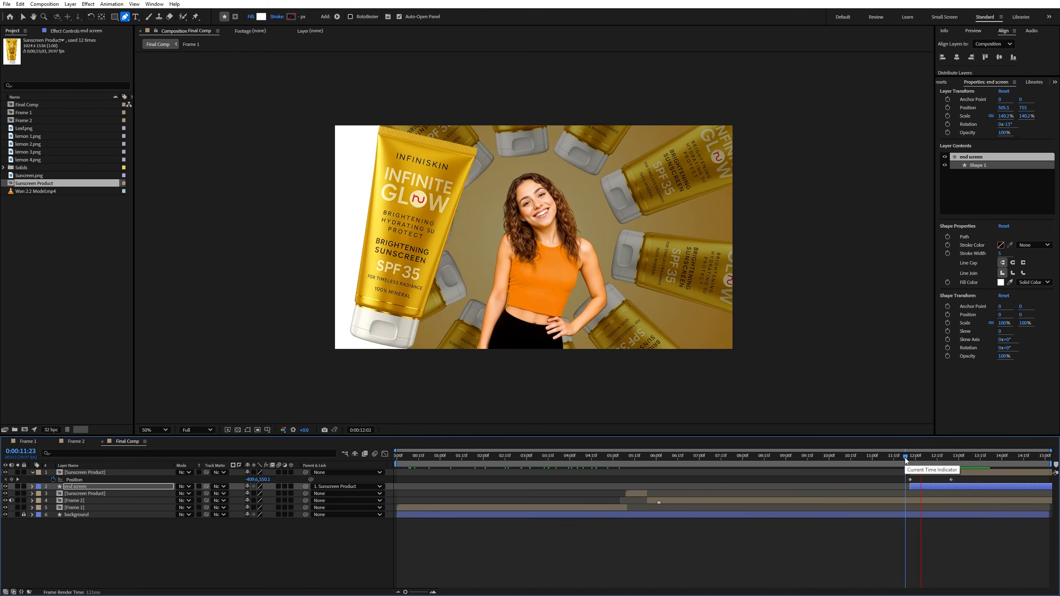
pyautogui.moveTo(901, 478); pyautogui.dragTo(961, 482)
pyautogui.press('F9')
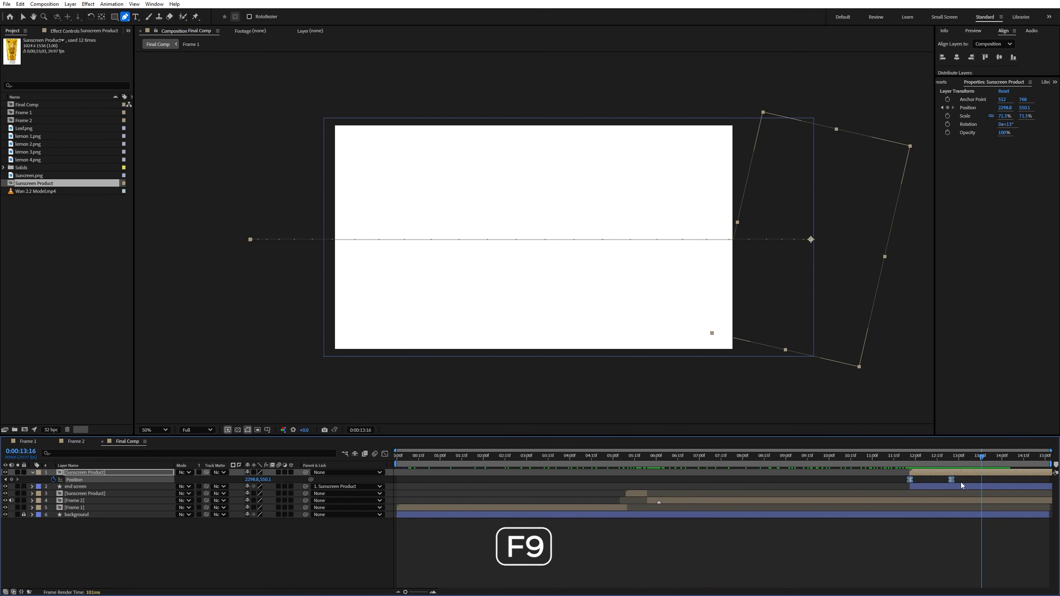
# Import logo.png, add it as Final Comp's top layer, and move its start between the tube's two Position keyframes.
pyautogui.click(324, 544)
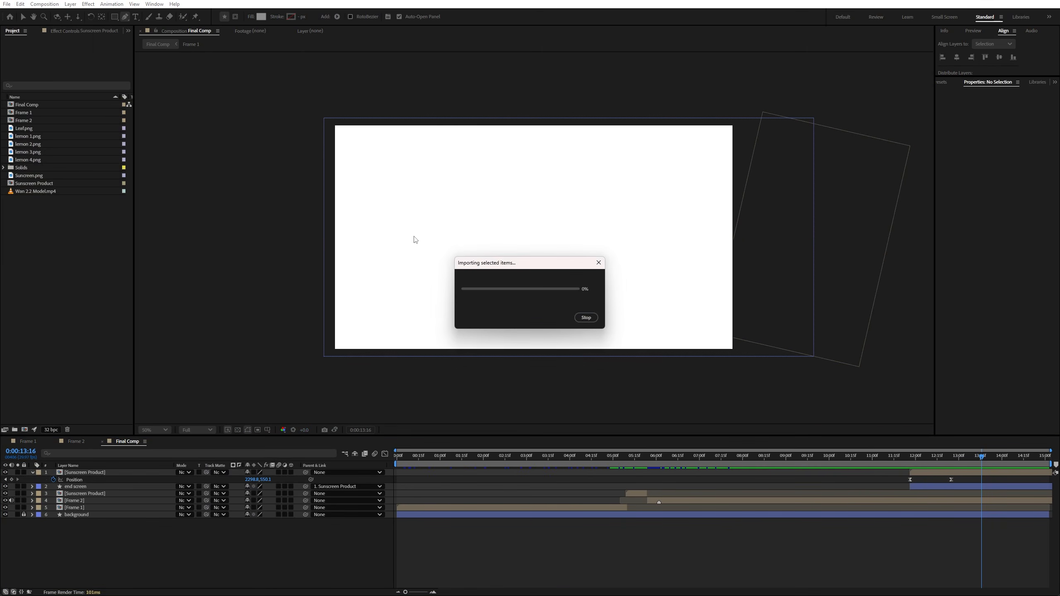
pyautogui.moveTo(41, 168); pyautogui.dragTo(100, 472)
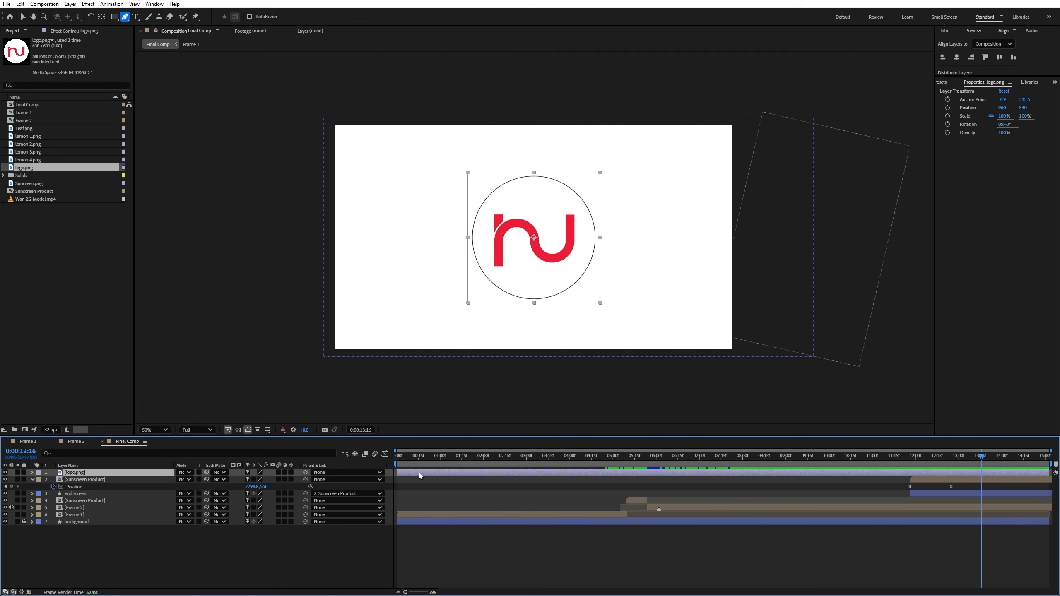
pyautogui.moveTo(419, 473); pyautogui.dragTo(932, 478)
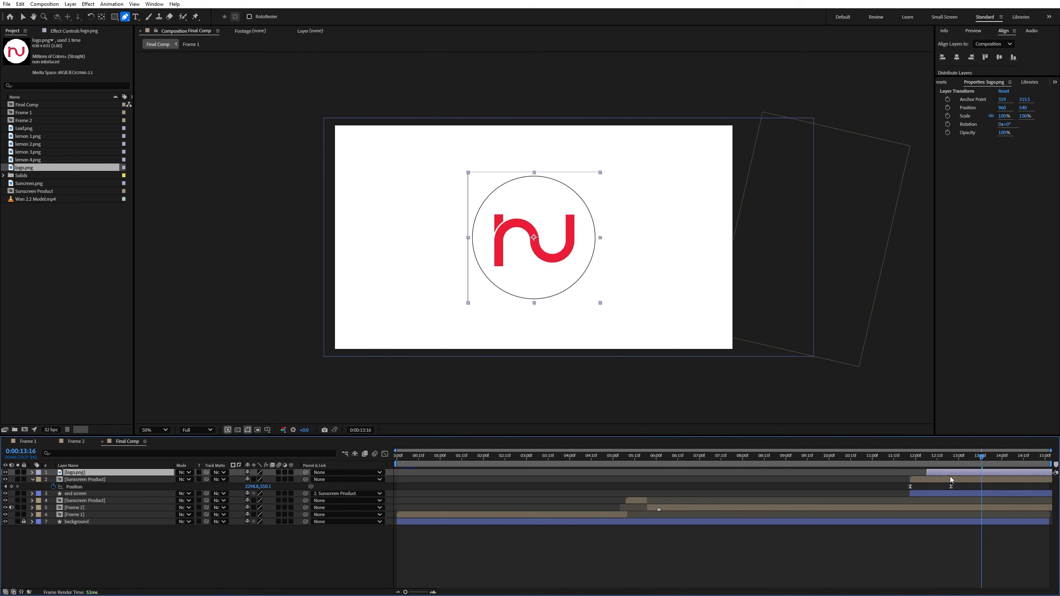
pyautogui.click(945, 459)
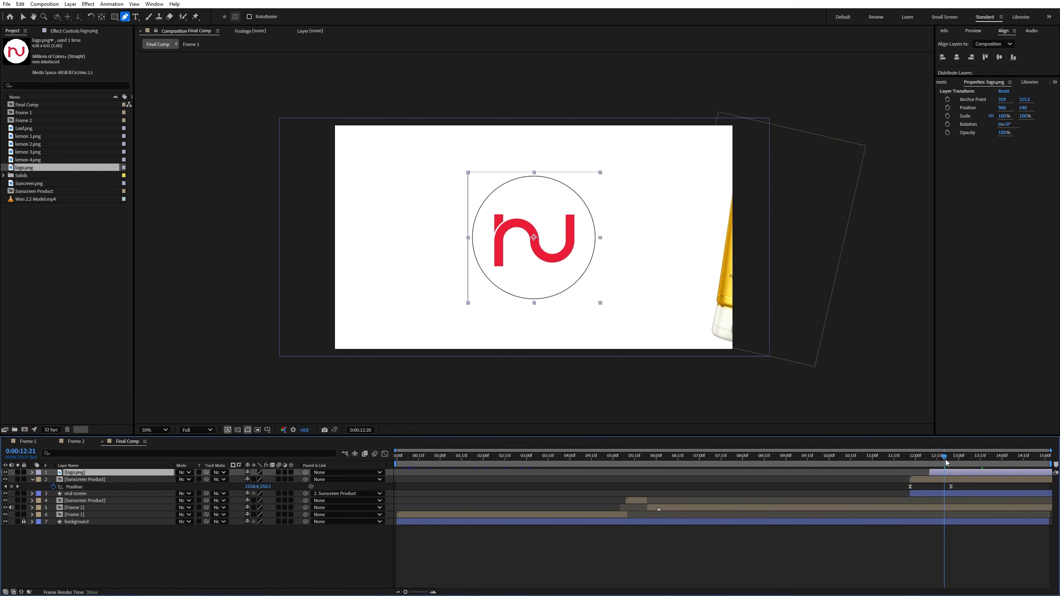
# At 0:00:12:24, scale the logo down to 73% on the white end screen.
pyautogui.moveTo(946, 459); pyautogui.dragTo(950, 462)
pyautogui.press('s')
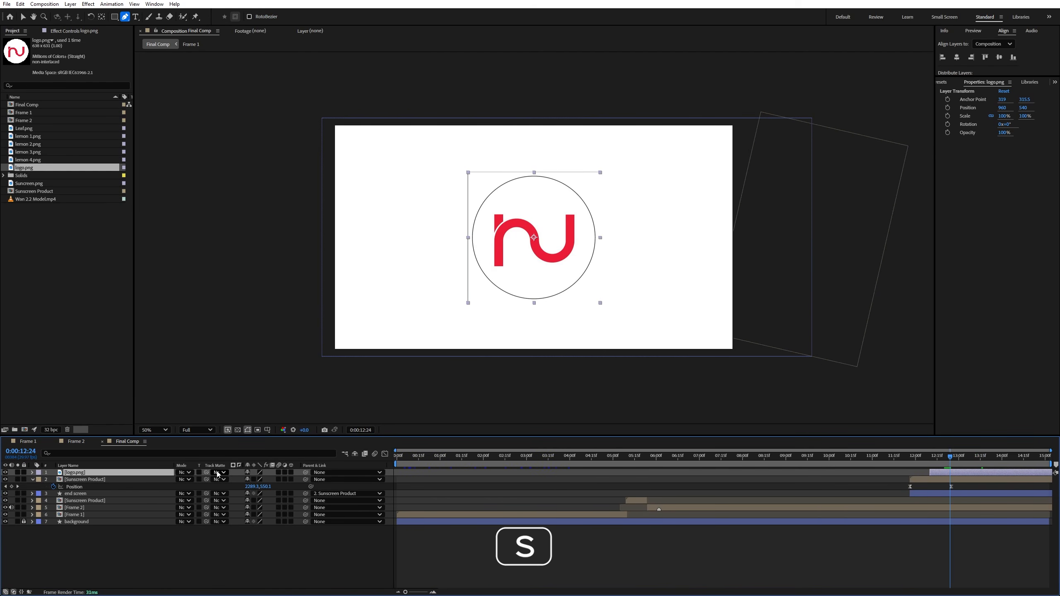
pyautogui.moveTo(255, 479); pyautogui.dragTo(246, 480)
# Fade in the logo with Opacity keyframes of 0% at 0:00:12:10 and 100% at 0:00:12:24.
pyautogui.press('t')
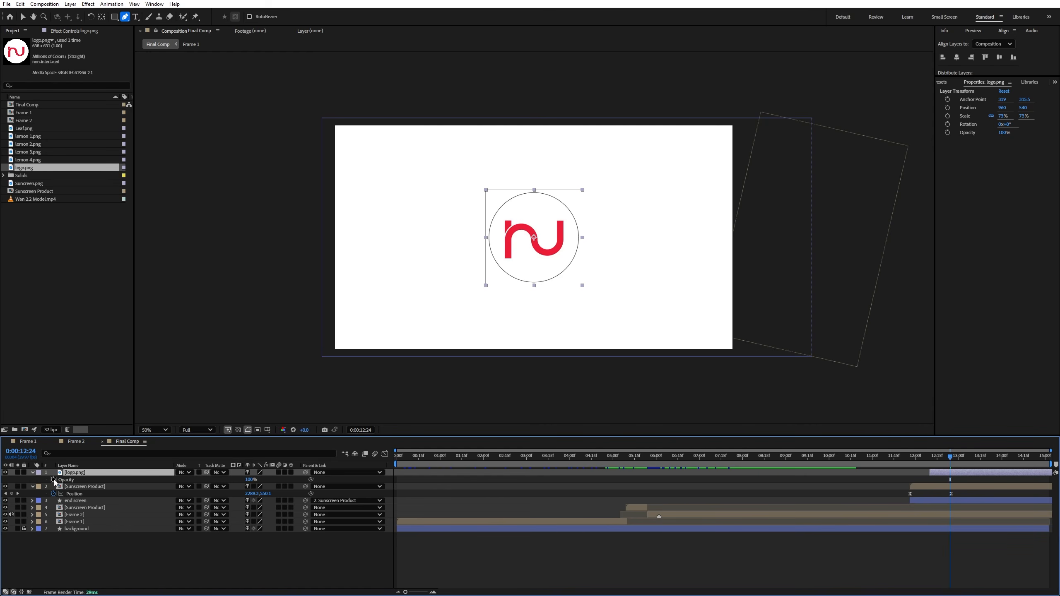
pyautogui.click(54, 480)
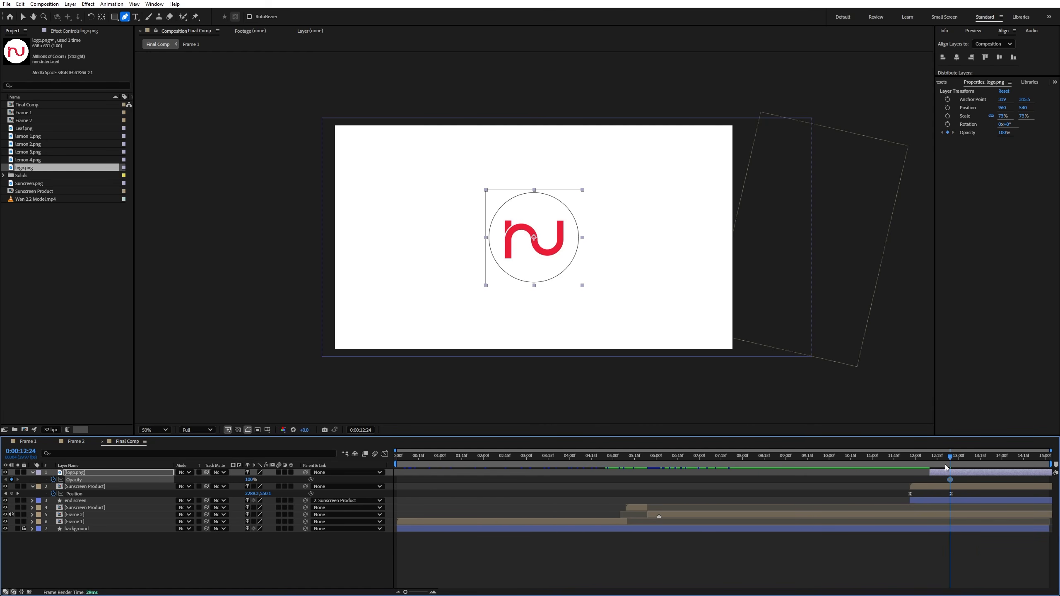
pyautogui.moveTo(946, 467); pyautogui.dragTo(931, 467)
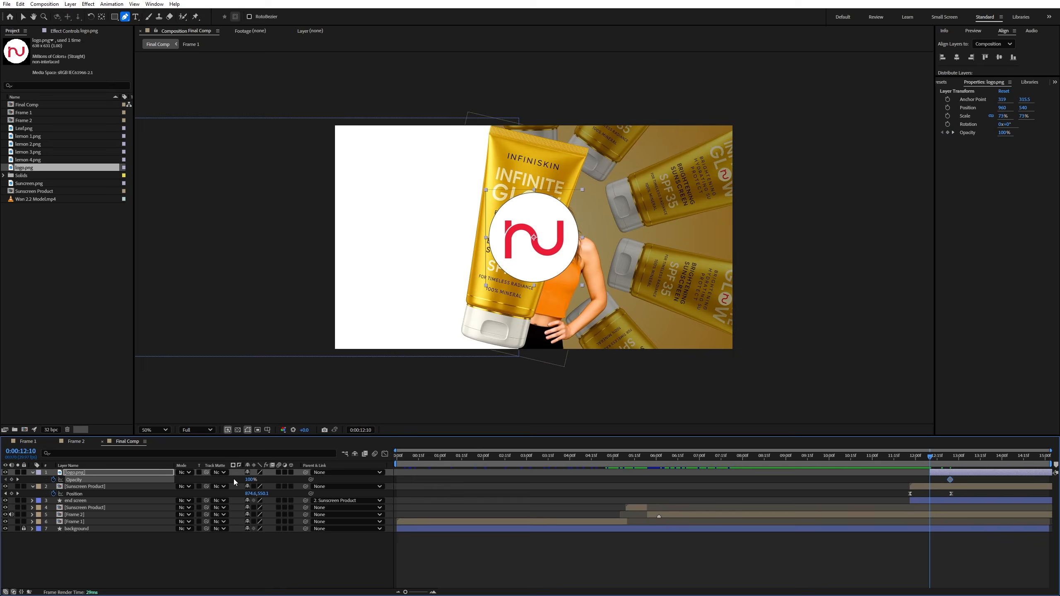
pyautogui.click(250, 480)
pyautogui.write('0')
pyautogui.press('Return')
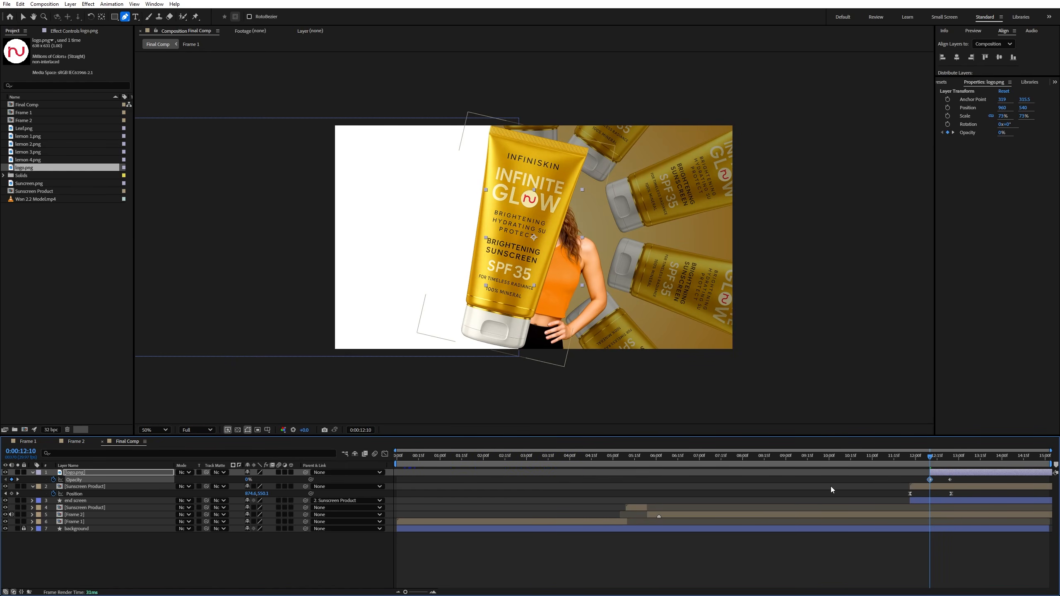
# Shift the logo layer with its keyframes about seven frames later, to start near 0:00:12:17, and preview the fade-in.
pyautogui.click(941, 474)
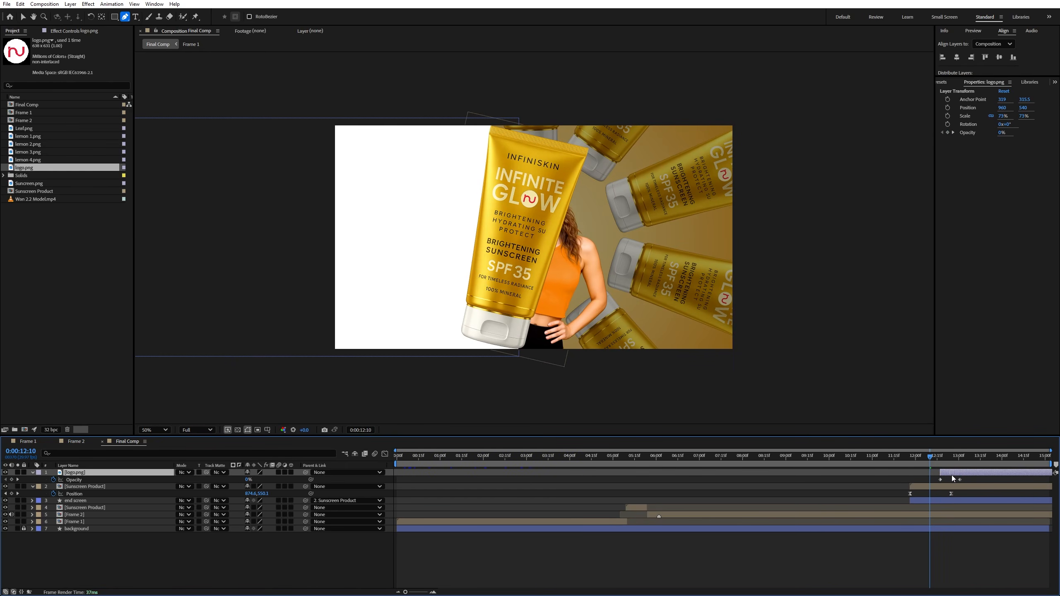
pyautogui.press('space')
pyautogui.press('space')
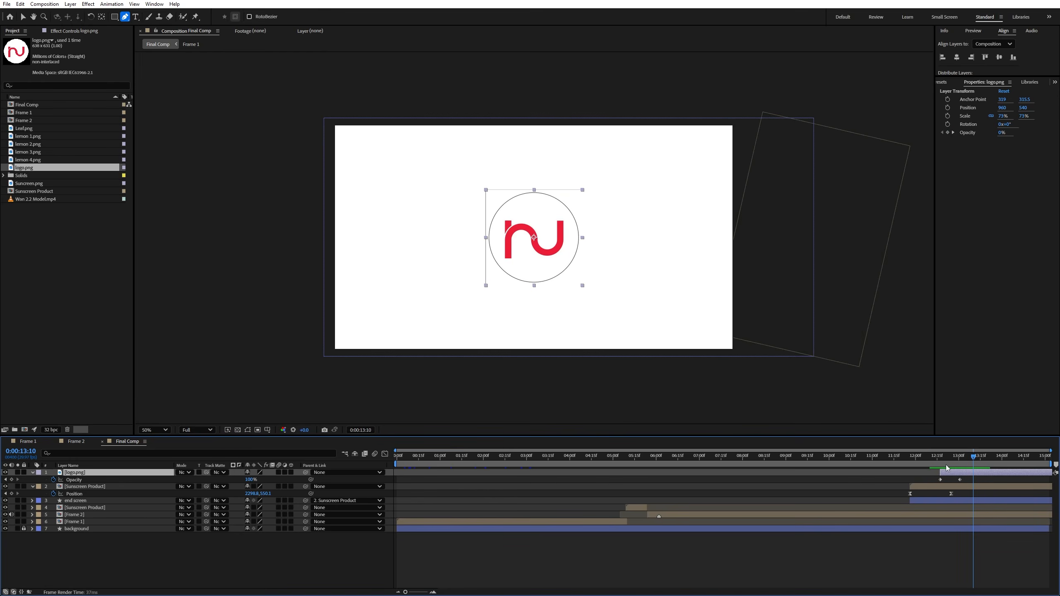
pyautogui.press('space')
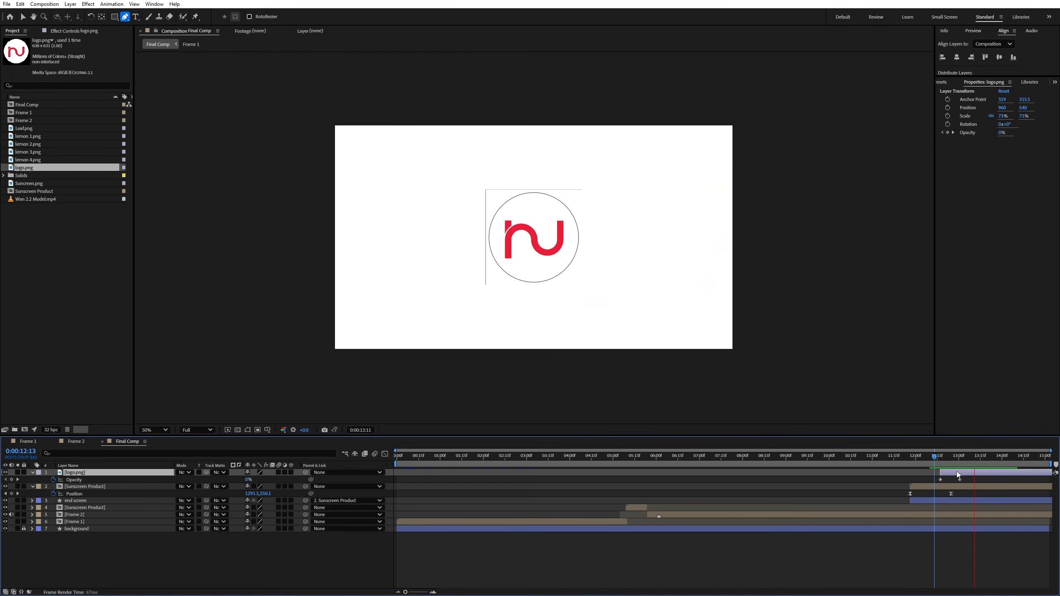
pyautogui.press('space')
# Fit the composition in the viewer and preview the tube transition and logo reveal from 0:00:11:24.
pyautogui.scroll(1, 553, 227)
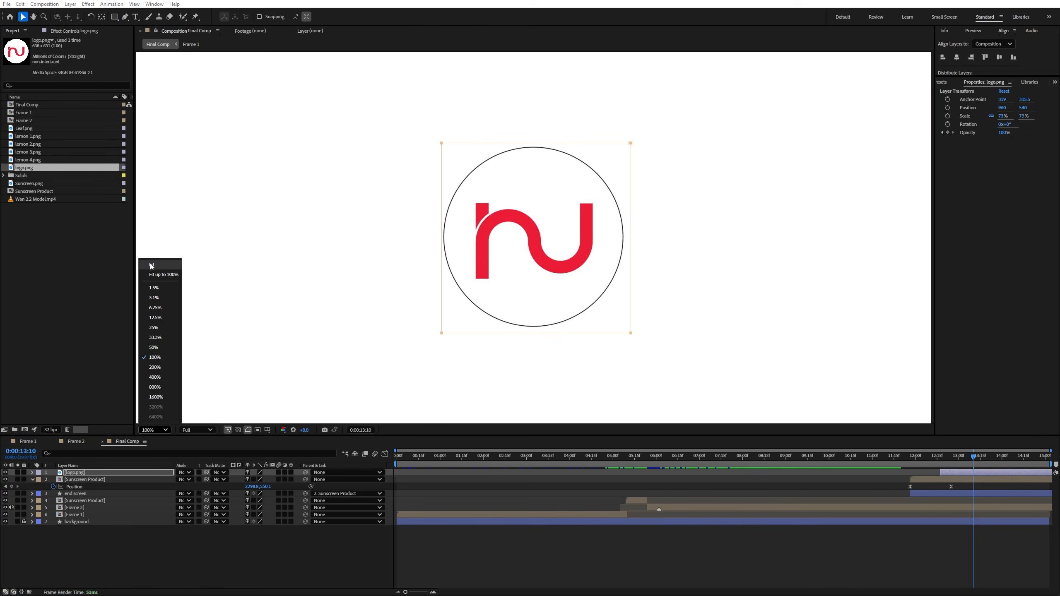
pyautogui.click(158, 266)
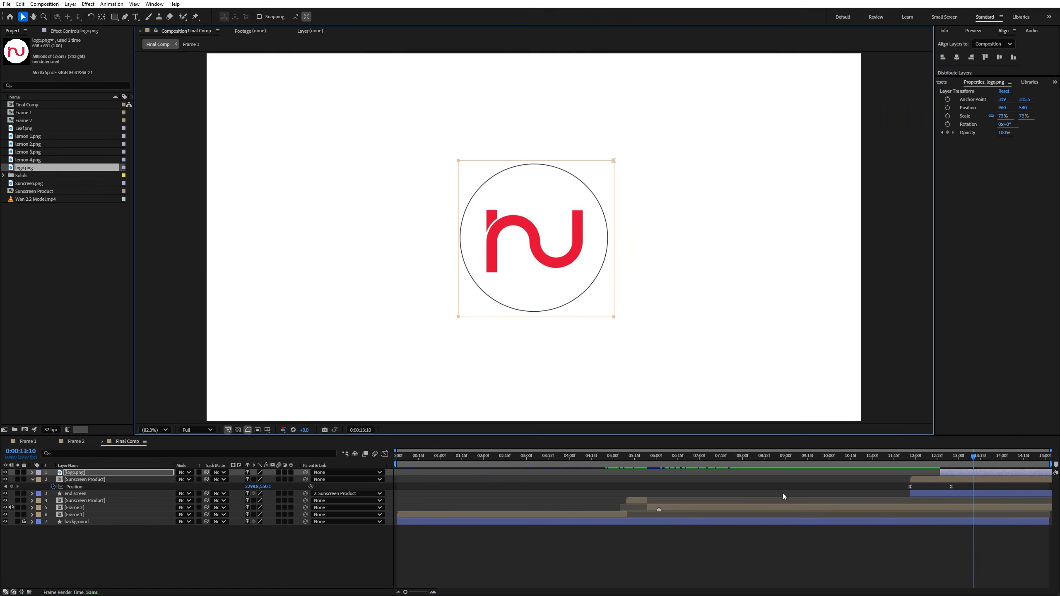
pyautogui.click(907, 462)
pyautogui.press('space')
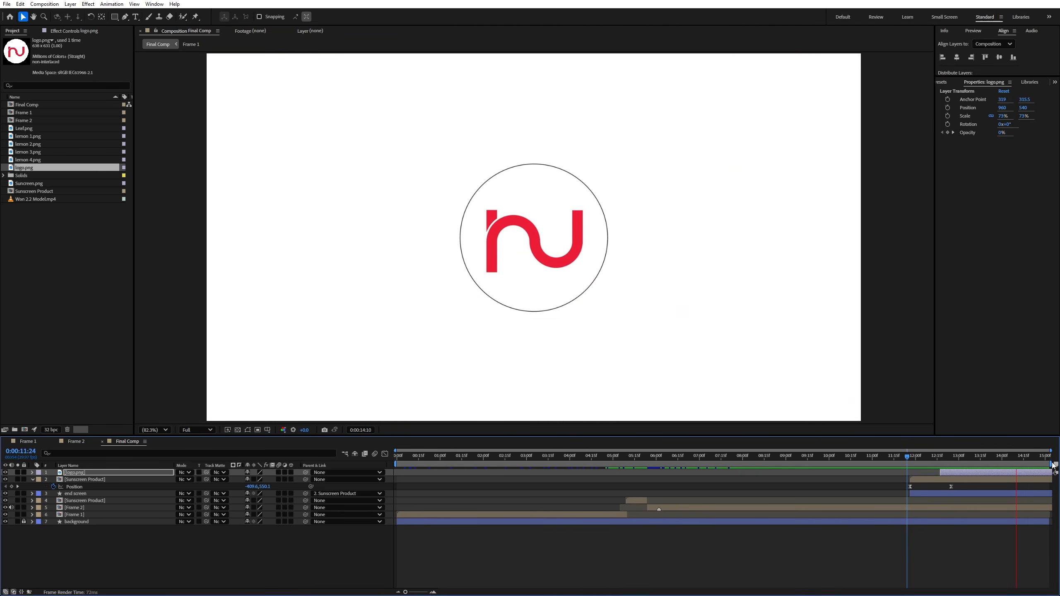
pyautogui.press('space')
# Shorten the work area to end just before 0:00:14:15, and play the ad from the first frame in an enlarged viewer.
pyautogui.moveTo(1051, 465); pyautogui.dragTo(1020, 467)
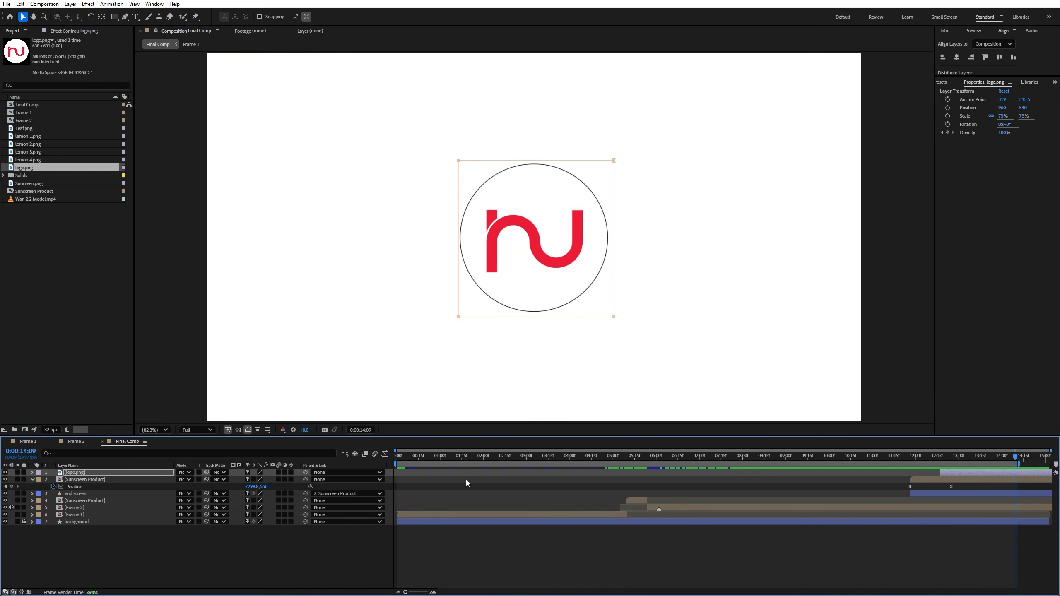
pyautogui.click(403, 458)
pyautogui.moveTo(280, 436); pyautogui.dragTo(280, 468)
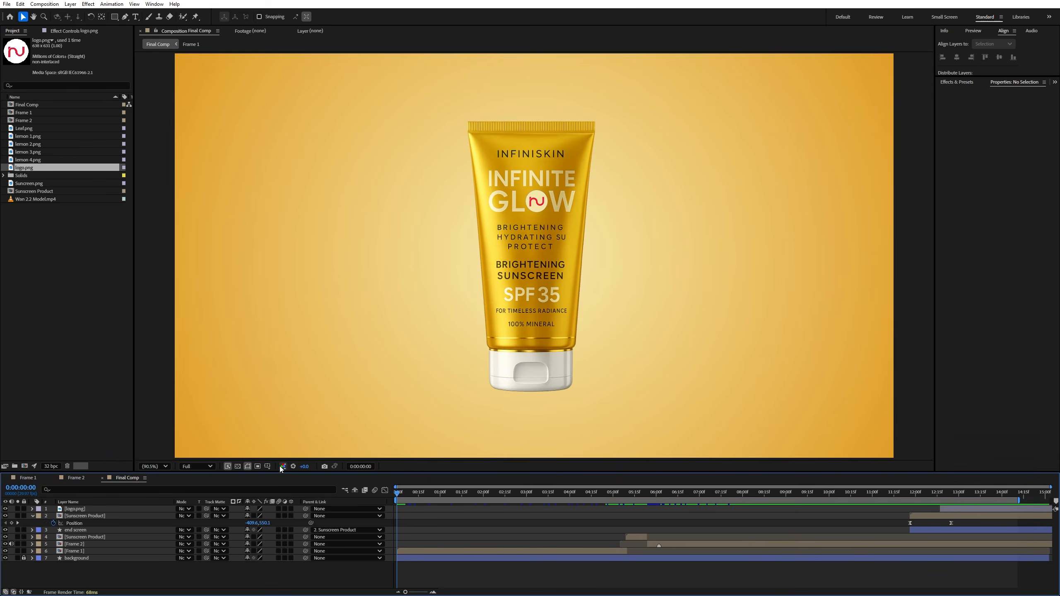
pyautogui.click(156, 370)
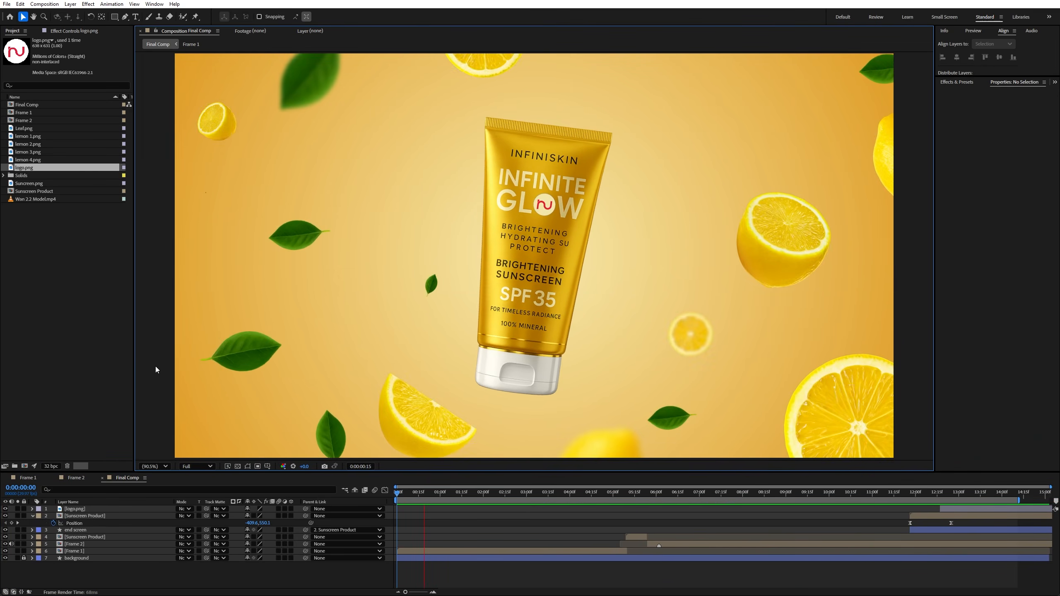